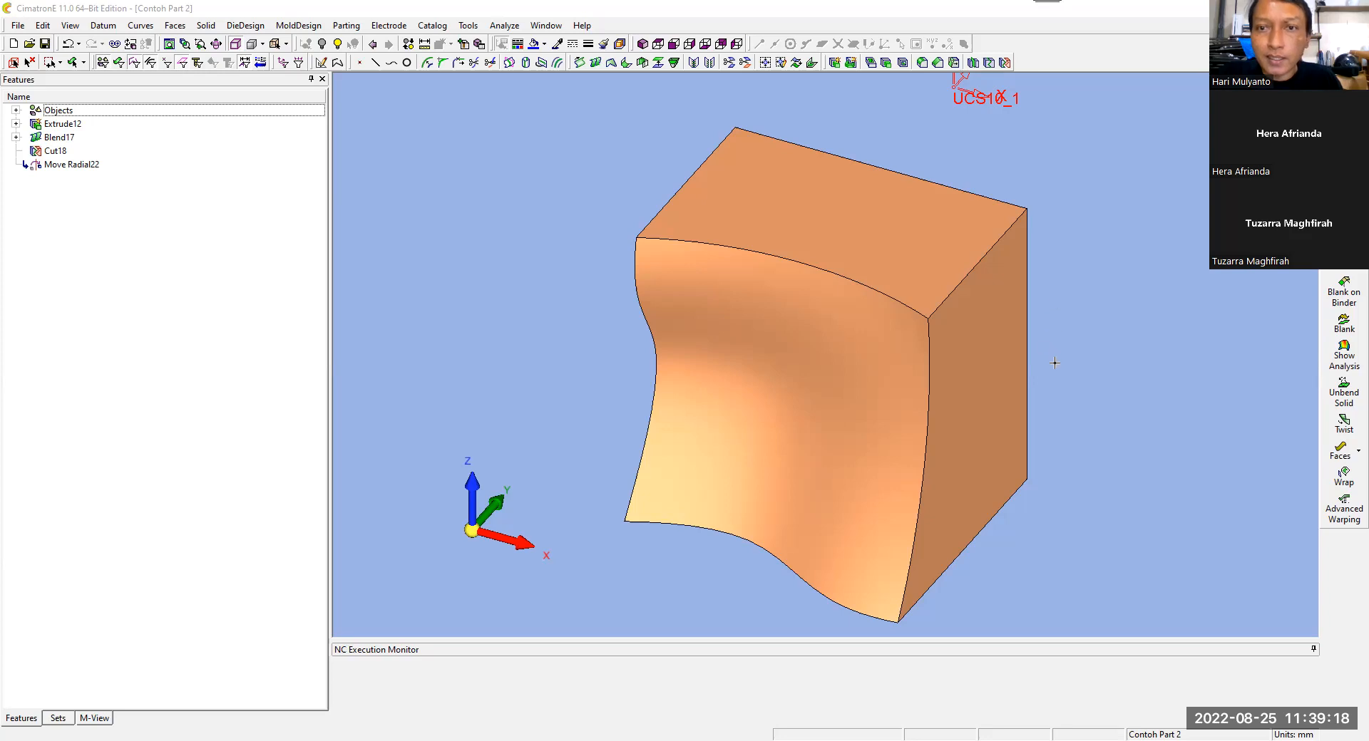
# Step: Edit the existing Move Radial feature so that the solid is rotated by 180 degrees
pyautogui.click(98, 169)
pyautogui.doubleClick(98, 169)
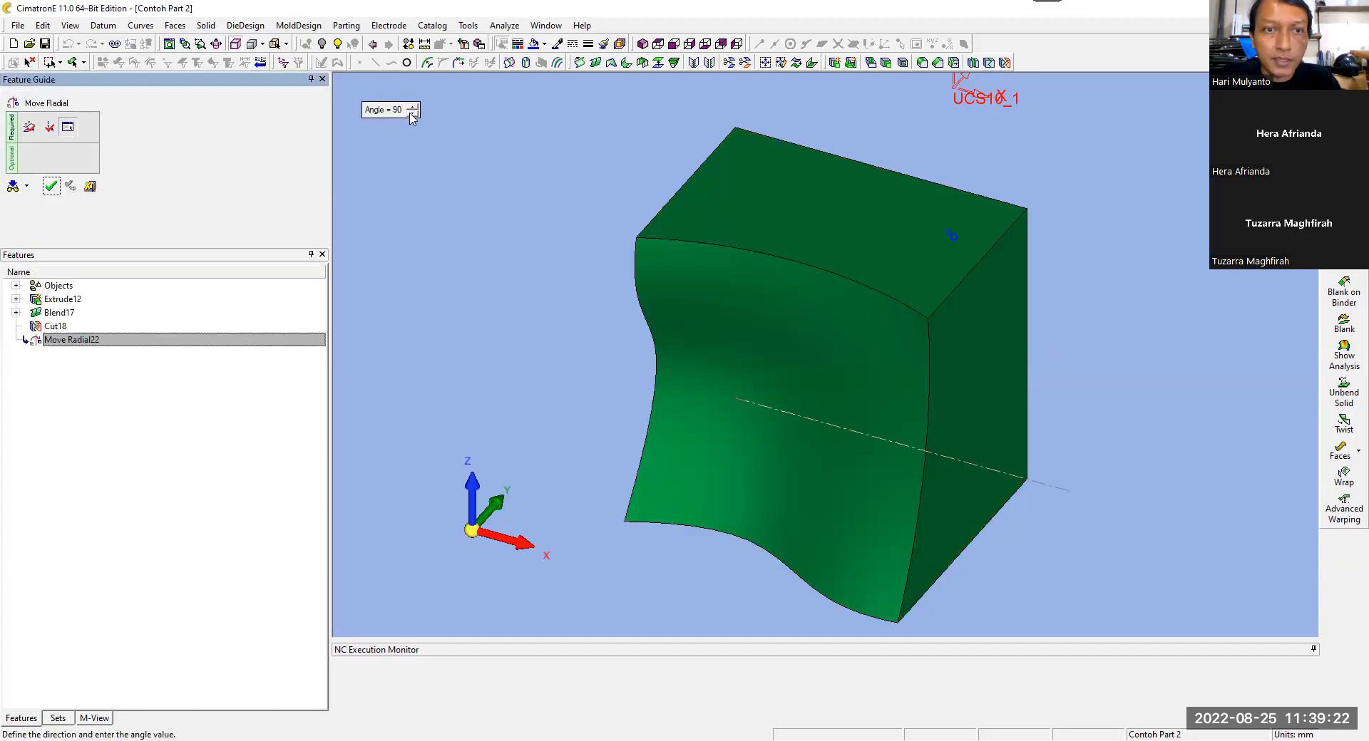
pyautogui.click(437, 95)
pyautogui.click(414, 106)
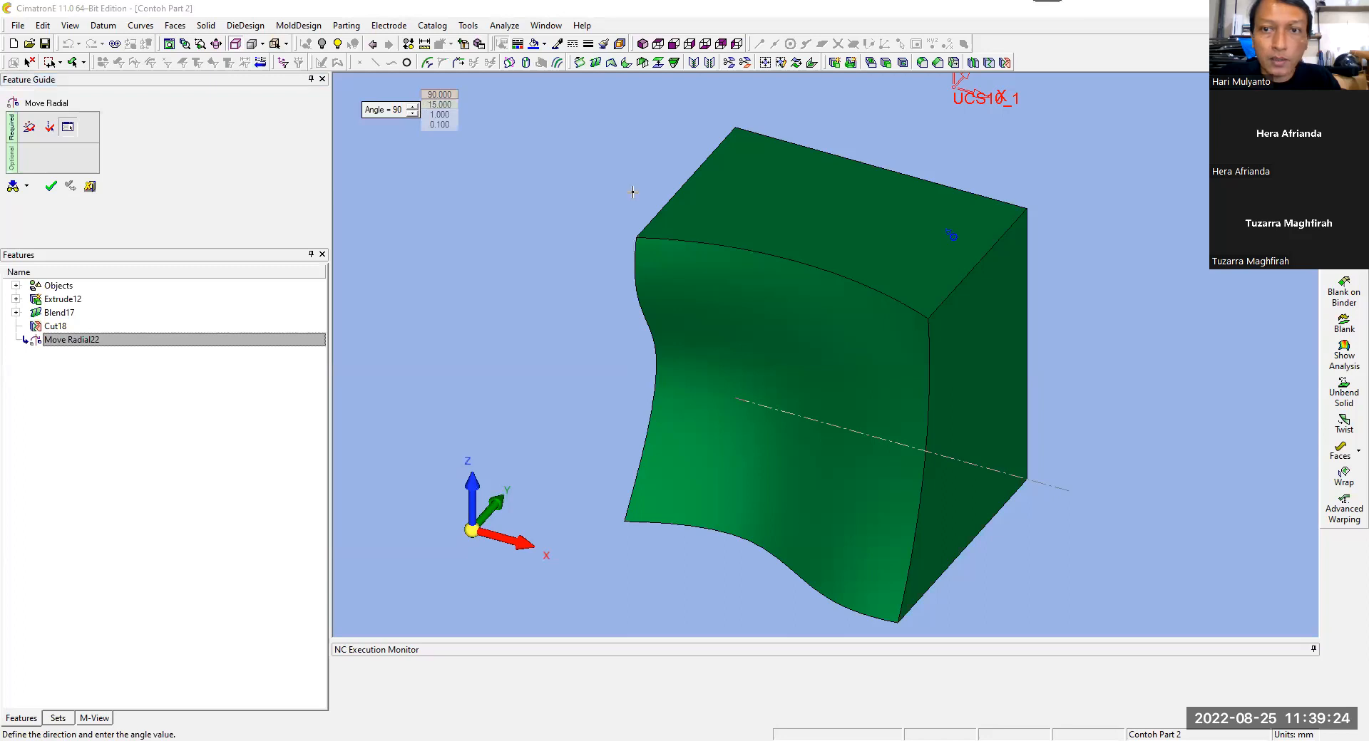
pyautogui.click(643, 44)
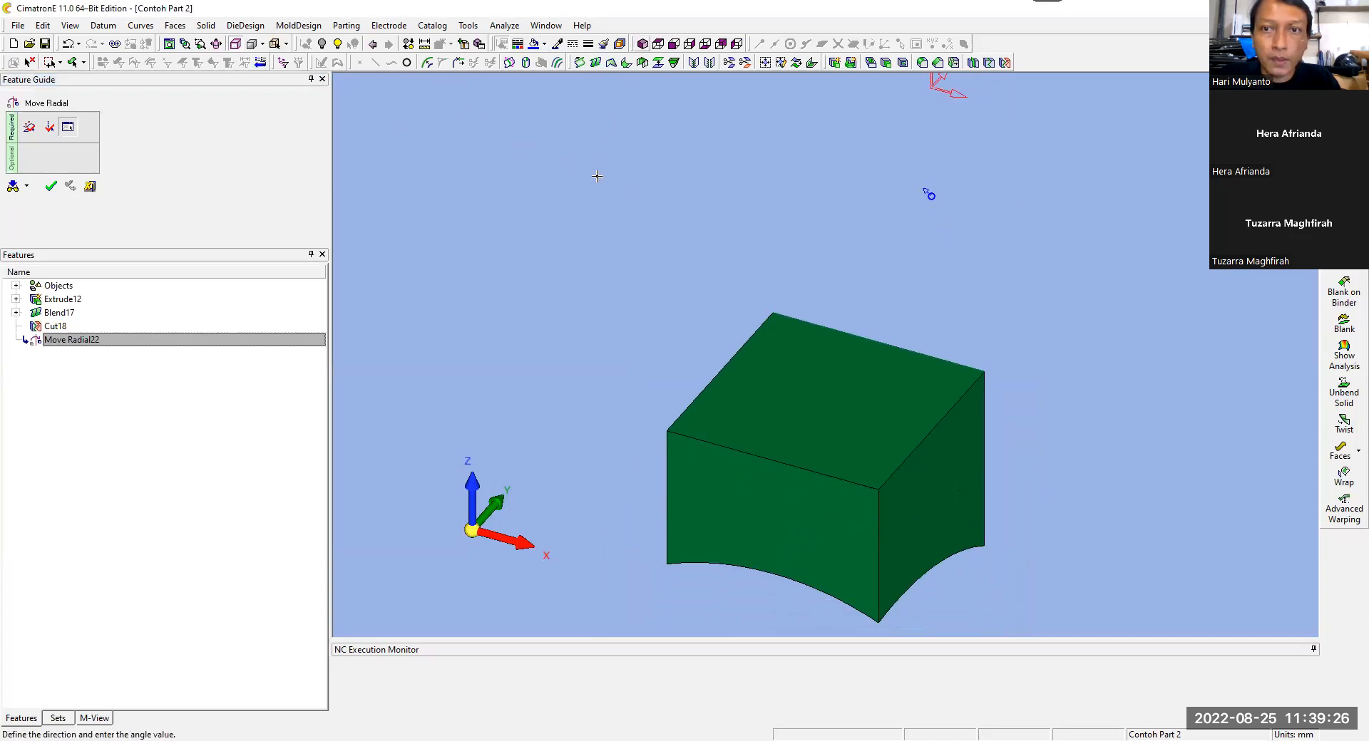
pyautogui.click(51, 186)
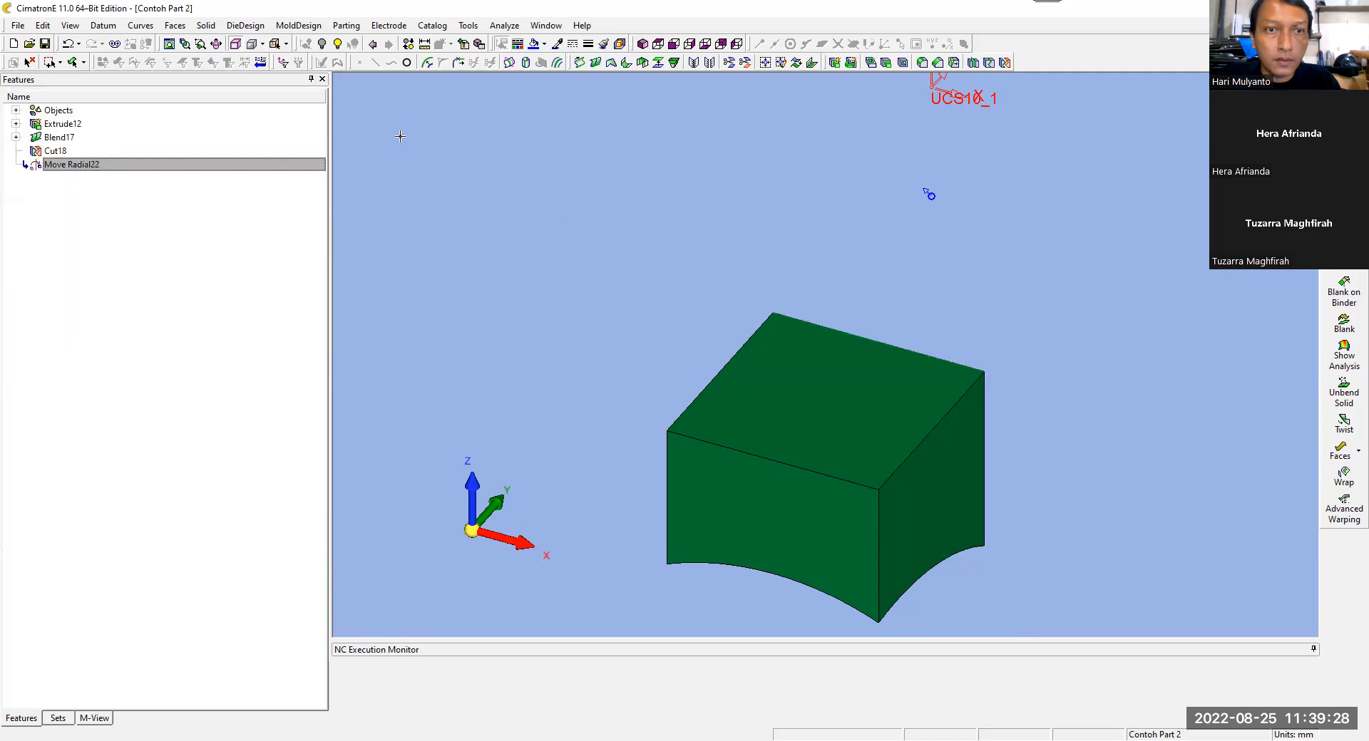
# Step: Move the whole solid linearly, point to point, from its upper front-left corner to the UCS origin
pyautogui.click(102, 25)
pyautogui.moveTo(127, 72)
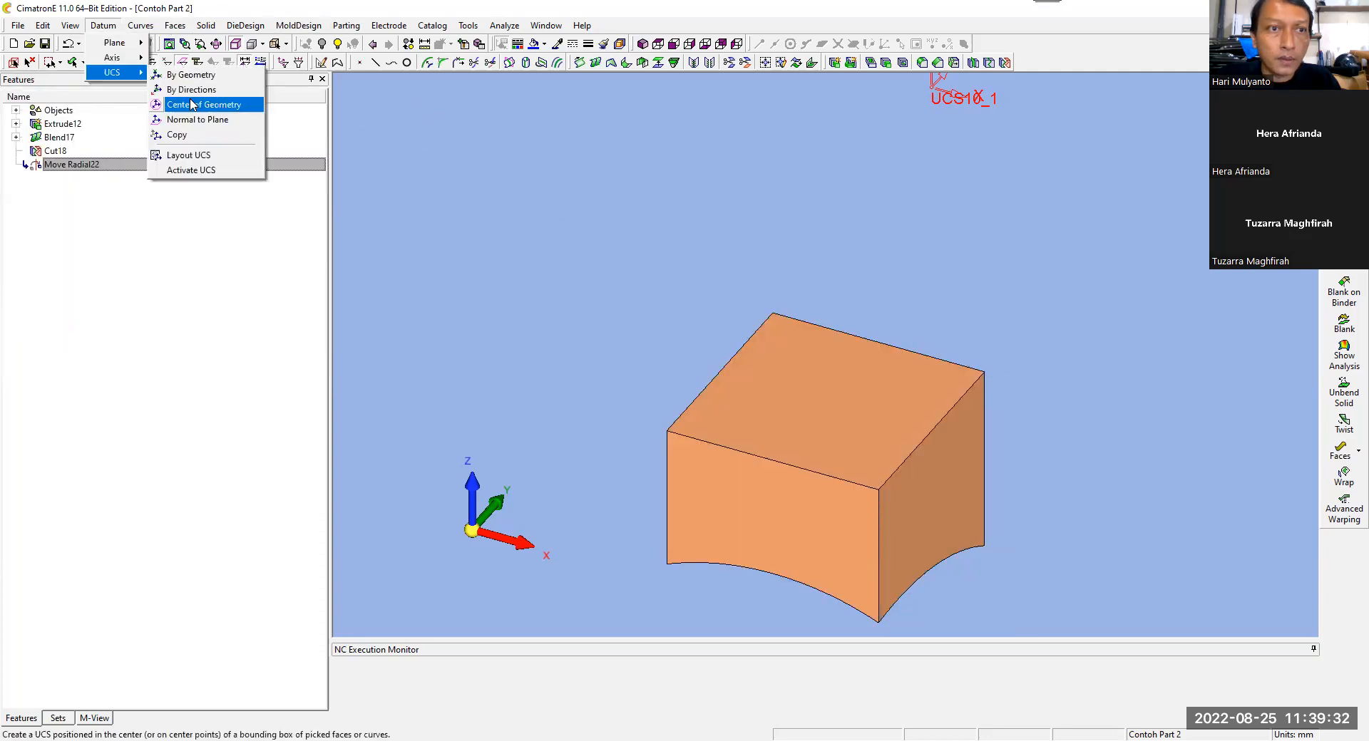
pyautogui.click(44, 27)
pyautogui.moveTo(81, 138)
pyautogui.click(214, 153)
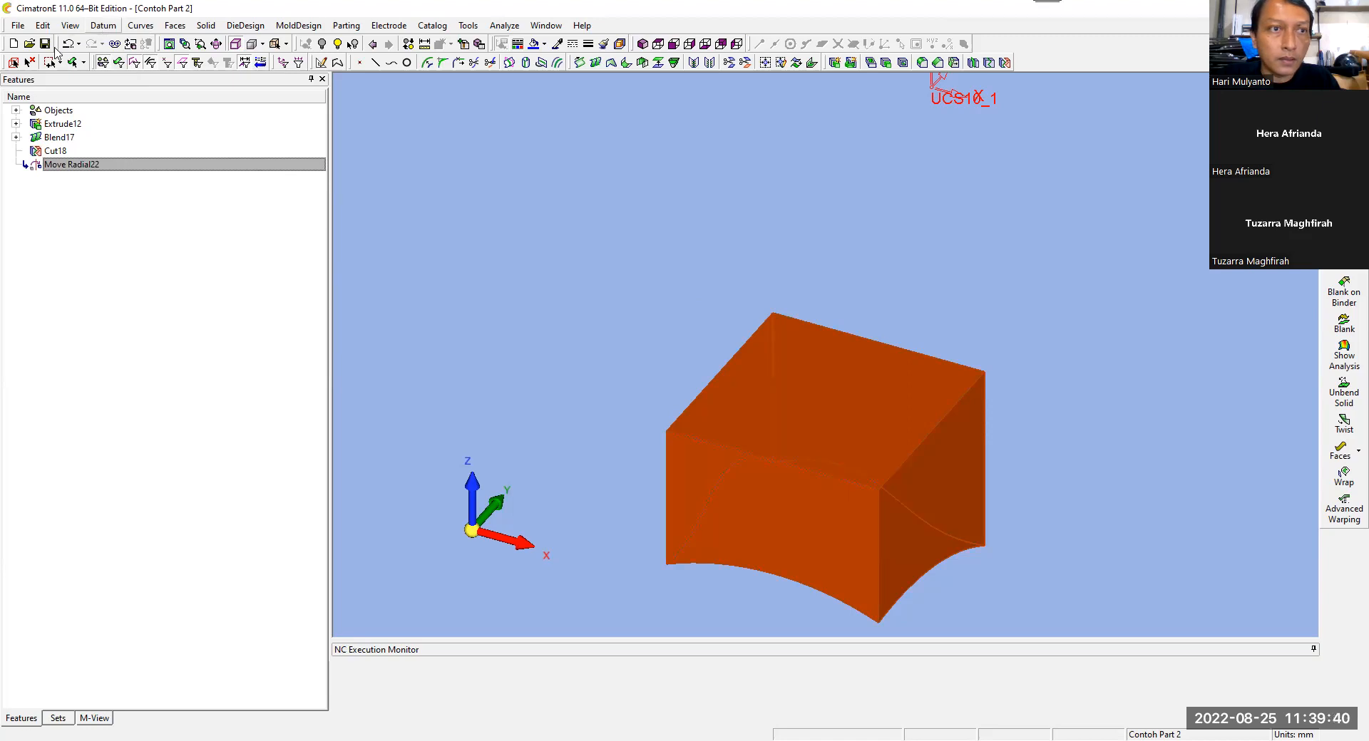
pyautogui.click(42, 26)
pyautogui.moveTo(68, 143)
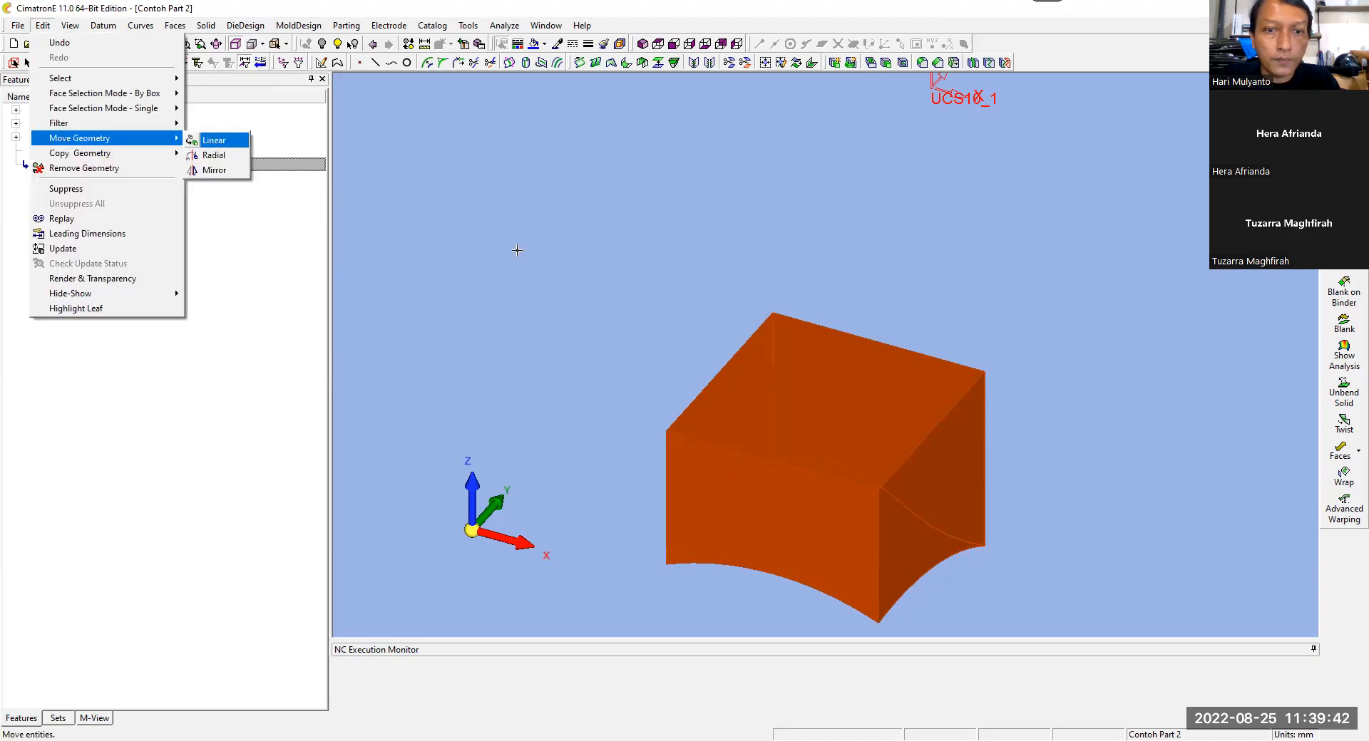
pyautogui.click(214, 139)
pyautogui.click(667, 431)
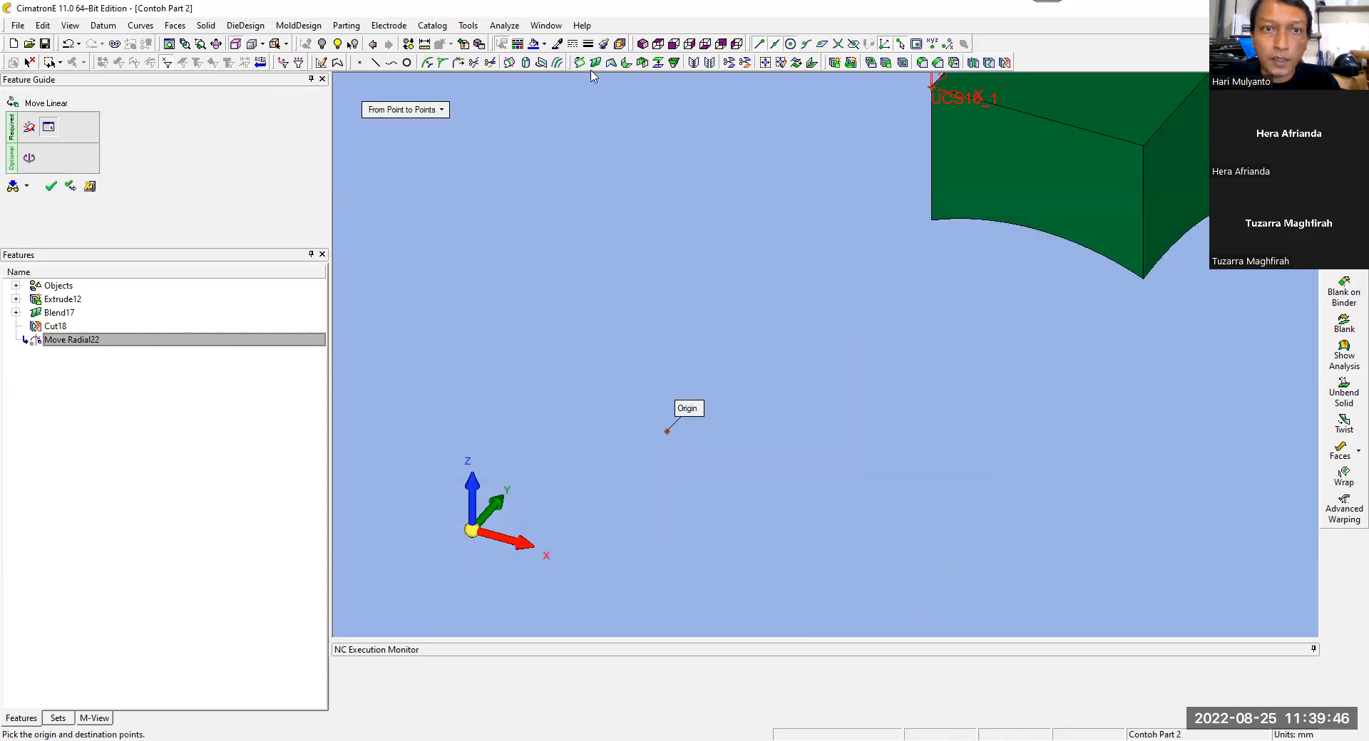
pyautogui.click(51, 186)
pyautogui.click(169, 45)
pyautogui.keyDown('ctrl'); pyautogui.moveTo(549, 194); pyautogui.dragTo(517, 172); pyautogui.keyUp('ctrl')
pyautogui.keyDown('ctrl'); pyautogui.moveTo(551, 188); pyautogui.dragTo(575, 271, button='right'); pyautogui.keyUp('ctrl')
pyautogui.keyDown('ctrl'); pyautogui.moveTo(575, 272); pyautogui.dragTo(549, 283, button='middle'); pyautogui.keyUp('ctrl')
pyautogui.moveTo(550, 283)
pyautogui.keyDown('ctrl'); pyautogui.mouseDown()
pyautogui.moveTo(569, 204)
pyautogui.moveTo(568, 266)
pyautogui.mouseUp(); pyautogui.keyUp('ctrl')
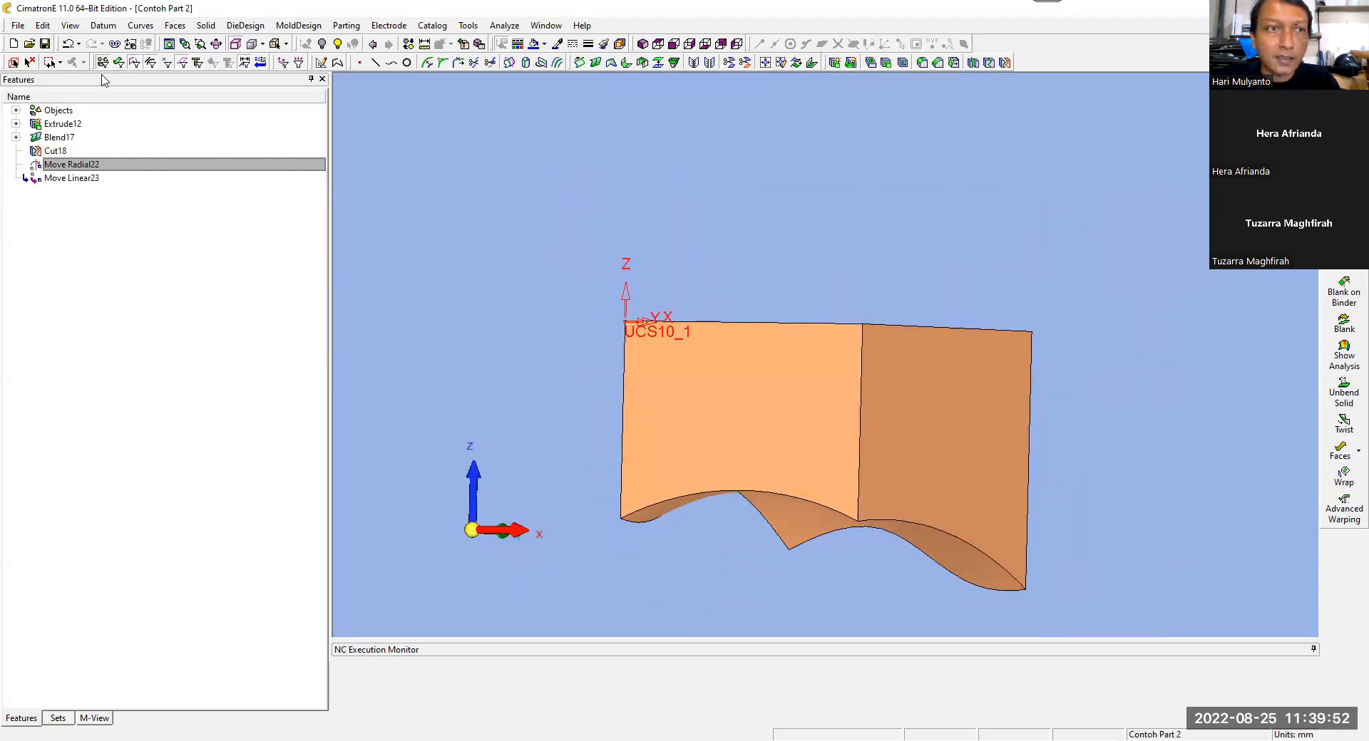
# Step: Export the part to a new NC document, importing it with the model UCS of the reference model
pyautogui.click(22, 26)
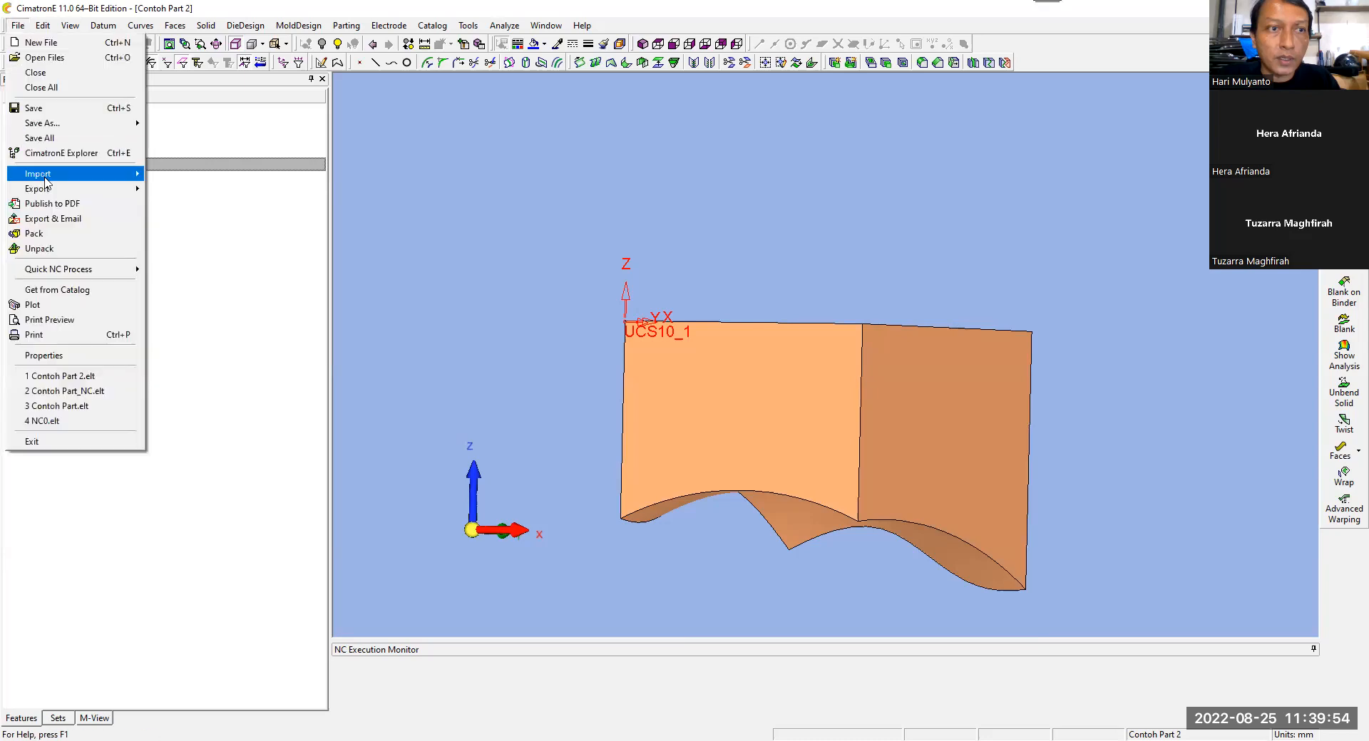
pyautogui.moveTo(71, 188)
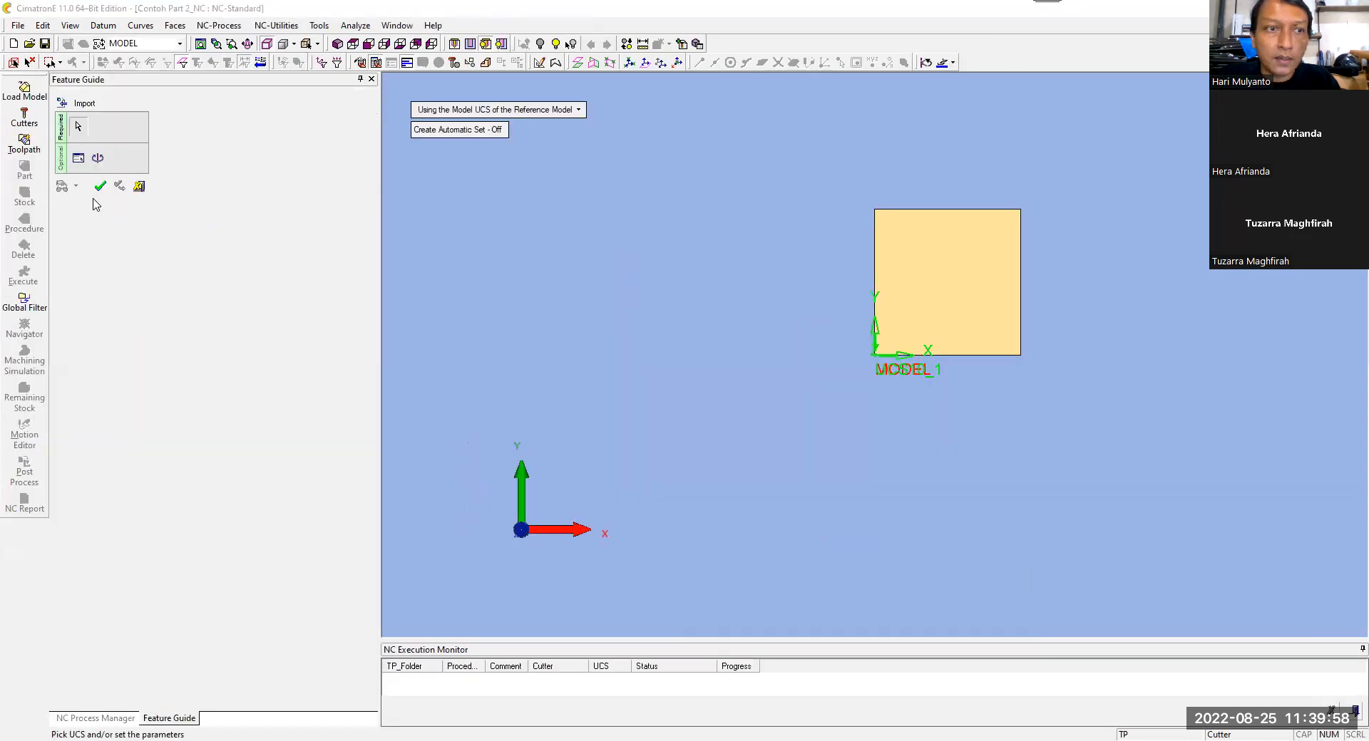
pyautogui.click(104, 189)
pyautogui.click(339, 45)
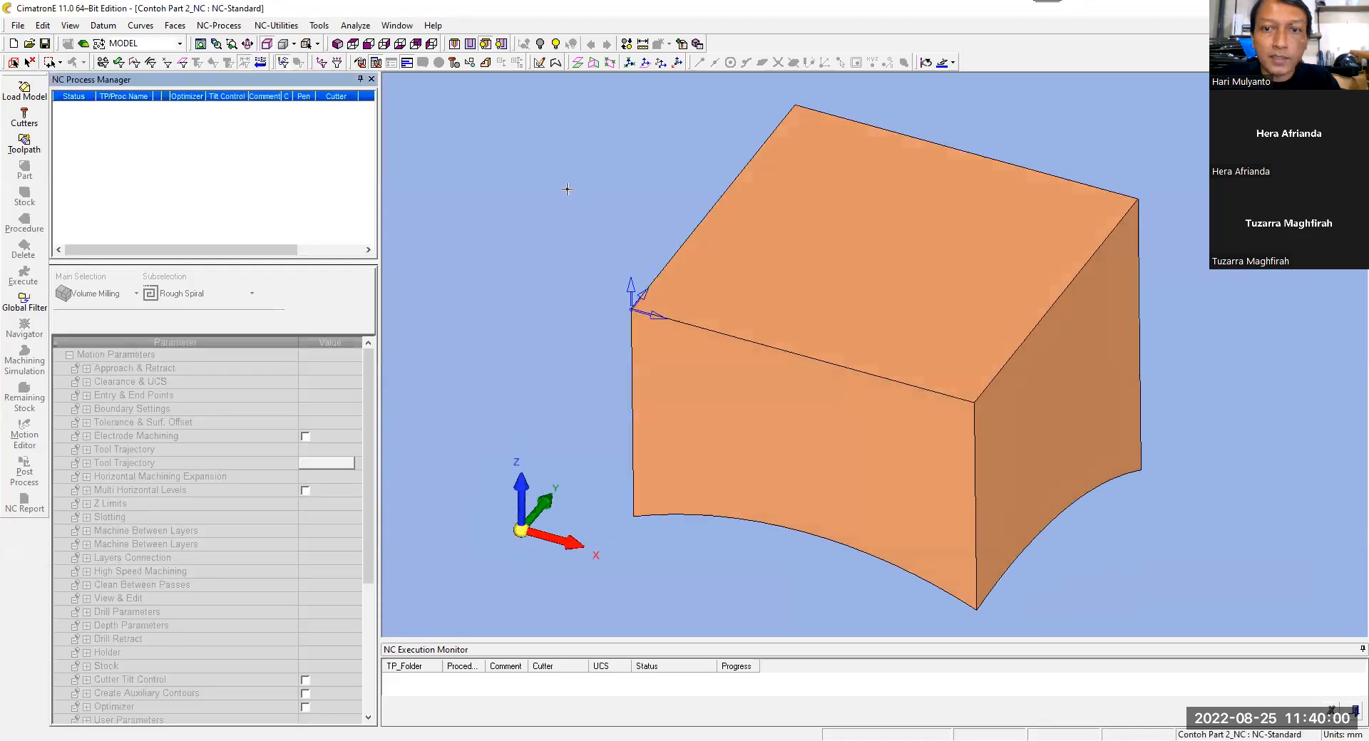
pyautogui.click(36, 123)
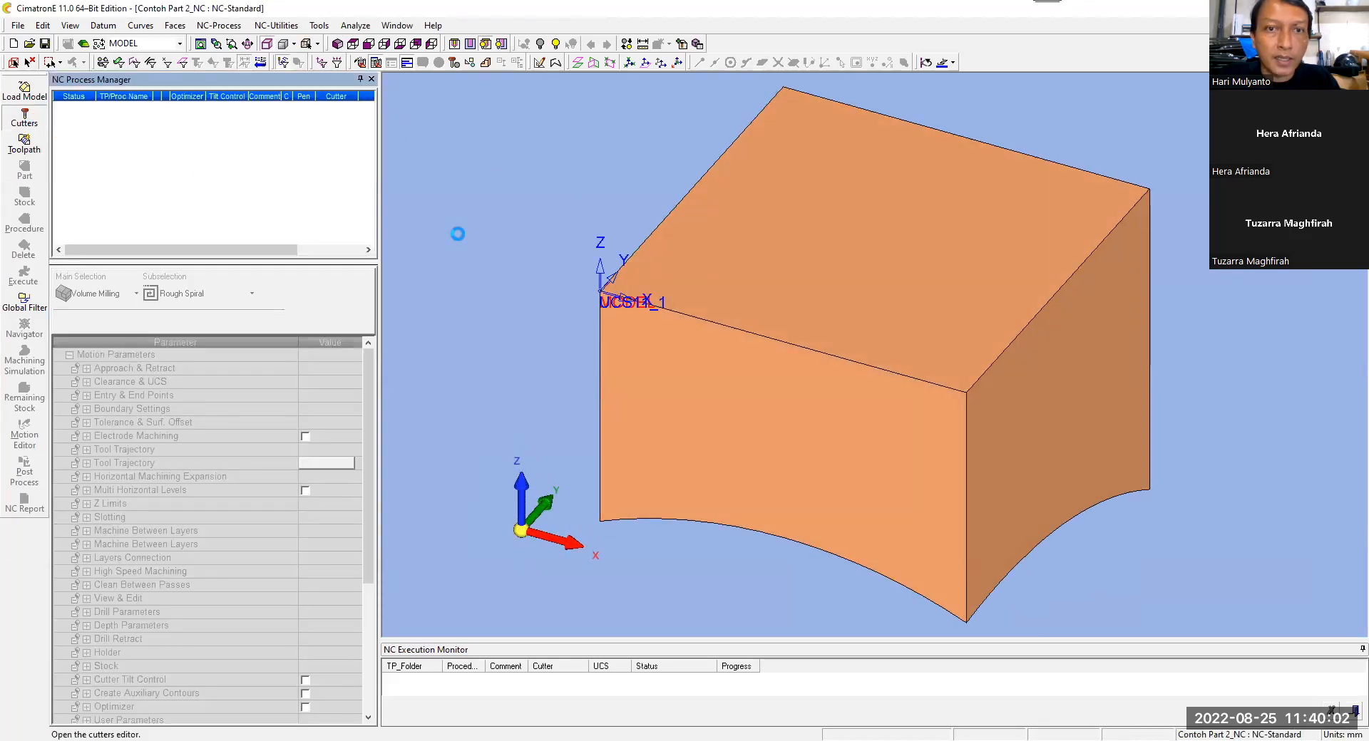
pyautogui.keyDown('ctrl'); pyautogui.moveTo(775, 250); pyautogui.dragTo(806, 234); pyautogui.keyUp('ctrl')
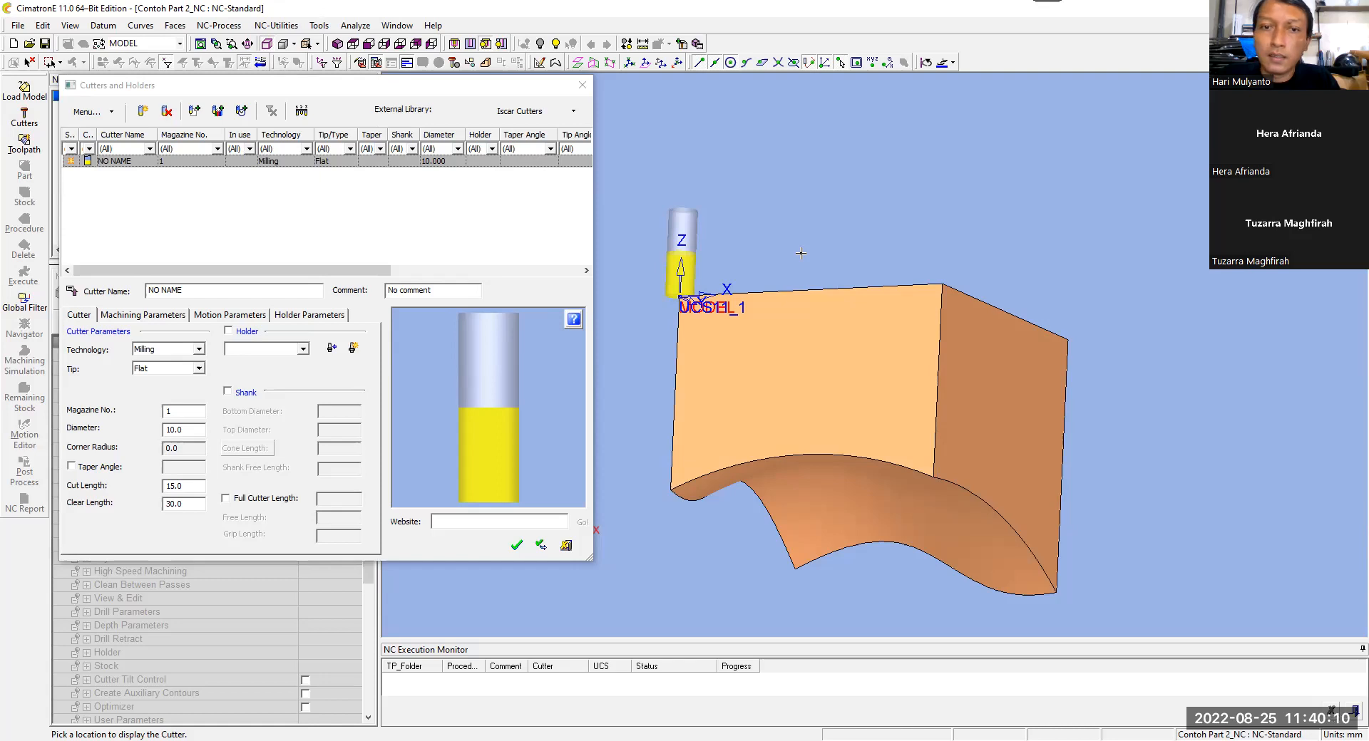
pyautogui.keyDown('ctrl'); pyautogui.moveTo(799, 251); pyautogui.dragTo(786, 264); pyautogui.keyUp('ctrl')
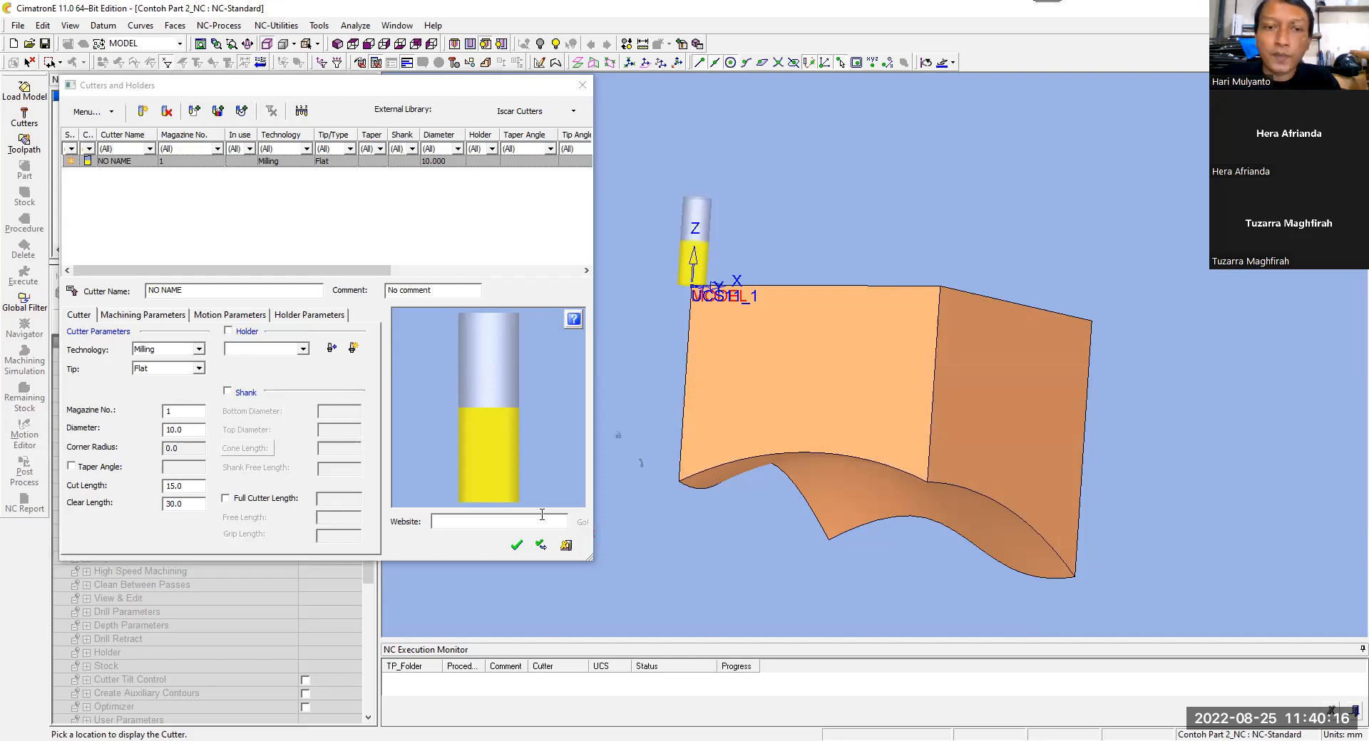
pyautogui.click(566, 546)
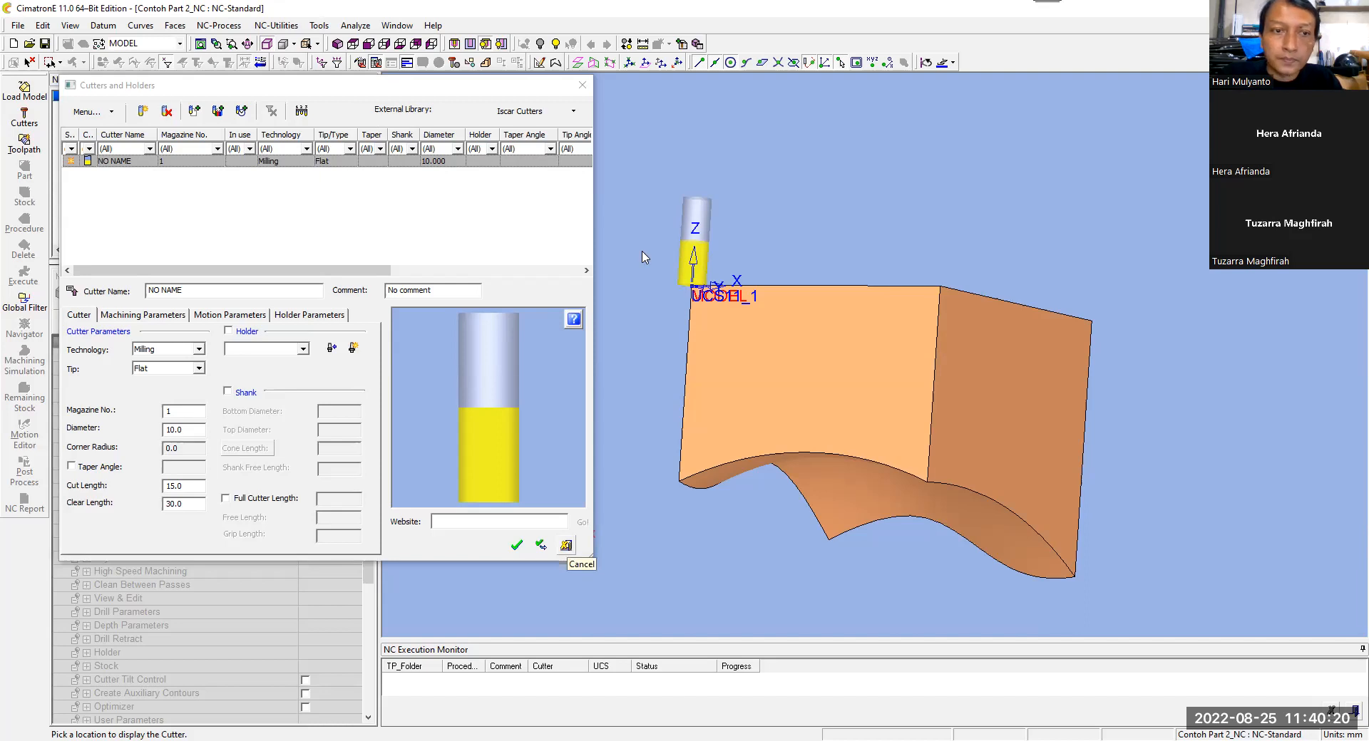
pyautogui.click(262, 362)
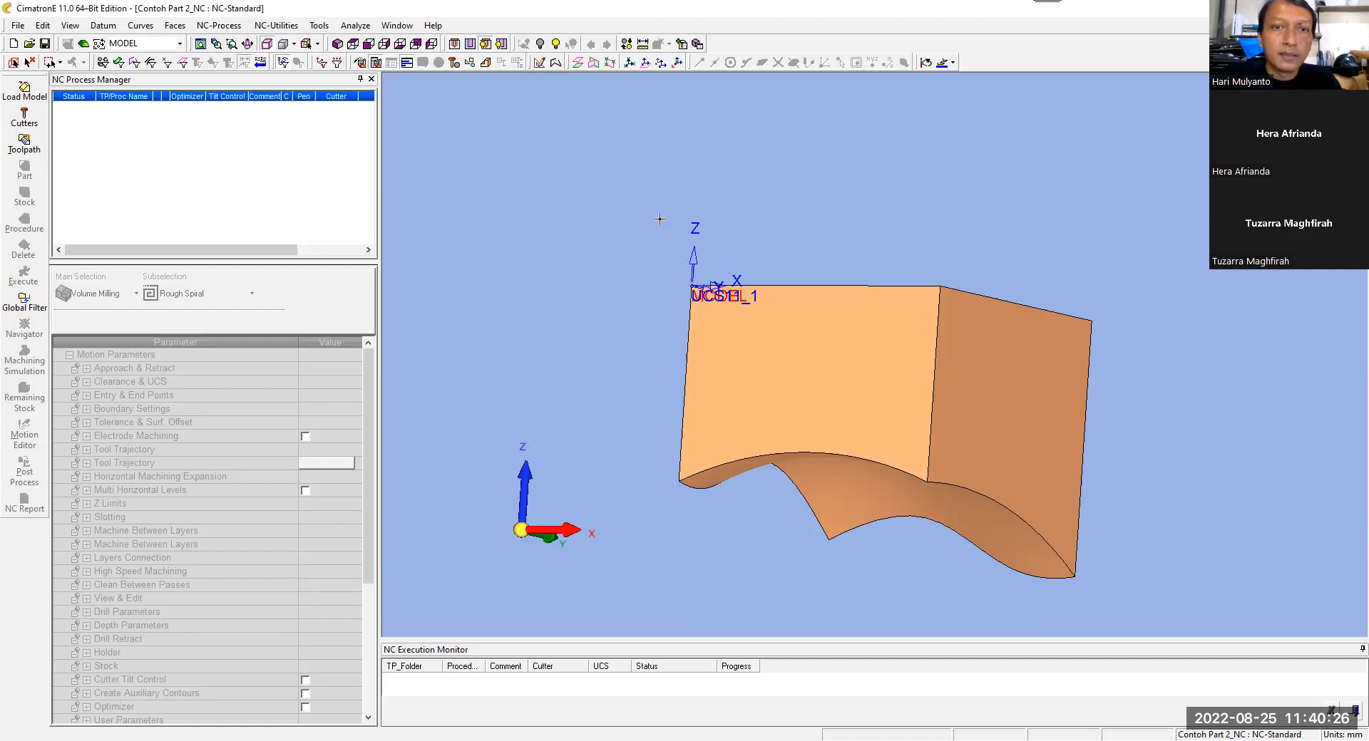
# Step: Switch to CAD mode and start a Center of Geometry UCS with the whole solid selected as its geometry
pyautogui.click(337, 44)
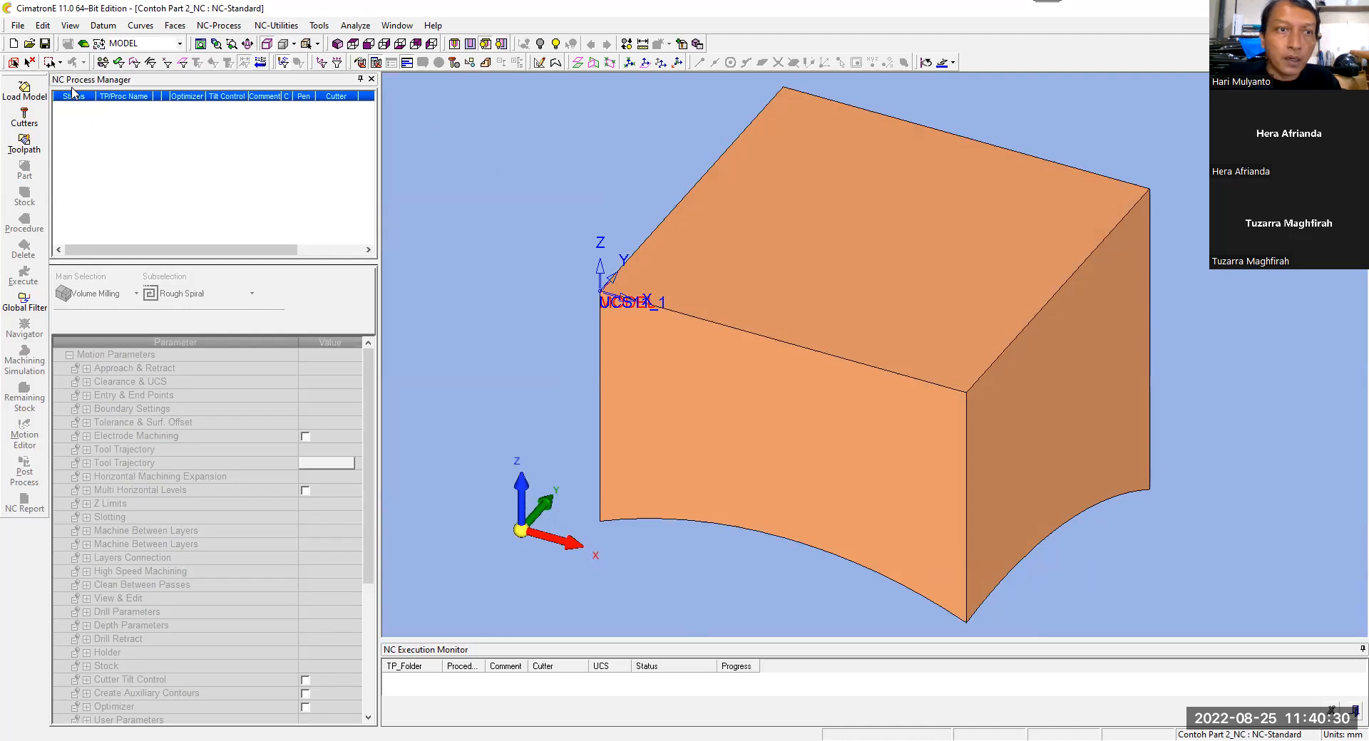
pyautogui.click(83, 44)
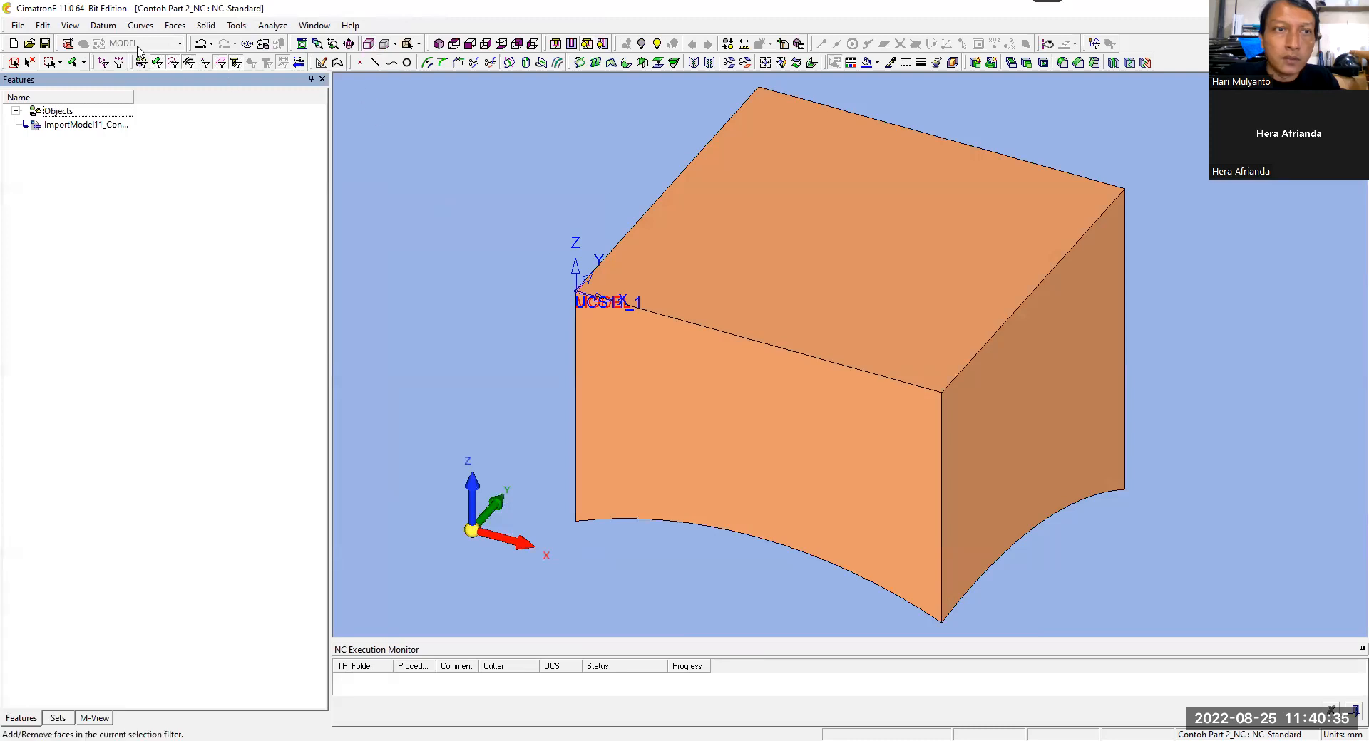
pyautogui.click(102, 25)
pyautogui.moveTo(112, 72)
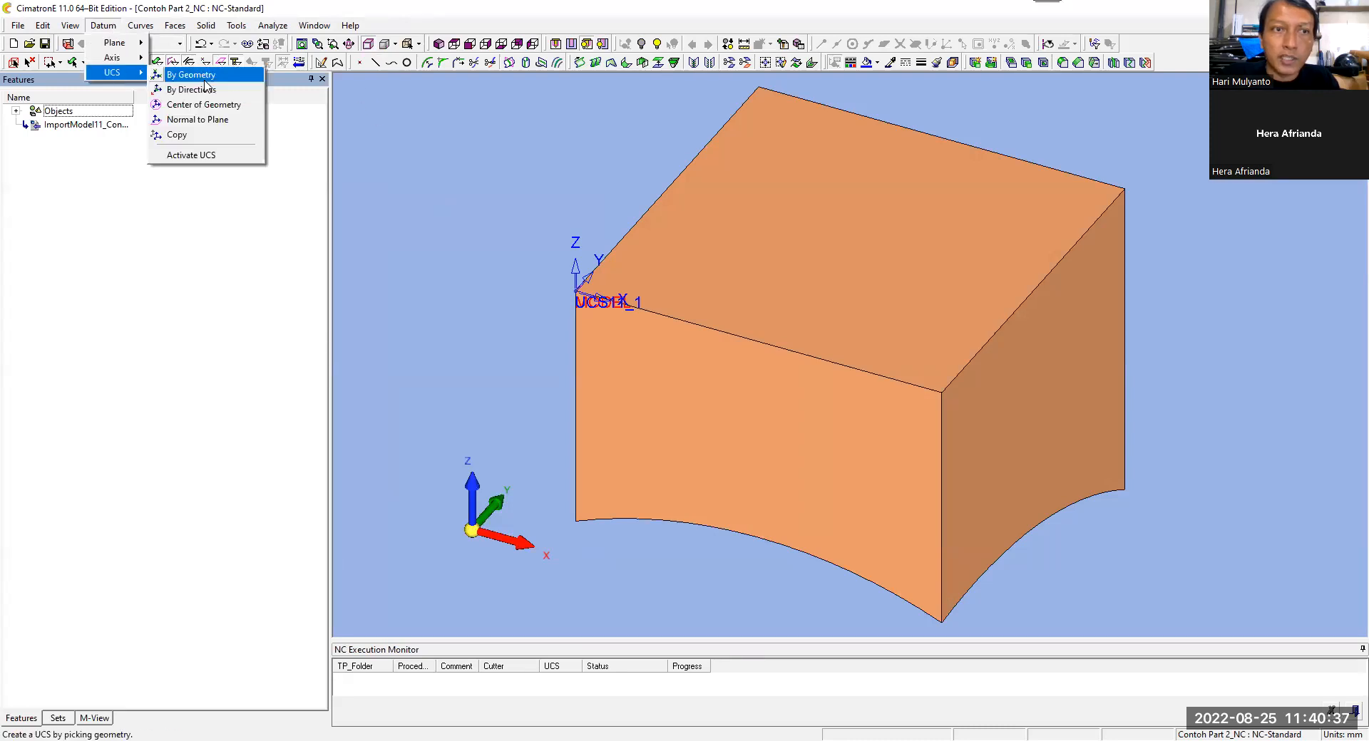
pyautogui.click(241, 105)
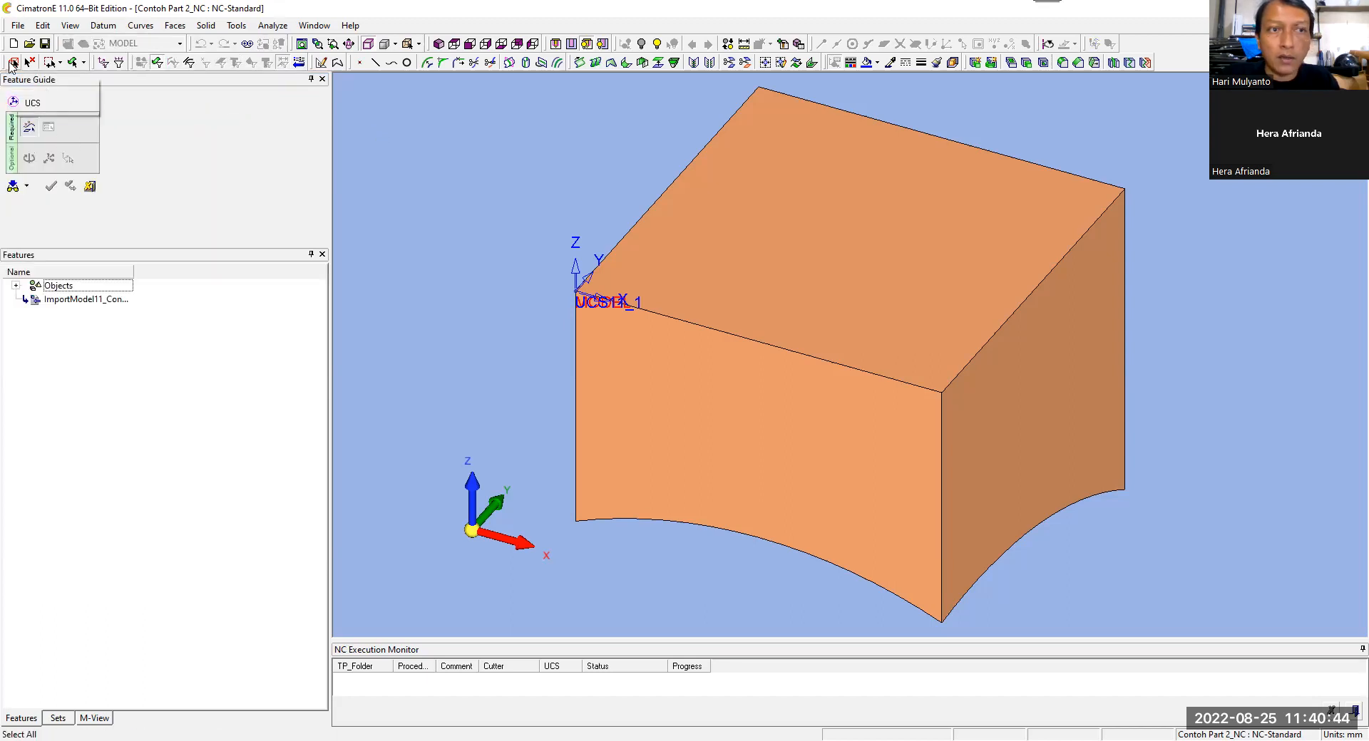
pyautogui.middleClick(504, 209)
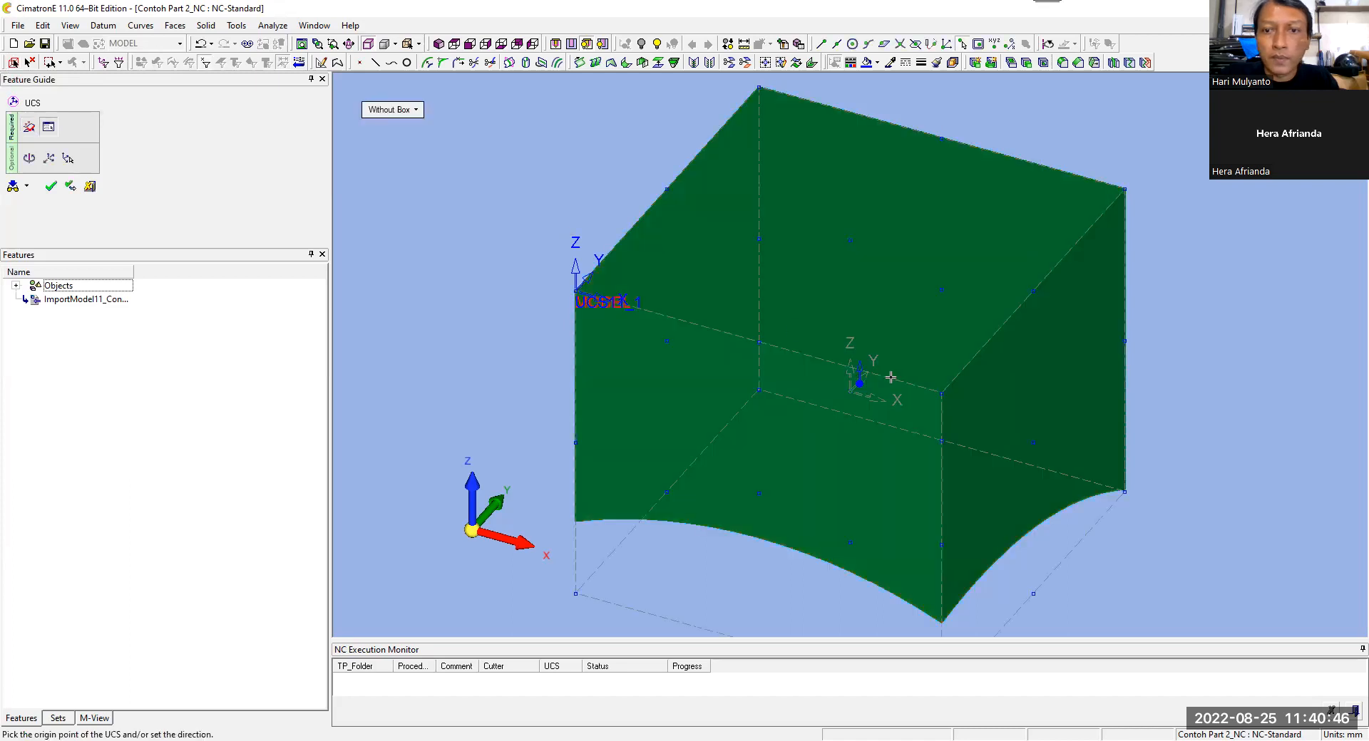
# Step: Reverse the new UCS's Z direction to point downward and place its origin at the bottom centre of the bounding box
pyautogui.scroll(-3, 891, 321)
pyautogui.scroll(1, 867, 439)
pyautogui.scroll(-1, 864, 432)
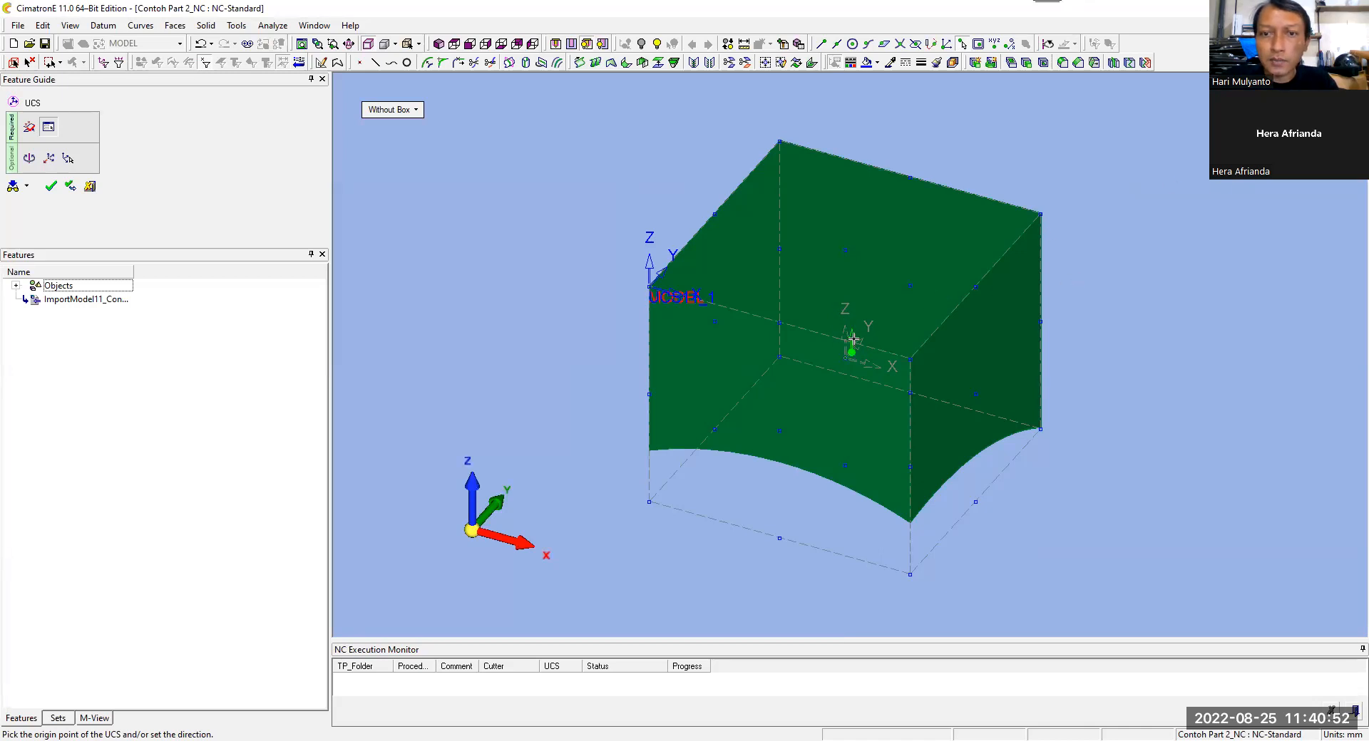
pyautogui.scroll(2, 849, 341)
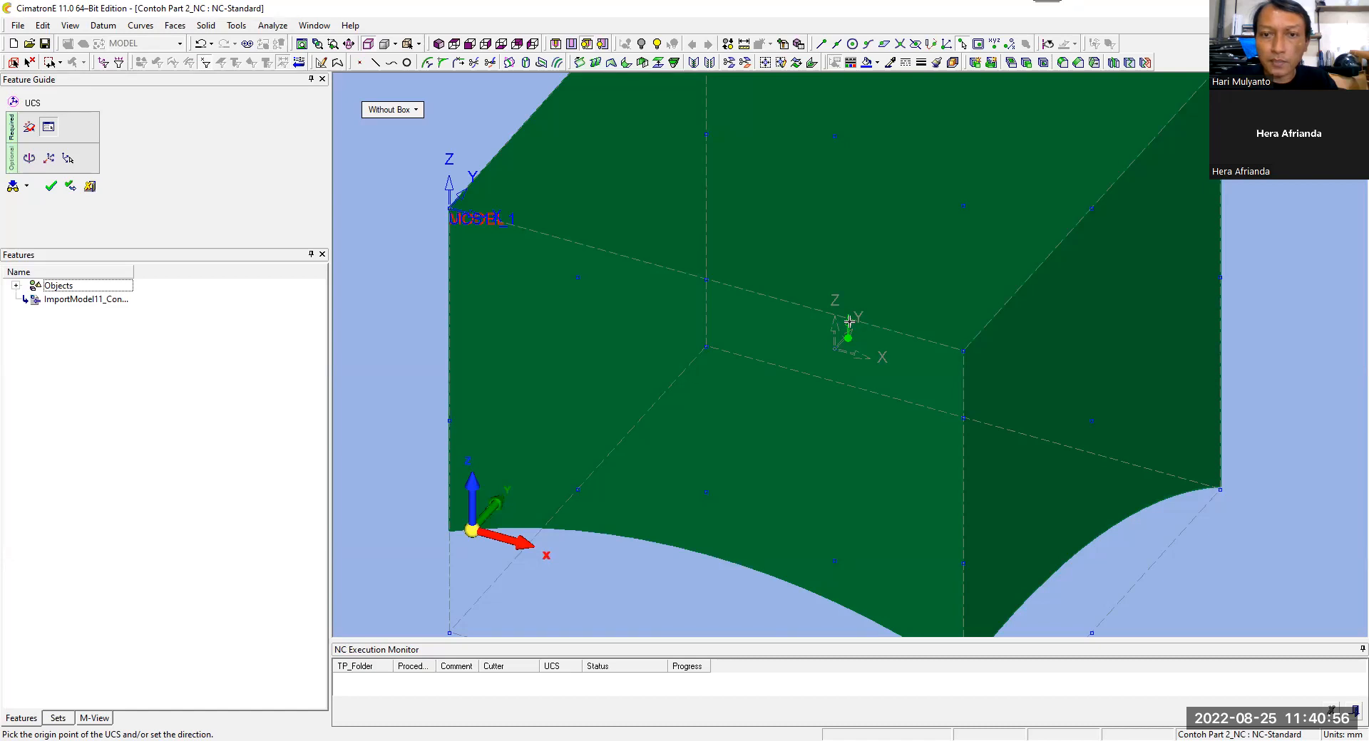
pyautogui.click(848, 322)
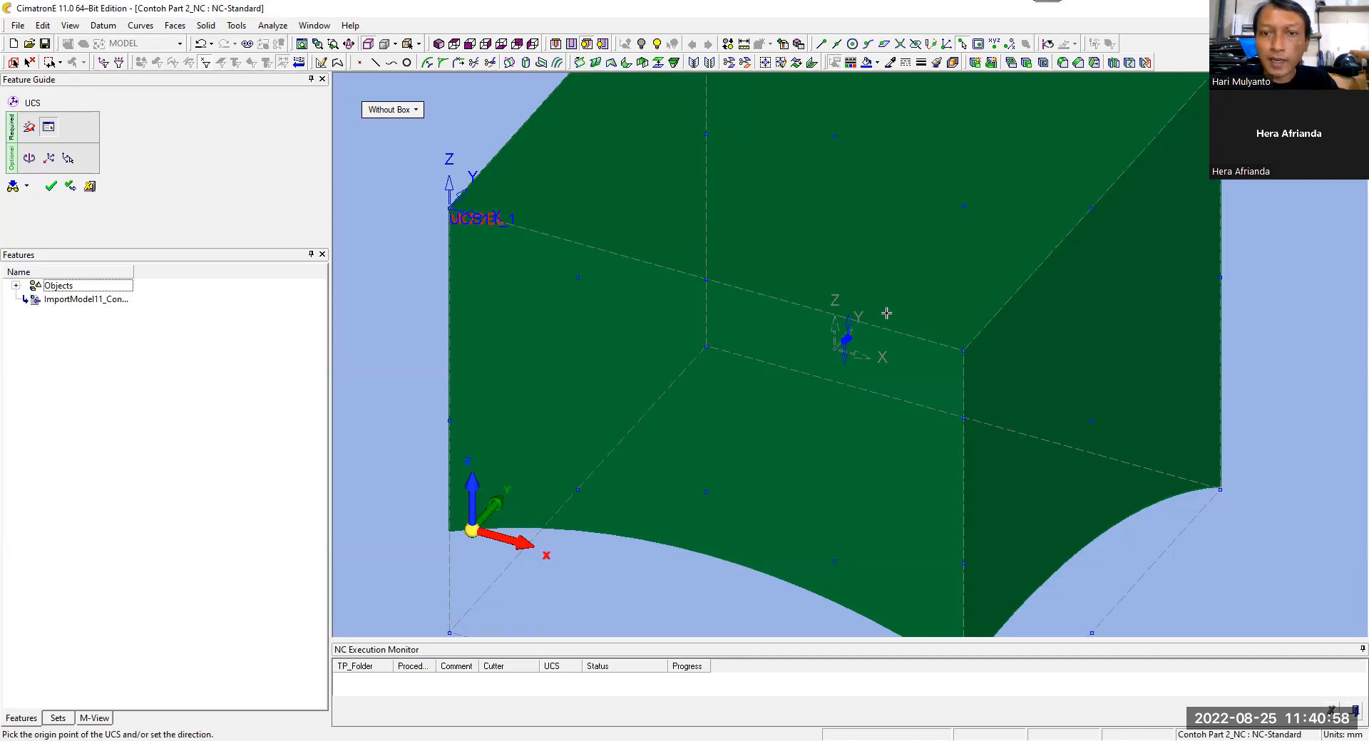
pyautogui.scroll(-2, 886, 313)
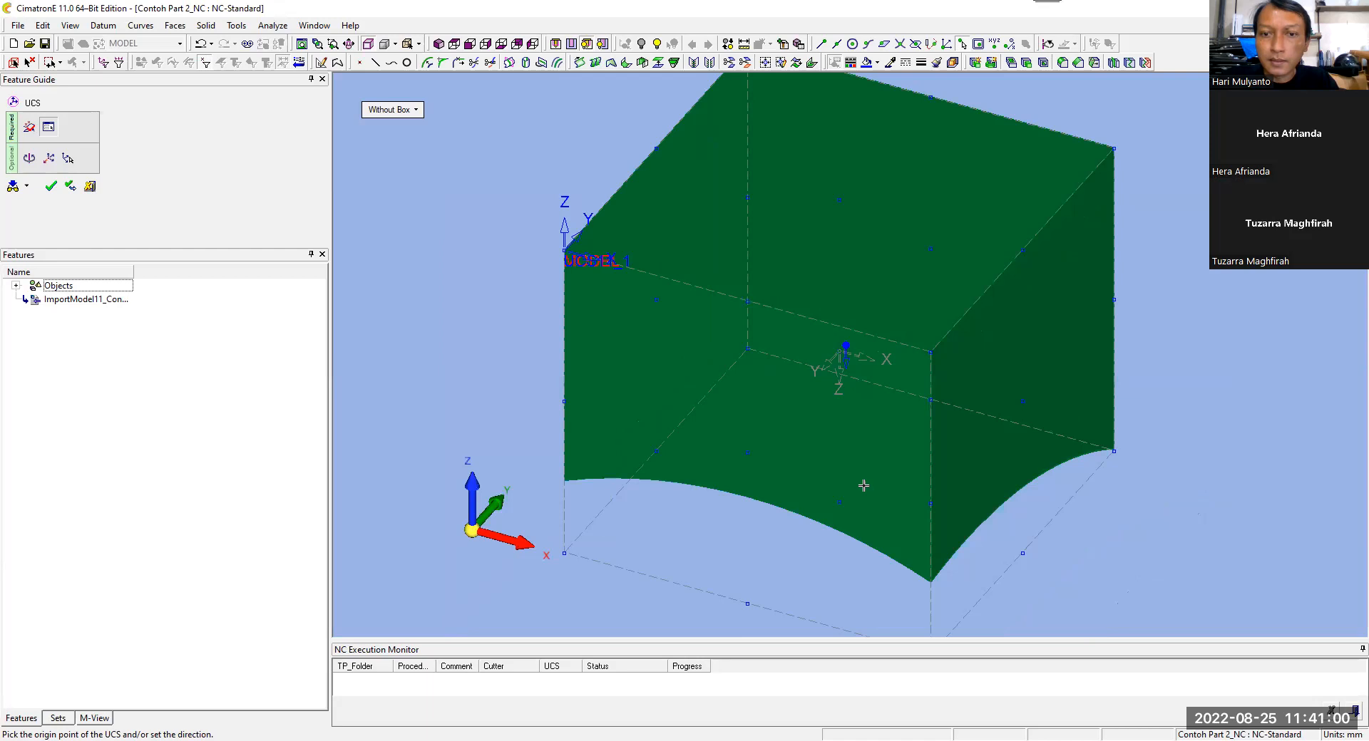
pyautogui.click(839, 506)
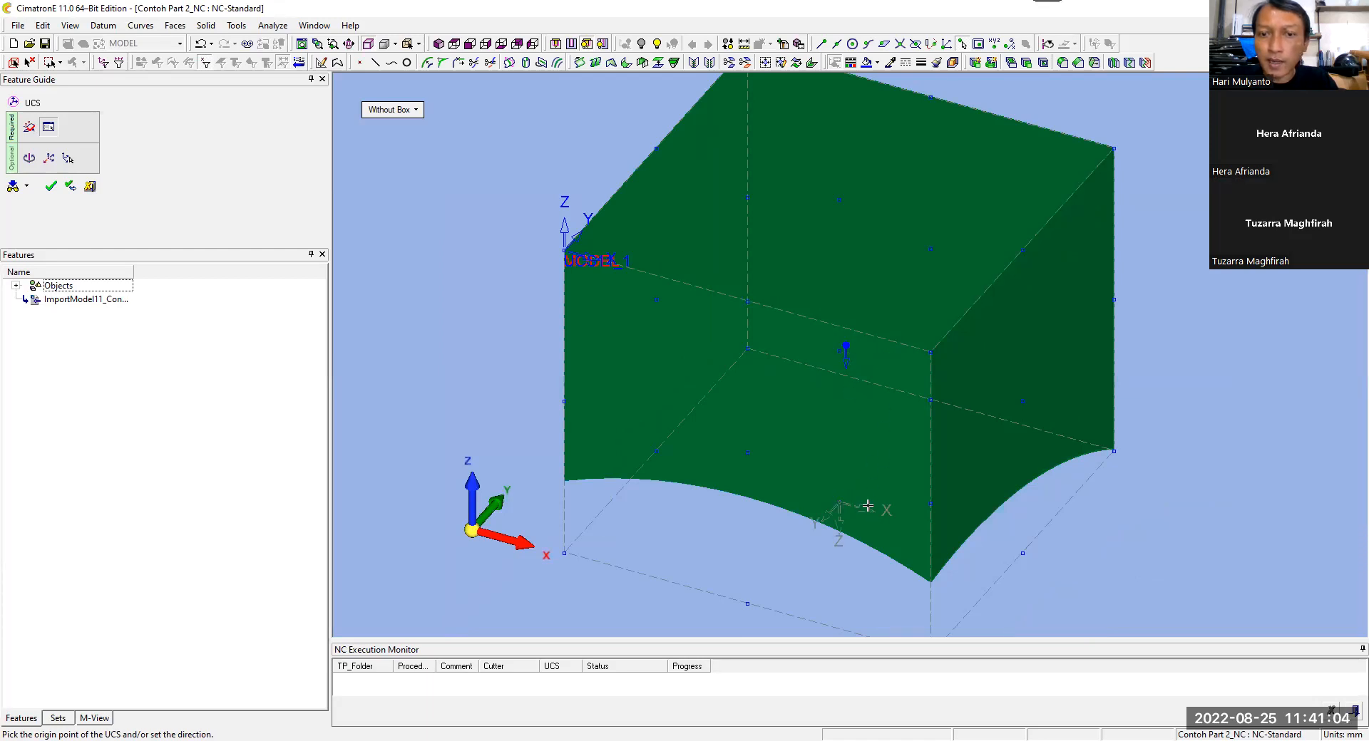
pyautogui.keyDown('ctrl'); pyautogui.moveTo(789, 452); pyautogui.dragTo(825, 444); pyautogui.keyUp('ctrl')
pyautogui.keyDown('ctrl'); pyautogui.moveTo(825, 444); pyautogui.dragTo(841, 265, button='middle'); pyautogui.keyUp('ctrl')
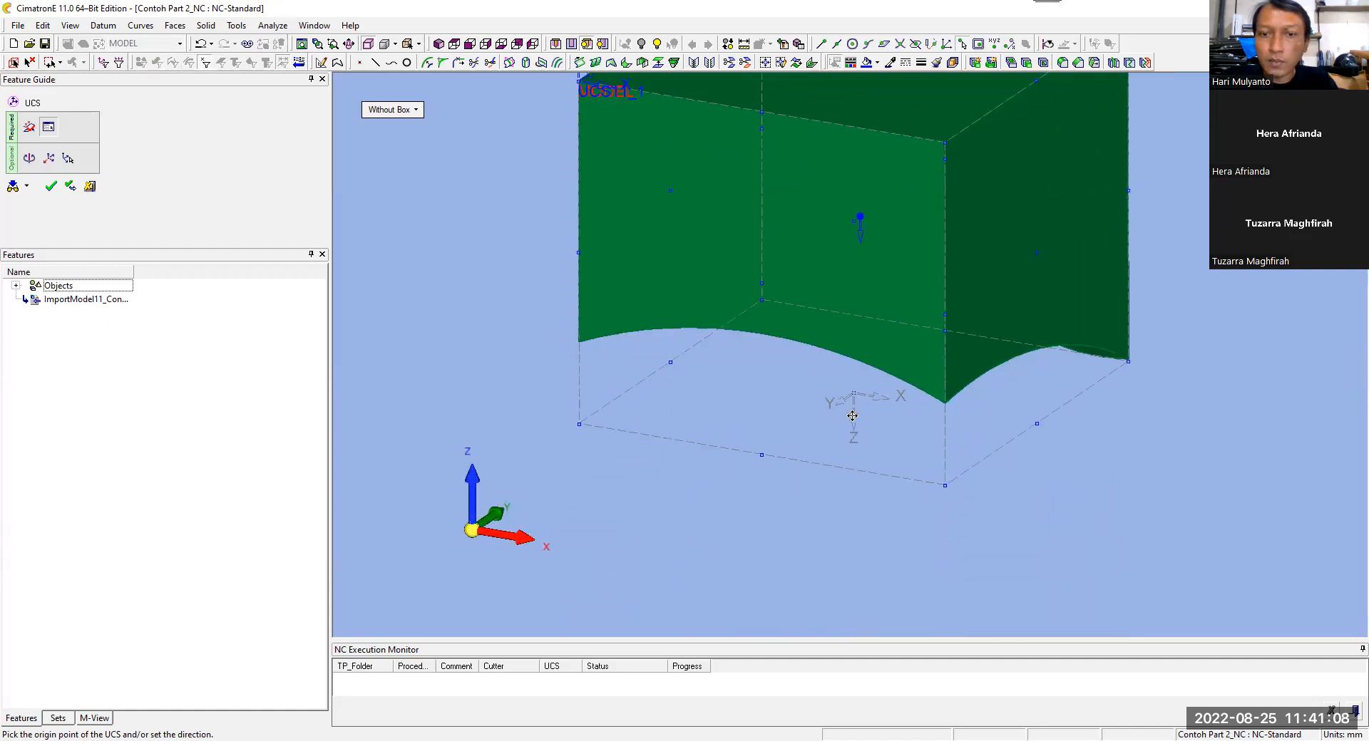
pyautogui.scroll(2, 858, 402)
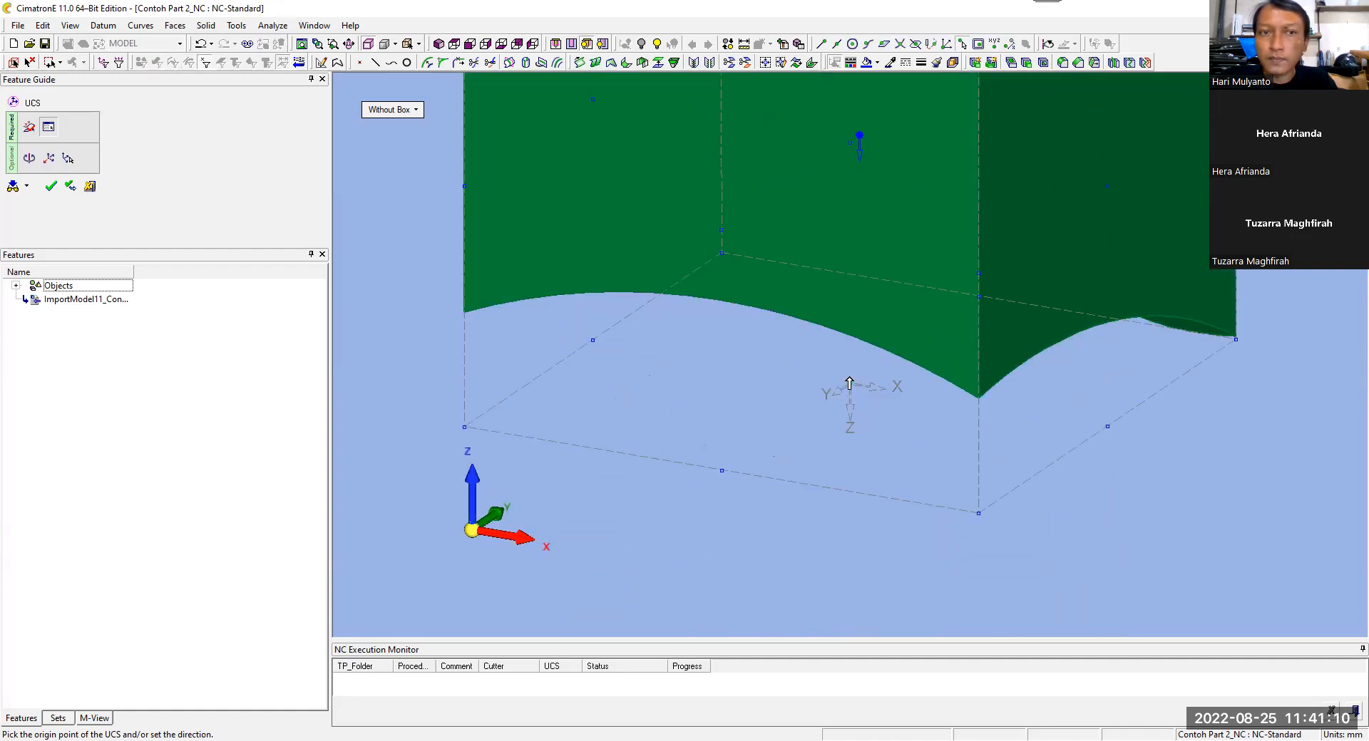
pyautogui.middleClick(864, 229)
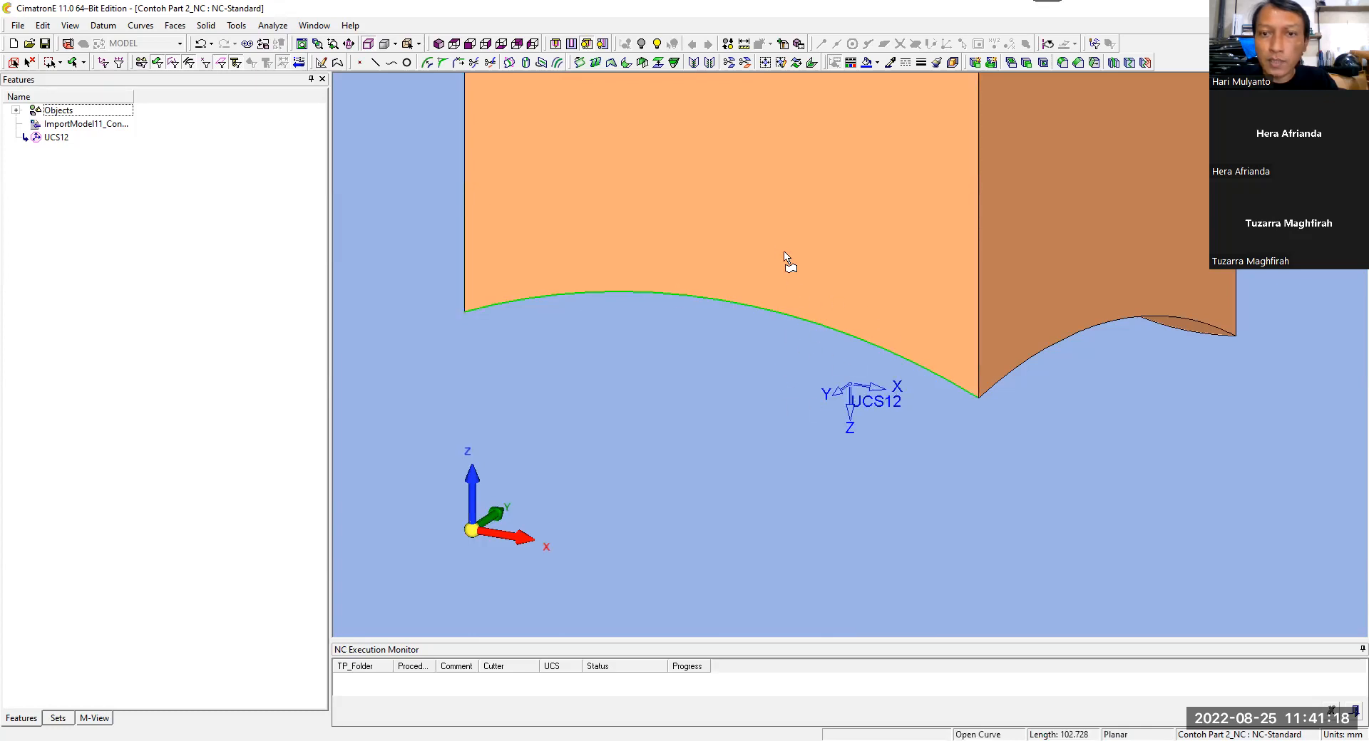
# Step: Return to CAM mode and make UCS12 the active coordinate system for the NC procedures
pyautogui.scroll(-5, 791, 278)
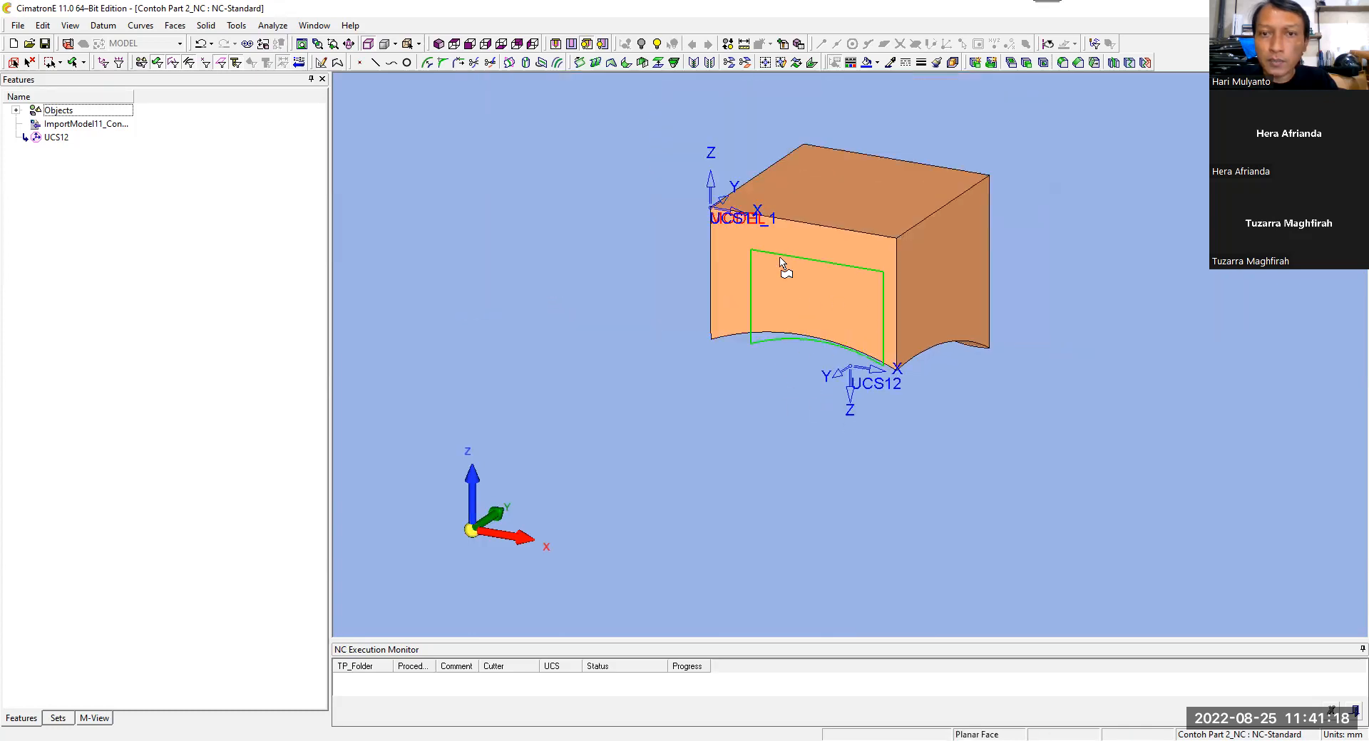
pyautogui.click(70, 46)
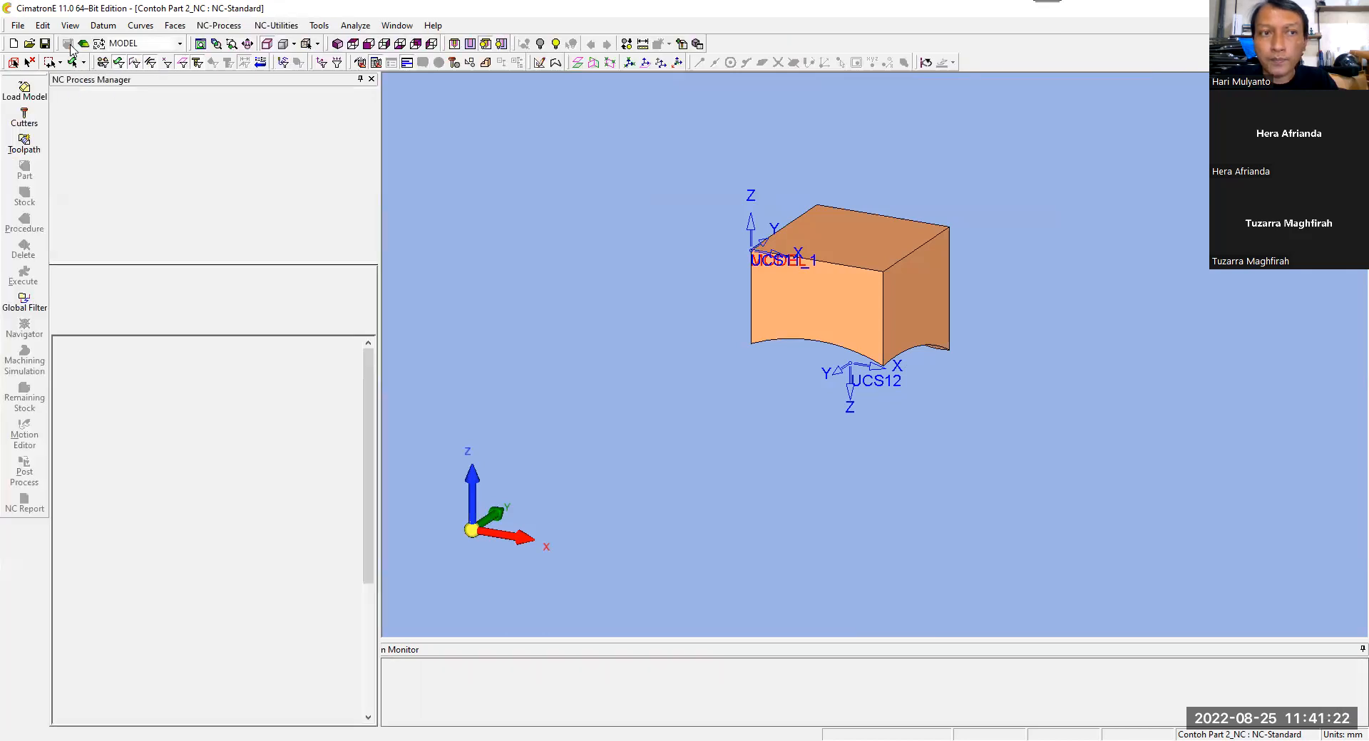
pyautogui.click(181, 45)
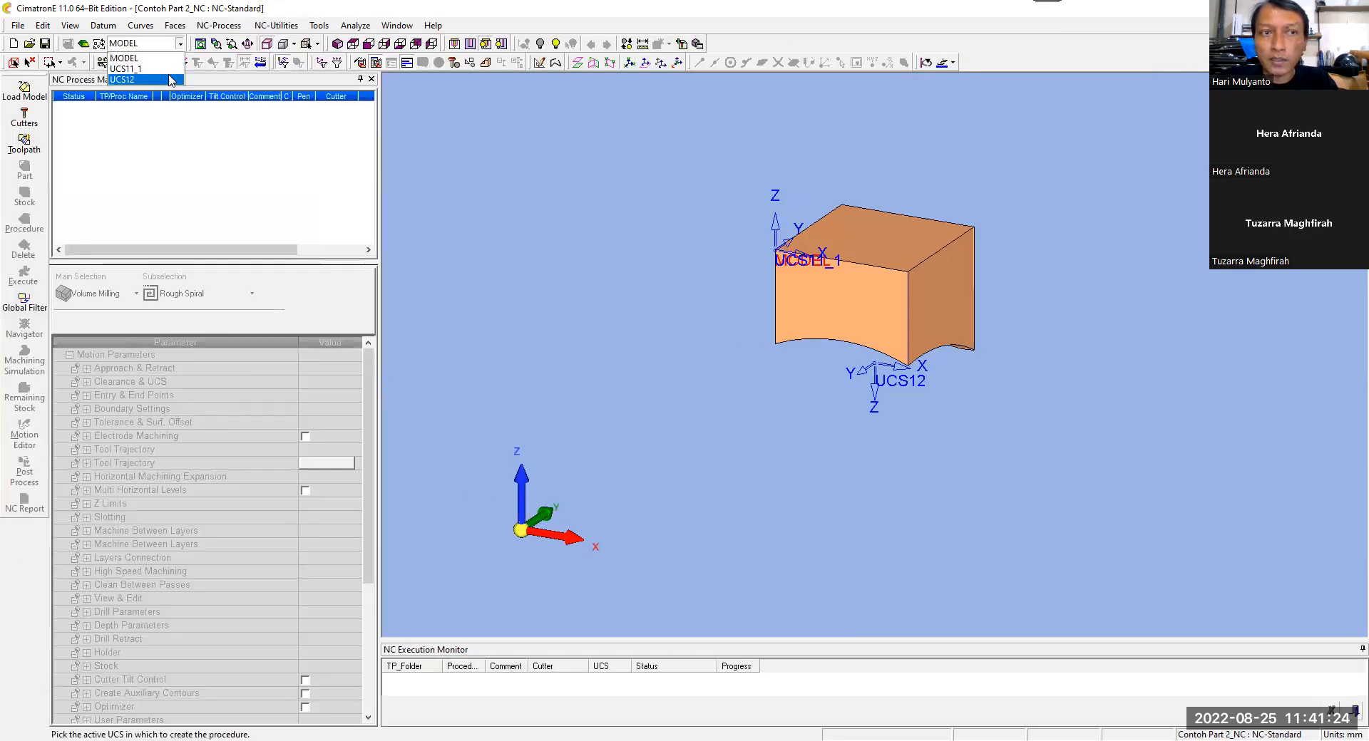
pyautogui.click(169, 80)
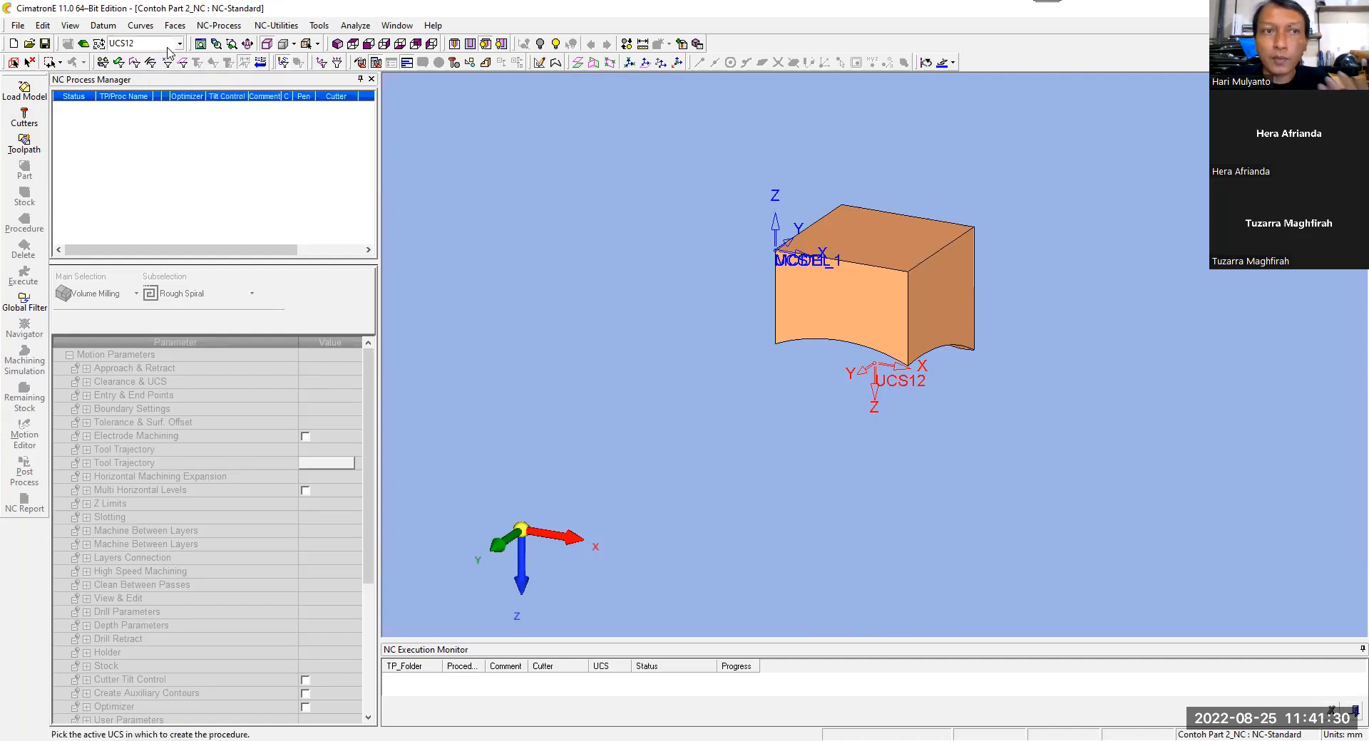
pyautogui.click(338, 44)
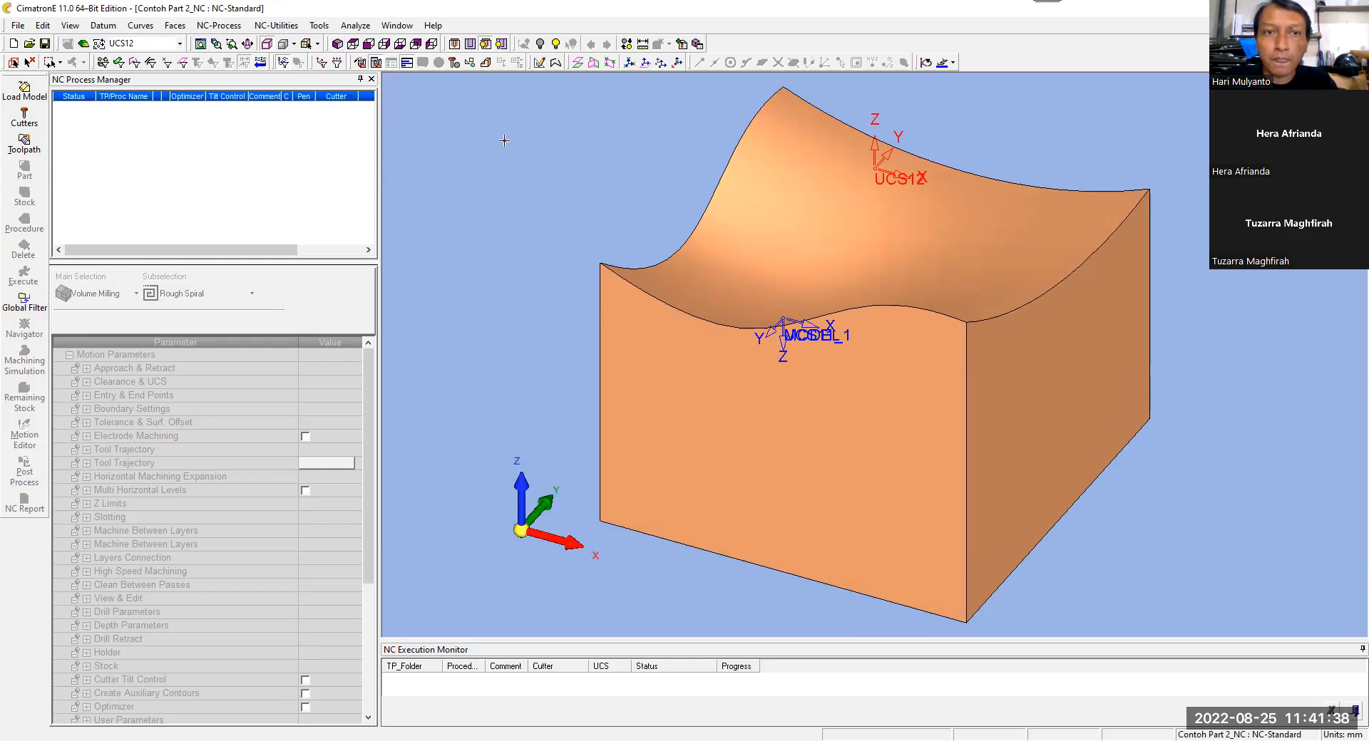
# Step: Hide the MODEL and UCS11_1 coordinate systems from the display
pyautogui.click(321, 64)
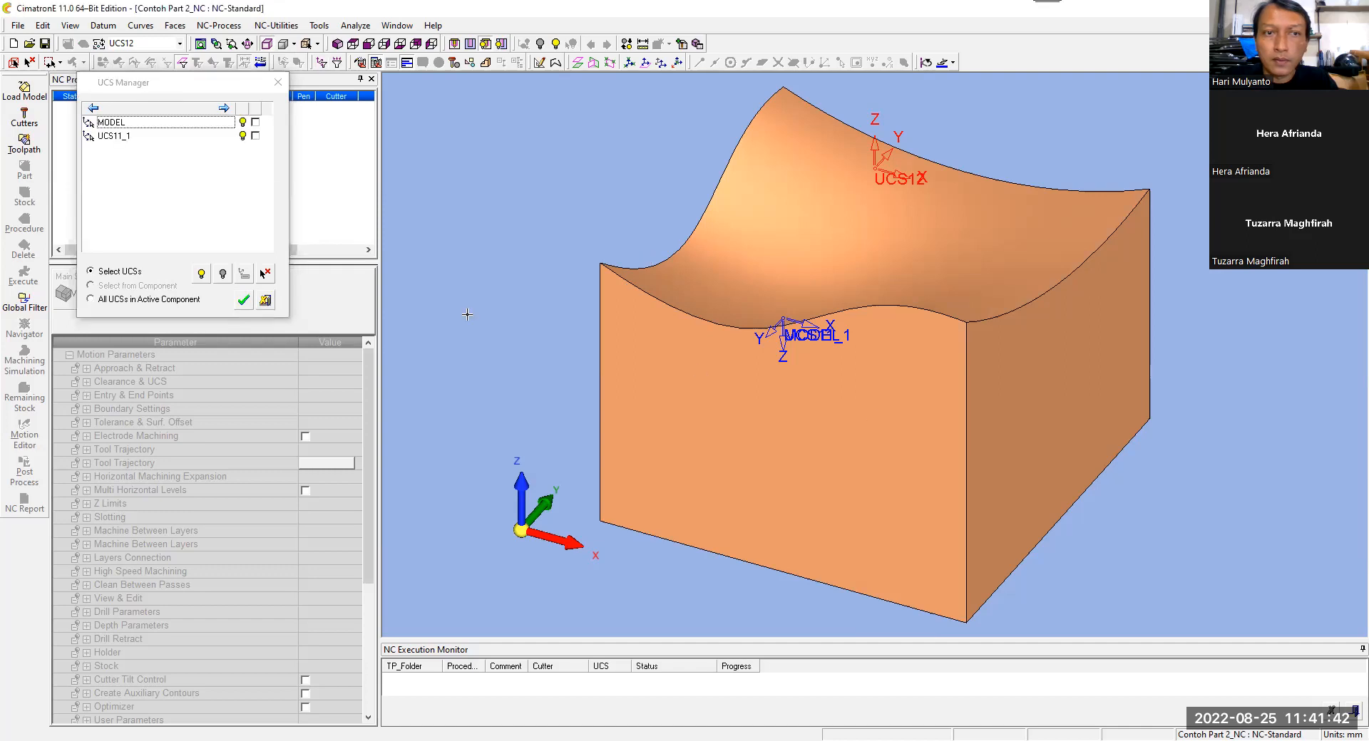
pyautogui.click(243, 300)
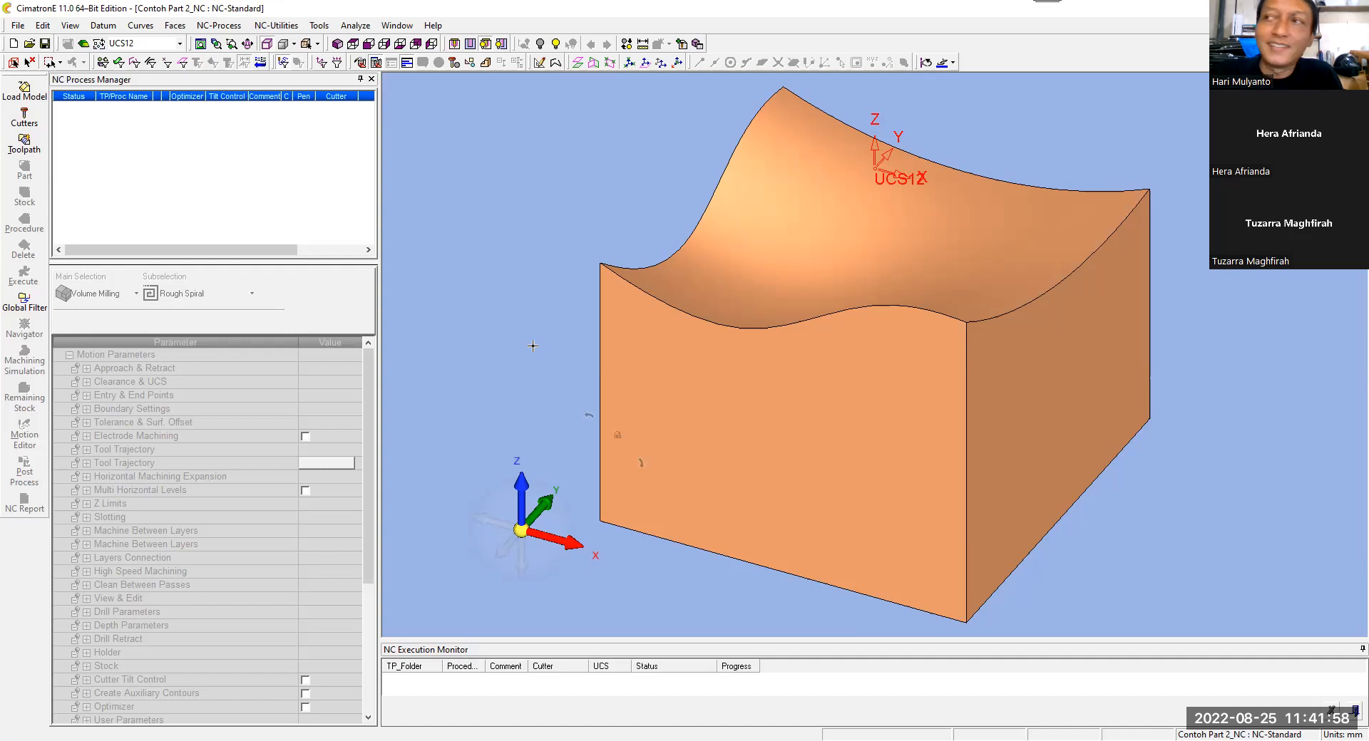
# Step: Switch to CAD mode and delete the UCS12 coordinate system
pyautogui.click(83, 44)
pyautogui.click(64, 137)
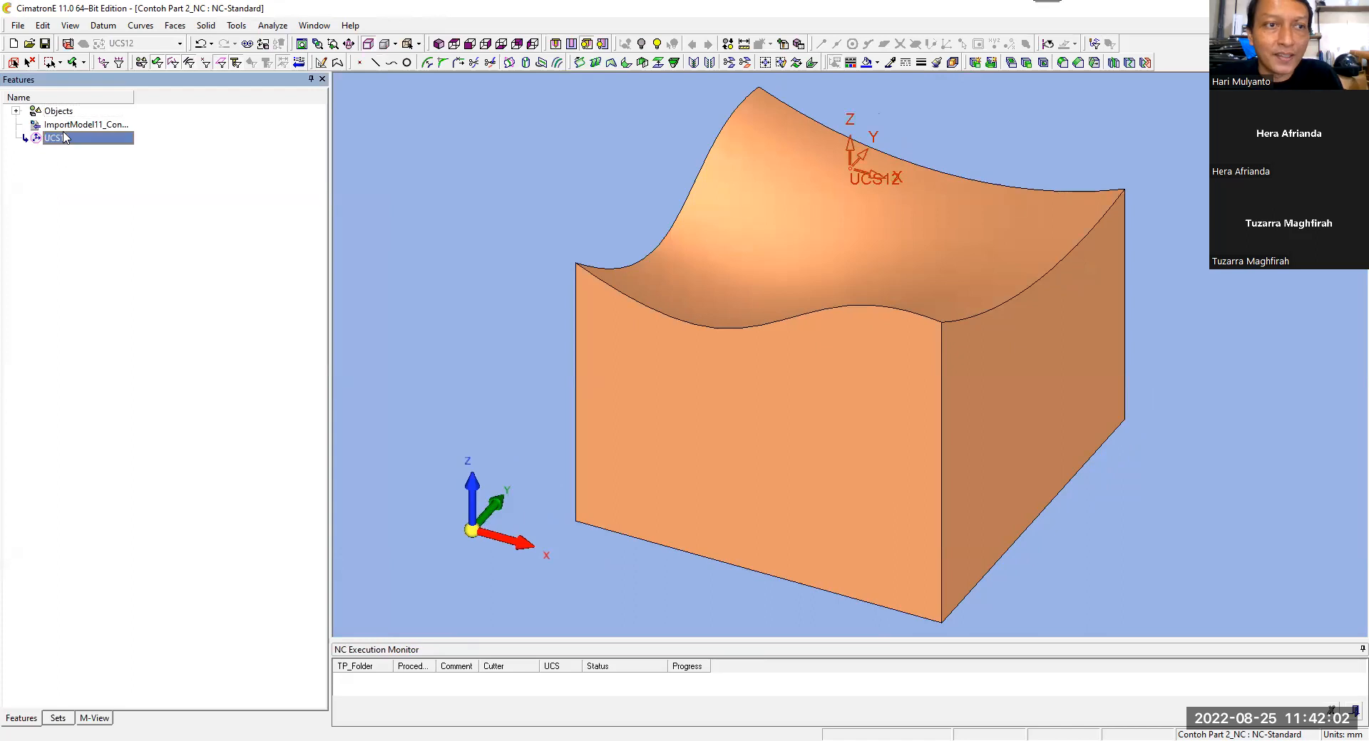
pyautogui.rightClick(64, 138)
pyautogui.click(146, 227)
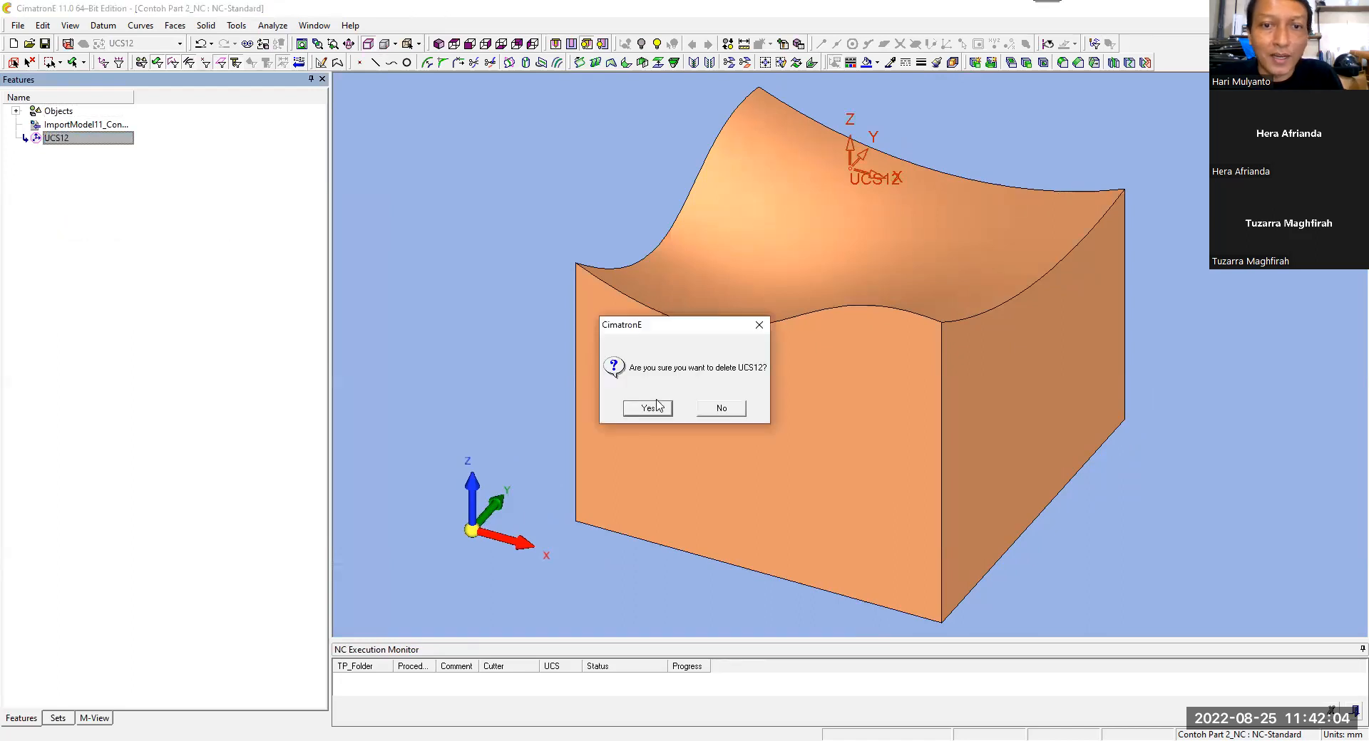
pyautogui.click(657, 408)
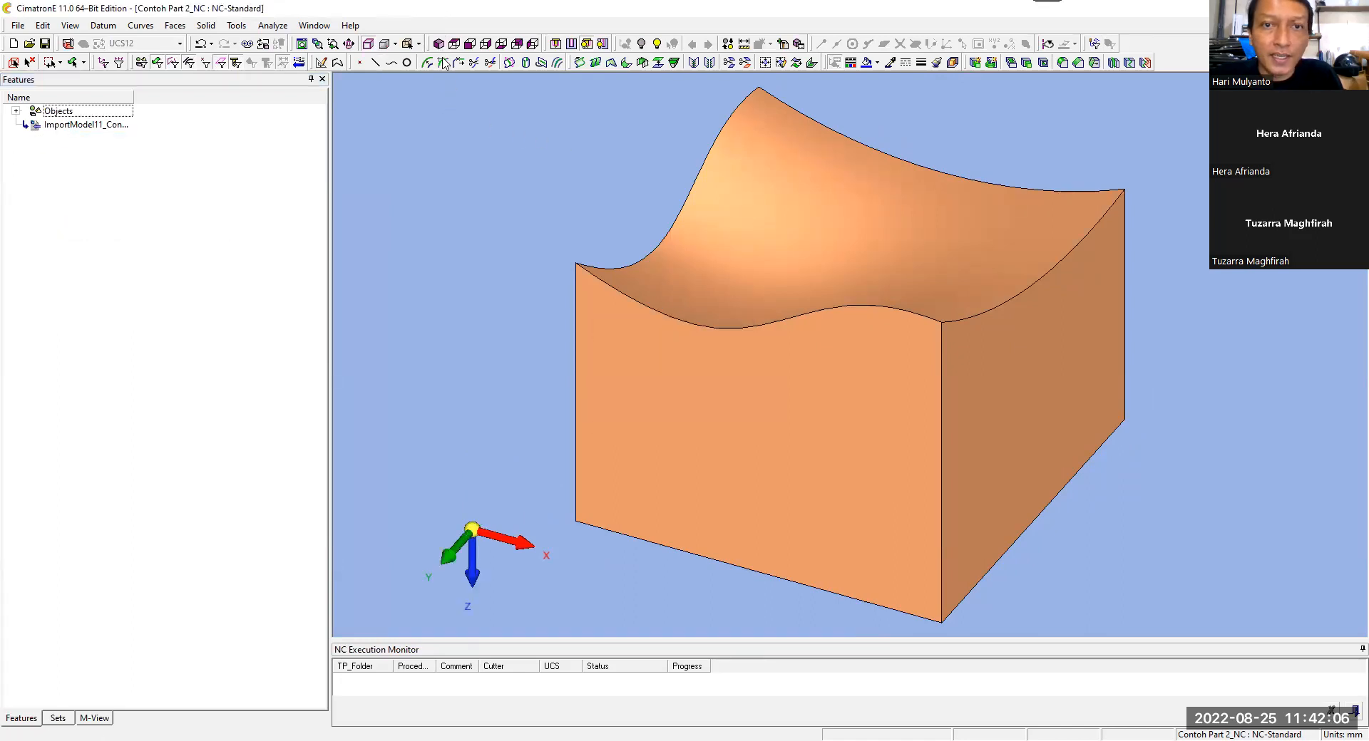
# Step: Show the hidden MODEL coordinate system again and return to CAM mode
pyautogui.click(657, 44)
pyautogui.click(576, 280)
pyautogui.middleClick(572, 191)
pyautogui.click(68, 45)
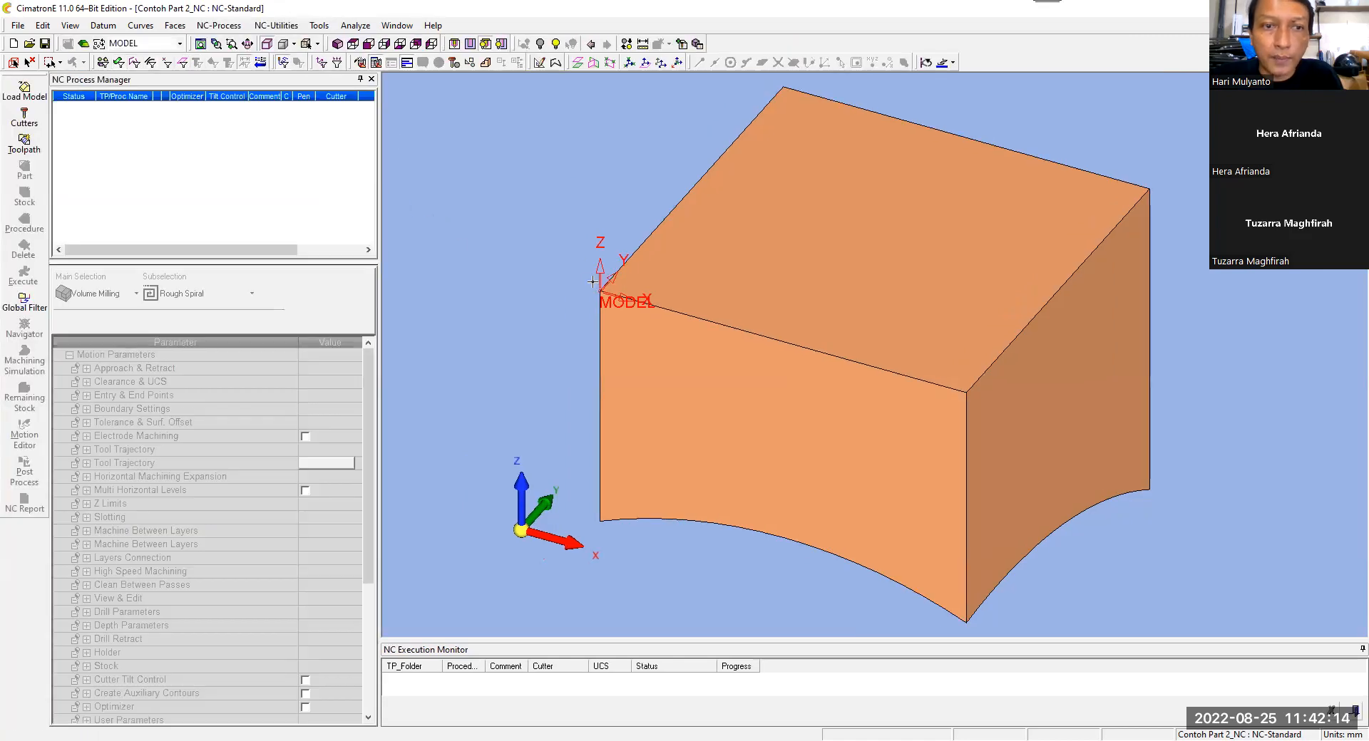
# Step: Preview the 10 mm flat cutter at the MODEL UCS and examine the tool direction relative to the part's curved surface
pyautogui.click(24, 117)
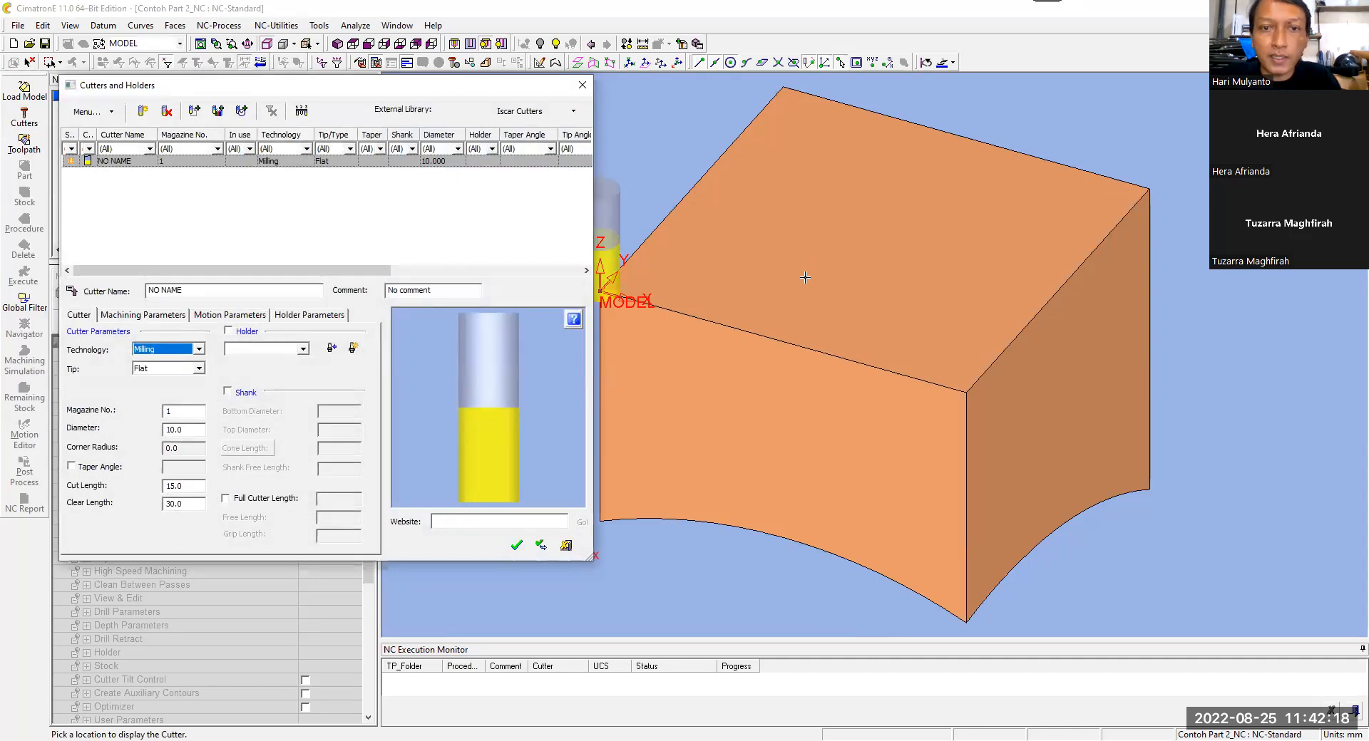
pyautogui.scroll(-3, 802, 297)
pyautogui.moveTo(798, 311)
pyautogui.keyDown('ctrl'); pyautogui.mouseDown()
pyautogui.moveTo(808, 271)
pyautogui.moveTo(791, 308)
pyautogui.mouseUp(); pyautogui.keyUp('ctrl')
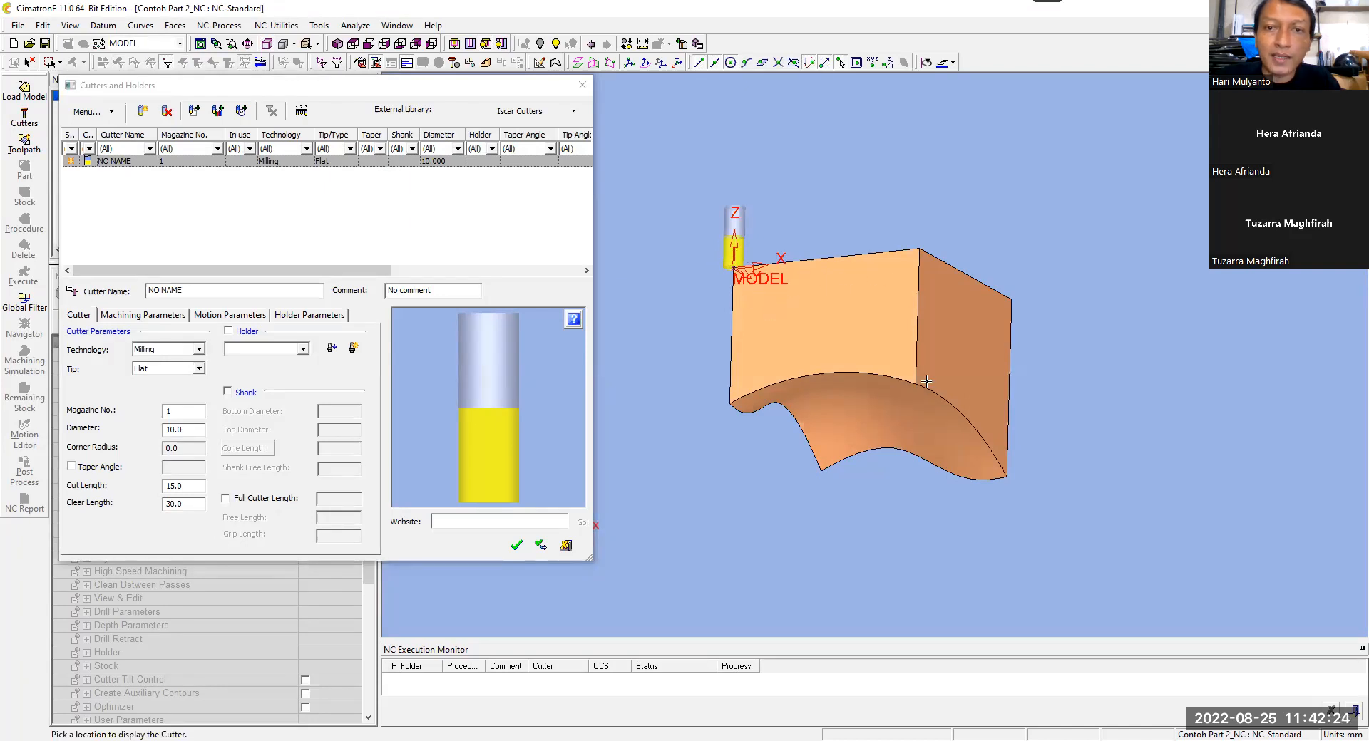
pyautogui.click(516, 545)
pyautogui.keyDown('ctrl'); pyautogui.moveTo(669, 265); pyautogui.dragTo(661, 248); pyautogui.keyUp('ctrl')
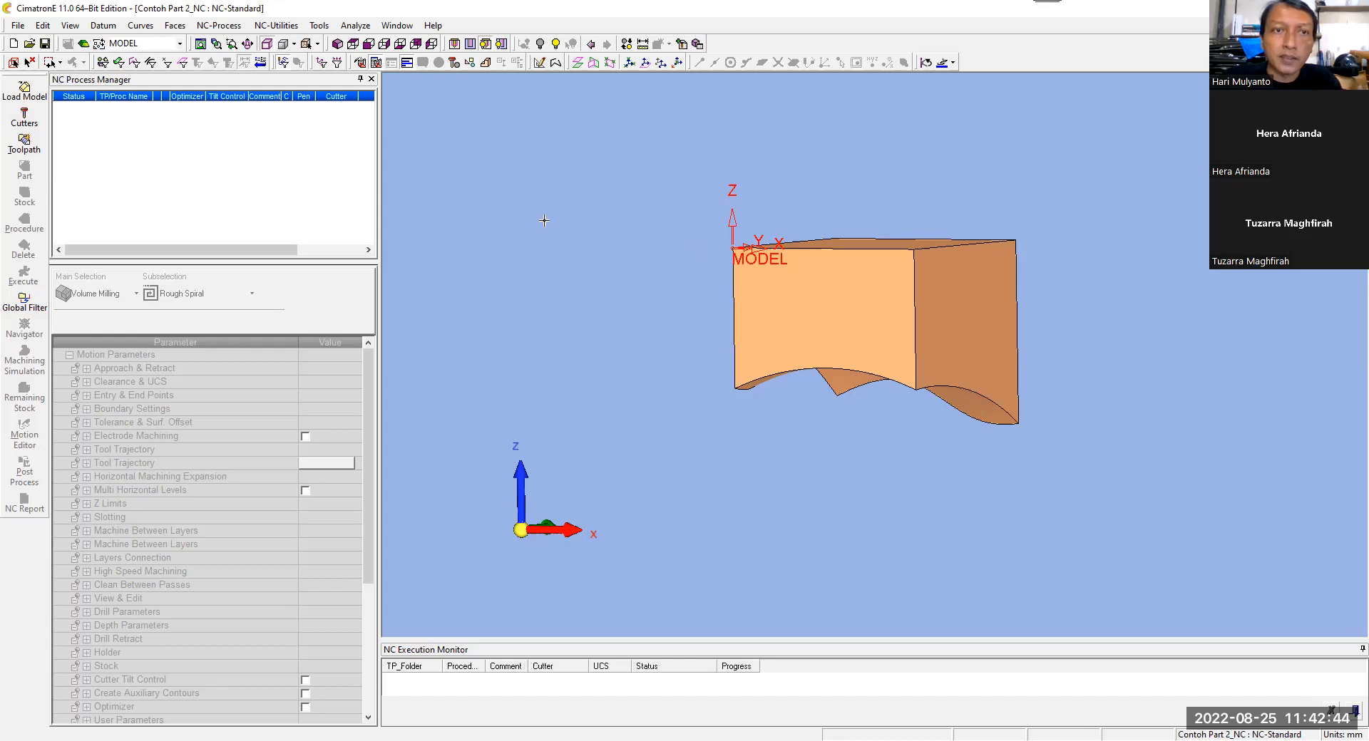
pyautogui.click(353, 44)
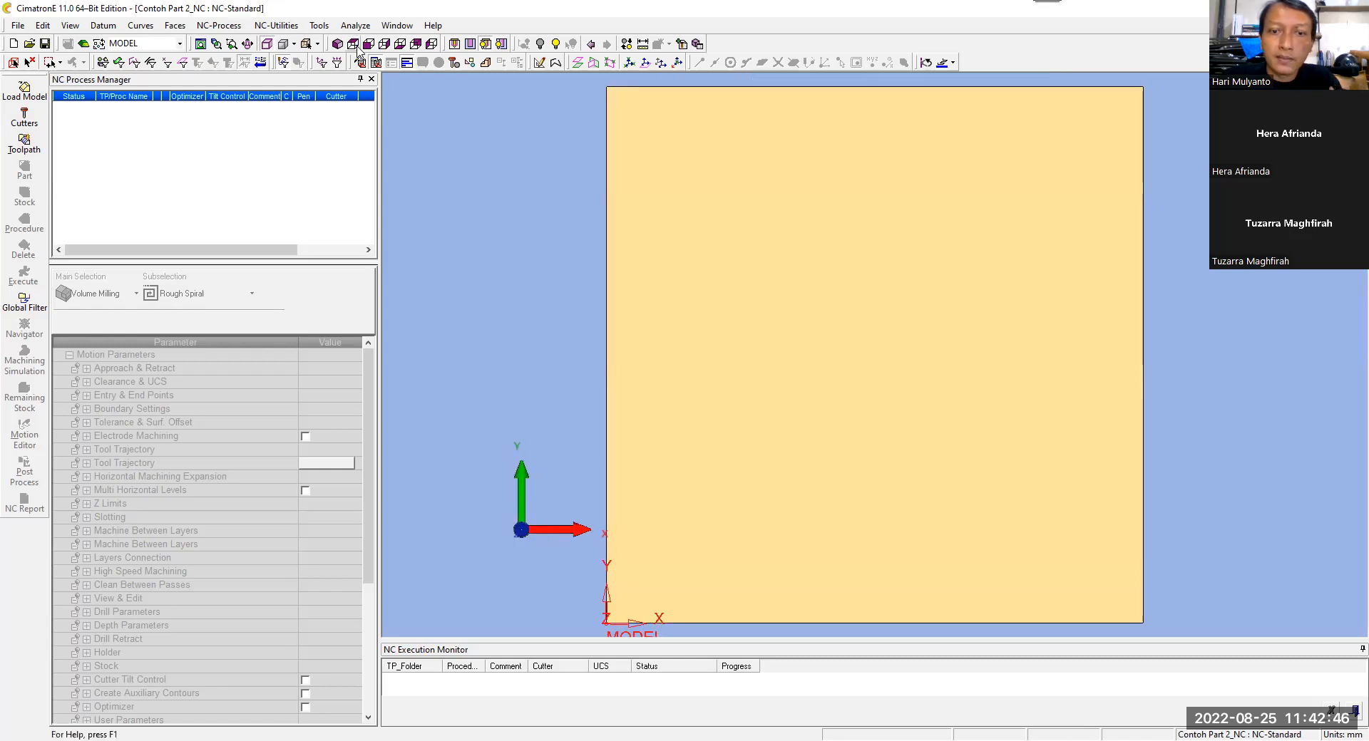
pyautogui.moveTo(672, 454); pyautogui.dragTo(771, 305, button='middle')
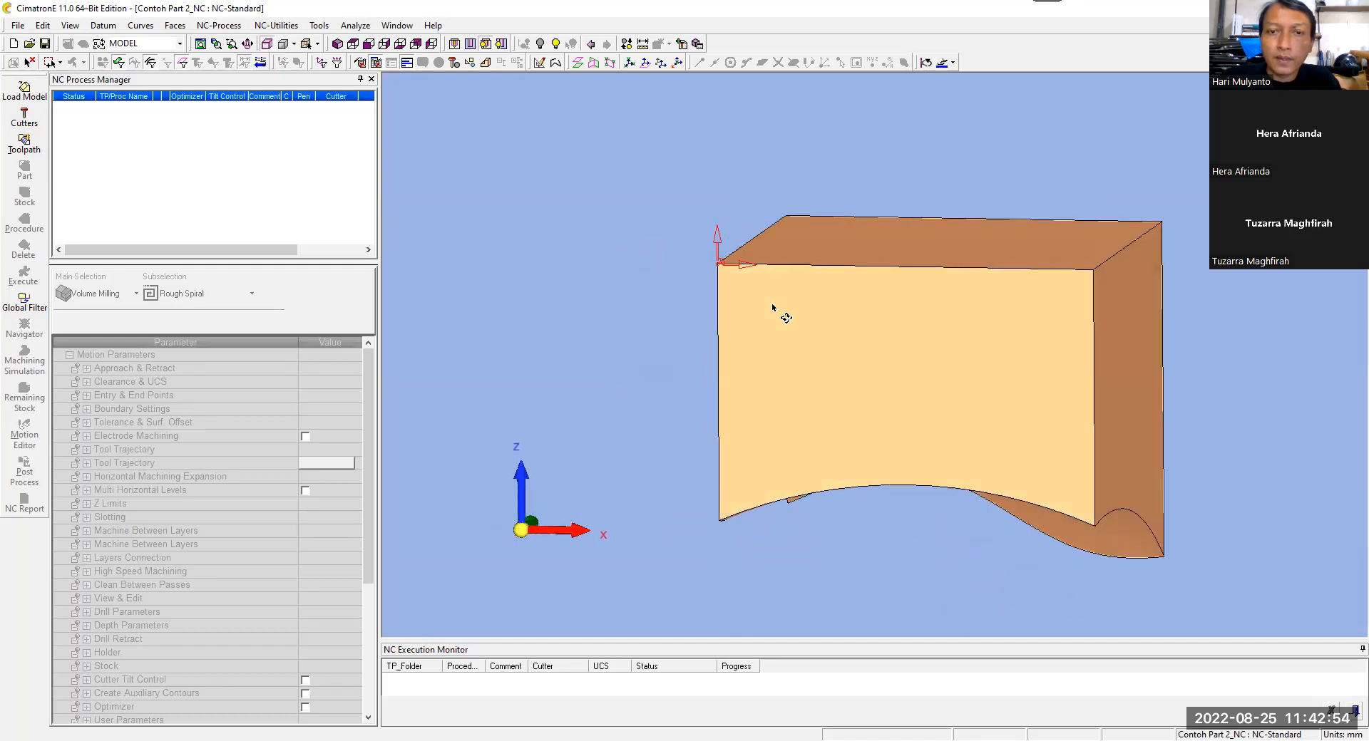
pyautogui.click(337, 43)
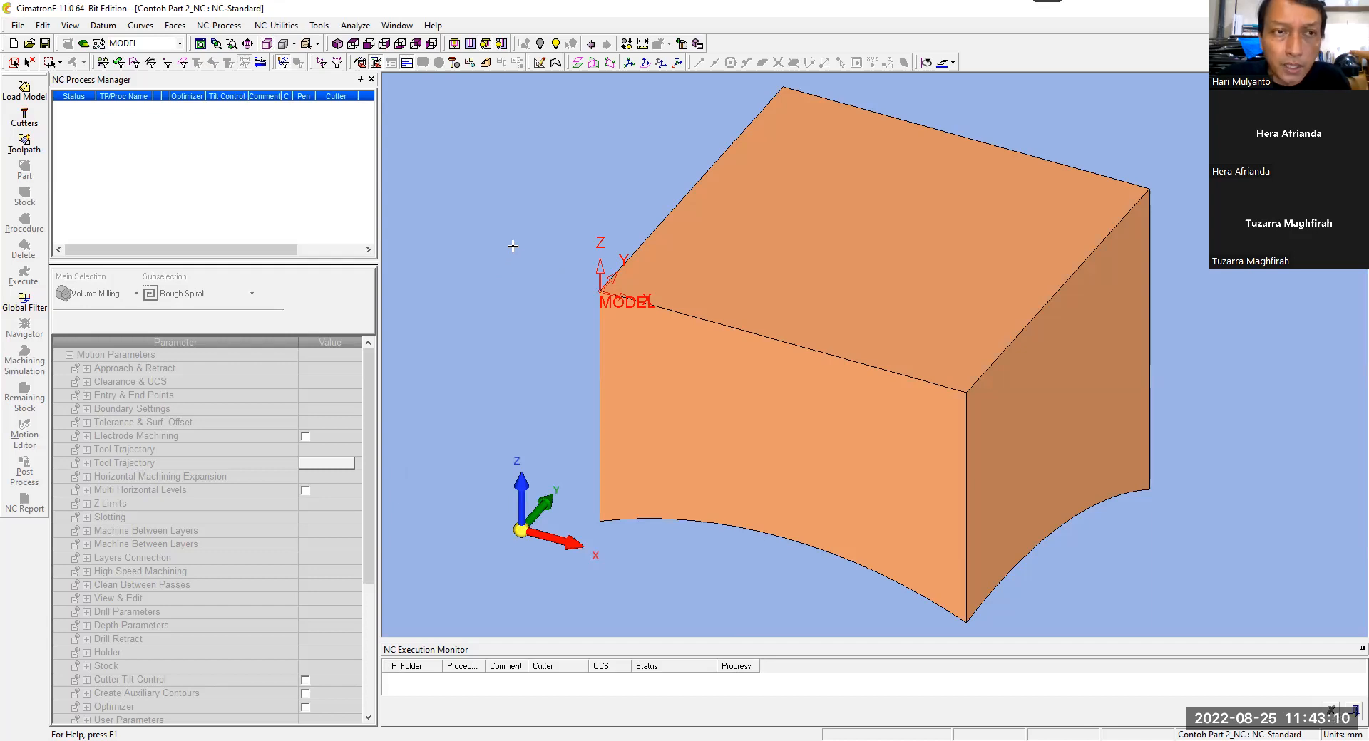
# Step: Switch to CAD mode and begin a Center of Geometry UCS using the entire solid as its geometry
pyautogui.click(84, 45)
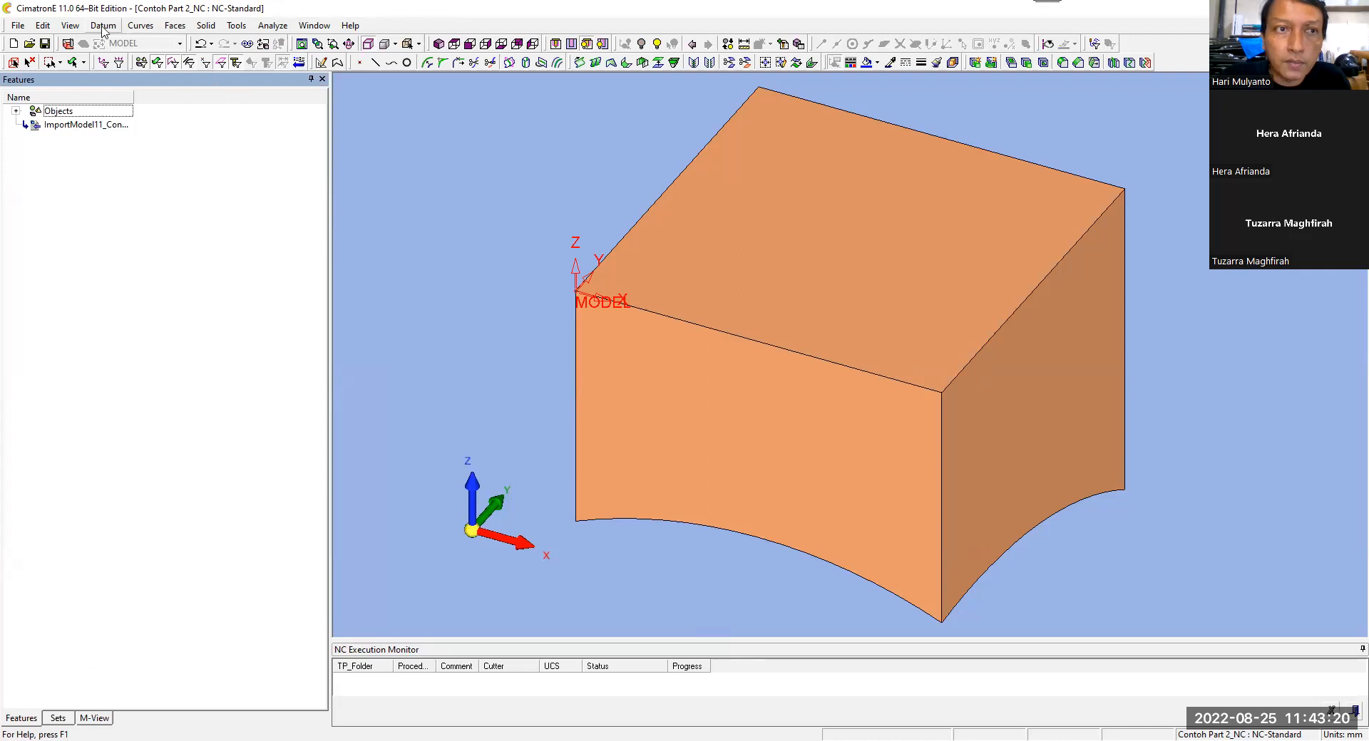
pyautogui.click(103, 27)
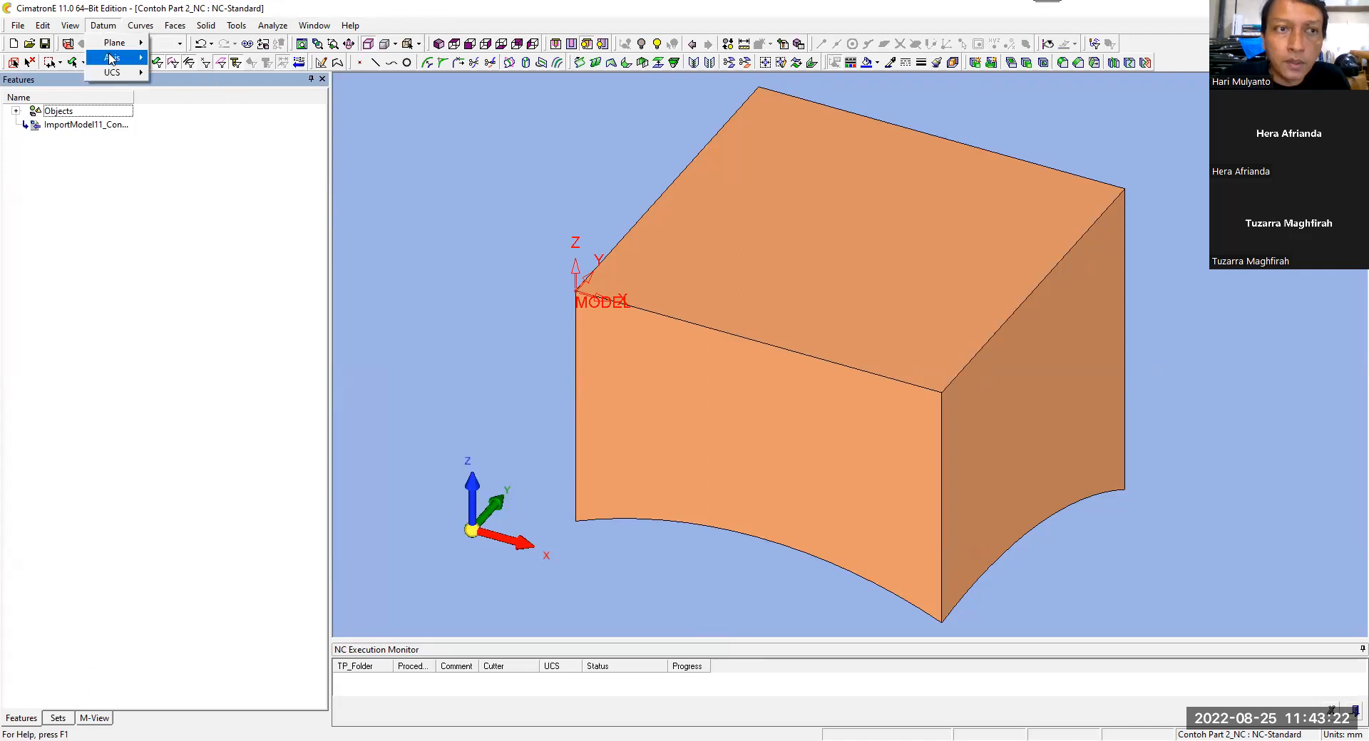
pyautogui.moveTo(112, 73)
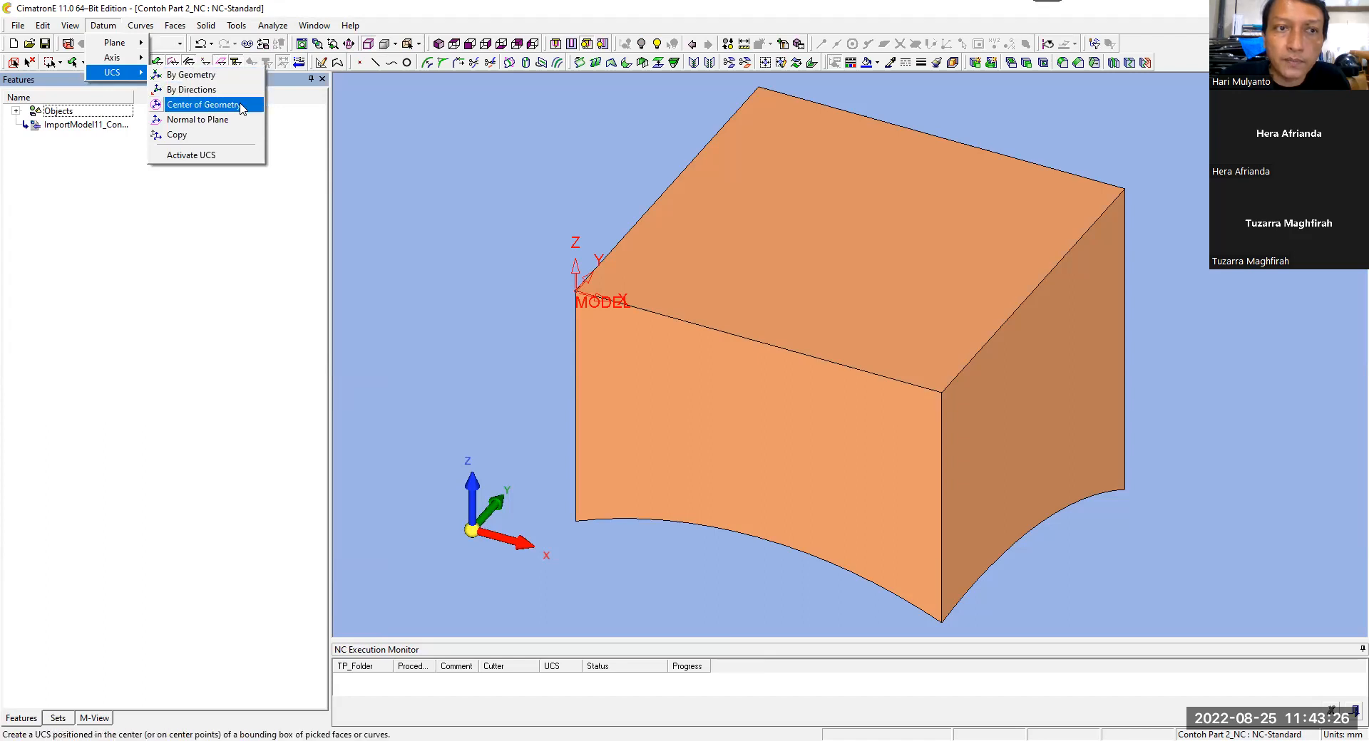
pyautogui.click(241, 108)
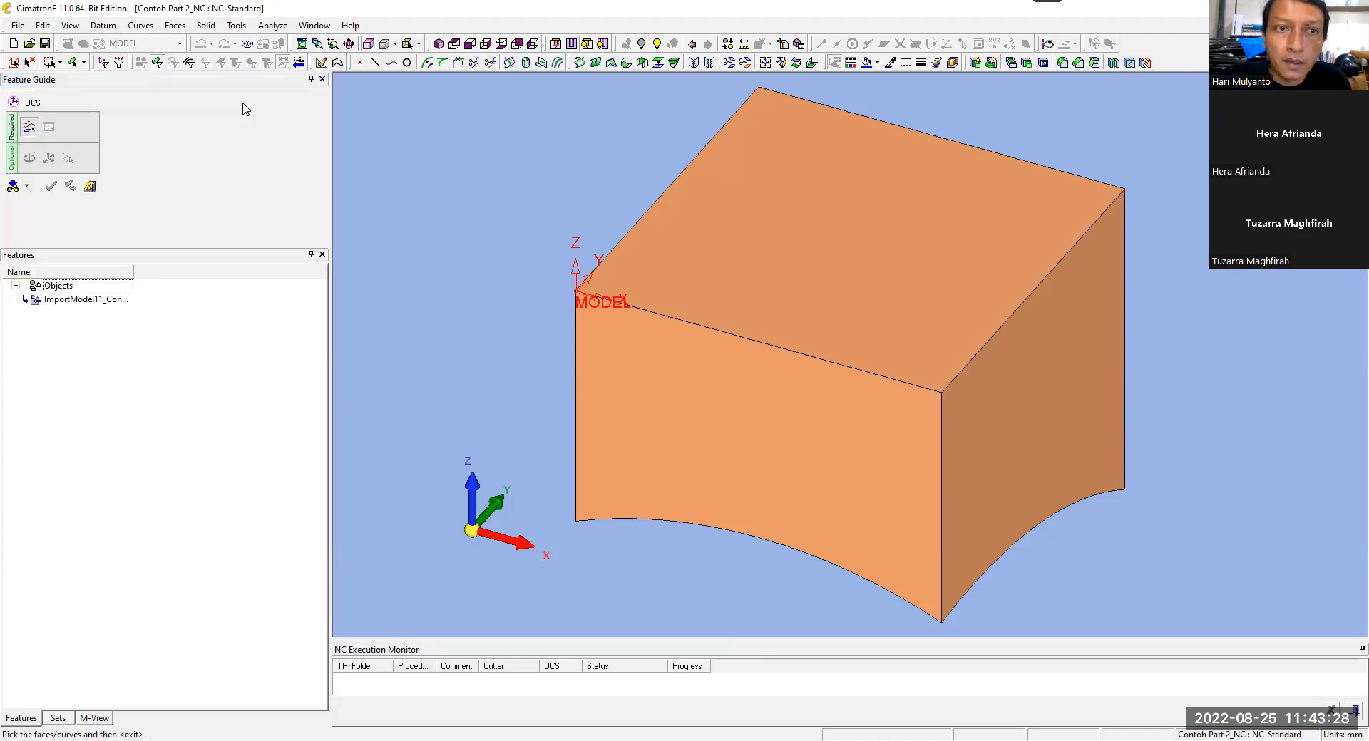
pyautogui.click(13, 62)
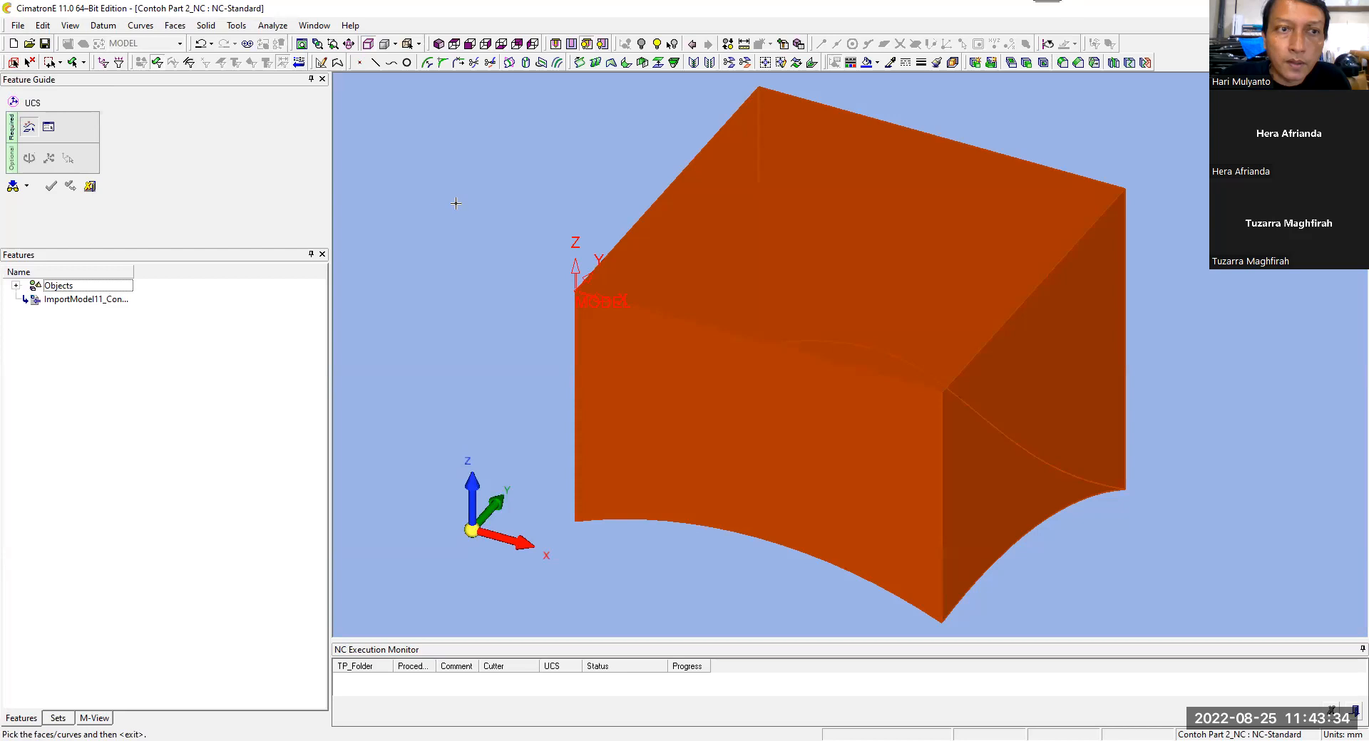
pyautogui.middleClick(456, 203)
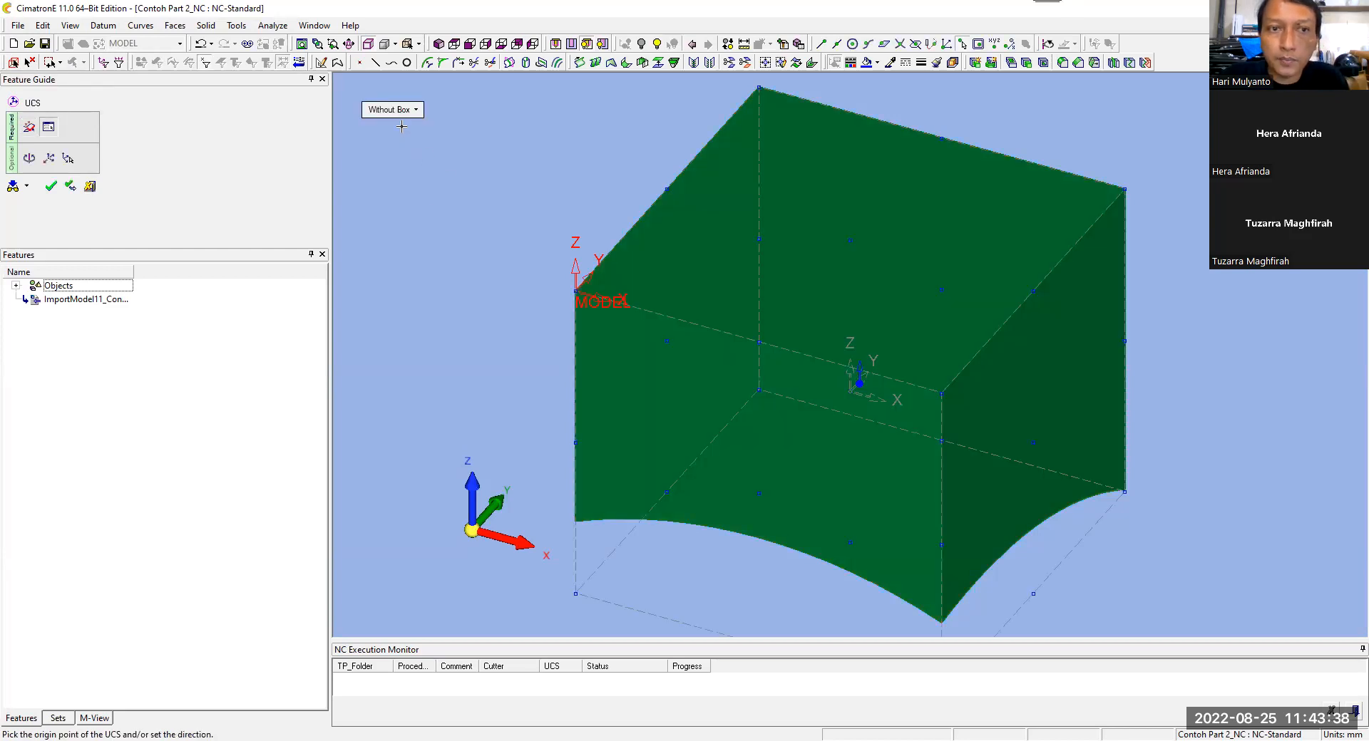
# Step: Flip the new UCS so Z points downward, place its origin at the bounding box's bottom centre and create it
pyautogui.click(861, 368)
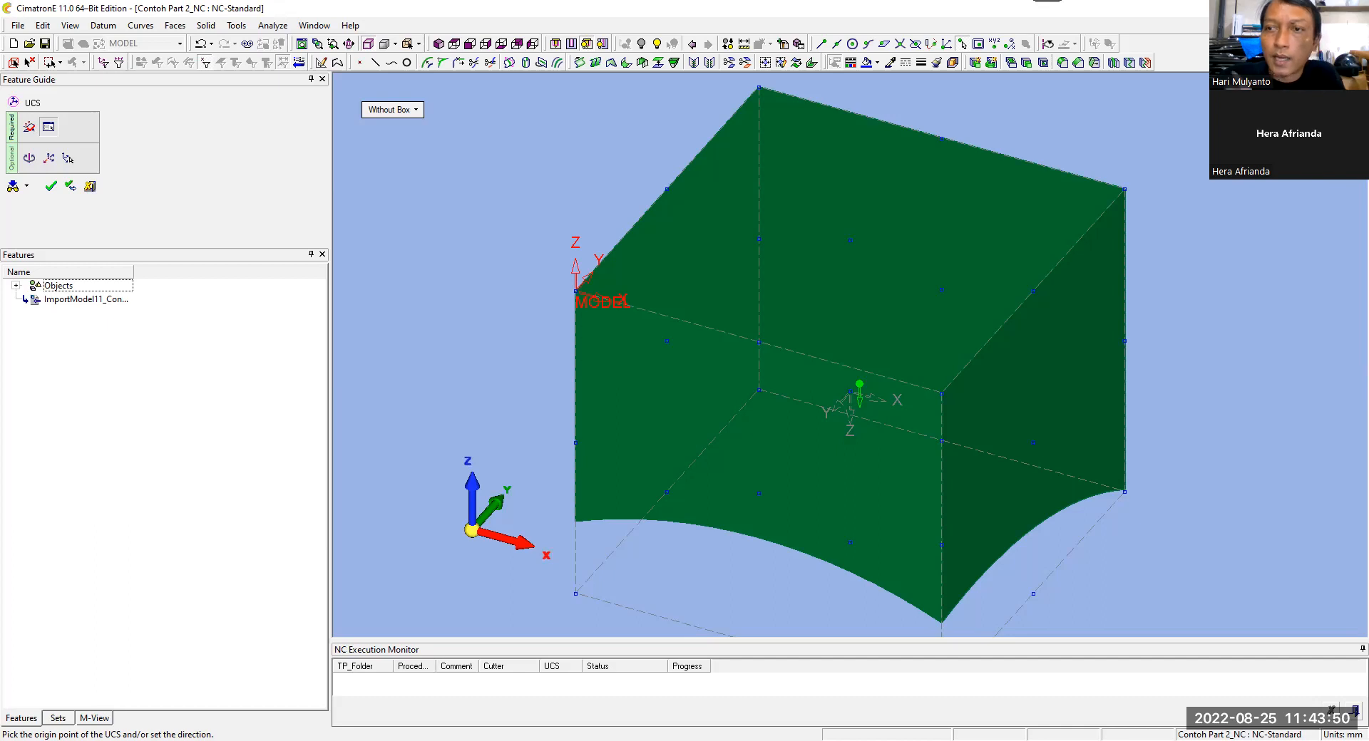
pyautogui.click(859, 385)
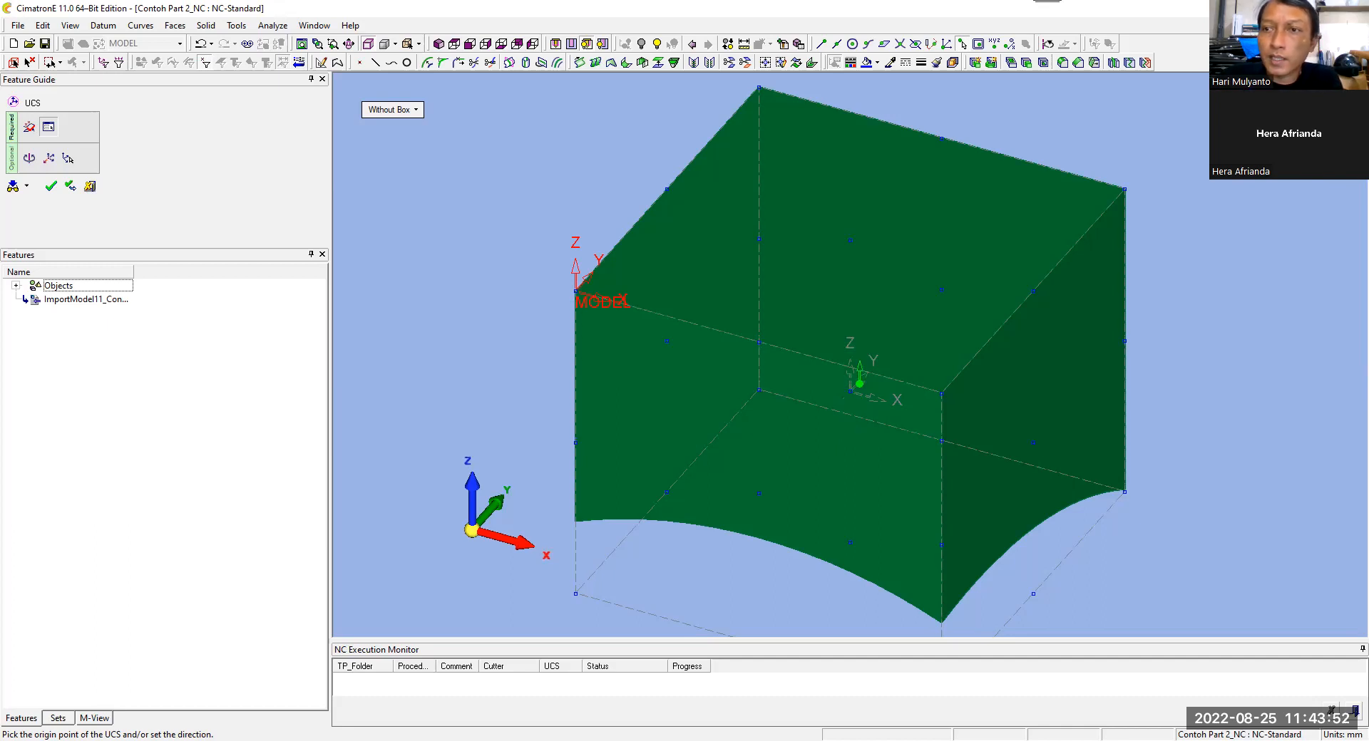
pyautogui.click(859, 385)
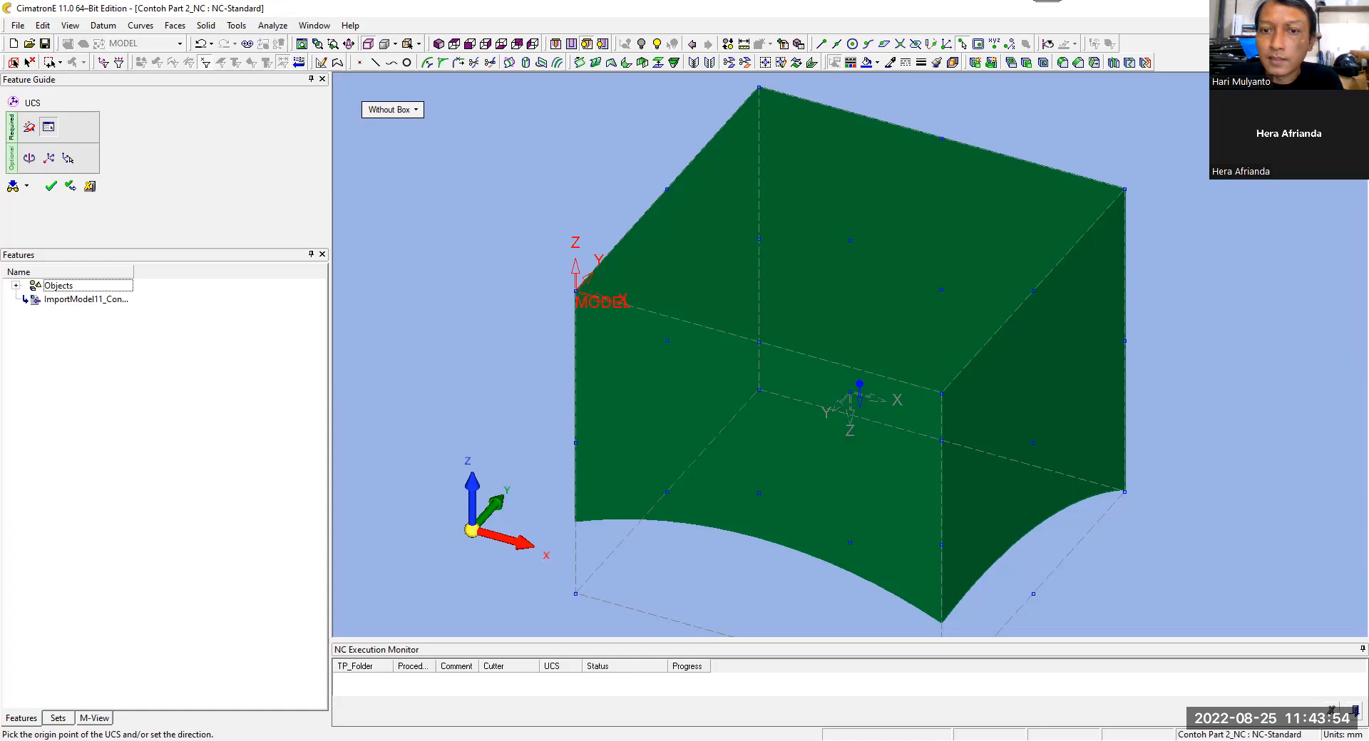
pyautogui.click(859, 385)
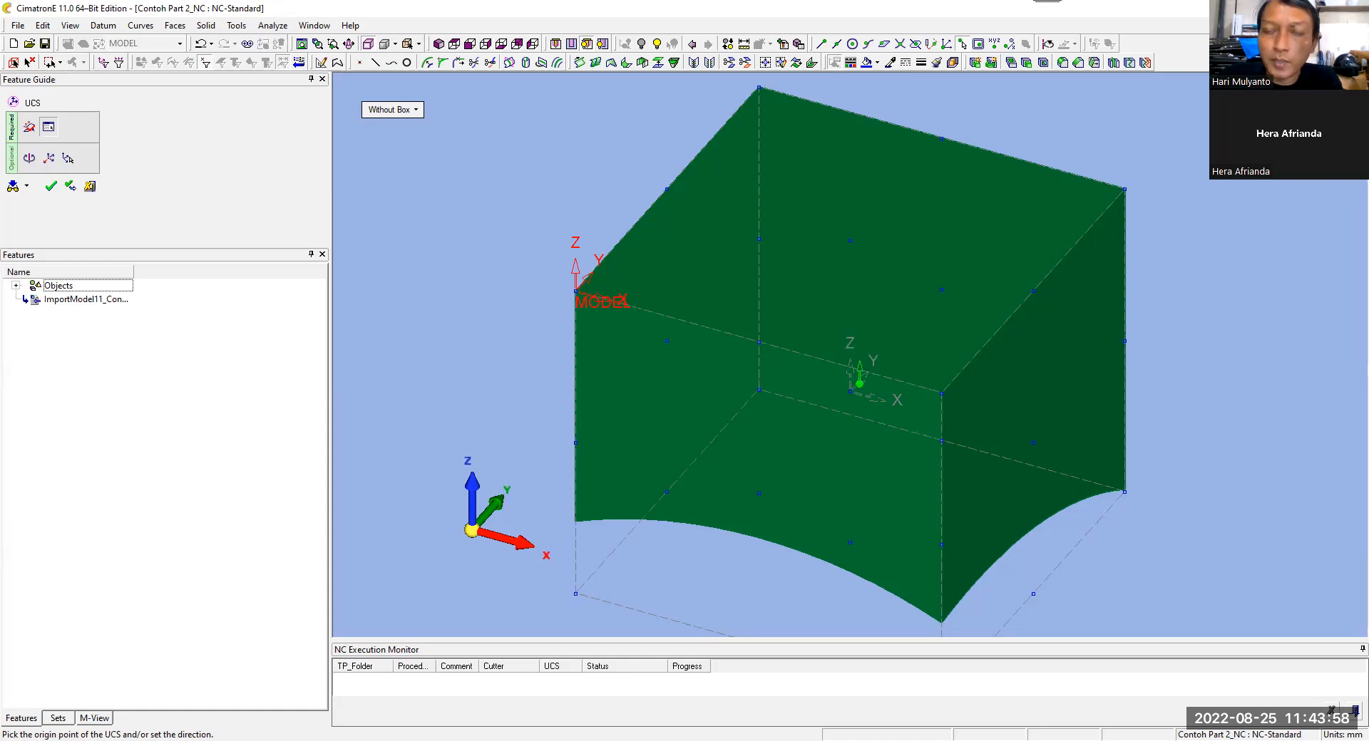
pyautogui.click(859, 384)
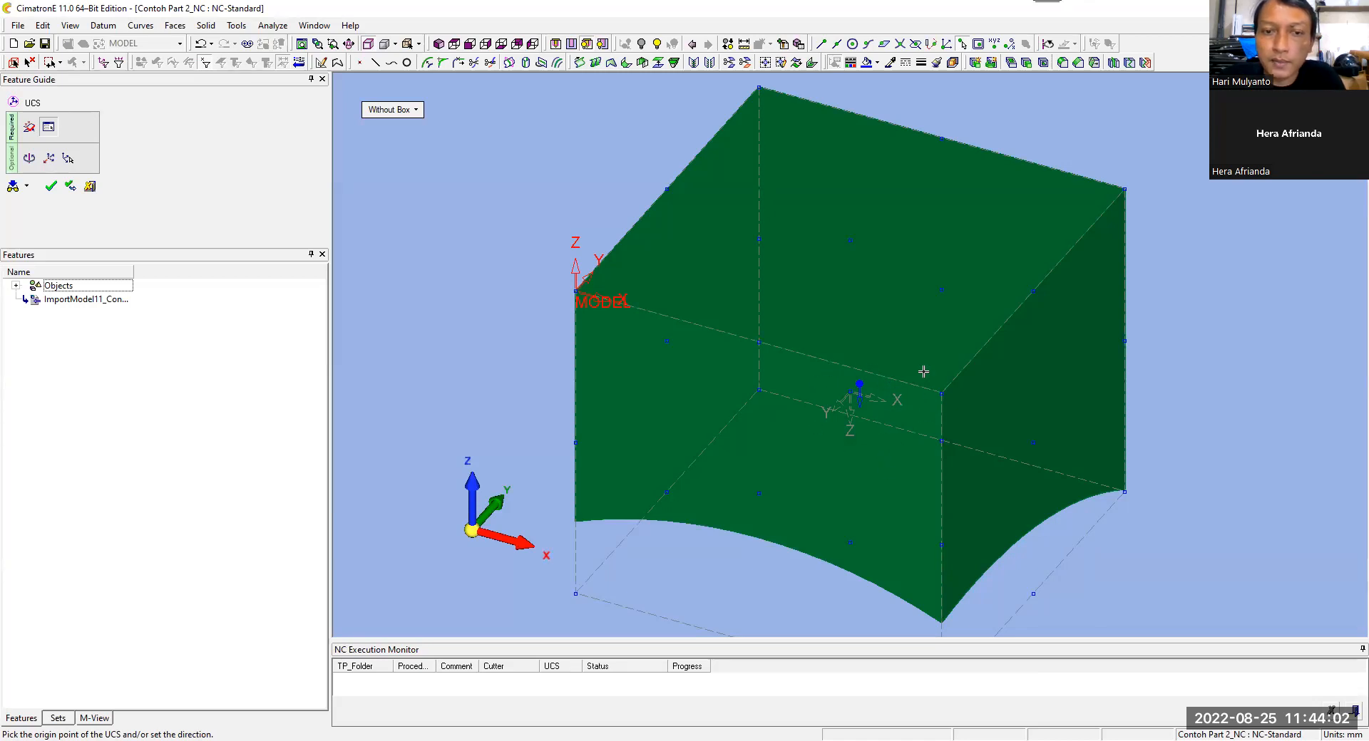
pyautogui.click(859, 384)
pyautogui.click(858, 364)
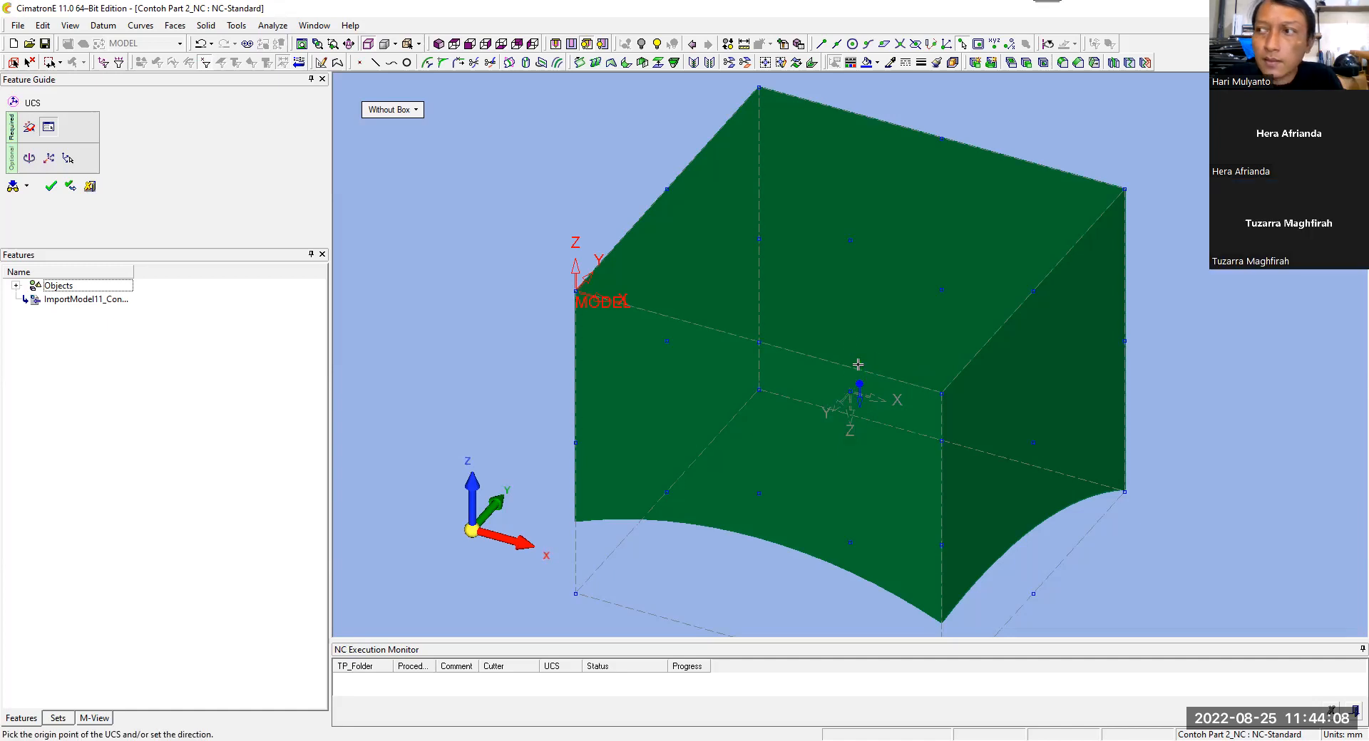
pyautogui.click(860, 365)
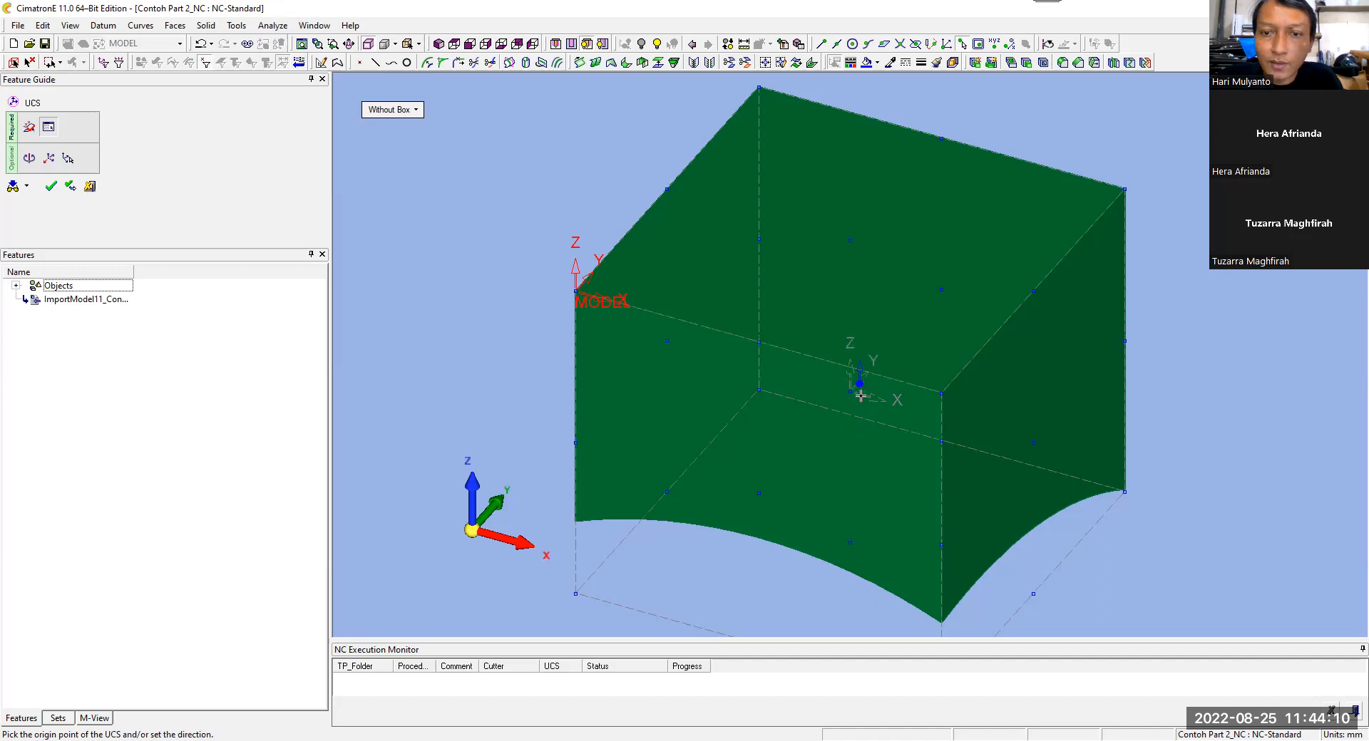
pyautogui.click(861, 366)
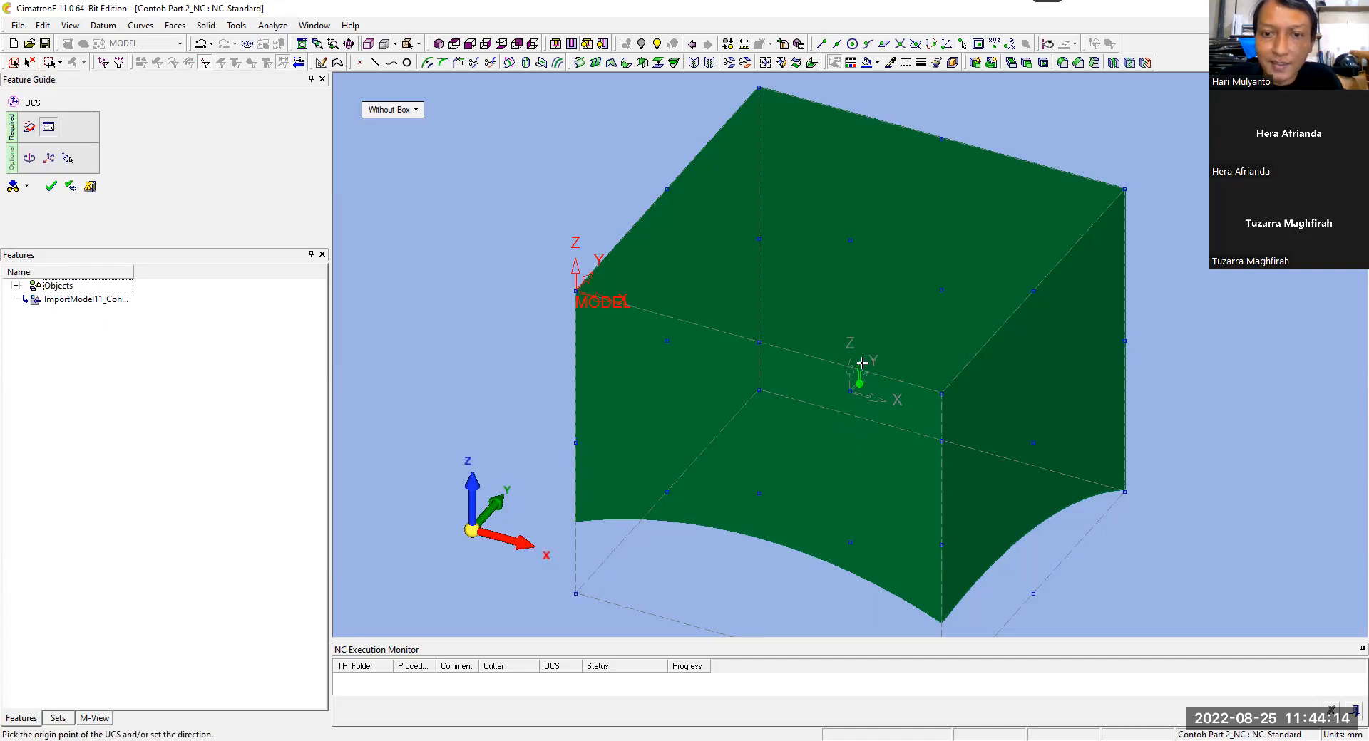
pyautogui.click(850, 540)
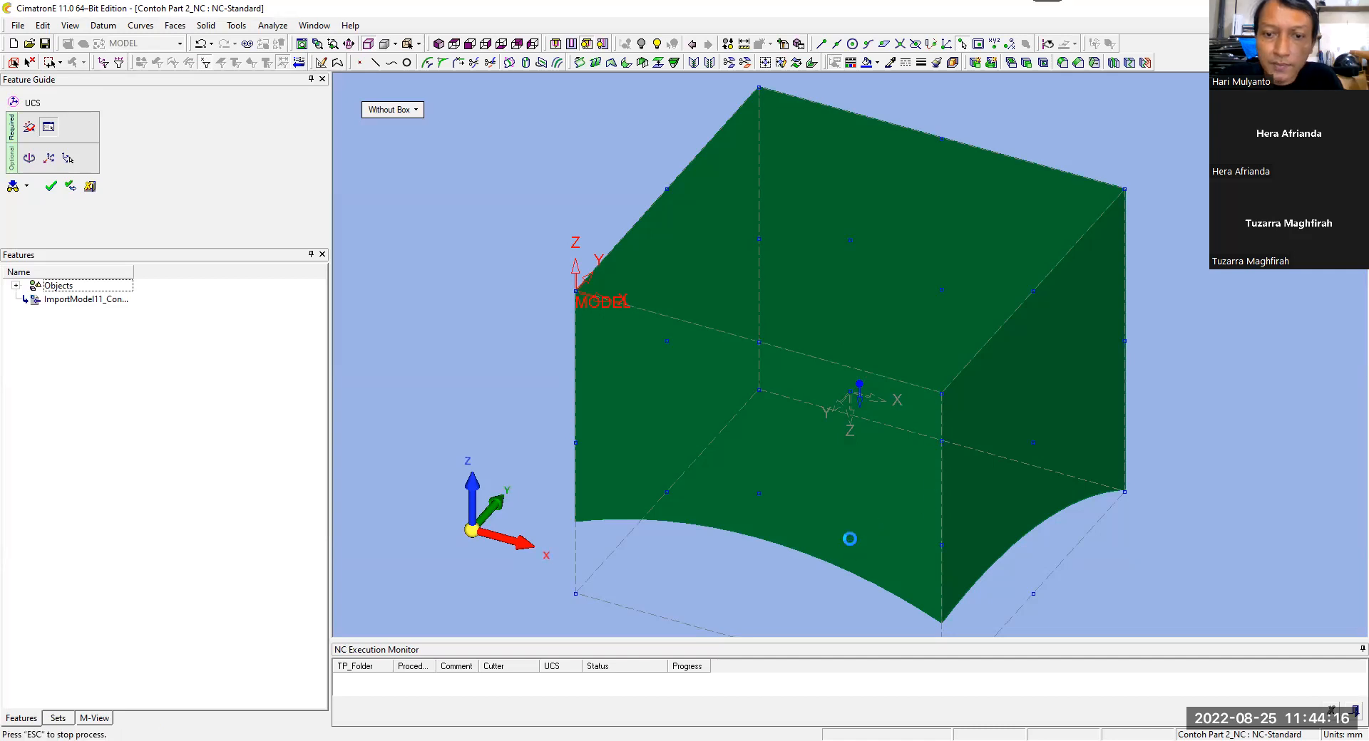
pyautogui.rightClick(1009, 410)
pyautogui.click(1005, 401)
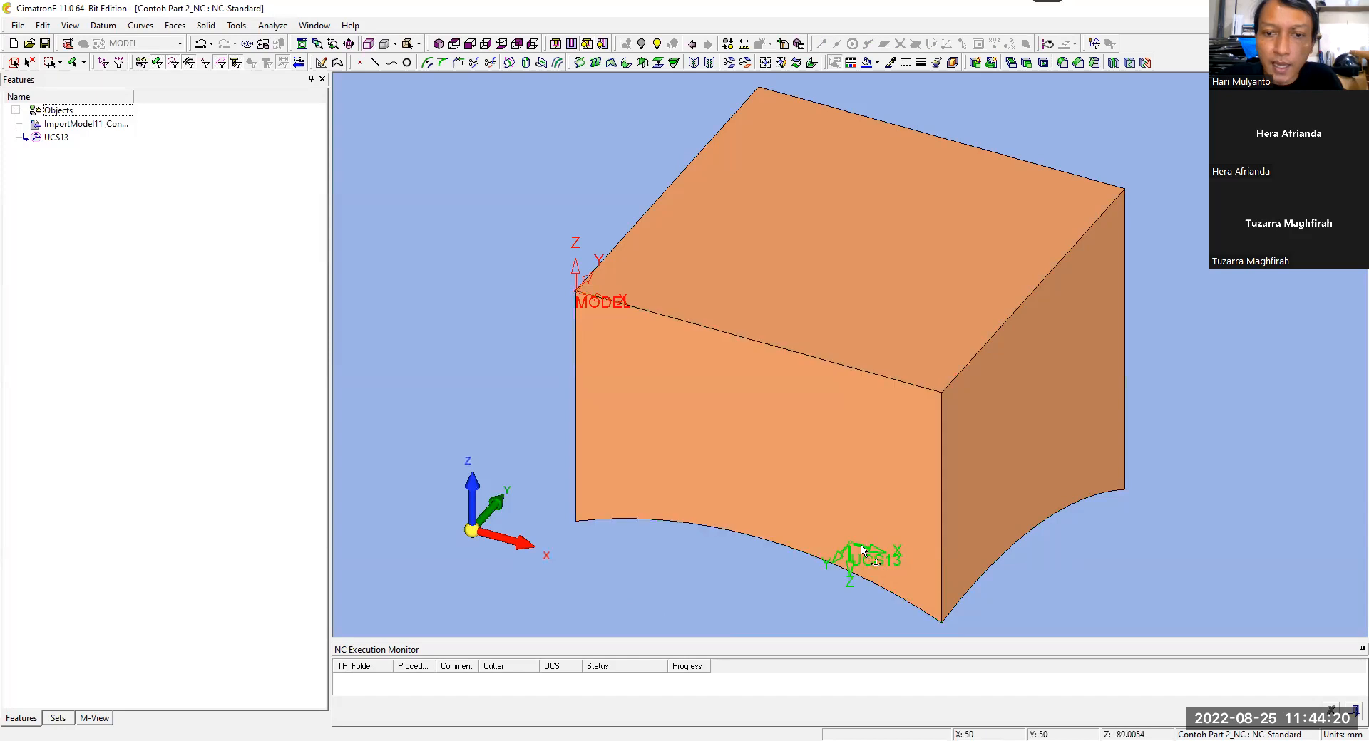
# Step: Return to CAM mode, make UCS13 the active coordinate system and display the part in isometric view
pyautogui.click(69, 44)
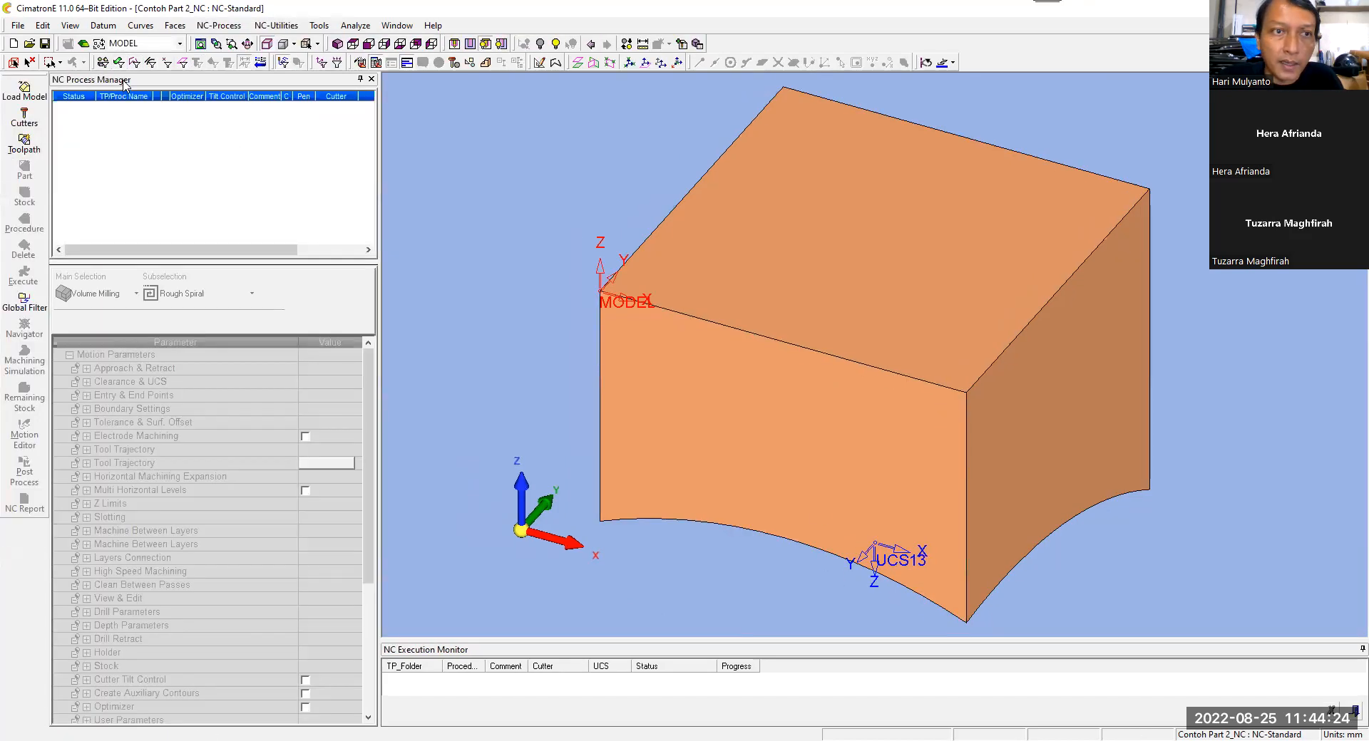
pyautogui.click(177, 44)
pyautogui.click(165, 82)
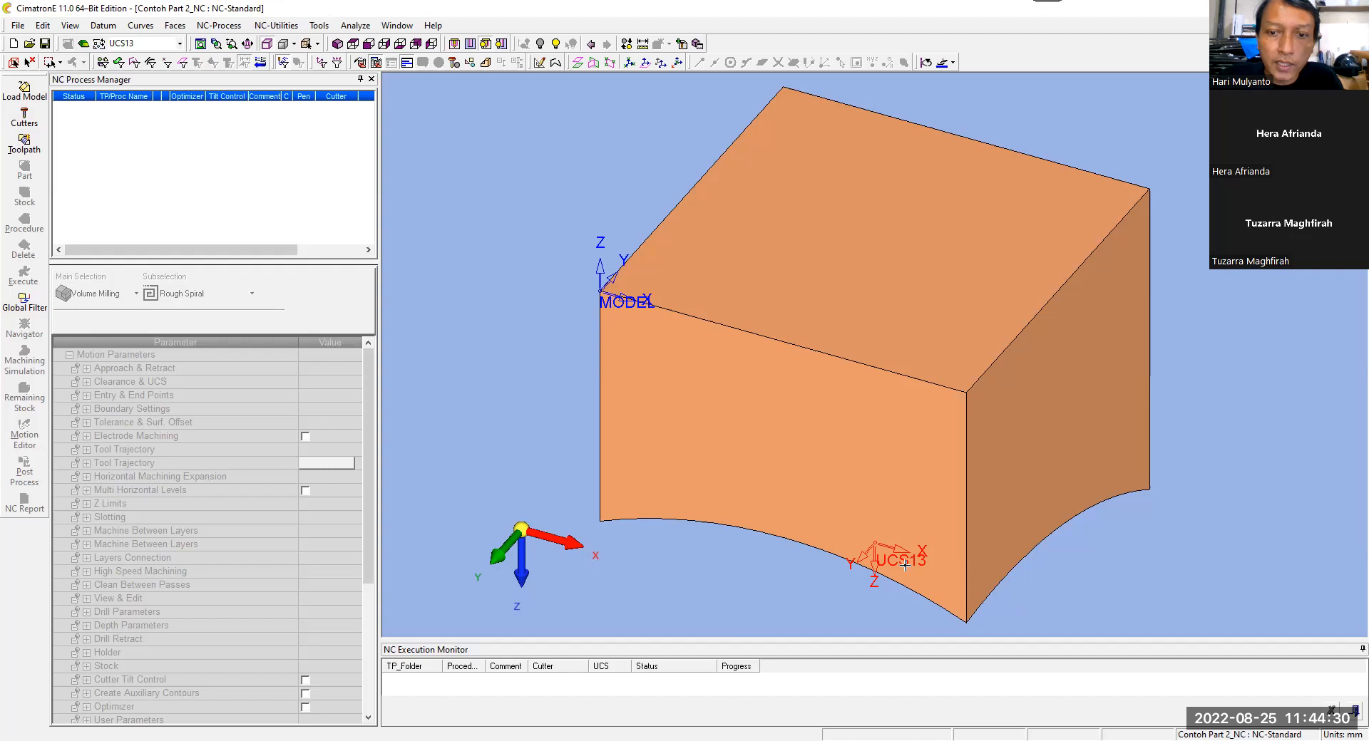
pyautogui.click(338, 44)
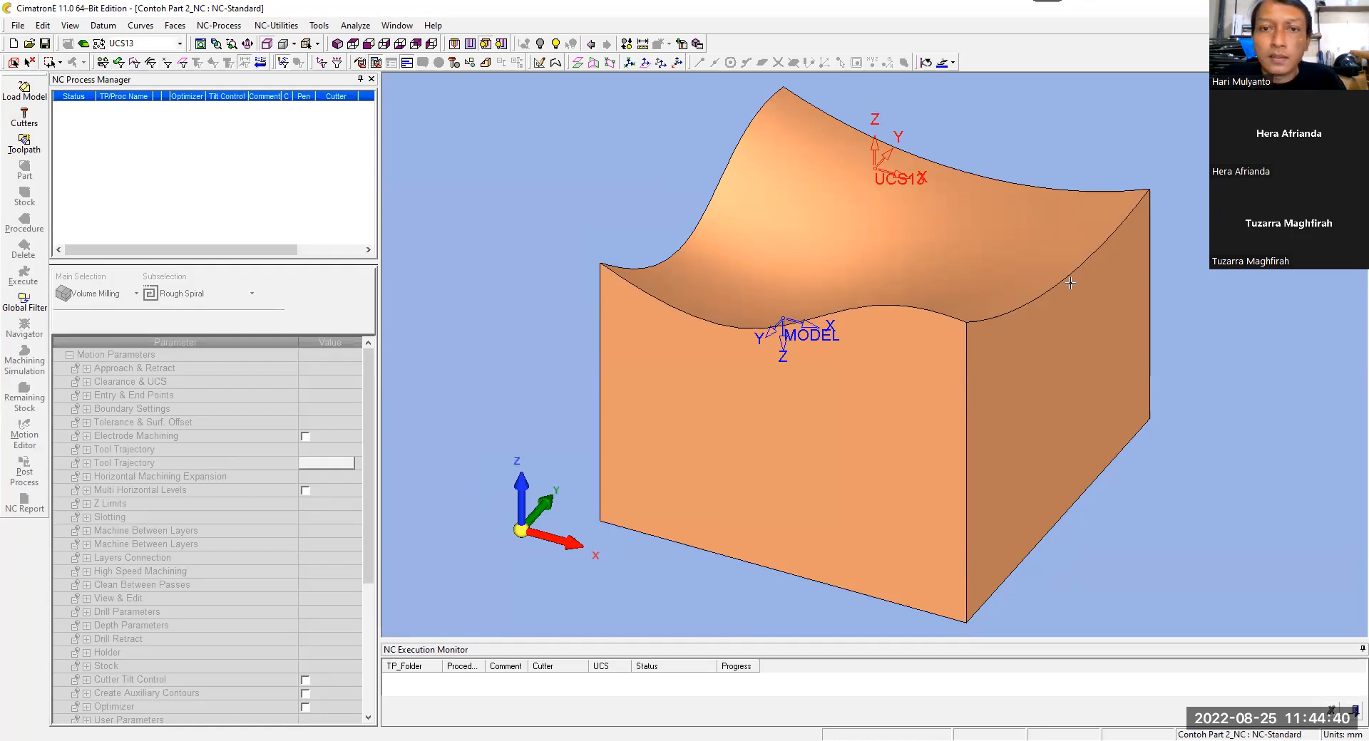
# Step: Hide the MODEL coordinate system so that only UCS13 is displayed
pyautogui.click(326, 66)
pyautogui.click(109, 300)
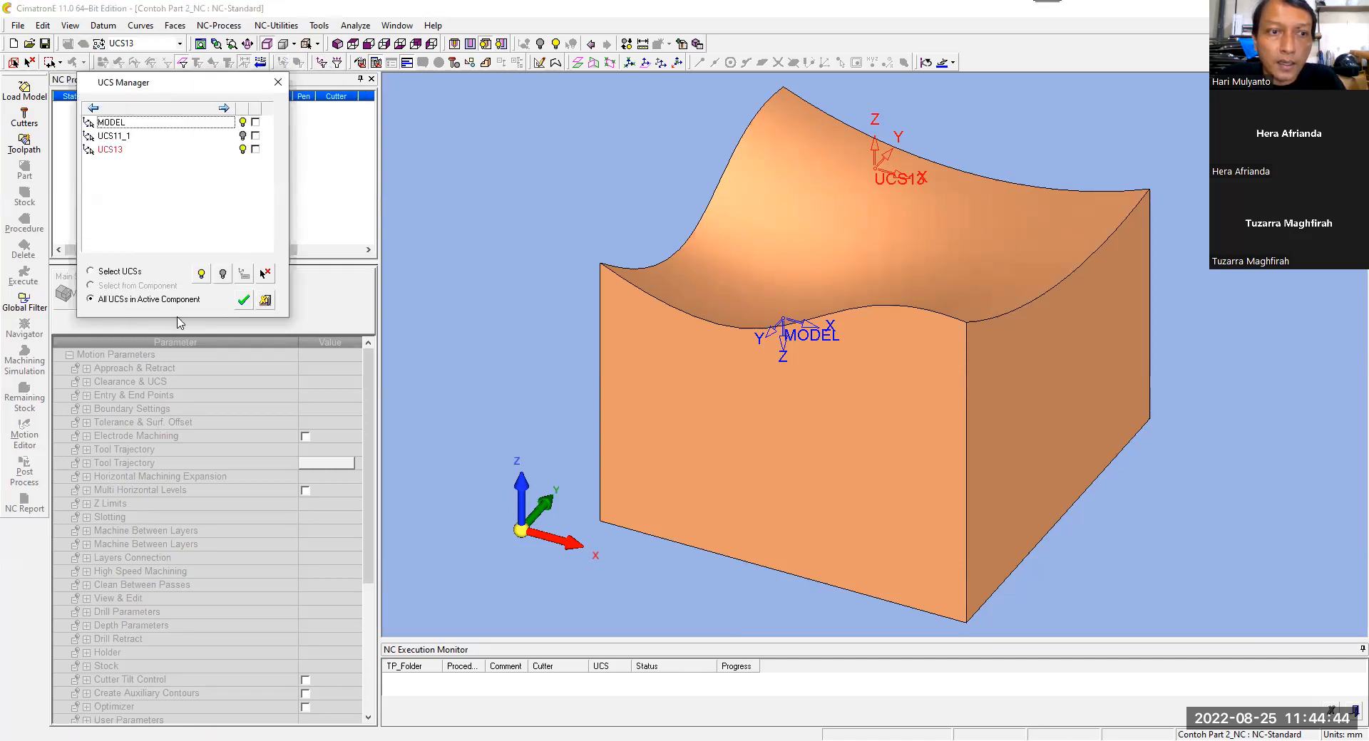
pyautogui.click(242, 122)
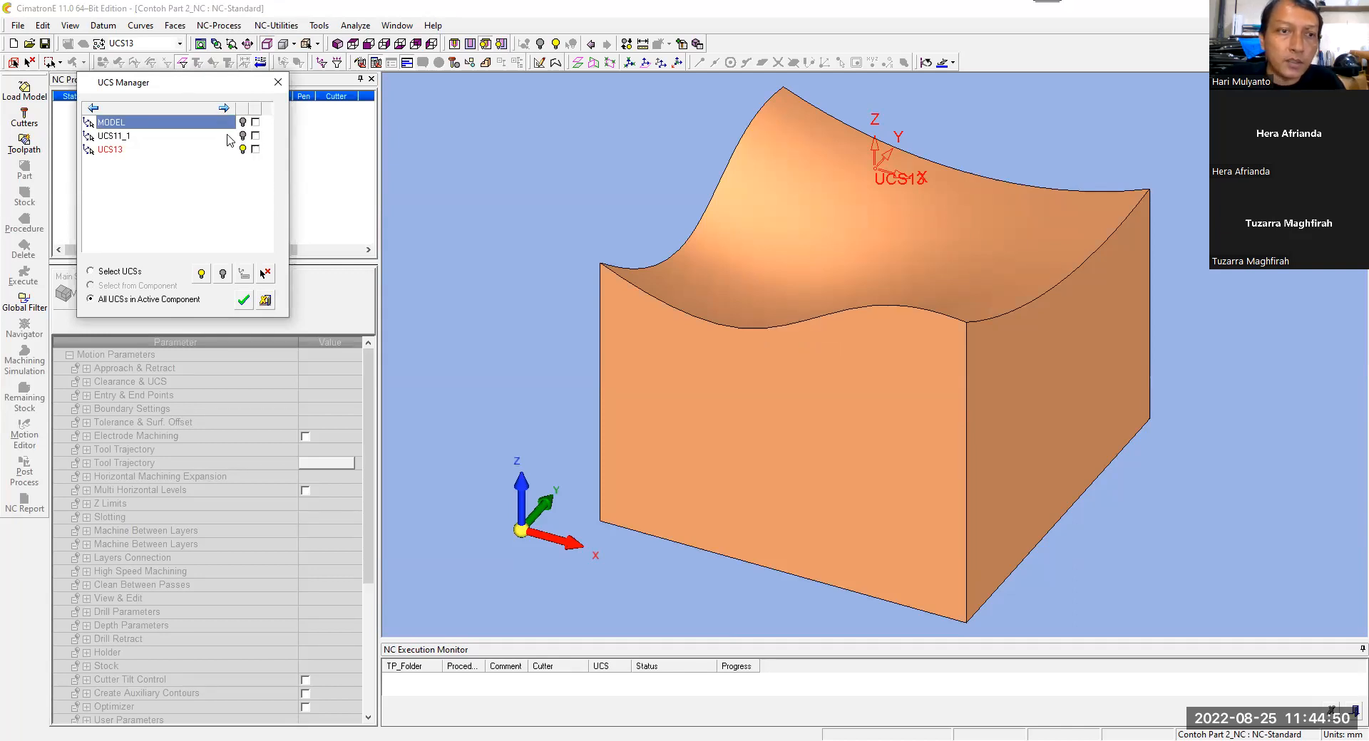
pyautogui.click(243, 300)
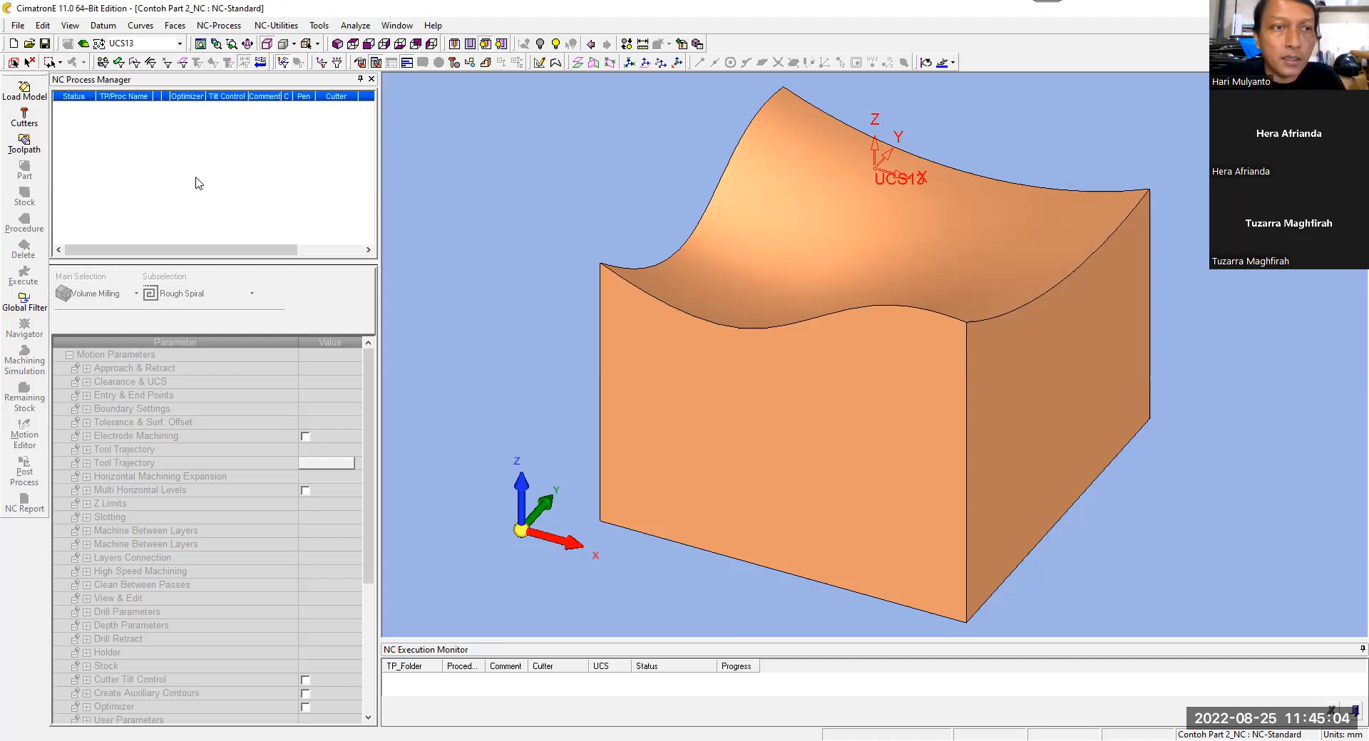
# Step: Define a milling cutter with a Ball tip and 10 mm diameter, named BALL 10
pyautogui.click(27, 118)
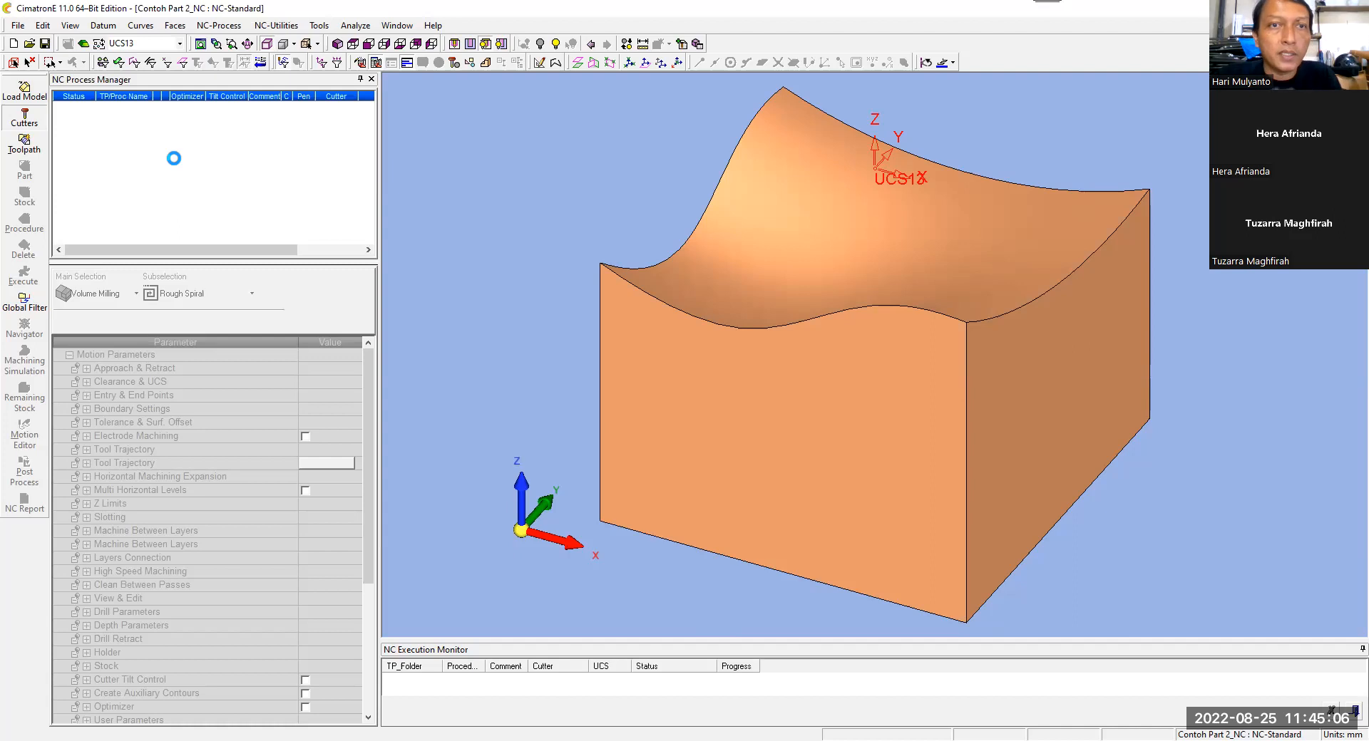
pyautogui.click(197, 370)
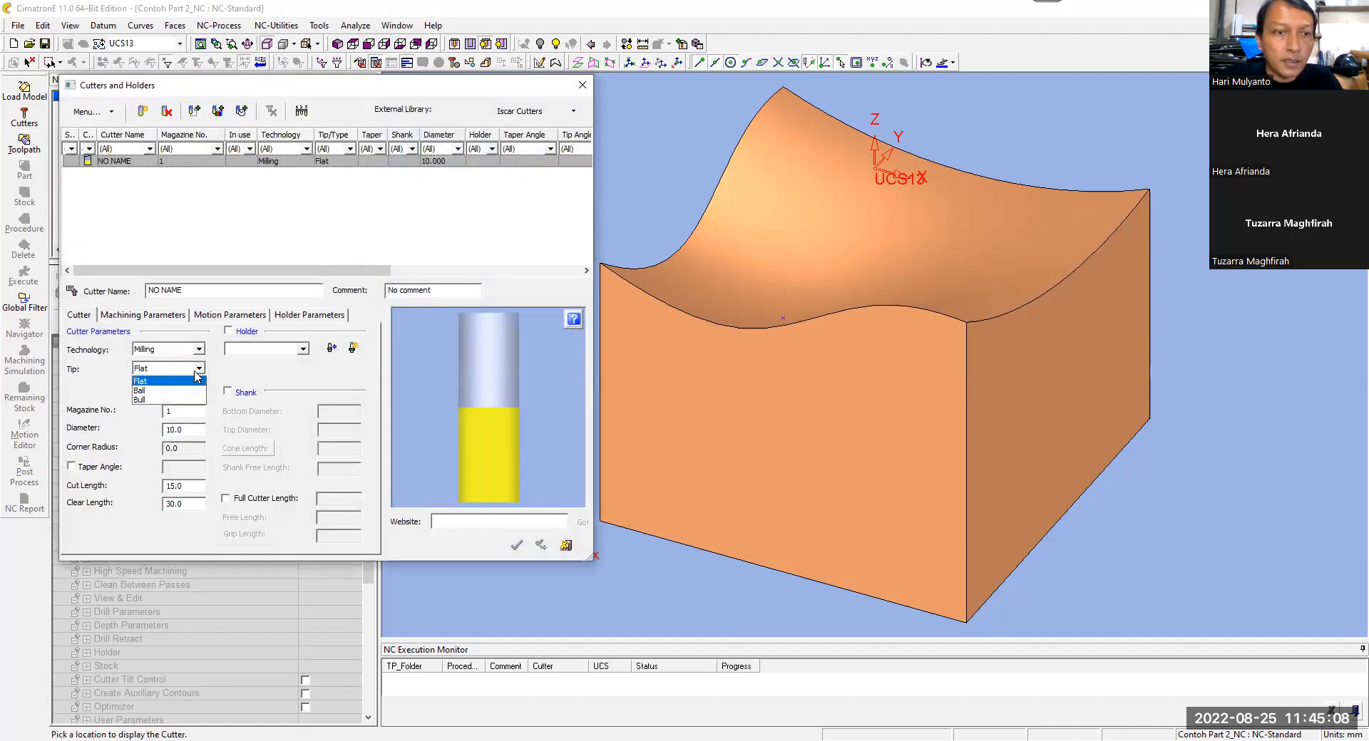
pyautogui.click(154, 391)
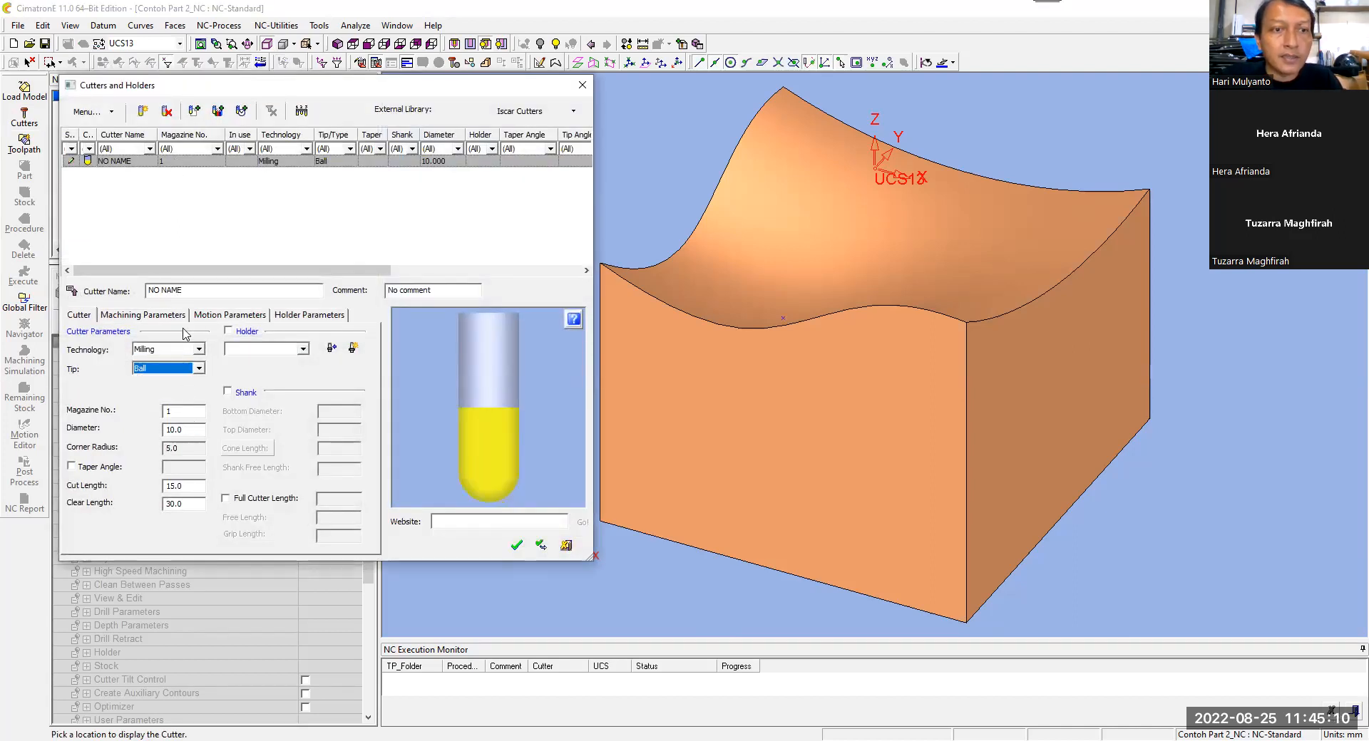
pyautogui.click(153, 292)
pyautogui.write('BALL 10')
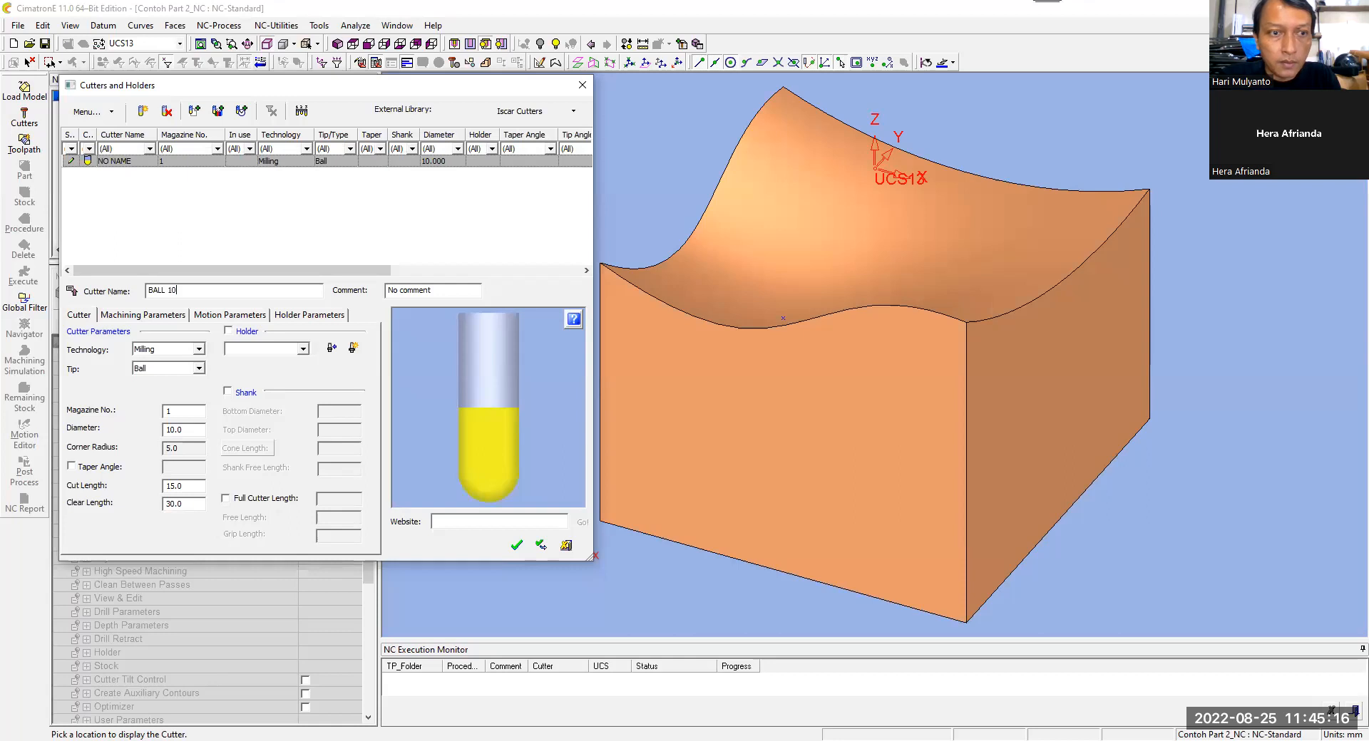
pyautogui.click(518, 547)
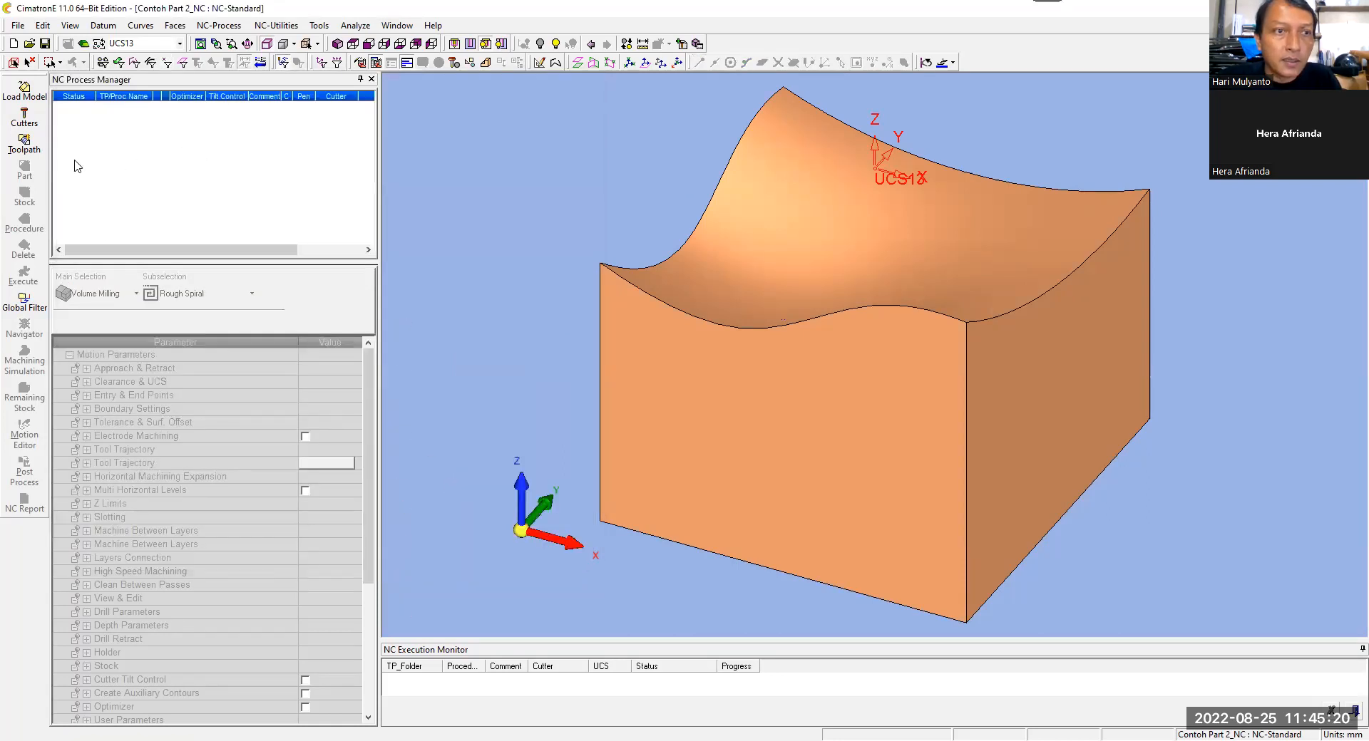
# Step: Set the BALL 10 cutter's machining parameters to Vc 100 and Fz 0.1
pyautogui.click(30, 123)
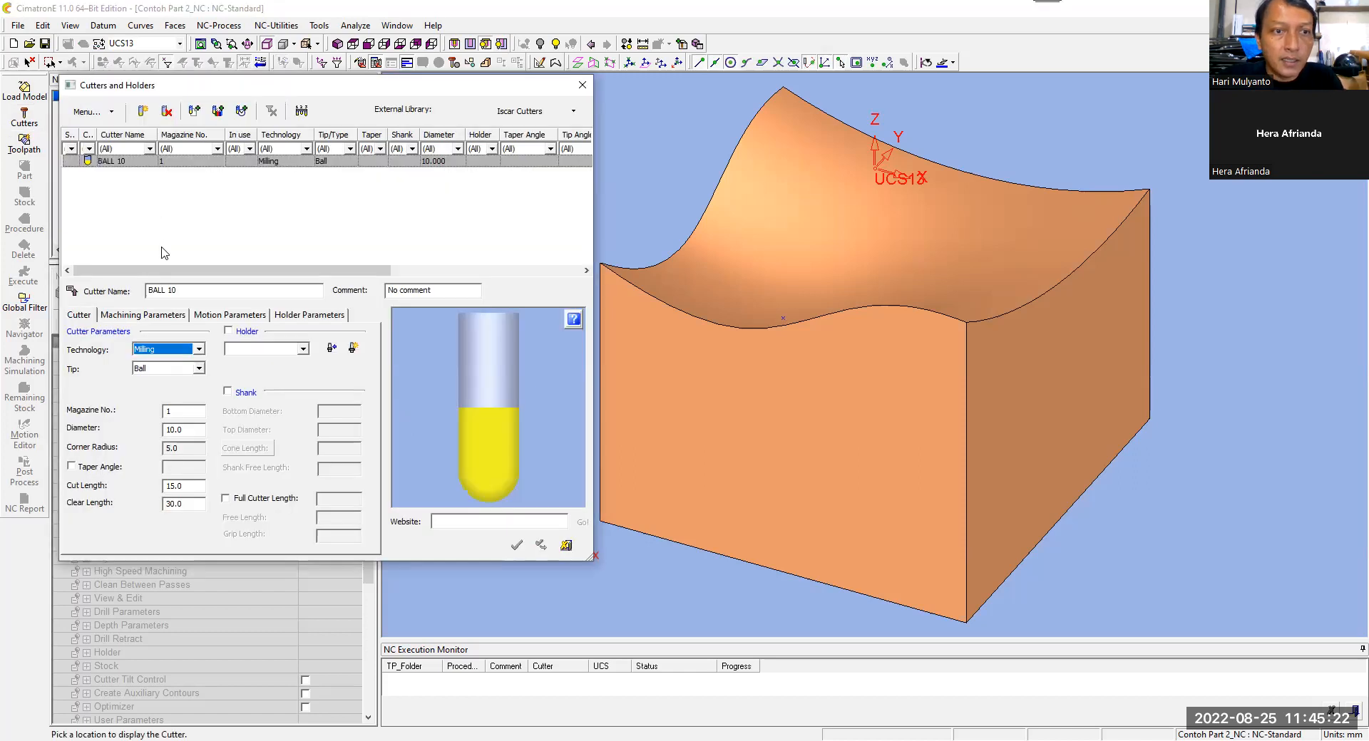
pyautogui.click(158, 314)
pyautogui.click(166, 388)
pyautogui.write('100')
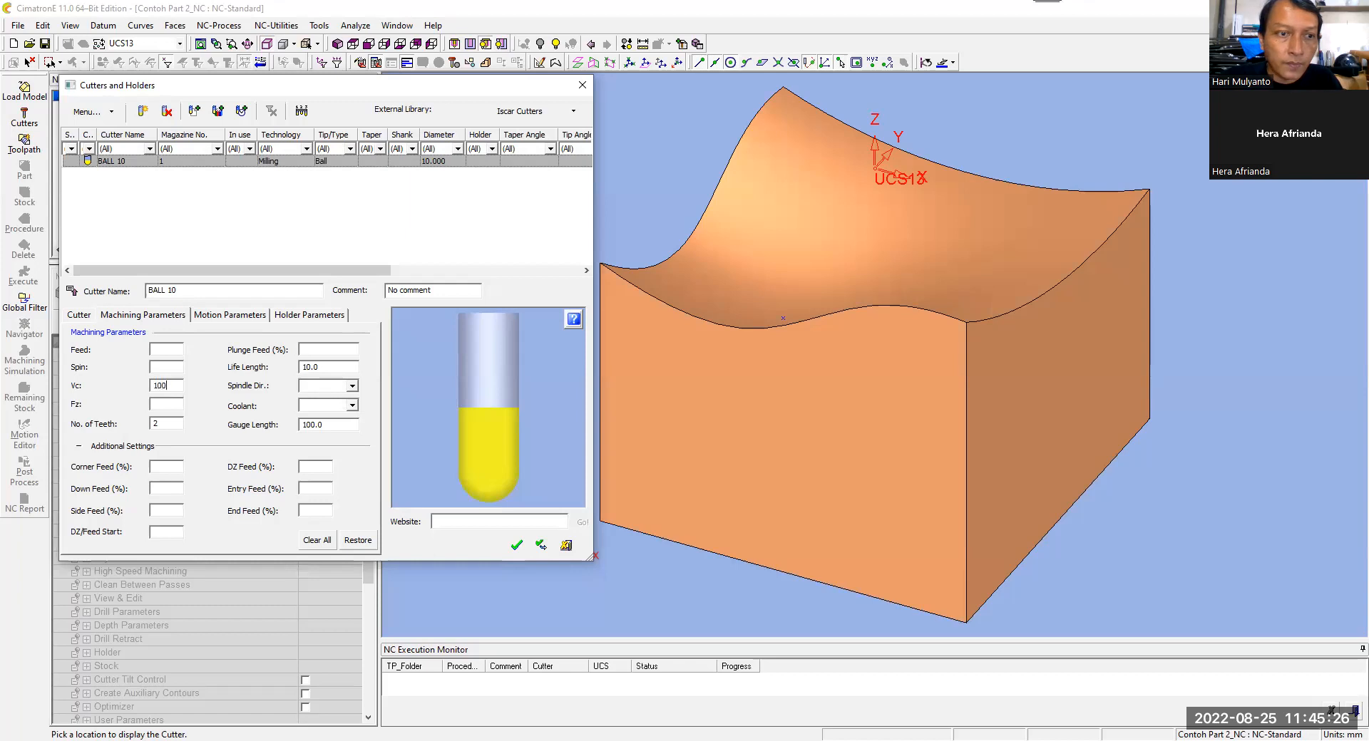
pyautogui.click(162, 405)
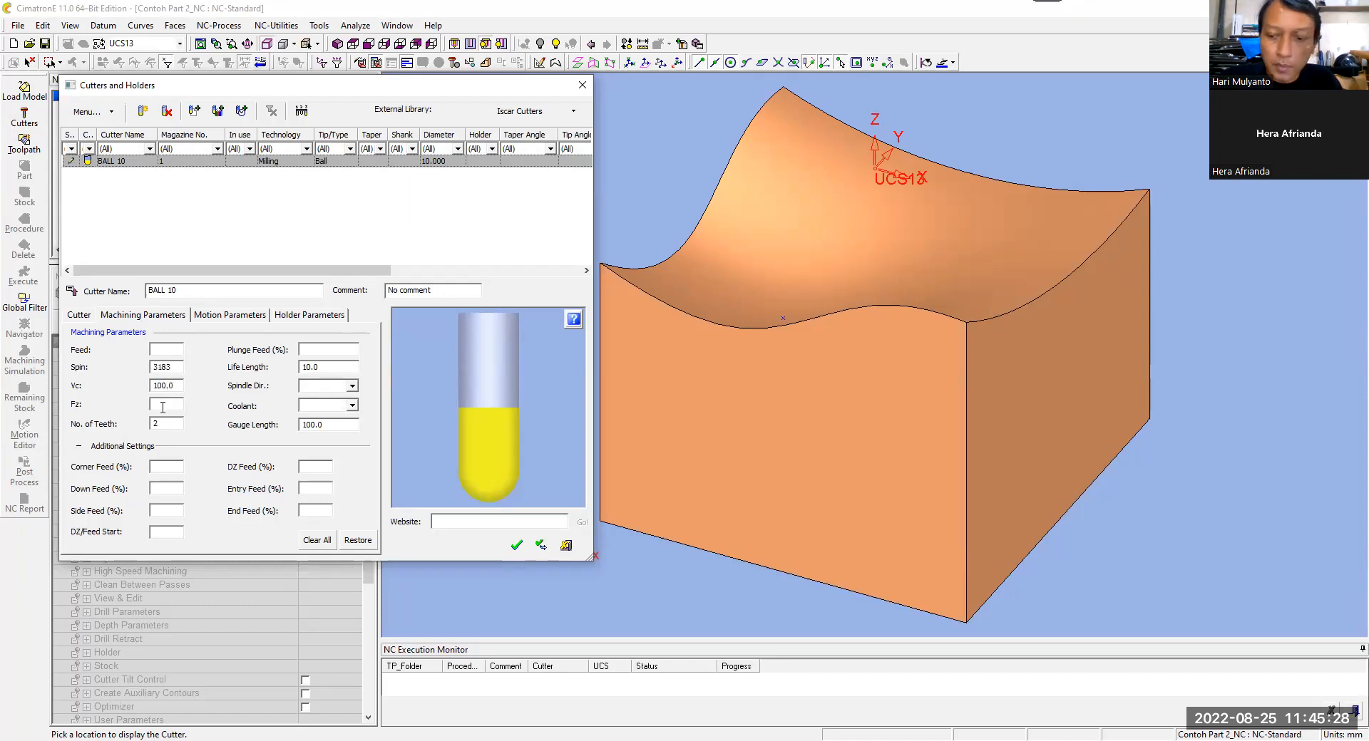
pyautogui.press('Return')
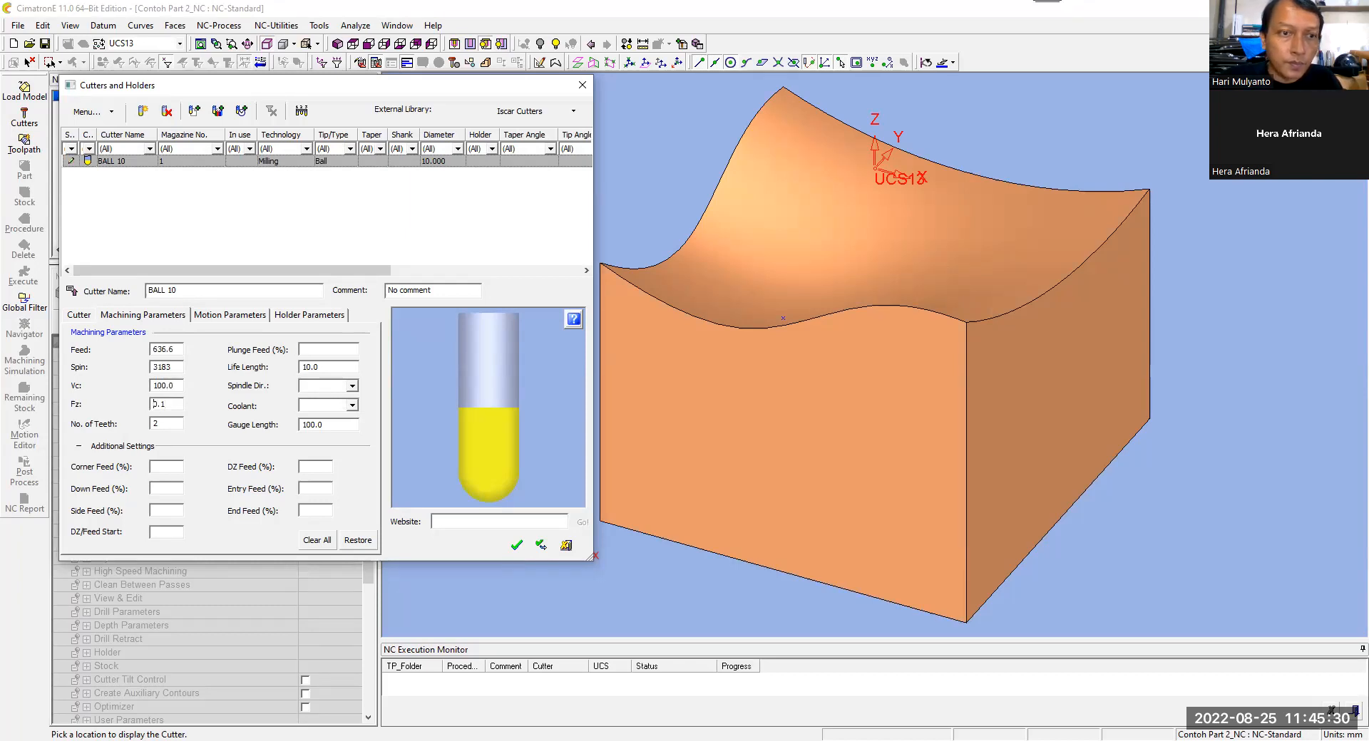
pyautogui.click(517, 547)
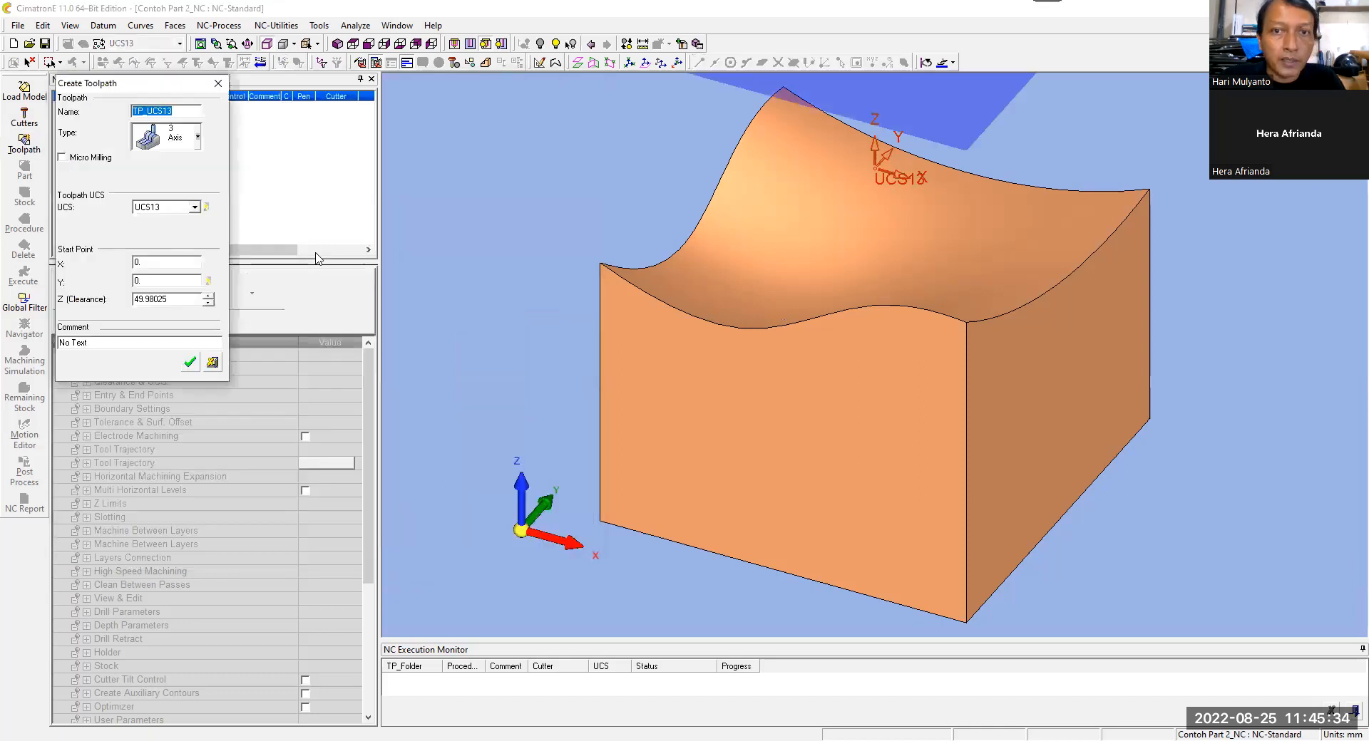
# Step: Create the 3-axis toolpath TP_UCS13 on UCS13 and add the model's six faces as its target part
pyautogui.click(189, 364)
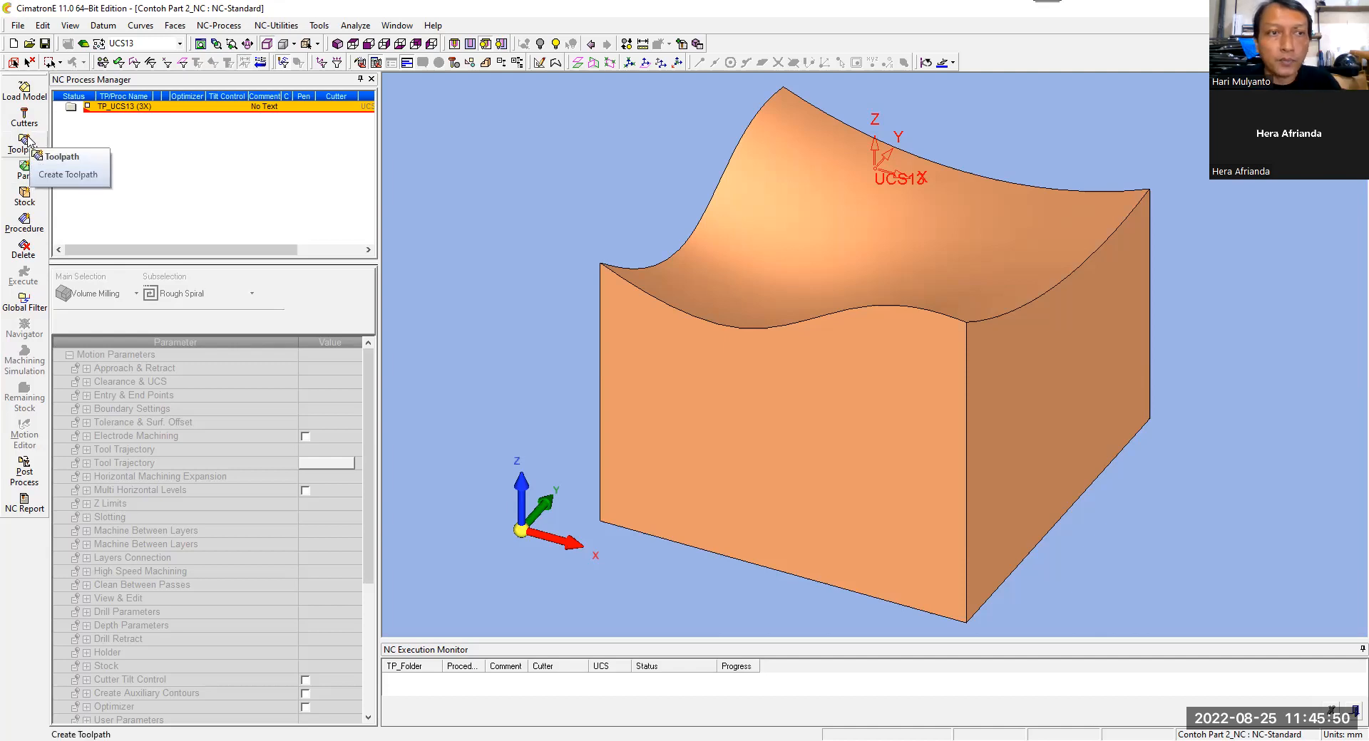
pyautogui.click(32, 176)
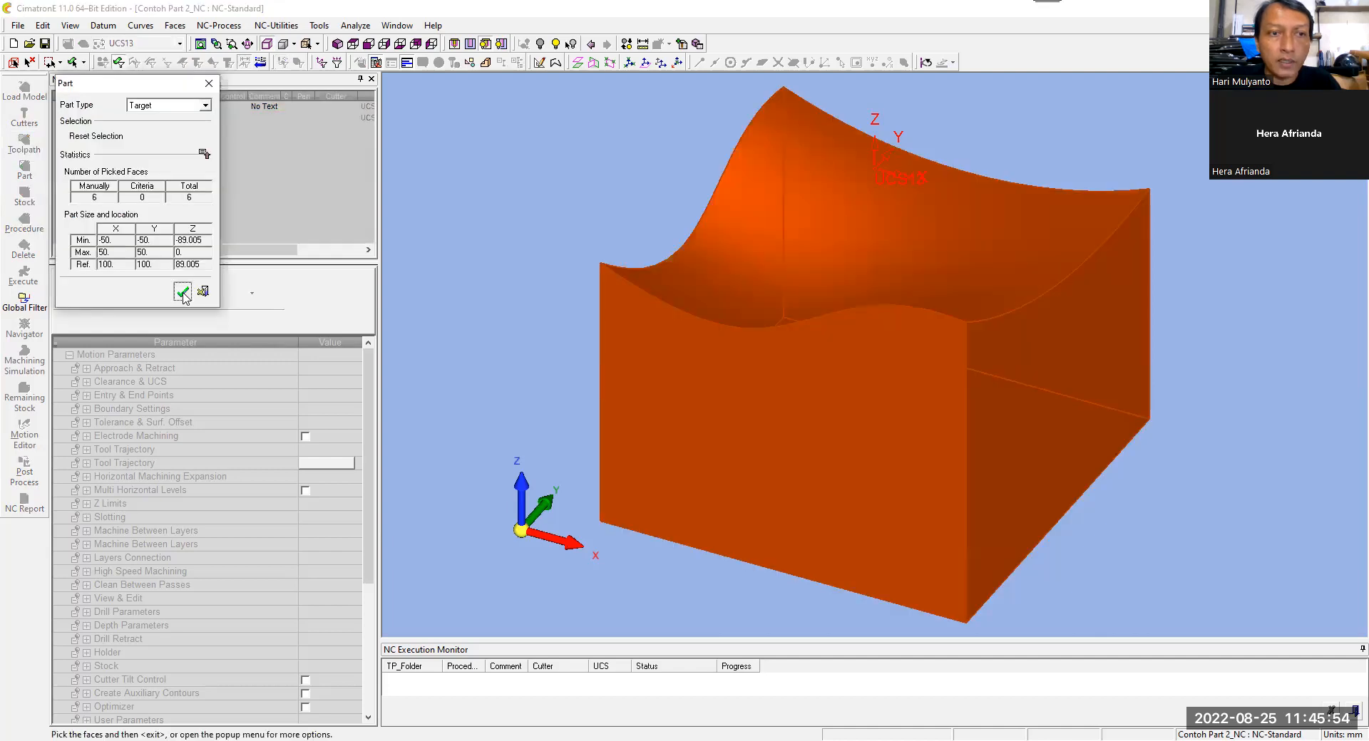
pyautogui.click(182, 293)
# Step: Create the initial stock as a Bounding Box around the part with a global offset of 0, checking it from the front
pyautogui.click(25, 195)
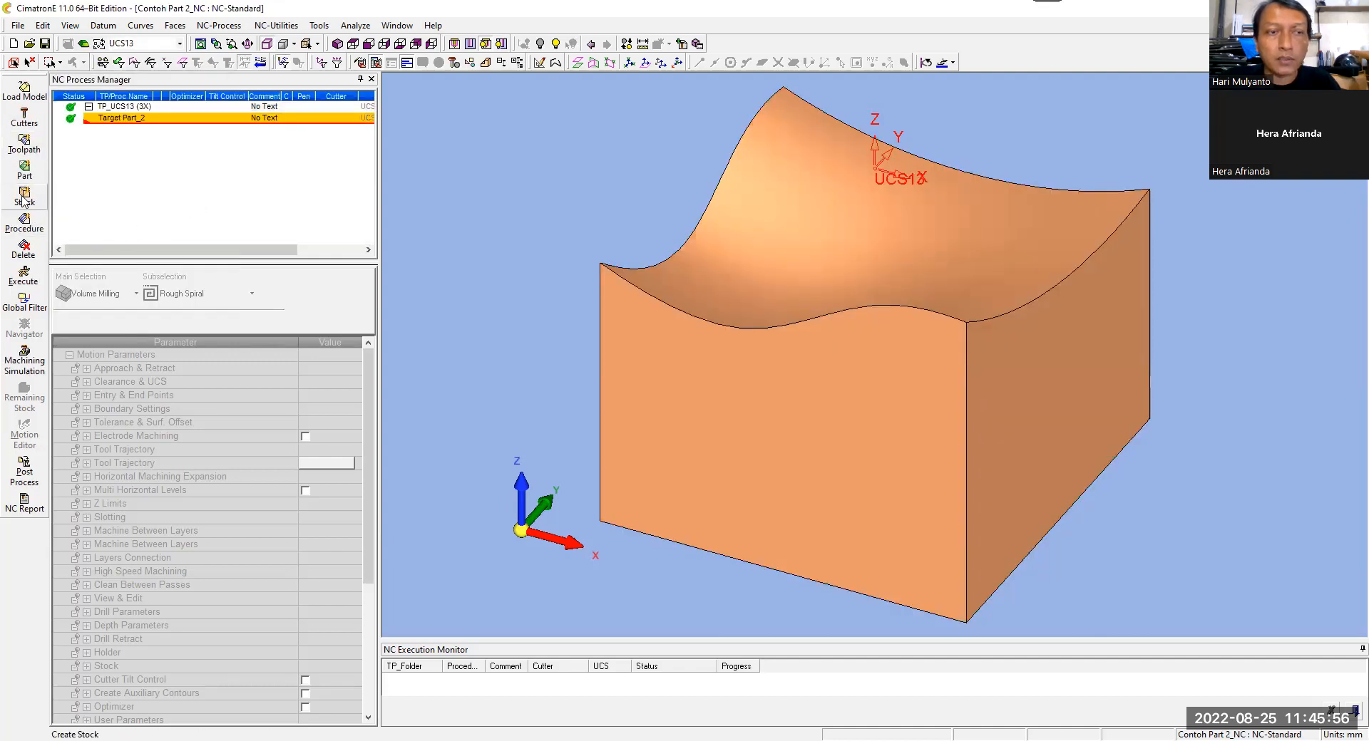
pyautogui.click(369, 45)
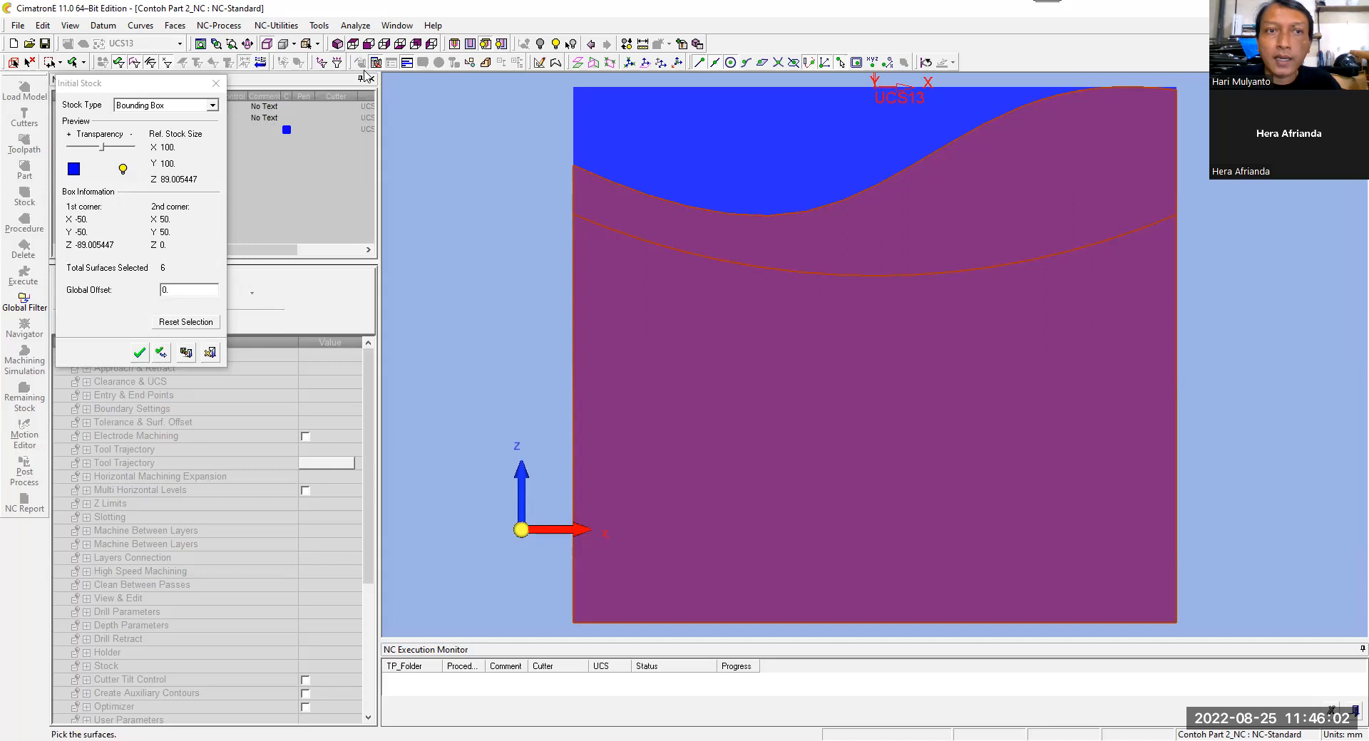
pyautogui.click(337, 43)
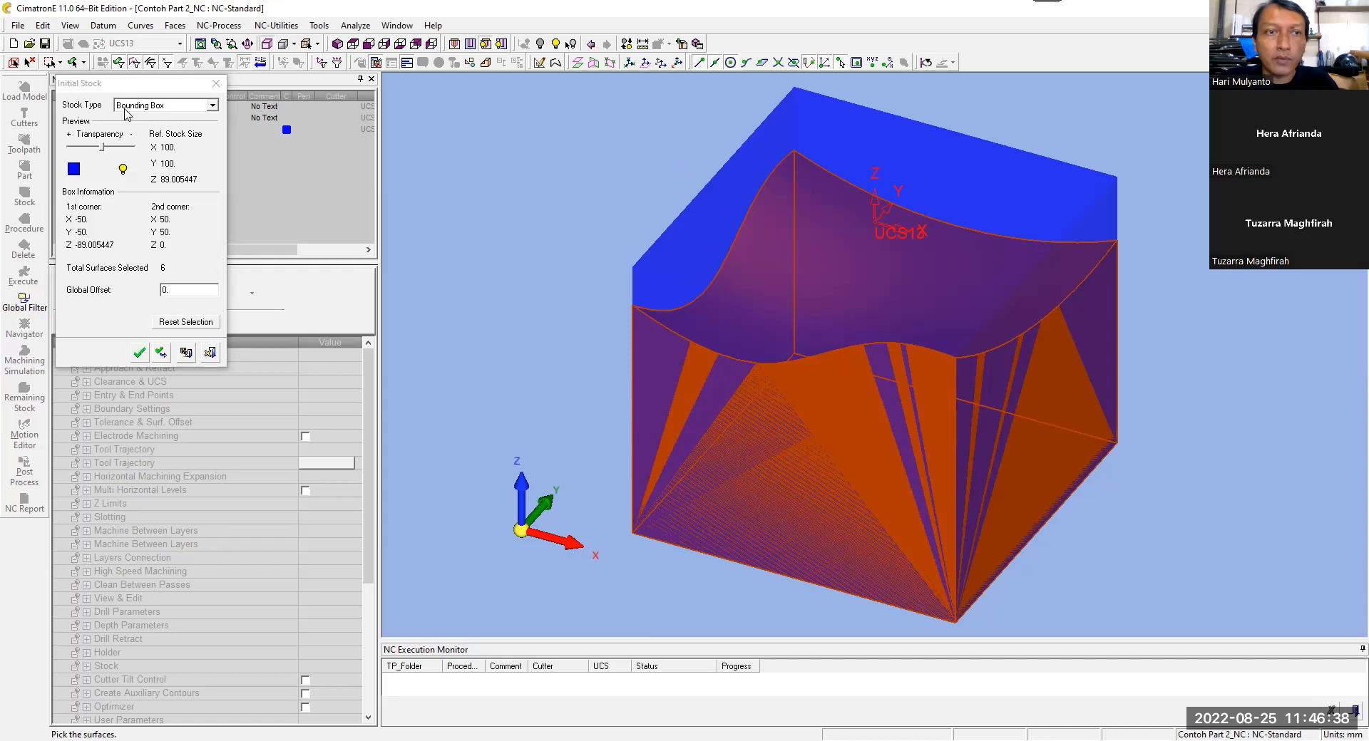
pyautogui.click(171, 105)
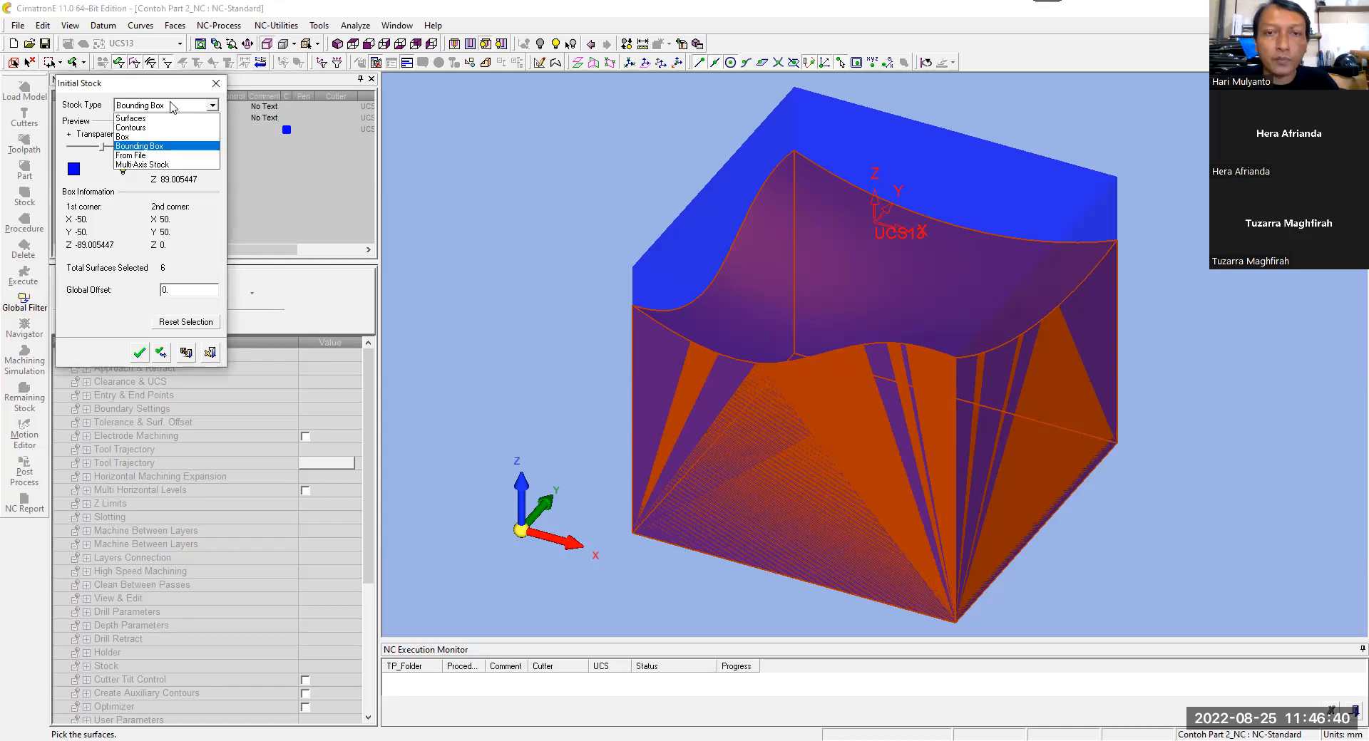
pyautogui.click(167, 146)
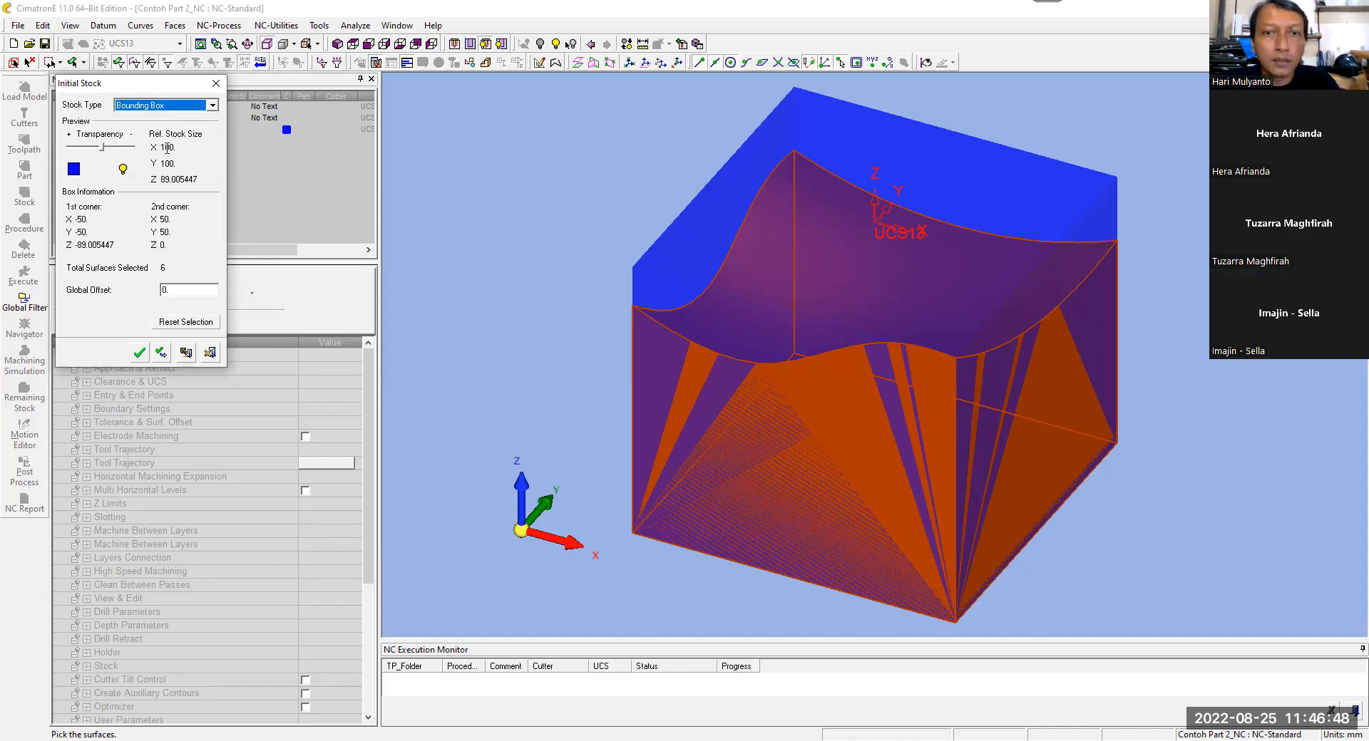
pyautogui.click(385, 45)
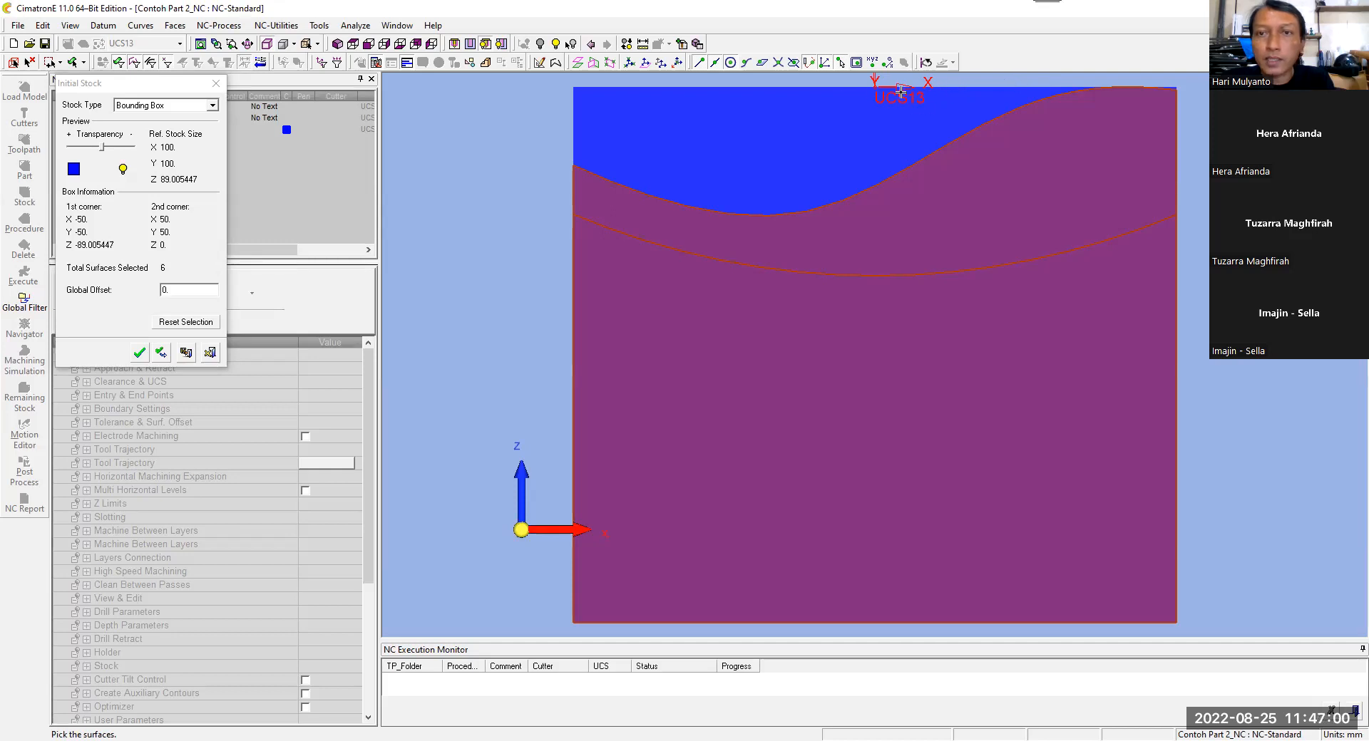
pyautogui.click(339, 45)
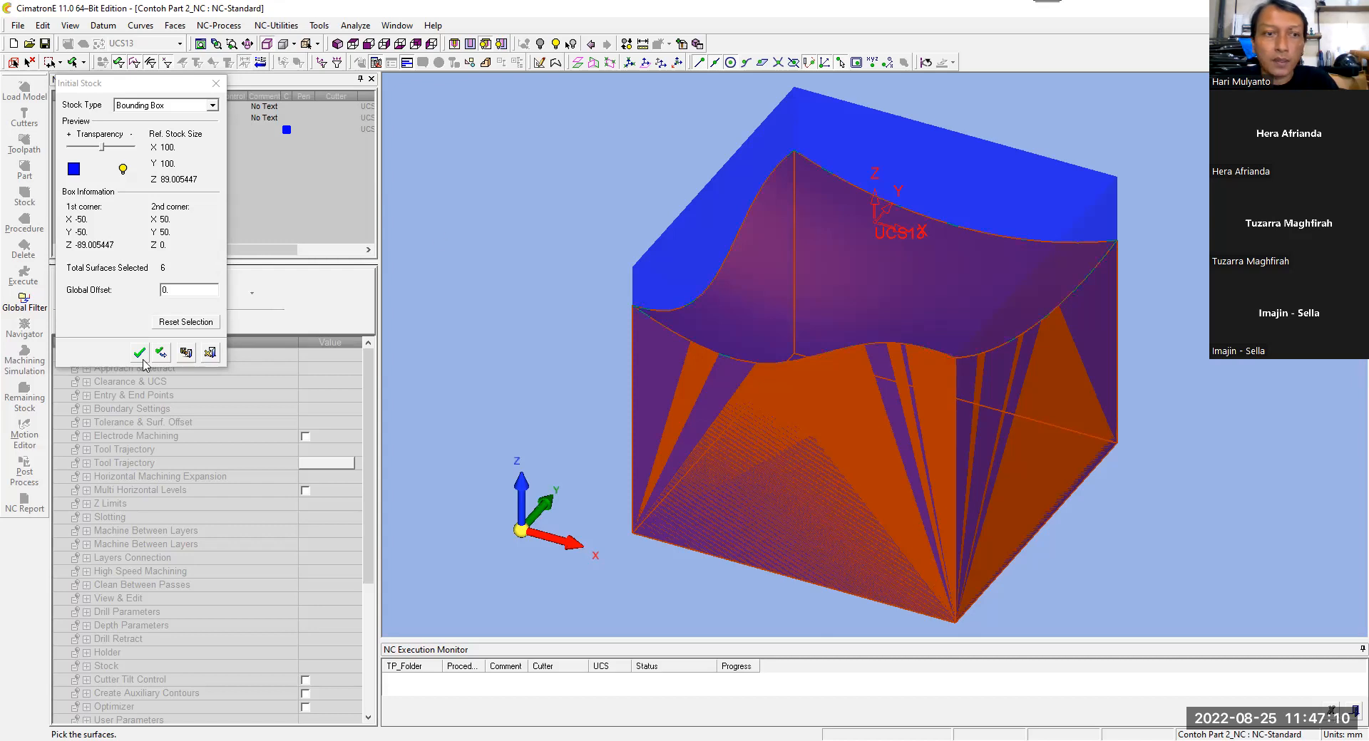
pyautogui.middleClick(635, 206)
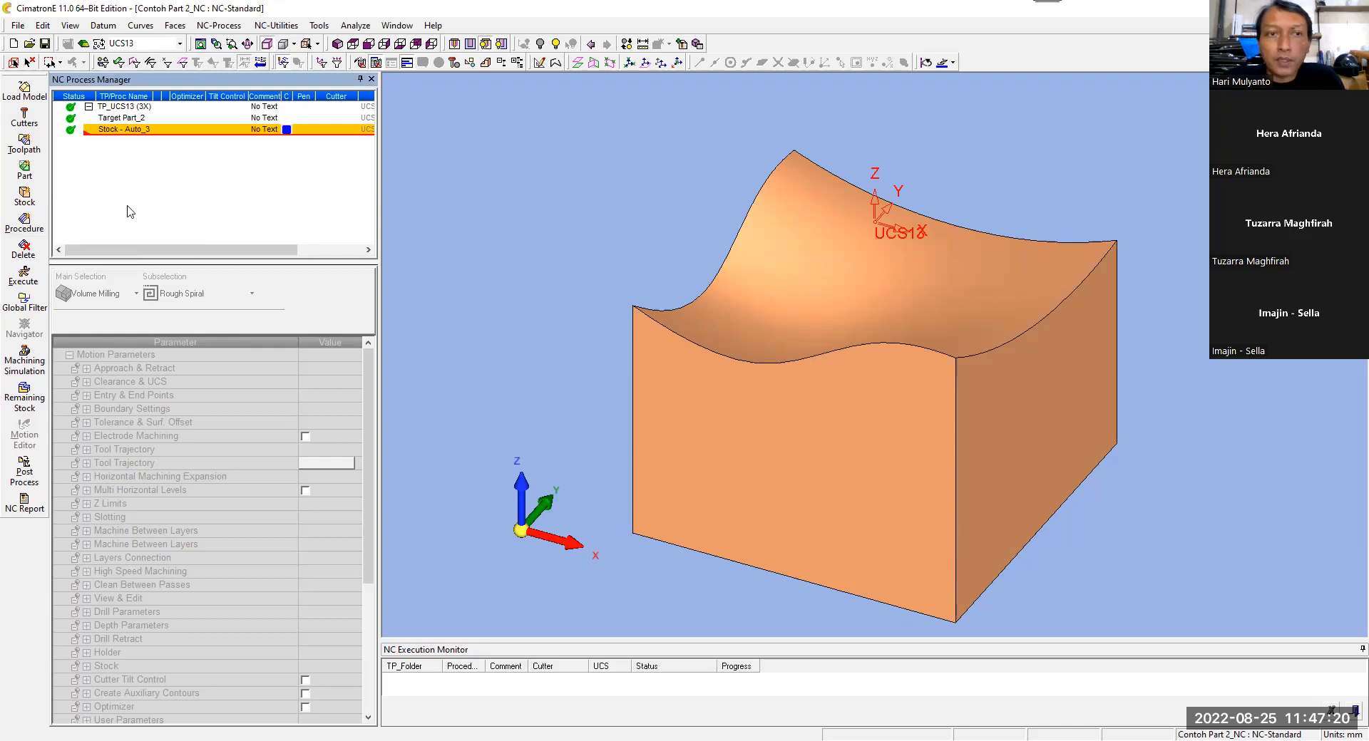
pyautogui.click(25, 227)
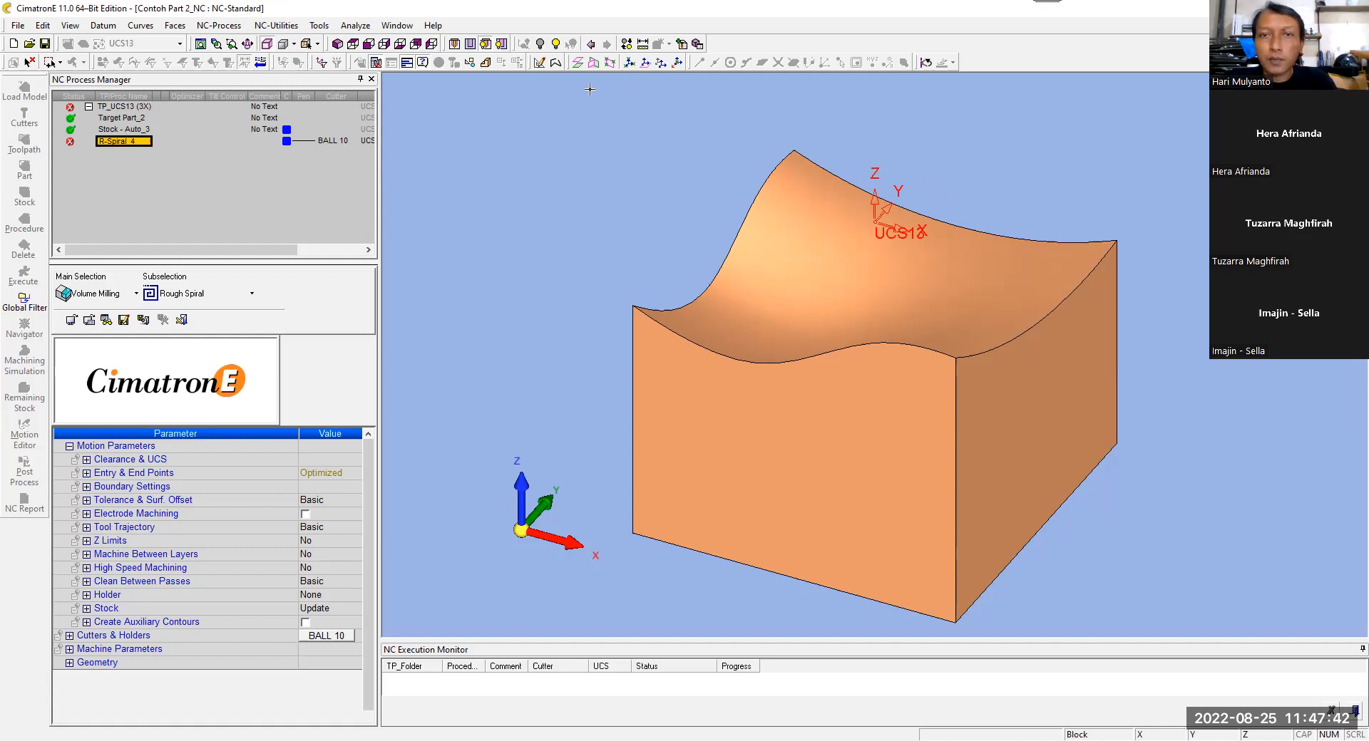
pyautogui.click(384, 44)
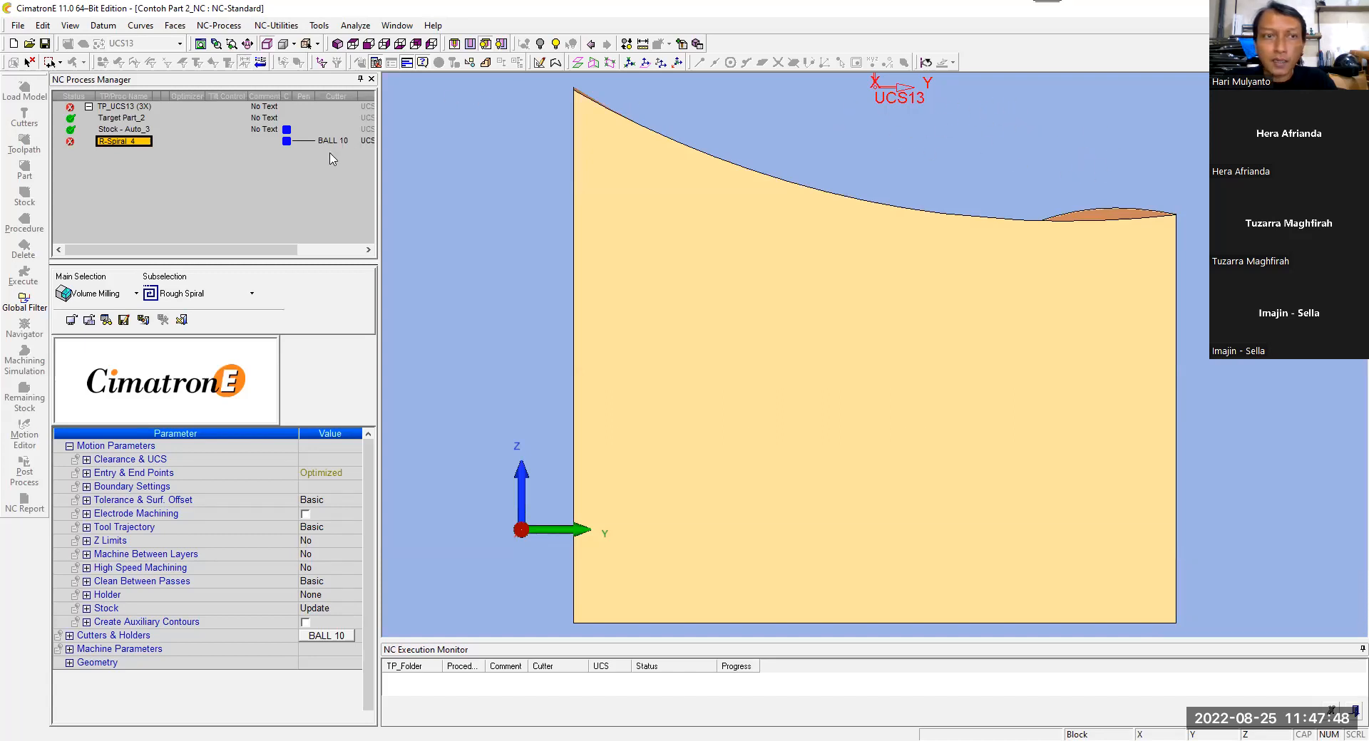
pyautogui.press('Delete')
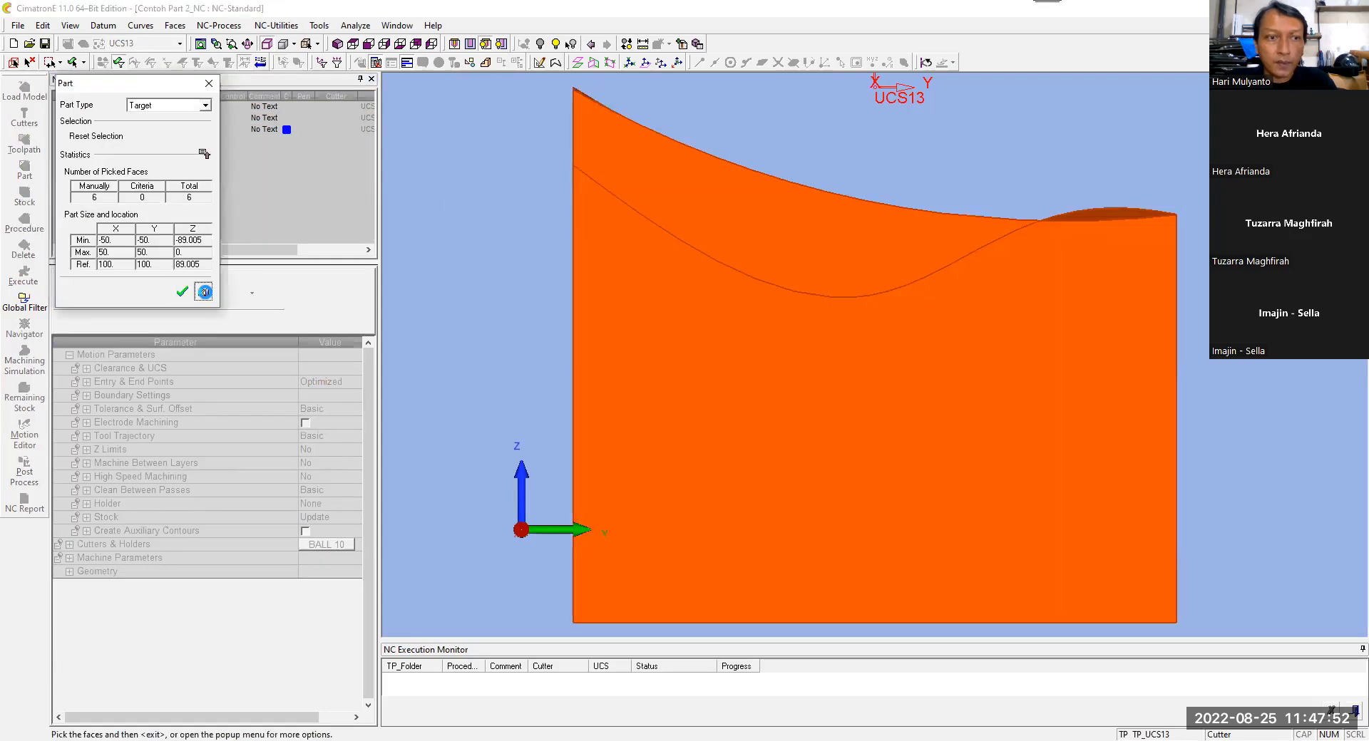
# Step: Review the target part and bounding box stock definitions and close them without changes
pyautogui.click(205, 292)
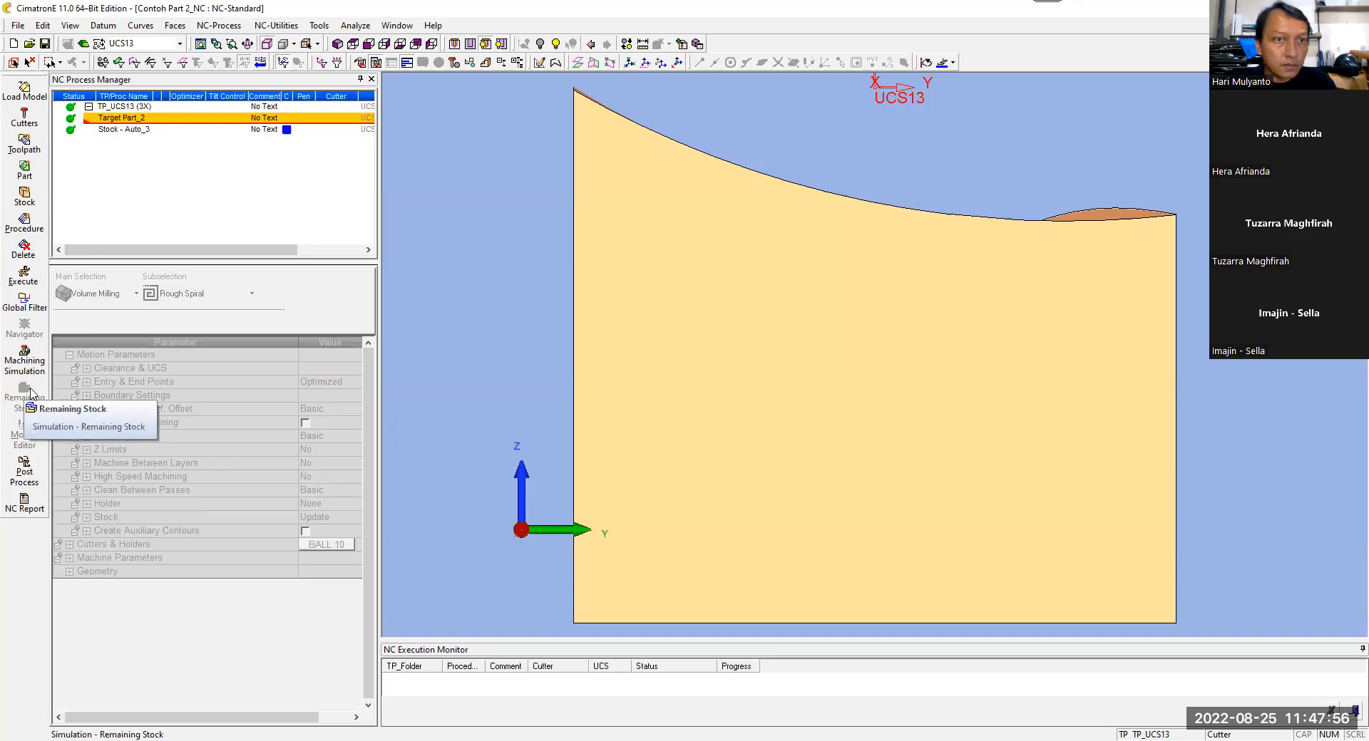
pyautogui.click(136, 131)
pyautogui.doubleClick(135, 130)
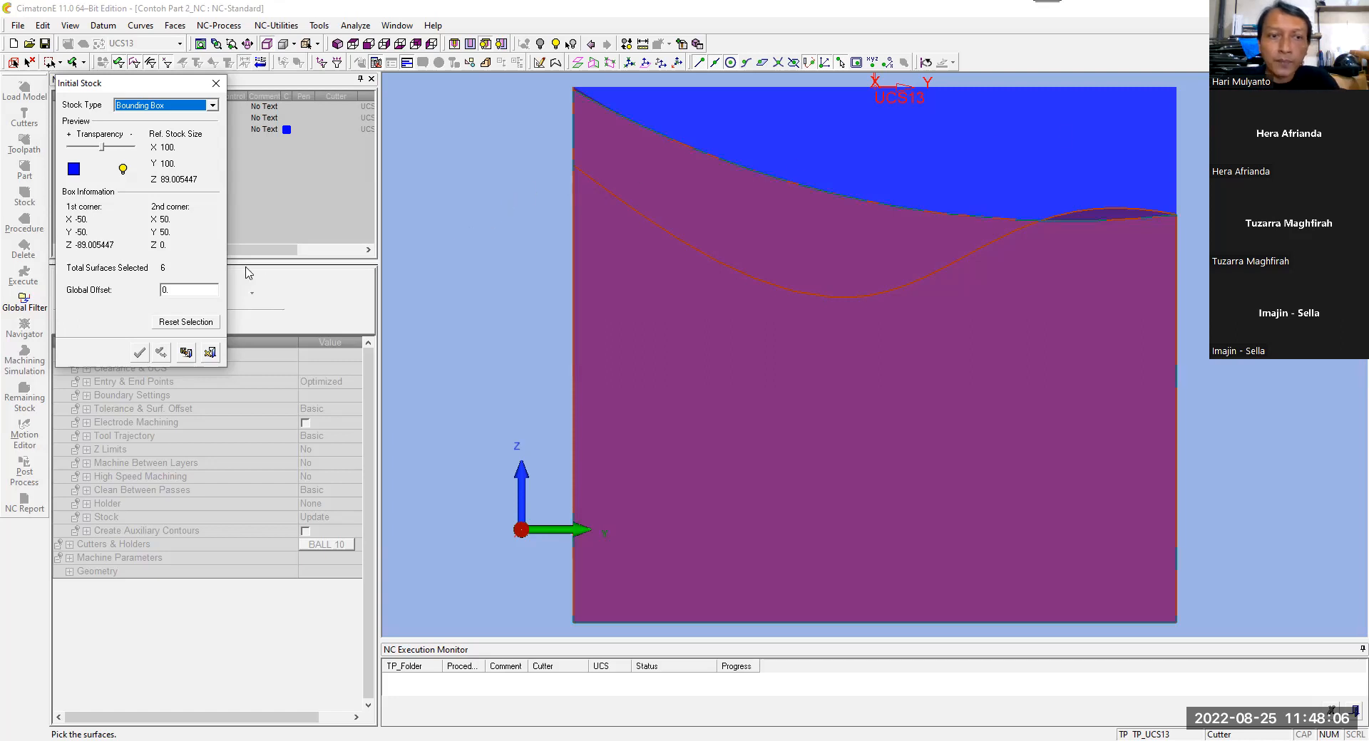
pyautogui.click(209, 353)
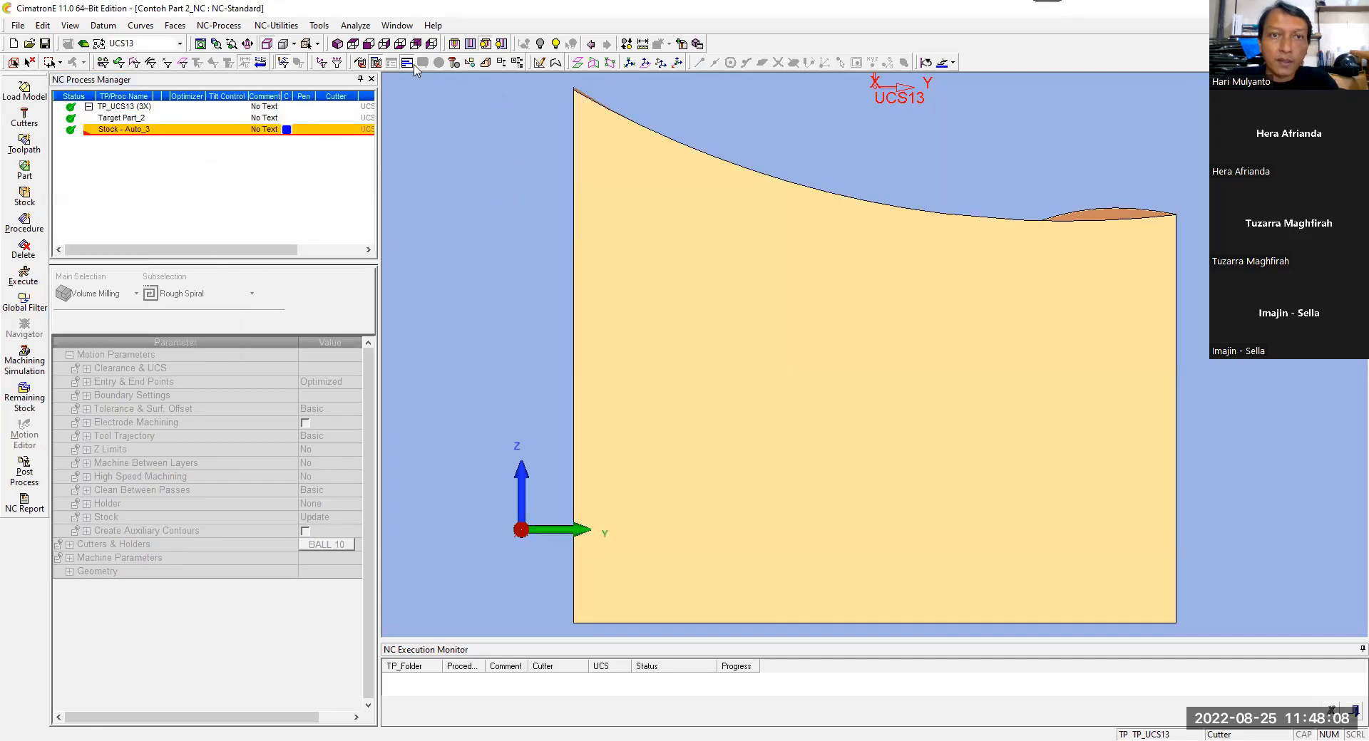
# Step: Start a Volume Milling procedure with the Rough Spiral strategy in toolpath TP_UCS13
pyautogui.click(337, 43)
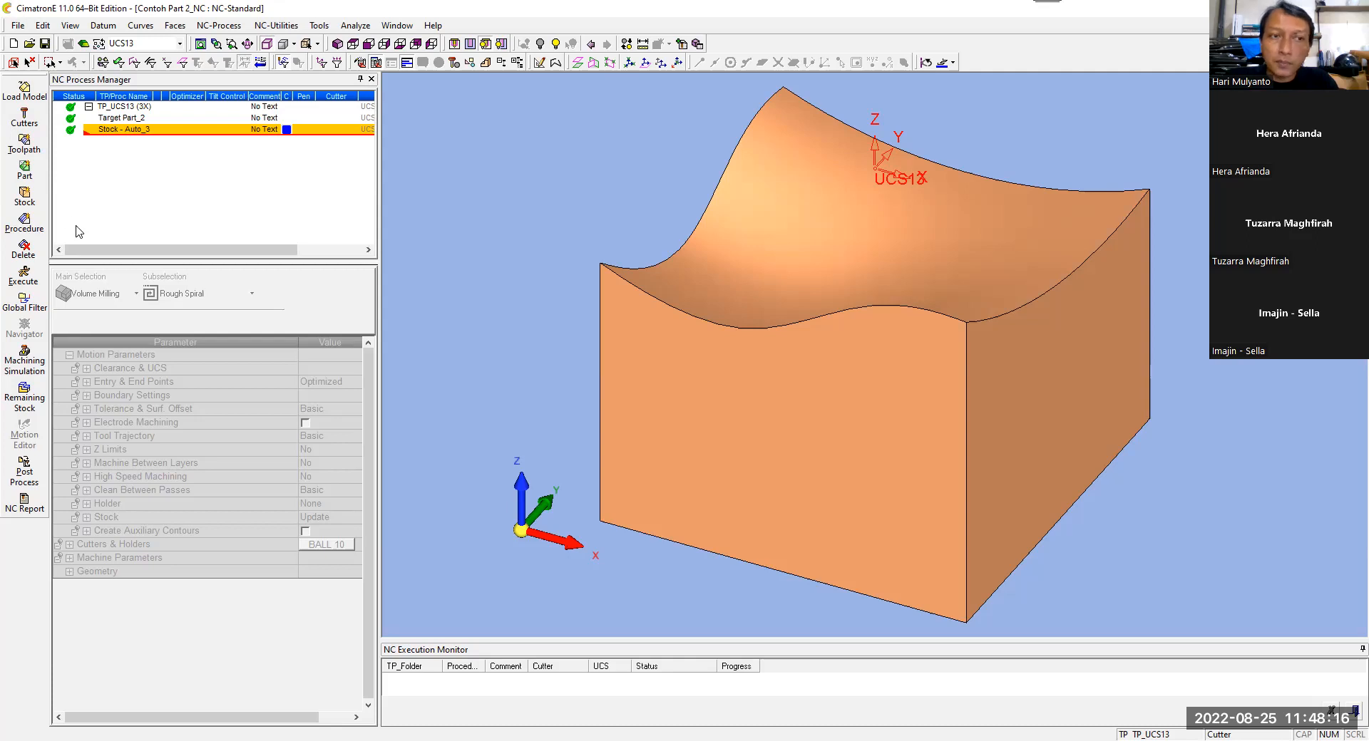
pyautogui.click(27, 221)
pyautogui.click(125, 294)
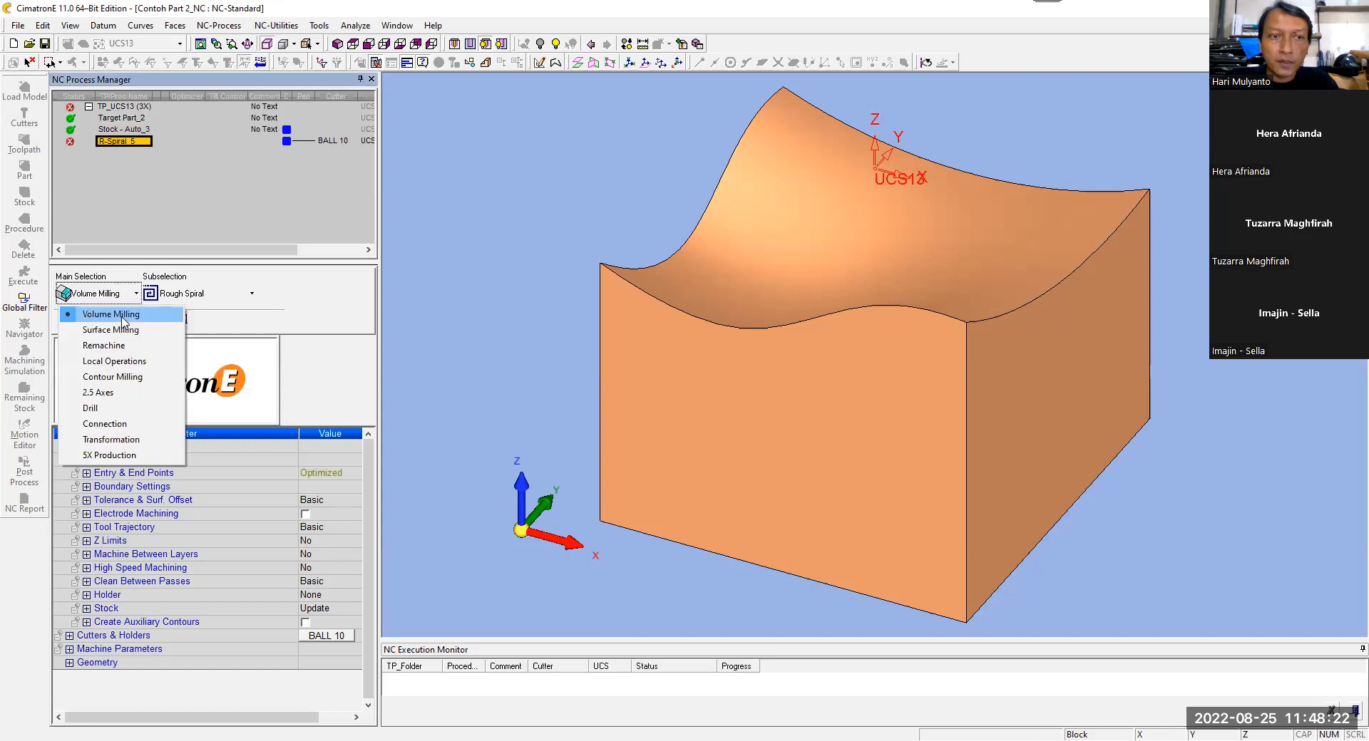
pyautogui.click(229, 296)
pyautogui.click(230, 297)
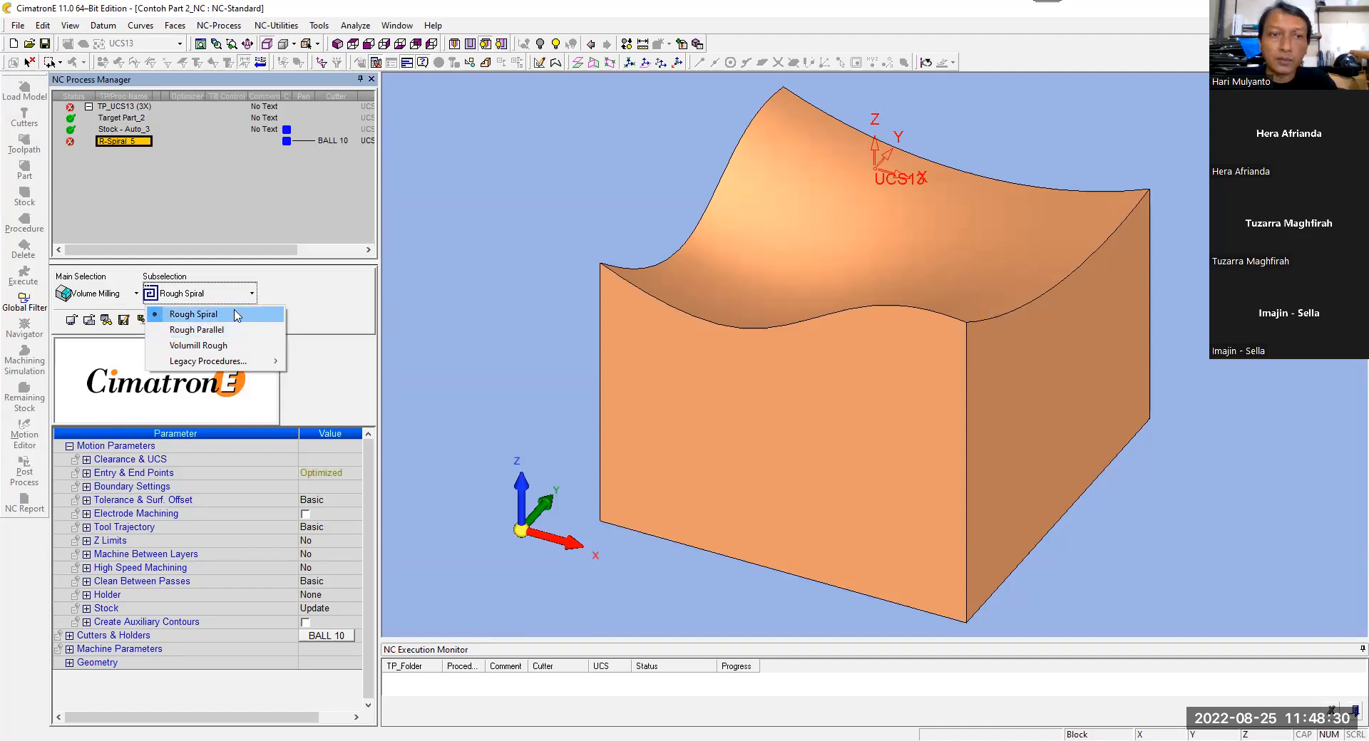
pyautogui.click(236, 315)
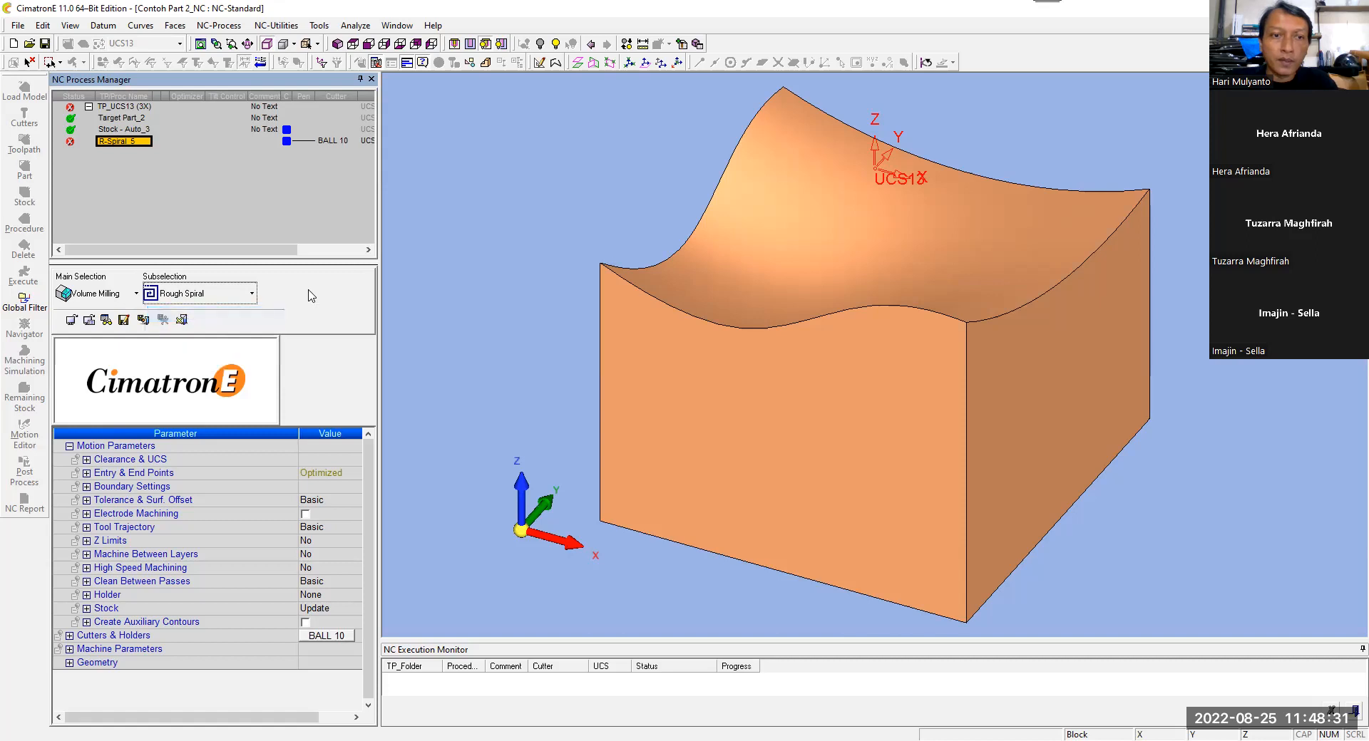
# Step: Add a Flat-tip milling cutter of 10 mm diameter named FLAT10 and assign it to the Rough Spiral procedure
pyautogui.click(328, 636)
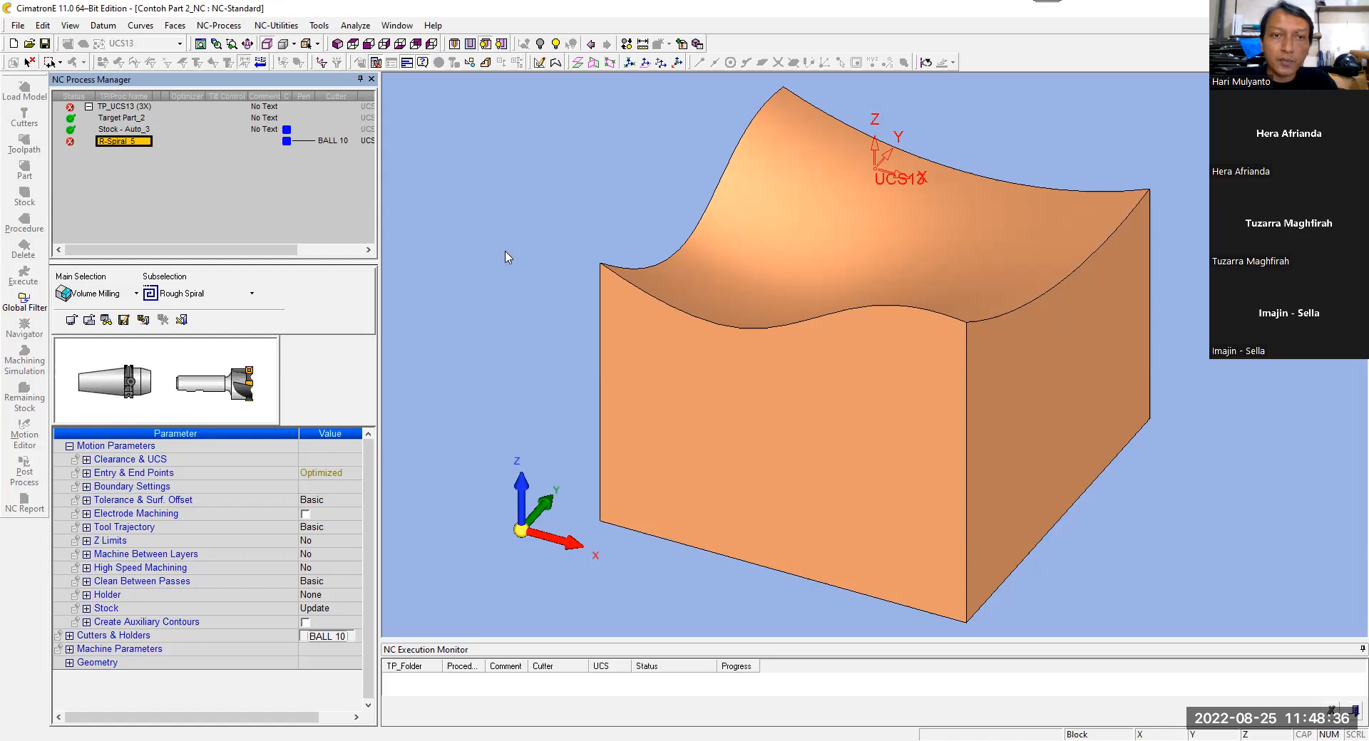
pyautogui.click(143, 110)
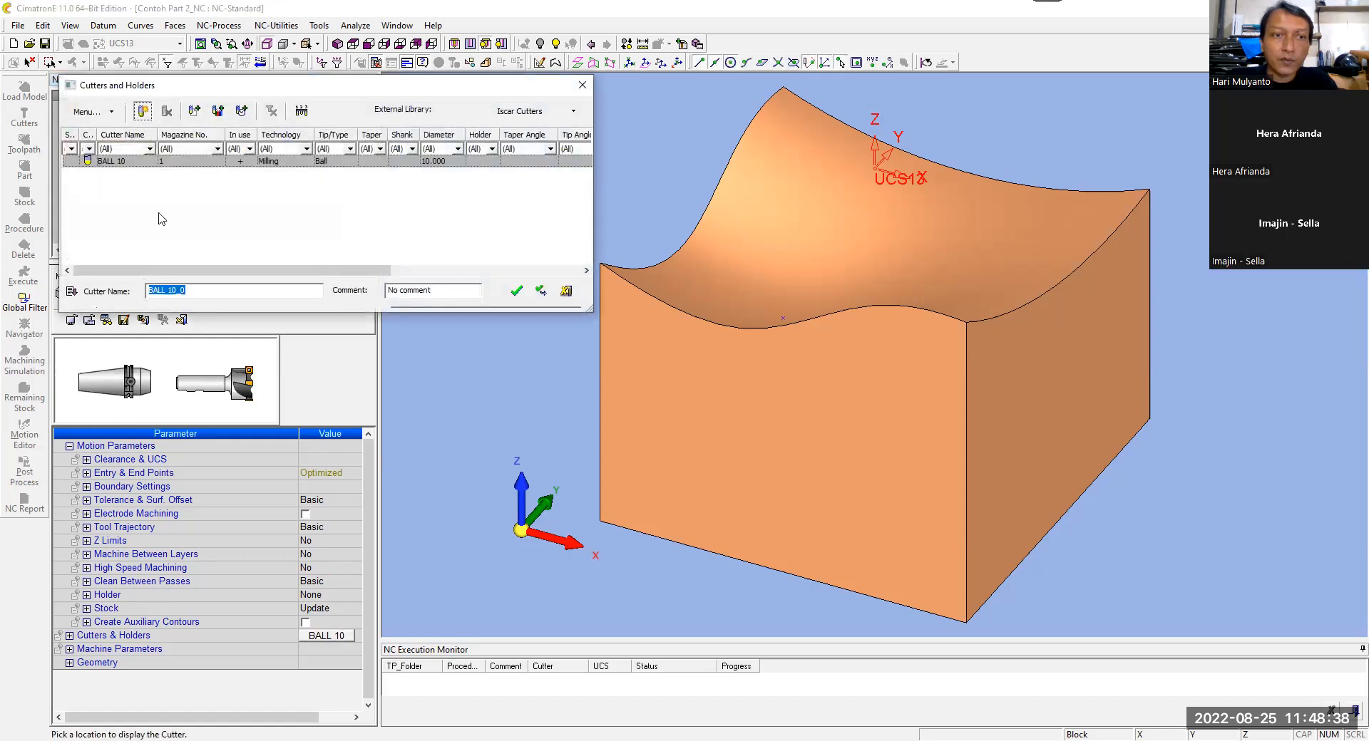
pyautogui.click(177, 370)
pyautogui.click(174, 381)
pyautogui.moveTo(187, 290); pyautogui.dragTo(130, 289)
pyautogui.write('FlAT10')
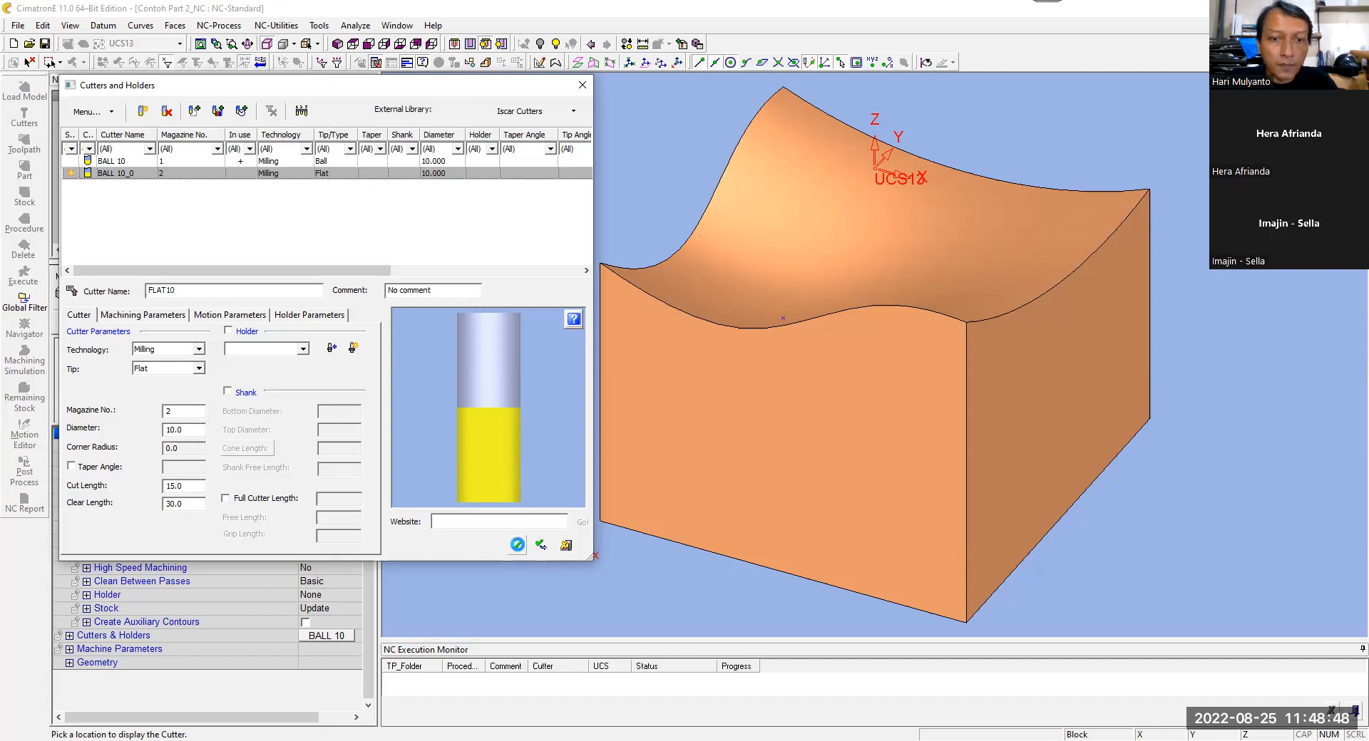
pyautogui.click(517, 544)
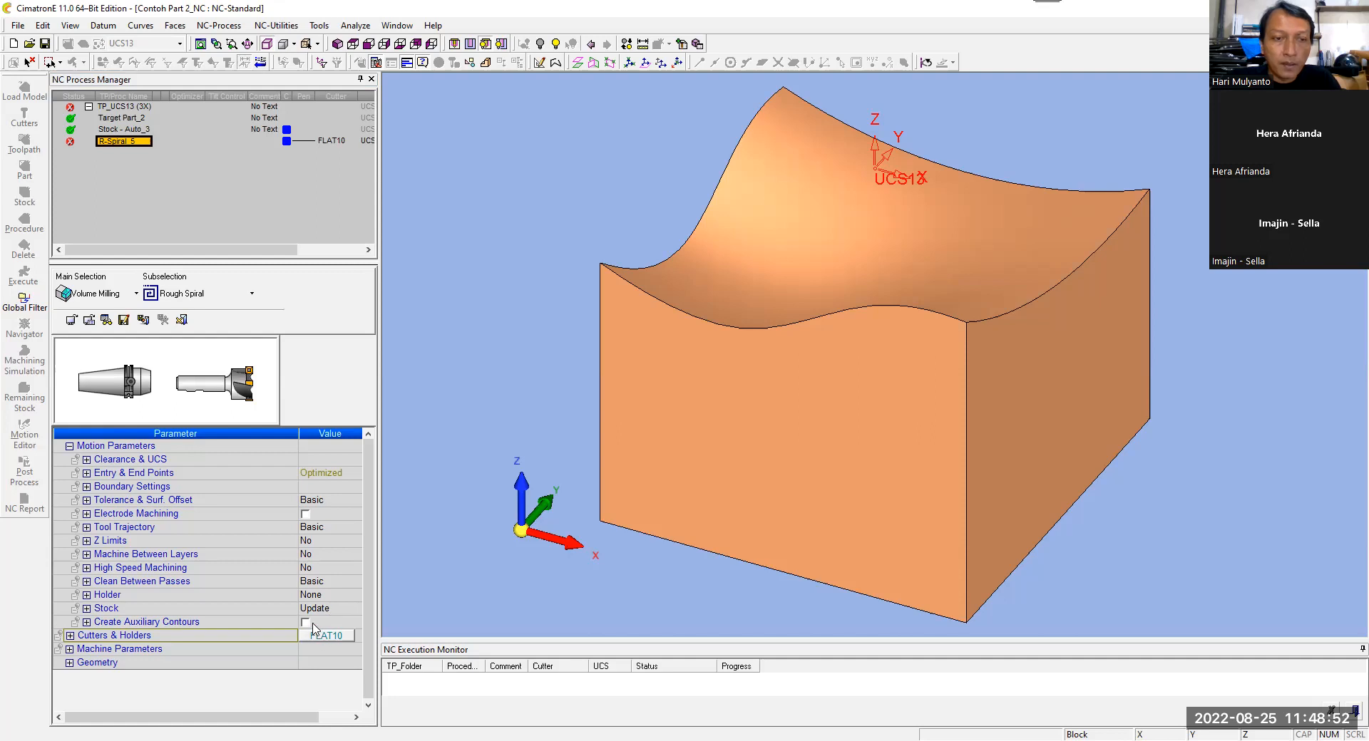
# Step: Select all displayed surfaces as the part surfaces in the Rough Spiral procedure's geometry
pyautogui.click(70, 663)
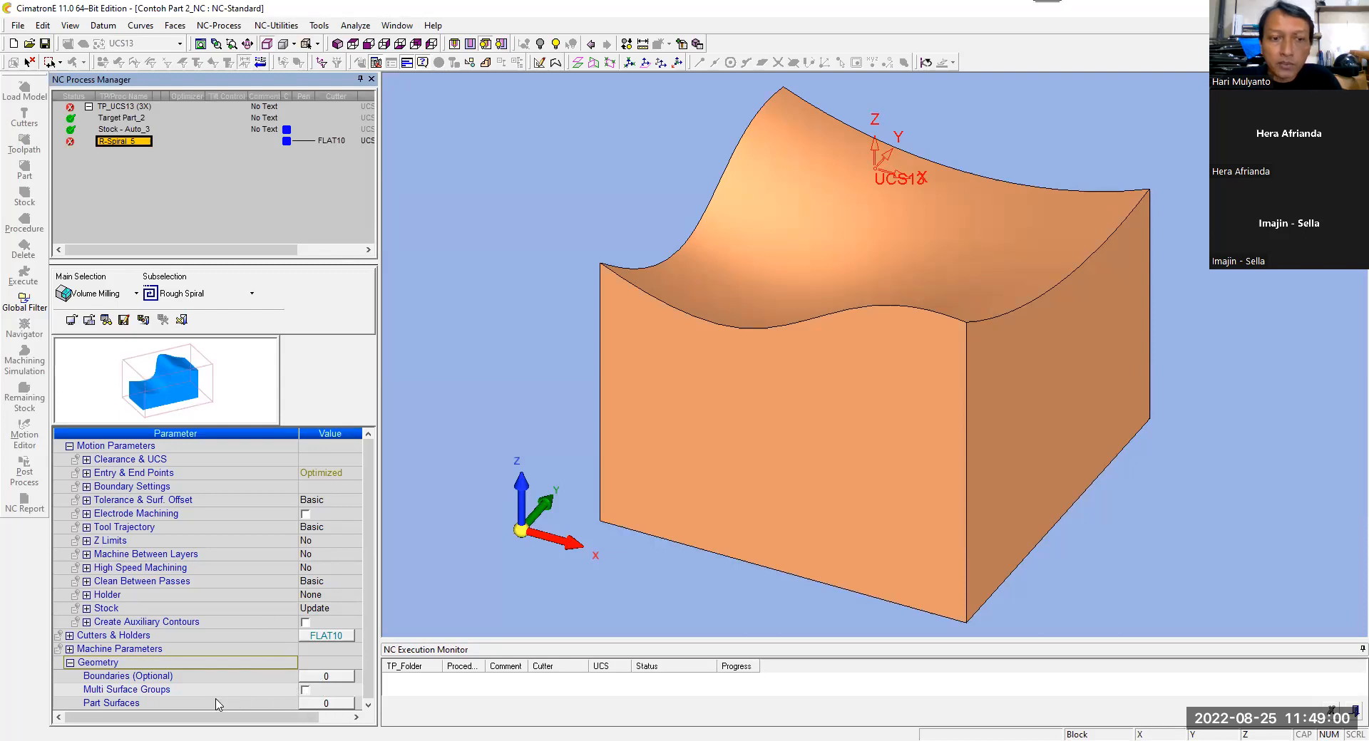
pyautogui.click(329, 703)
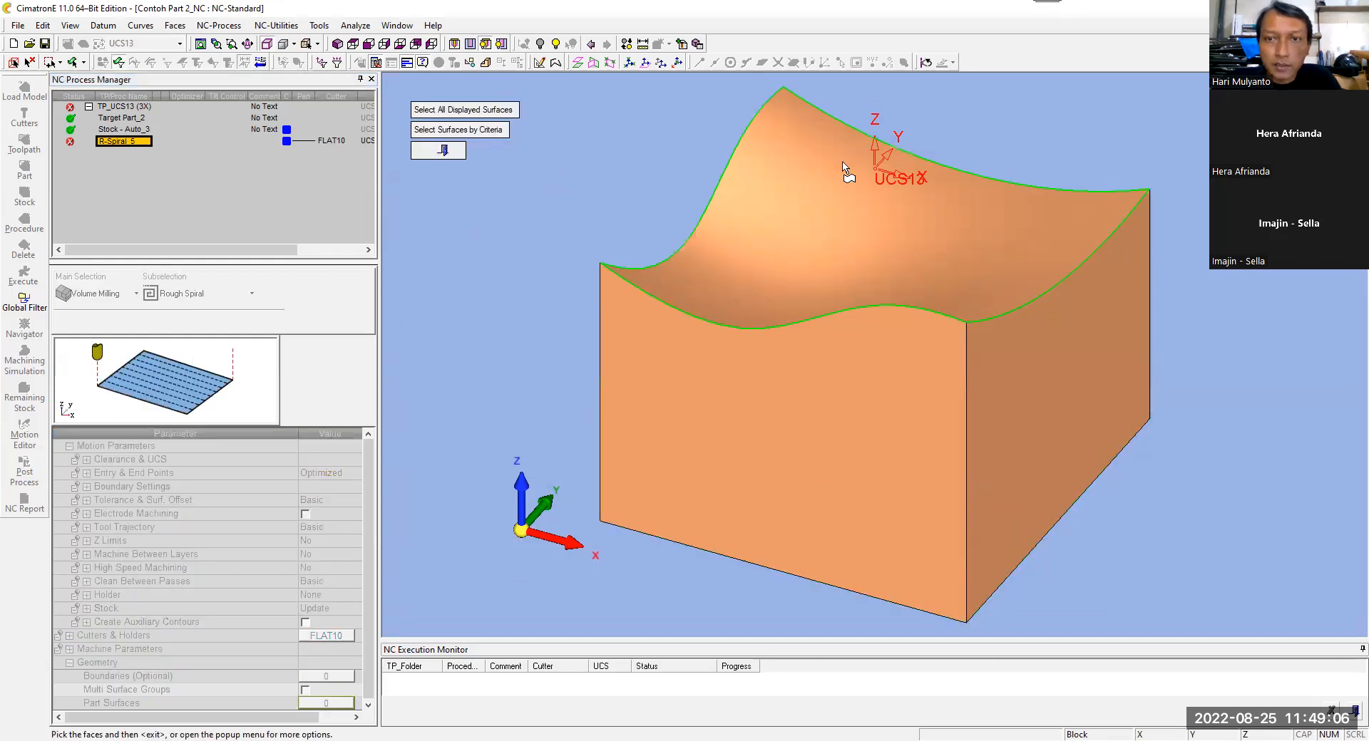
pyautogui.click(454, 111)
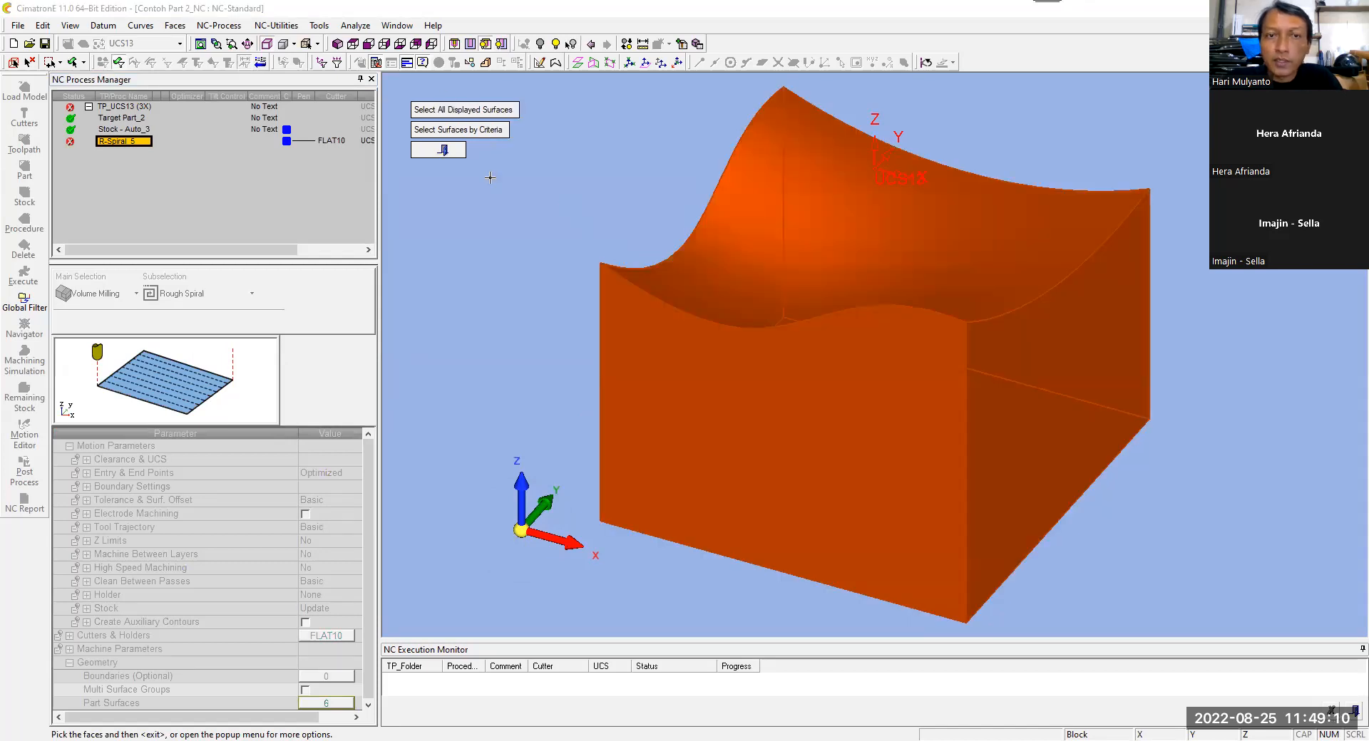
pyautogui.click(443, 150)
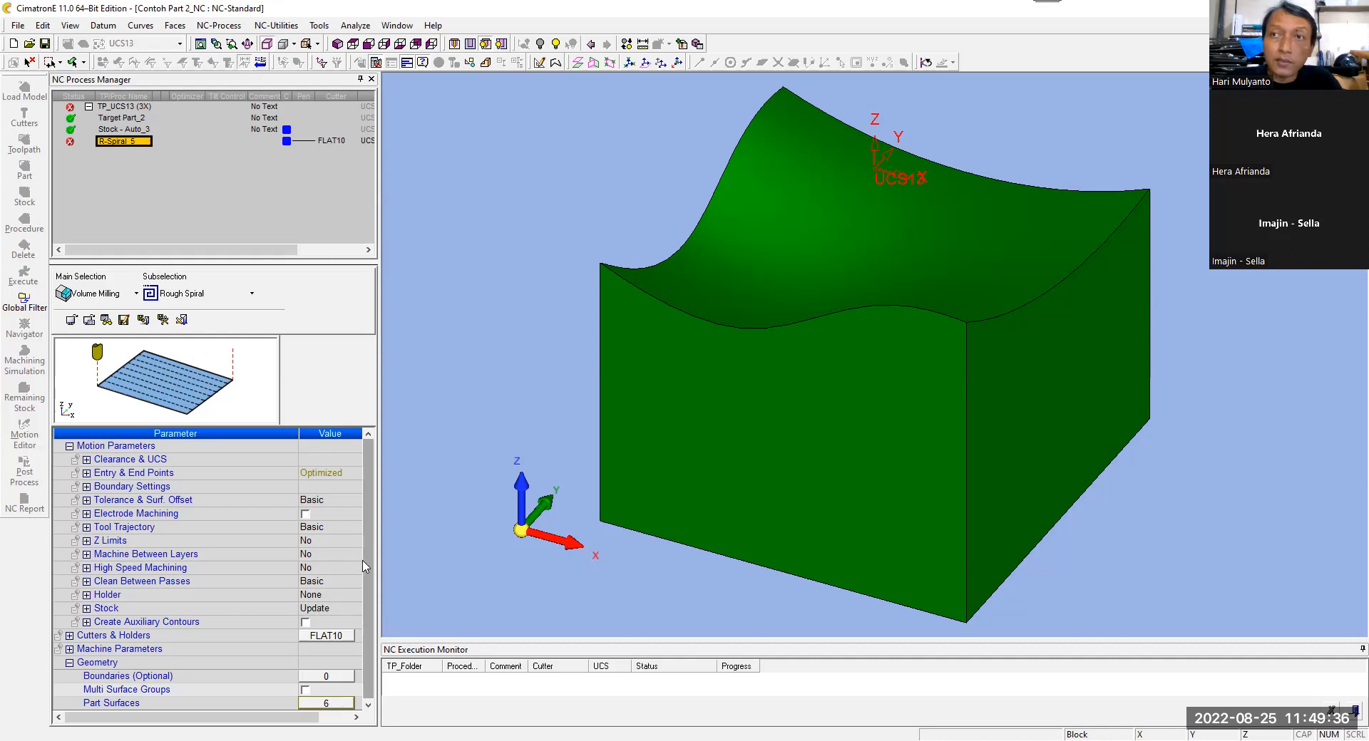
# Step: Set Vc to 75 m/min and feed per tooth to 0.175 mm with the Feed and Spin Calculator and apply them to the procedure
pyautogui.click(69, 649)
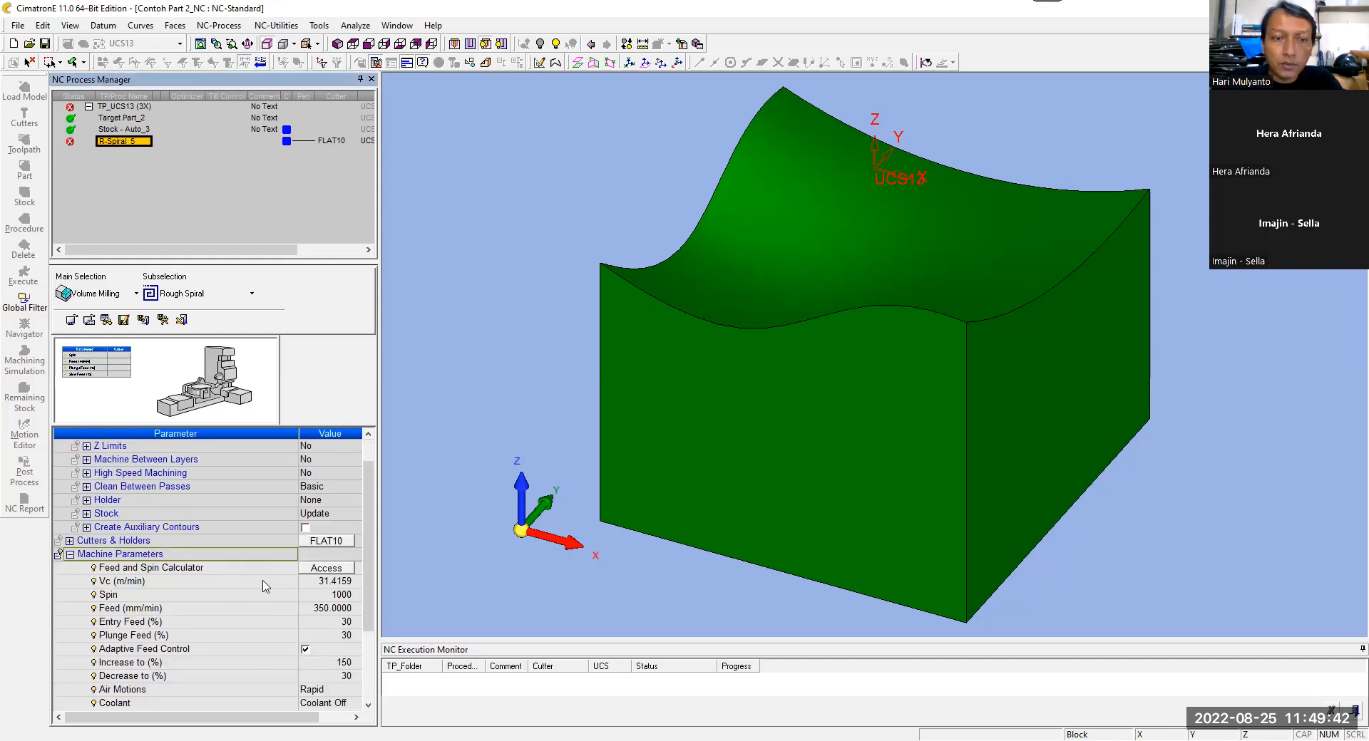
pyautogui.click(348, 569)
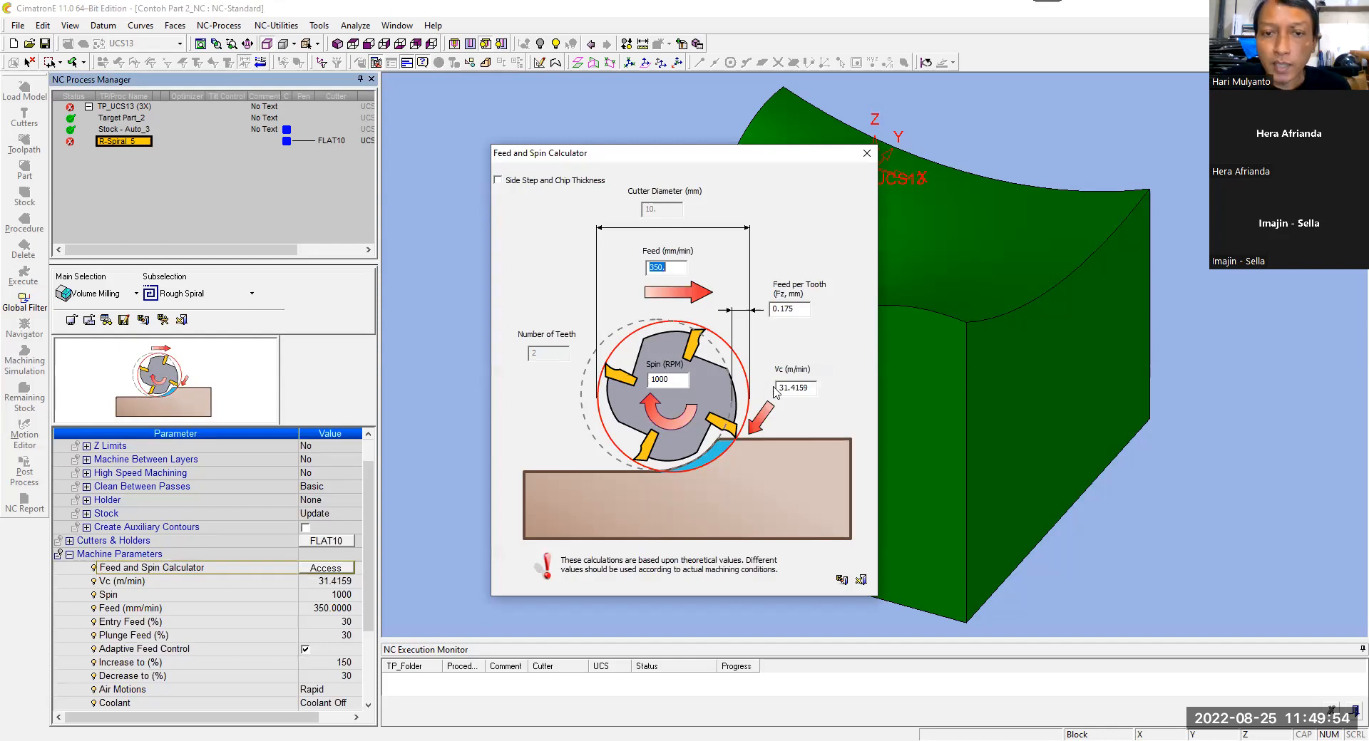
pyautogui.moveTo(809, 389); pyautogui.dragTo(732, 389)
pyautogui.write('75')
pyautogui.press('Return')
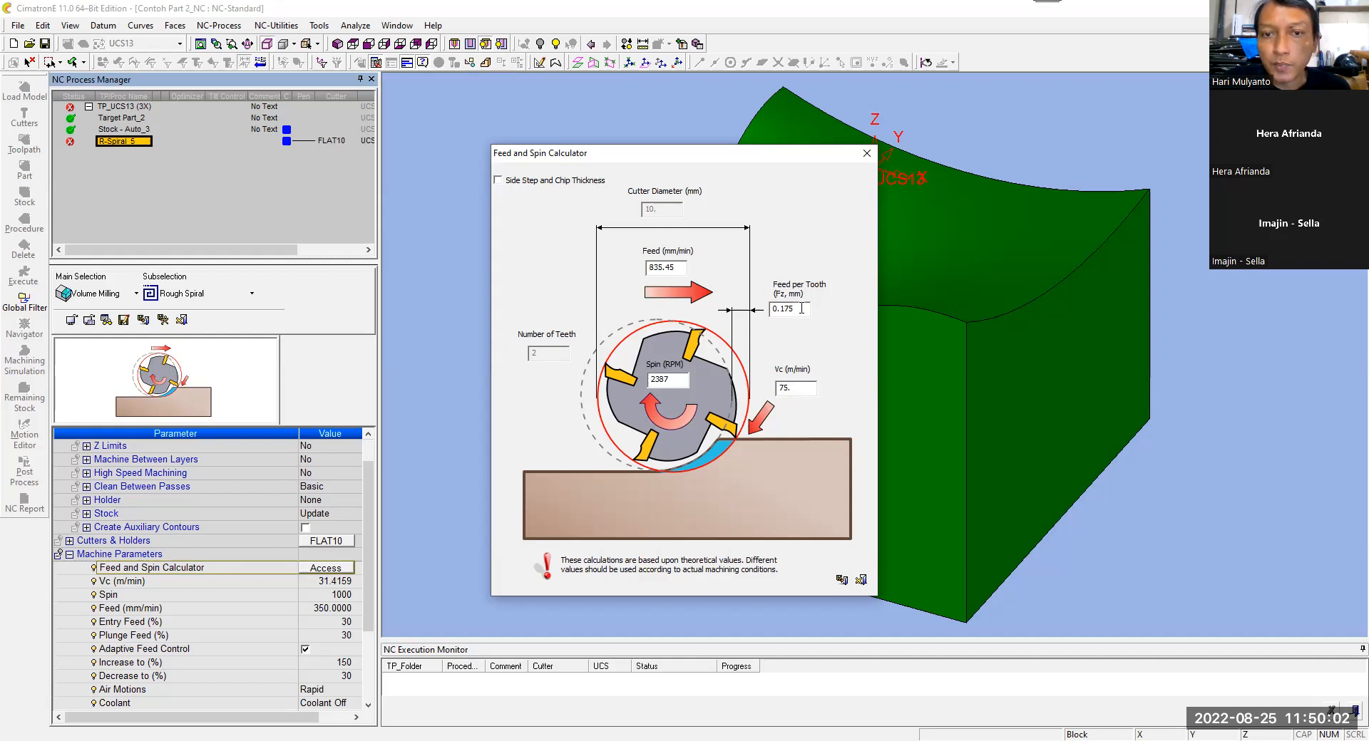
pyautogui.moveTo(801, 308)
pyautogui.moveTo(801, 308); pyautogui.dragTo(783, 310)
pyautogui.press('BackSpace')
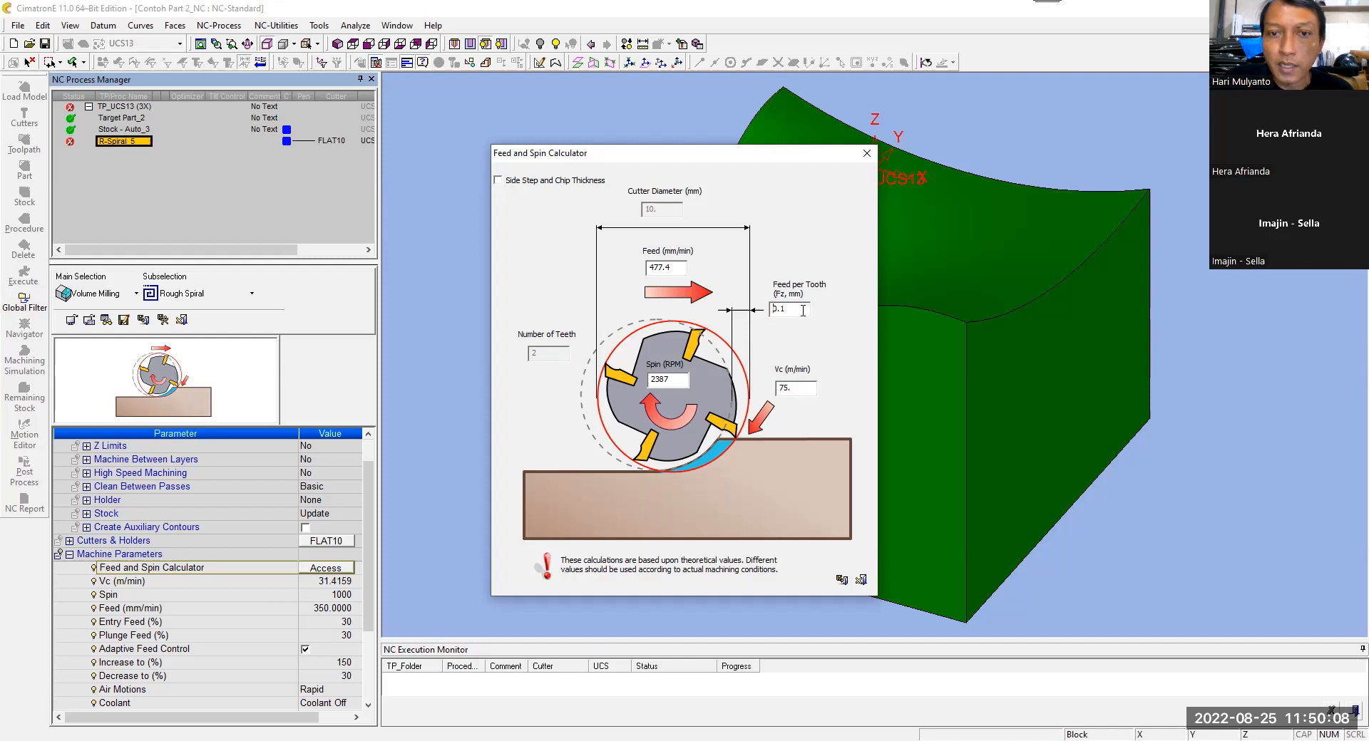
pyautogui.write('75')
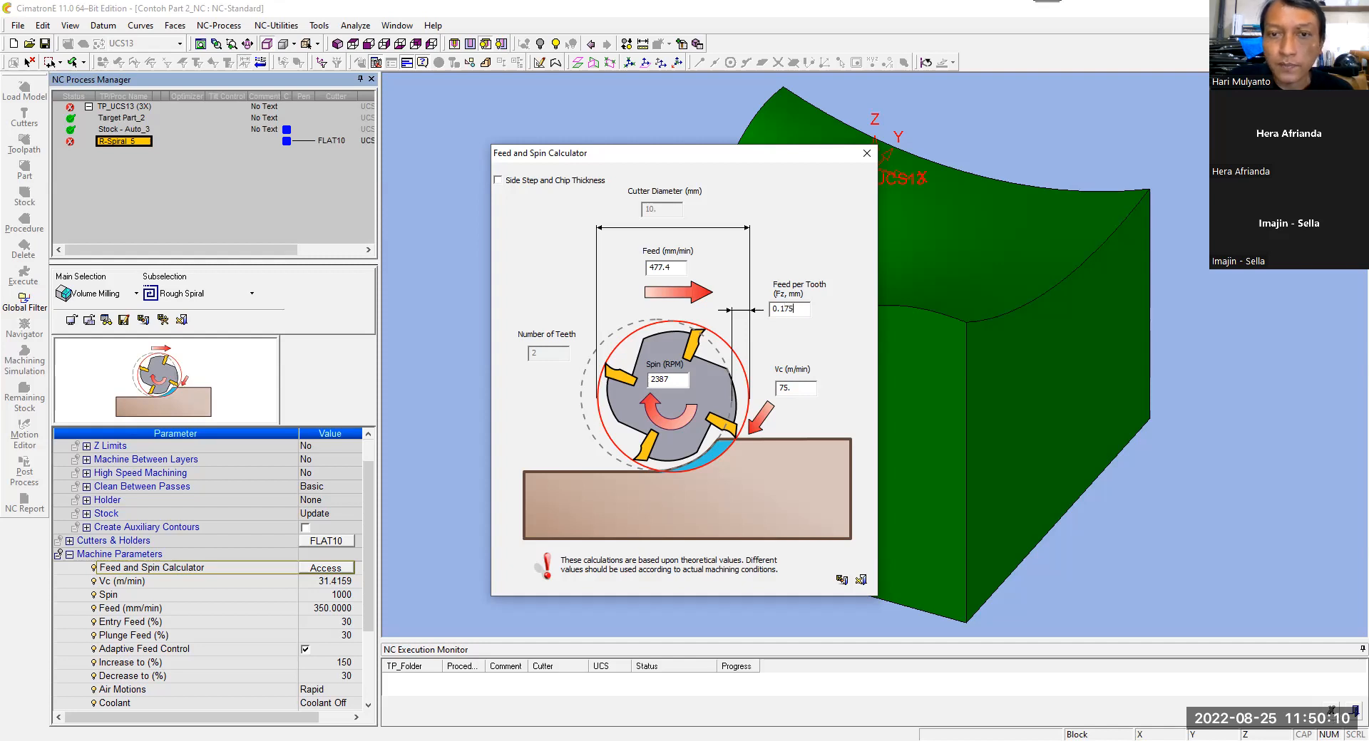
pyautogui.click(796, 386)
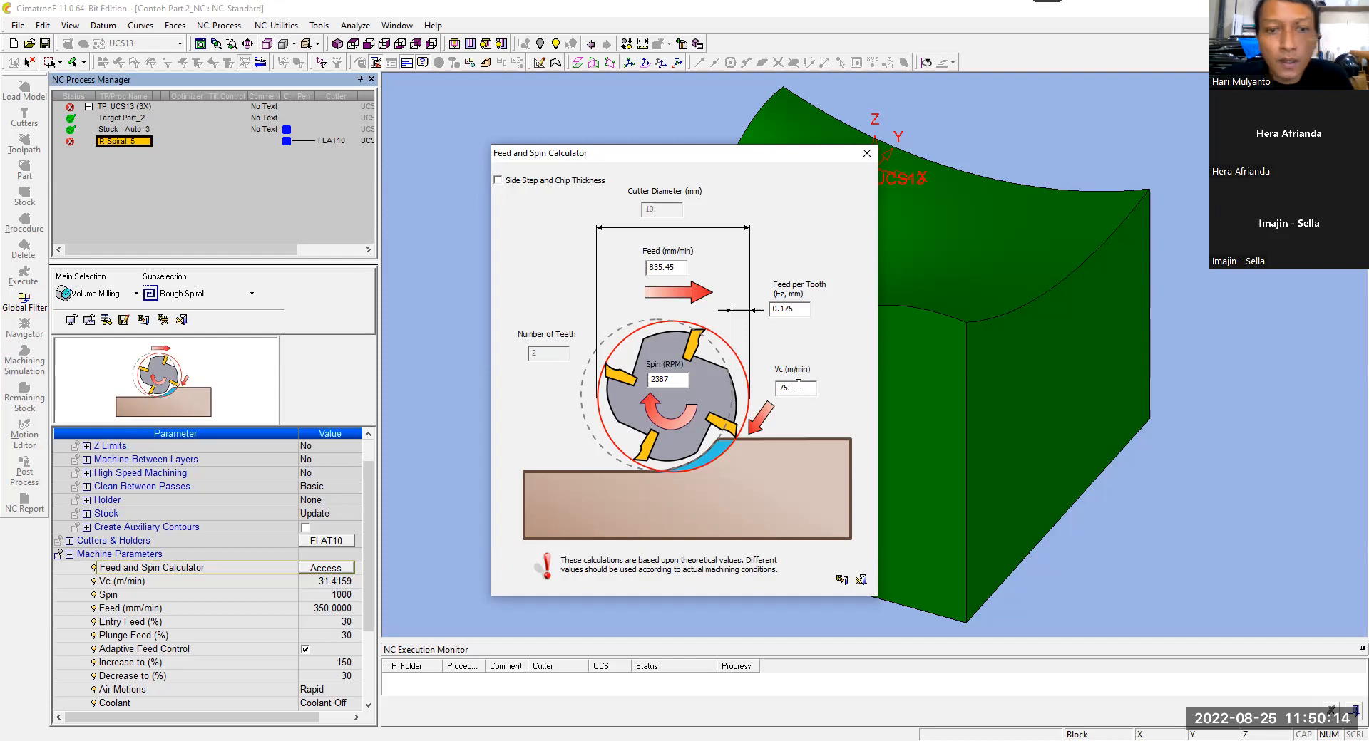
pyautogui.click(841, 580)
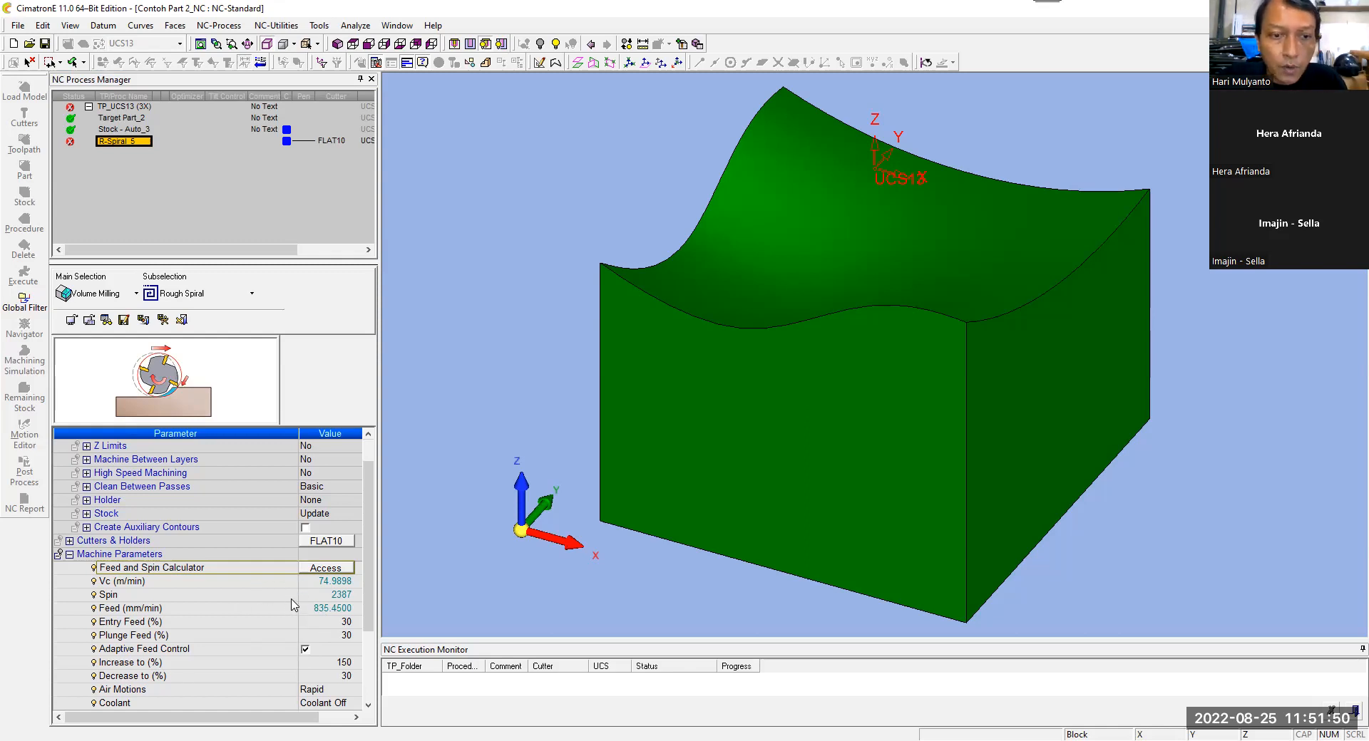
# Step: Set only the procedure's machine parameters from the values stored with the FLAT10 cutter
pyautogui.click(265, 586)
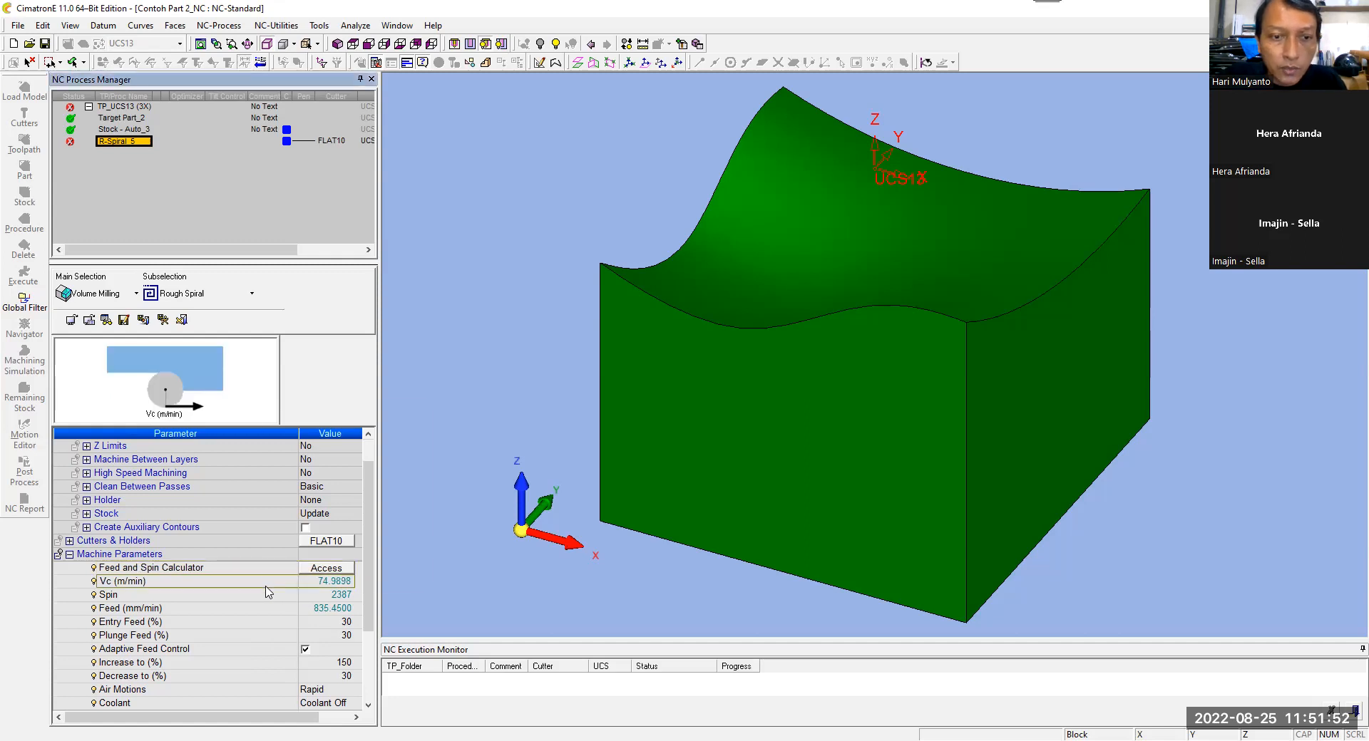
pyautogui.rightClick(265, 587)
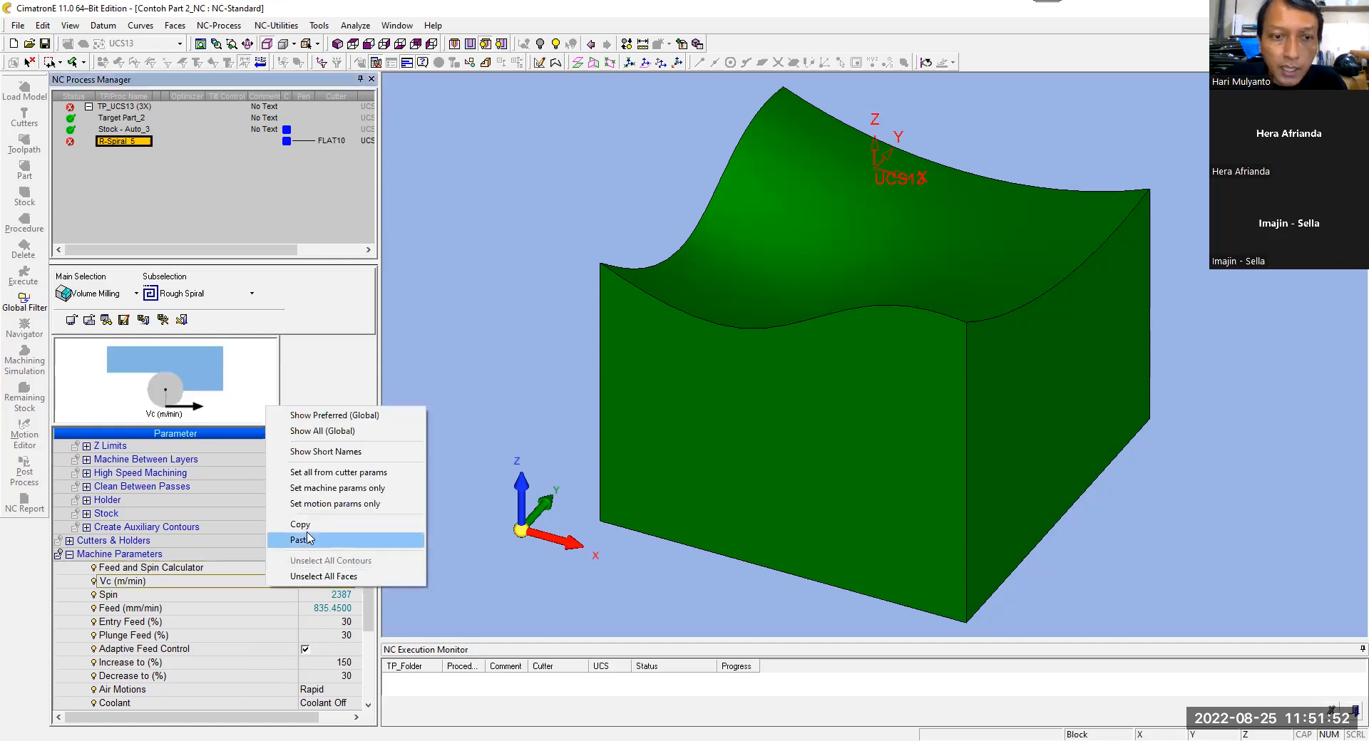
pyautogui.click(350, 494)
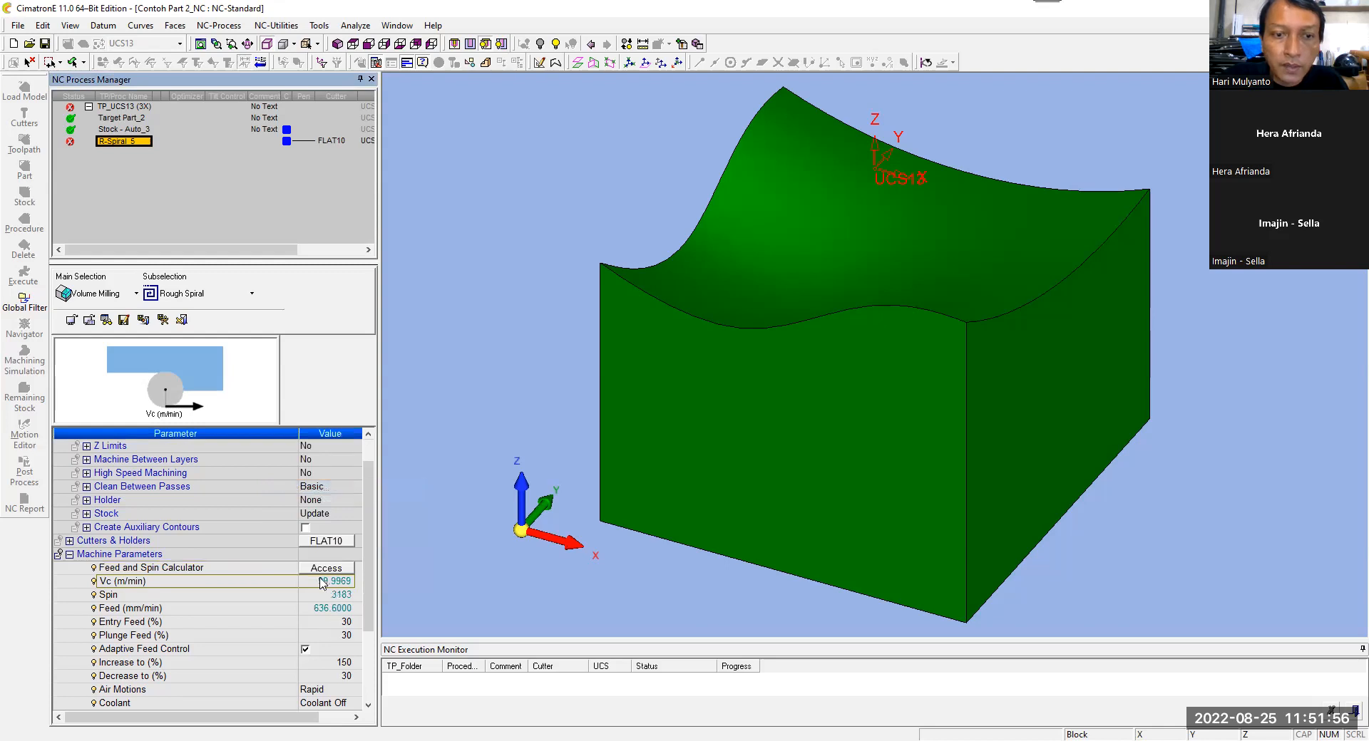
# Step: Review the machining parameters stored with the FLAT10 cutter and close its definition without changes
pyautogui.click(336, 543)
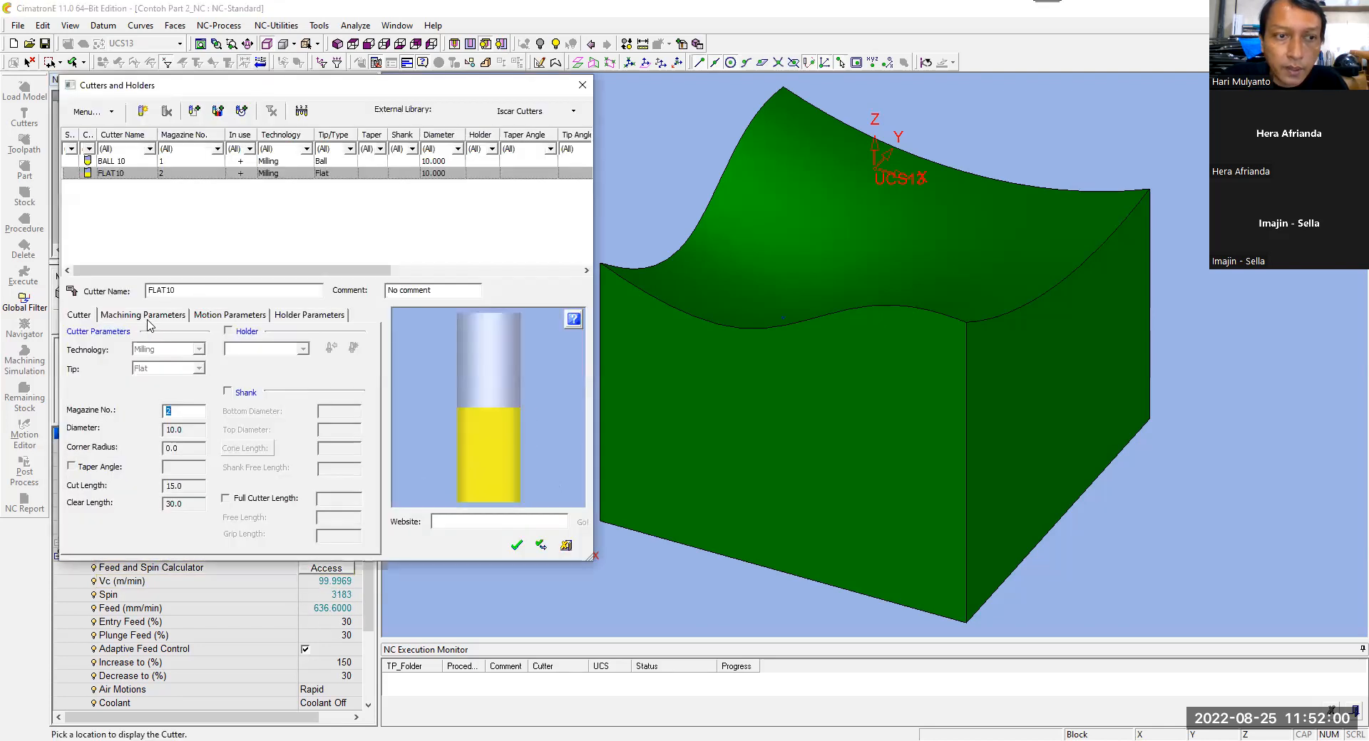
pyautogui.click(153, 316)
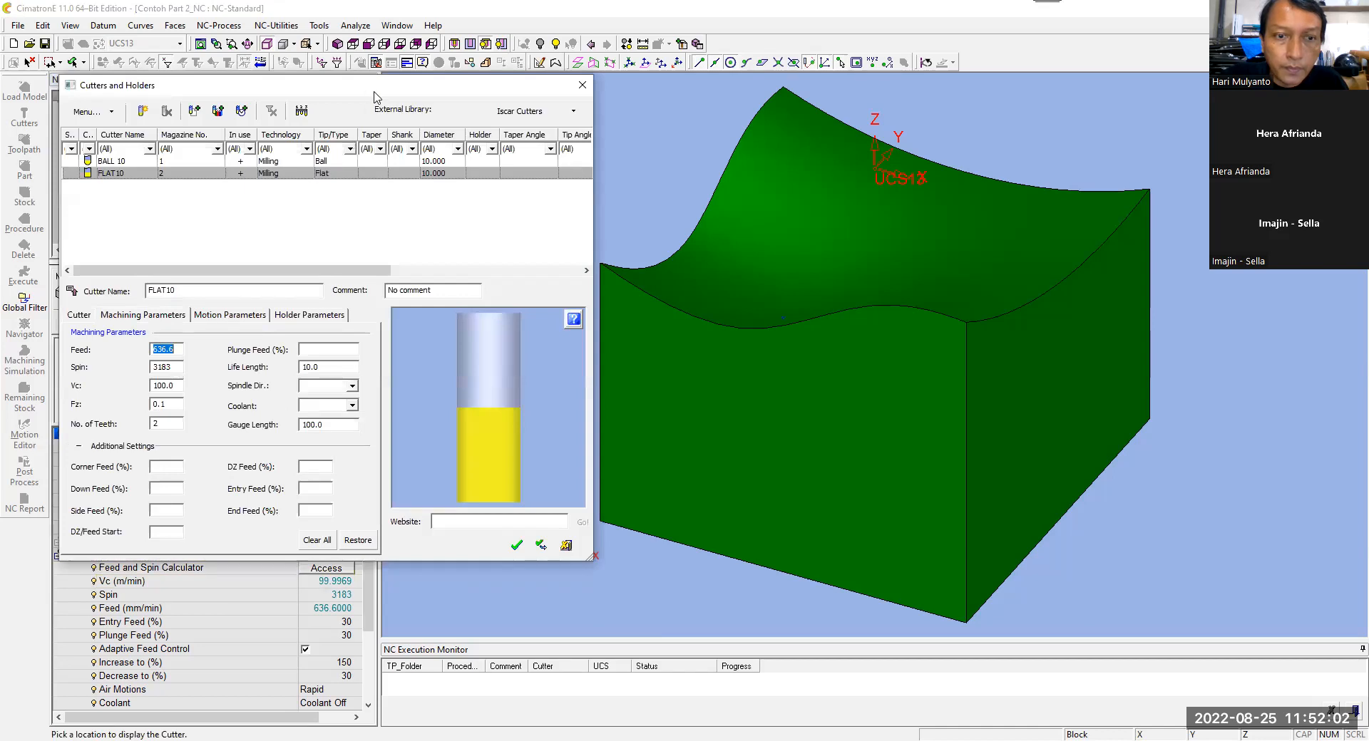
pyautogui.moveTo(484, 85); pyautogui.dragTo(850, 60)
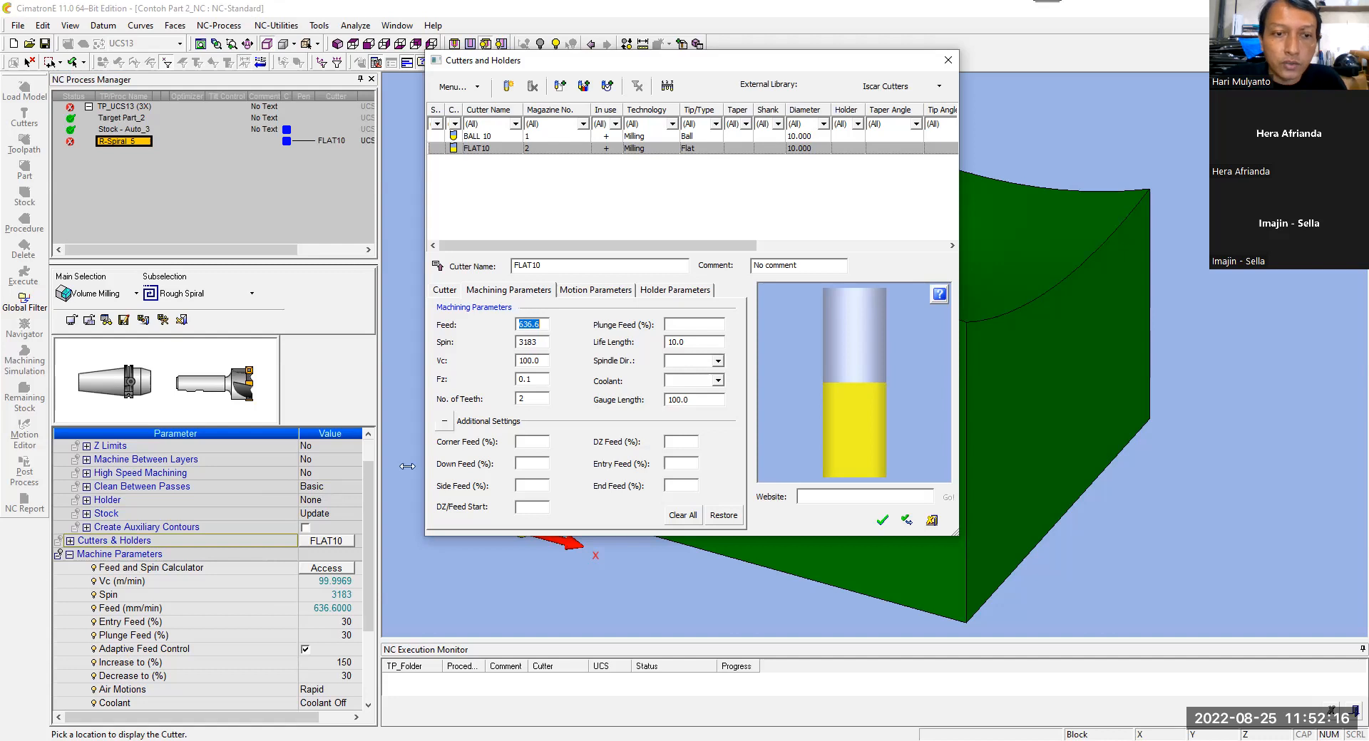
pyautogui.click(929, 518)
# Step: Set all procedure parameters from the cutter parameters and collapse the Machine Parameters group
pyautogui.rightClick(275, 580)
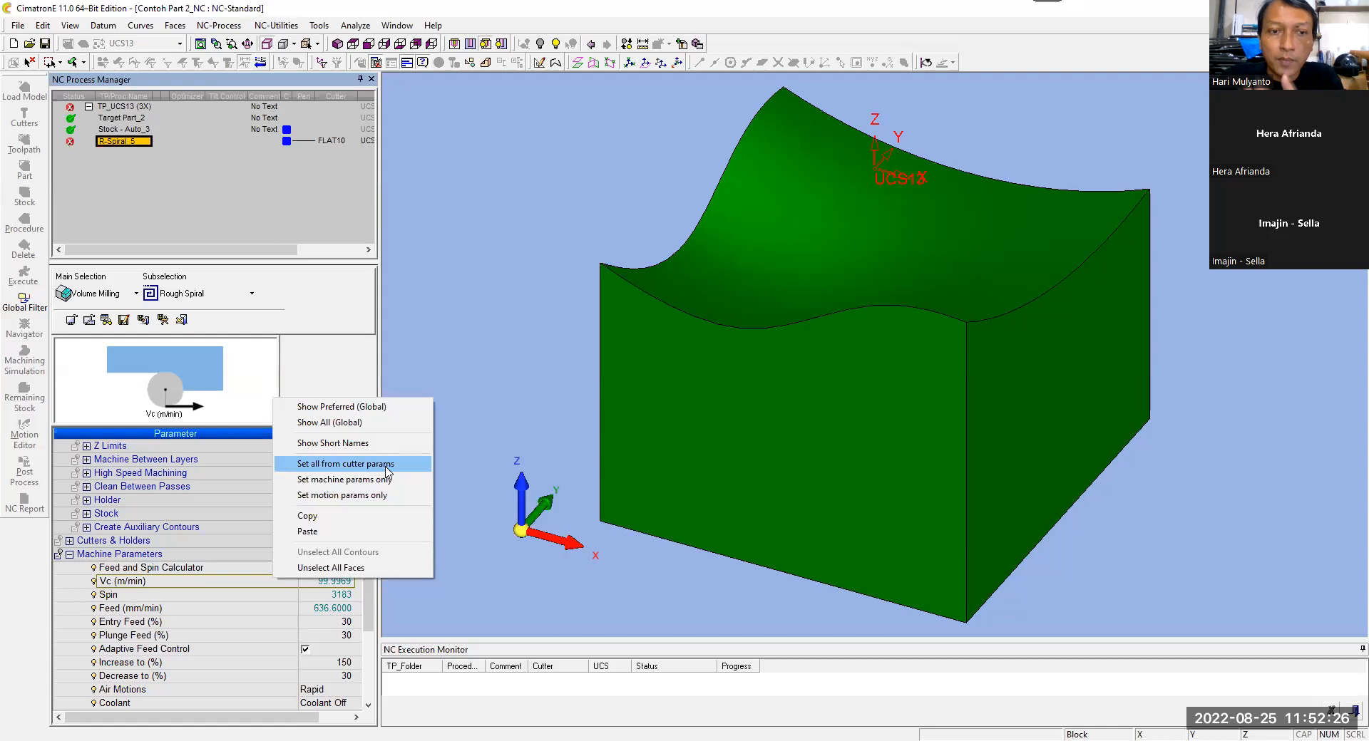
pyautogui.click(371, 464)
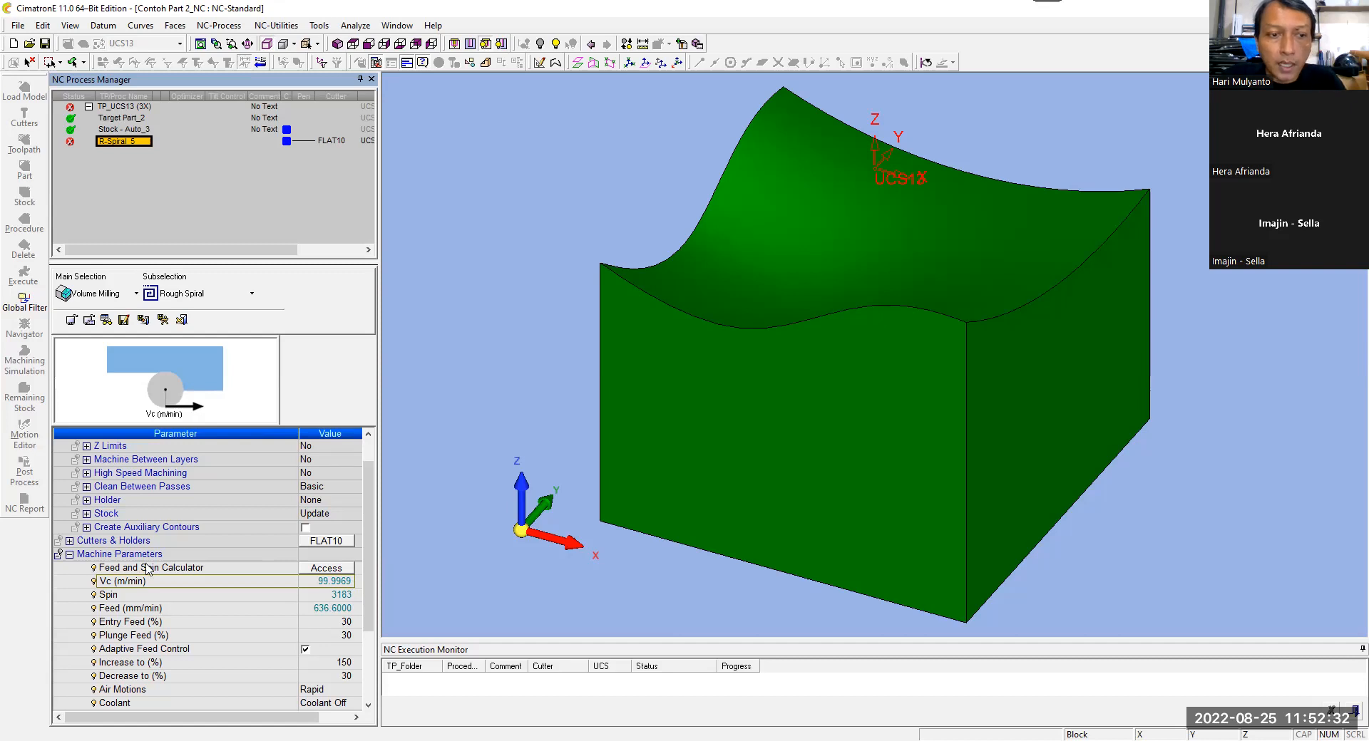
pyautogui.click(69, 553)
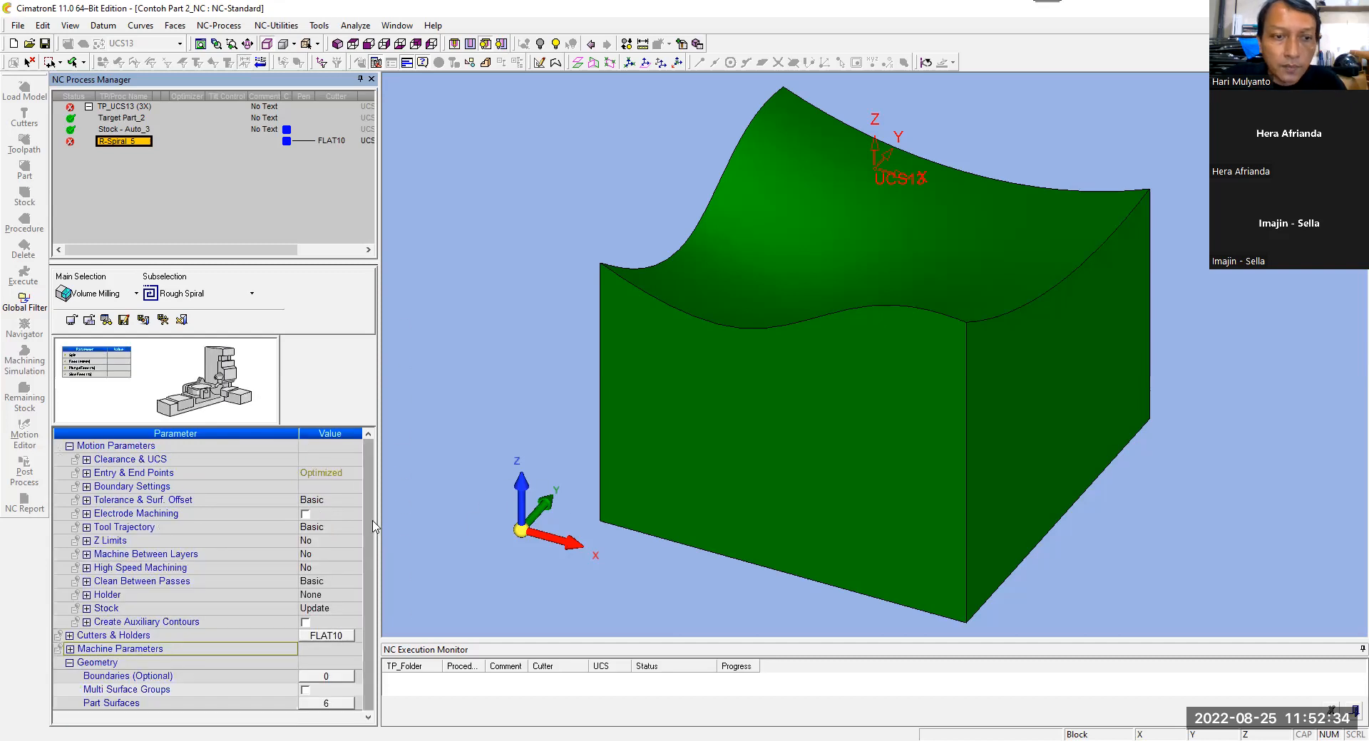
# Step: Set the ramp angle to 5 in the procedure's Entry & End Points parameters
pyautogui.click(87, 473)
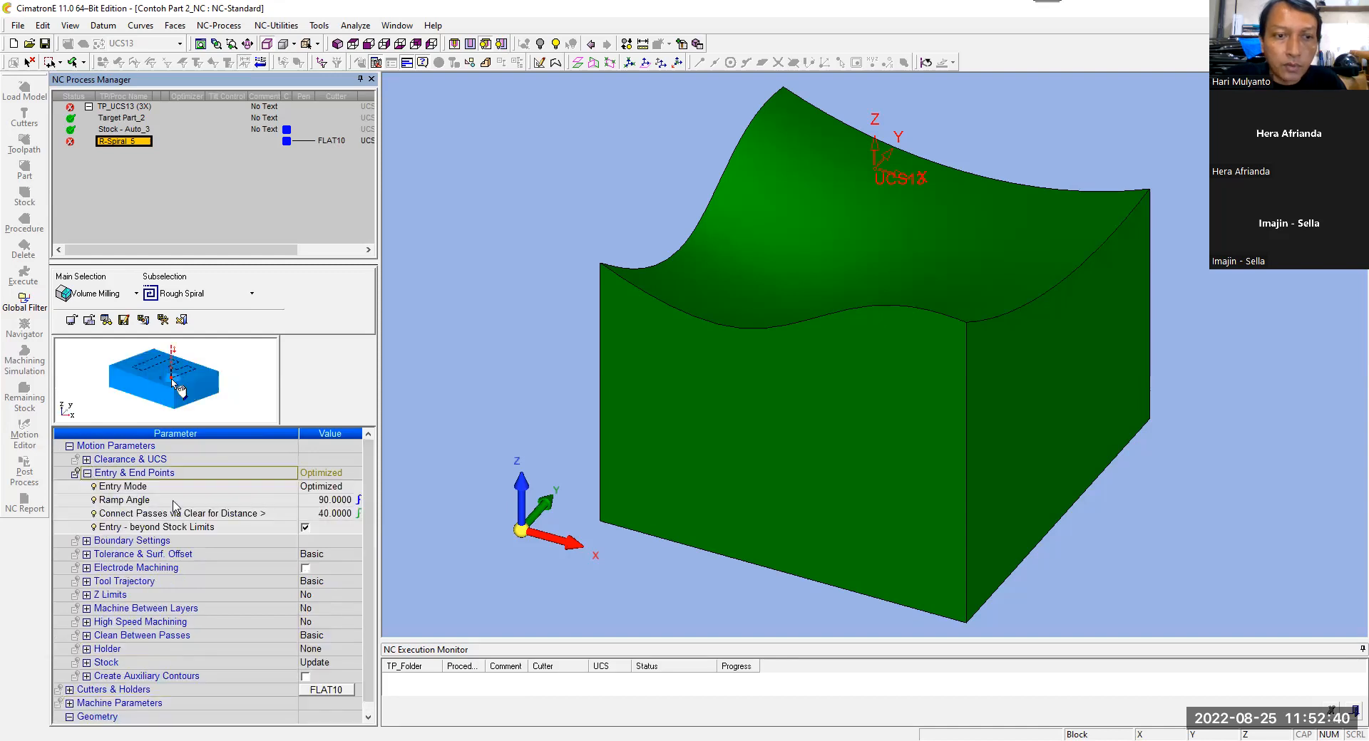
pyautogui.moveTo(461, 373)
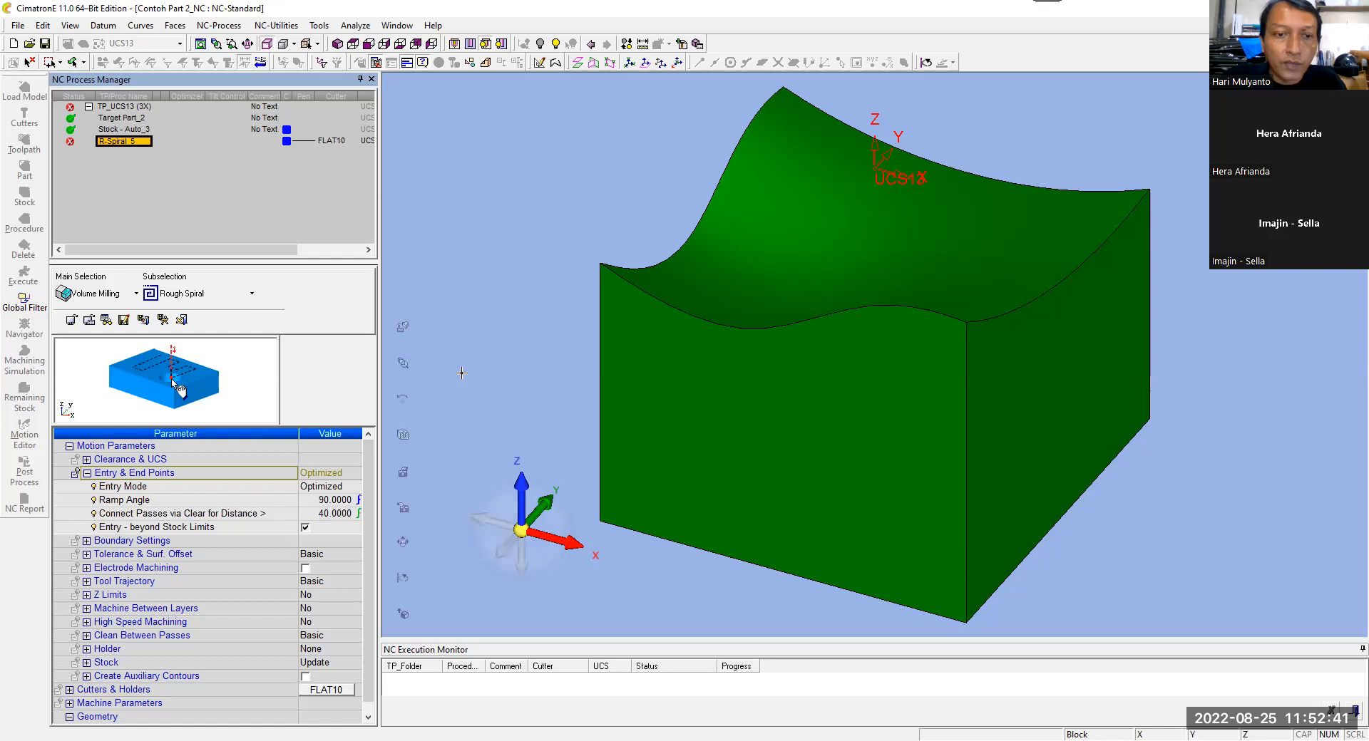
pyautogui.click(221, 501)
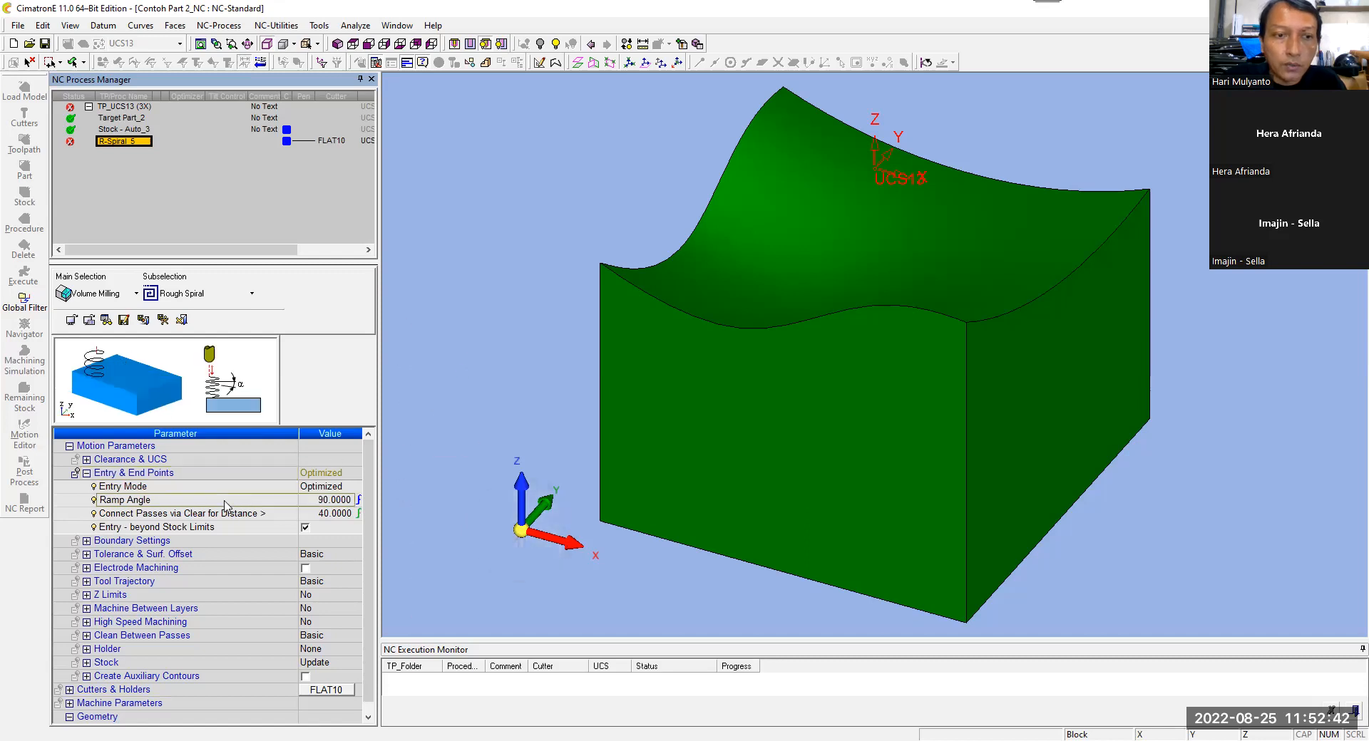
pyautogui.click(303, 502)
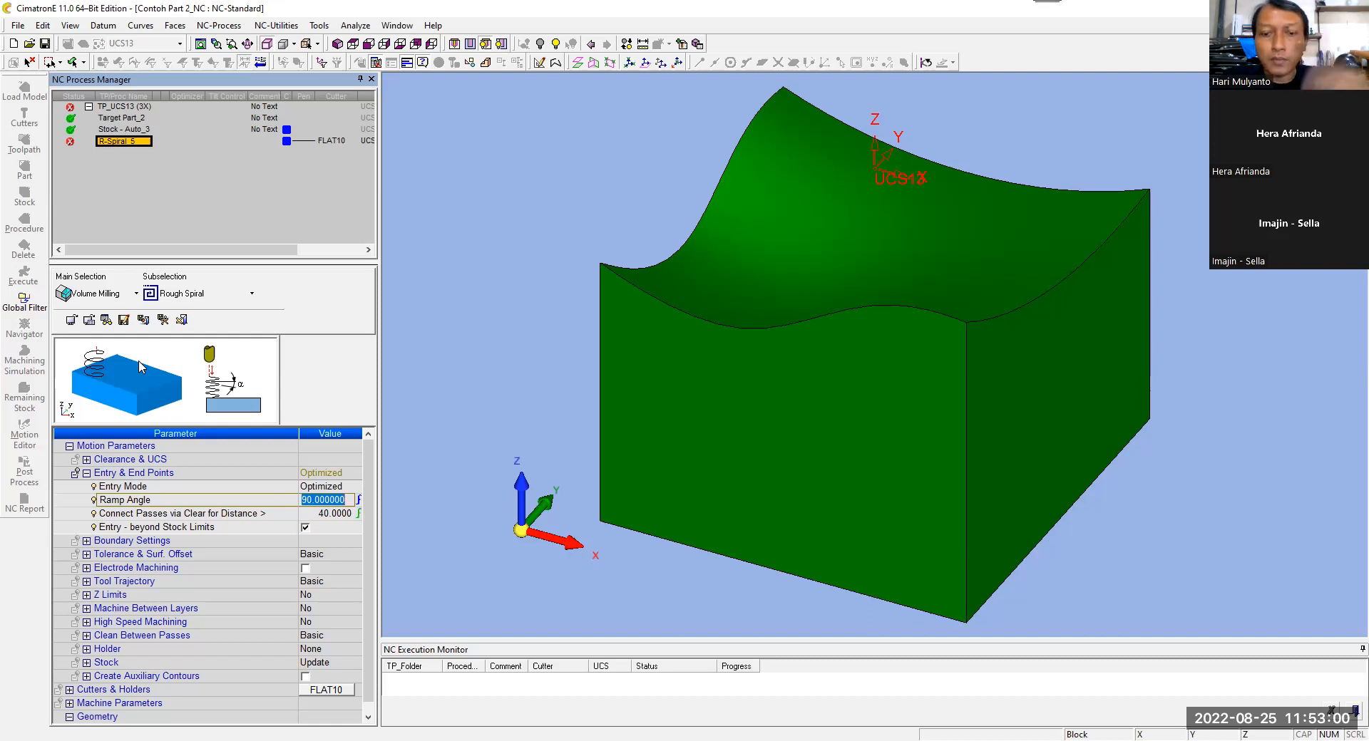
pyautogui.write('5')
pyautogui.press('Return')
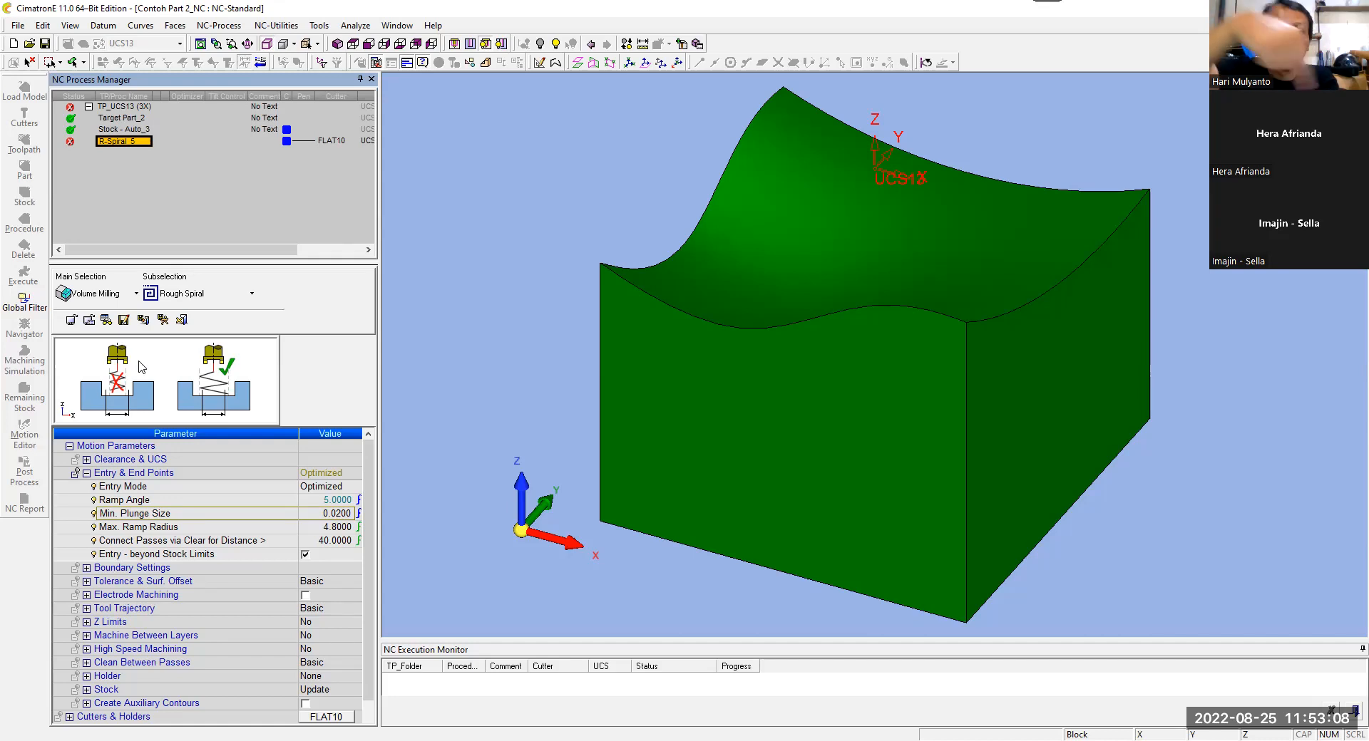
pyautogui.click(86, 473)
# Step: Set the part surface offset to 0.2 in the Tolerance & Surf. Offset parameters
pyautogui.click(86, 500)
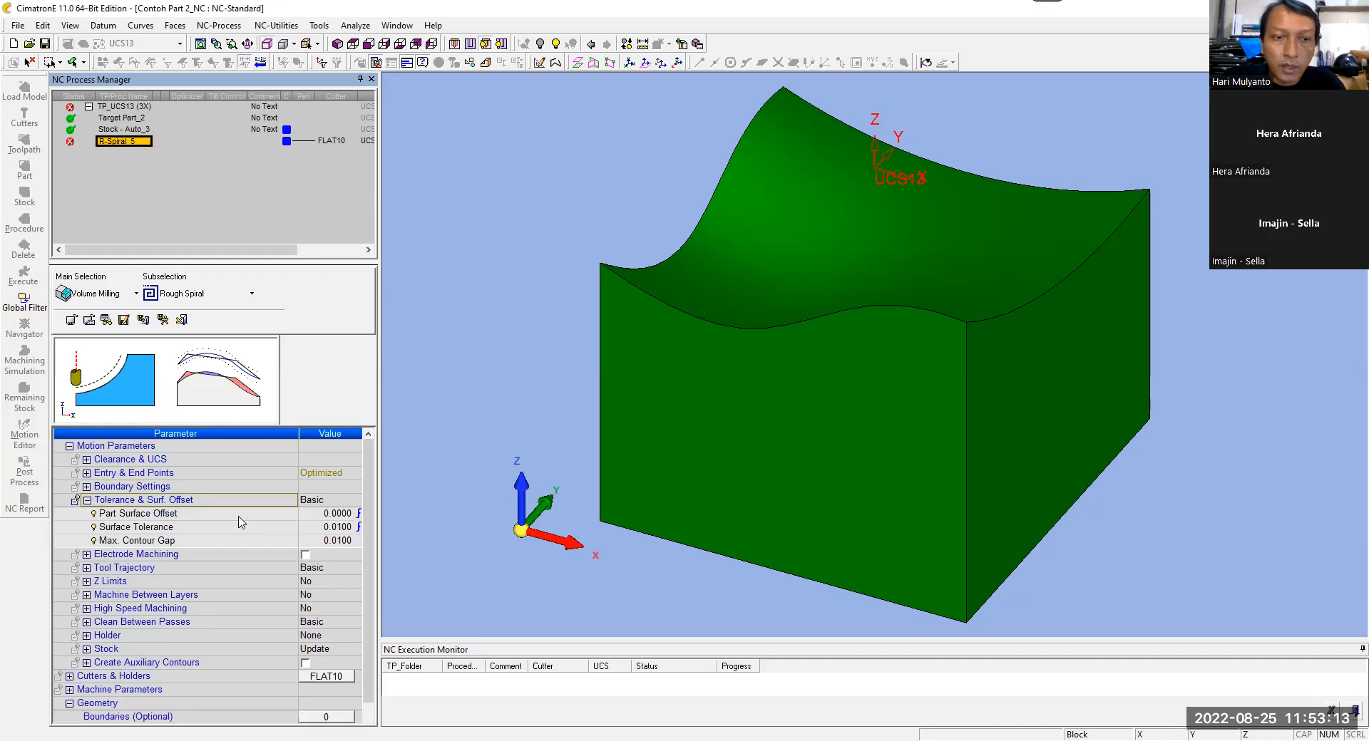
pyautogui.click(304, 513)
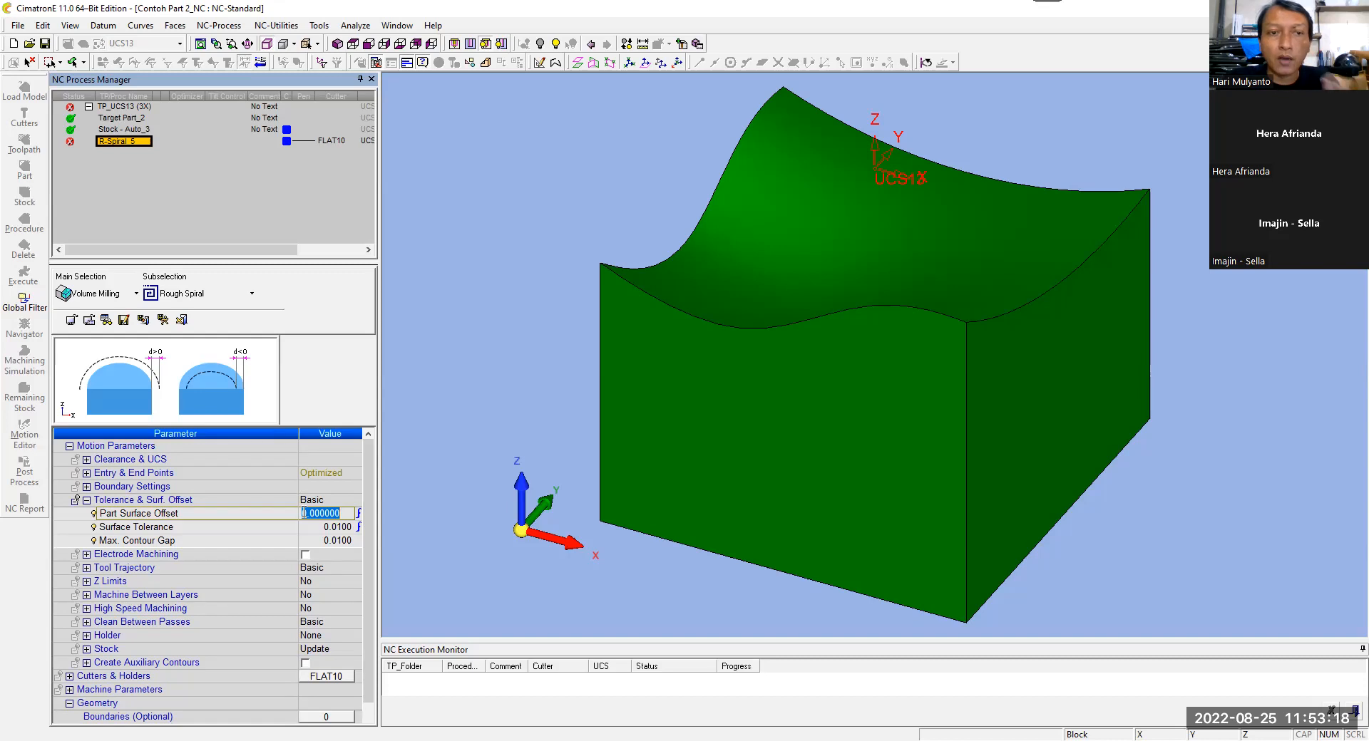
pyautogui.write('0.2')
pyautogui.press('Return')
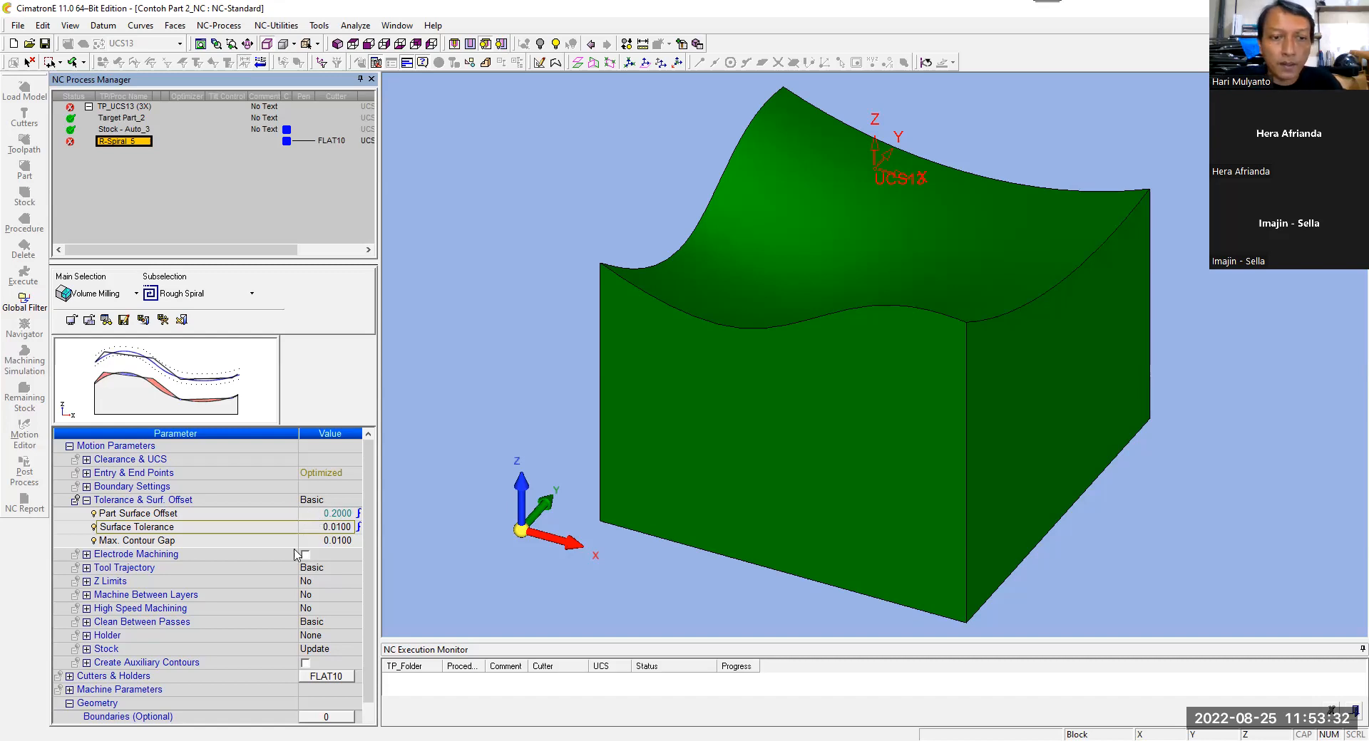
# Step: Set the fixed vertical step to 2 in the procedure's Tool Trajectory parameters
pyautogui.click(86, 568)
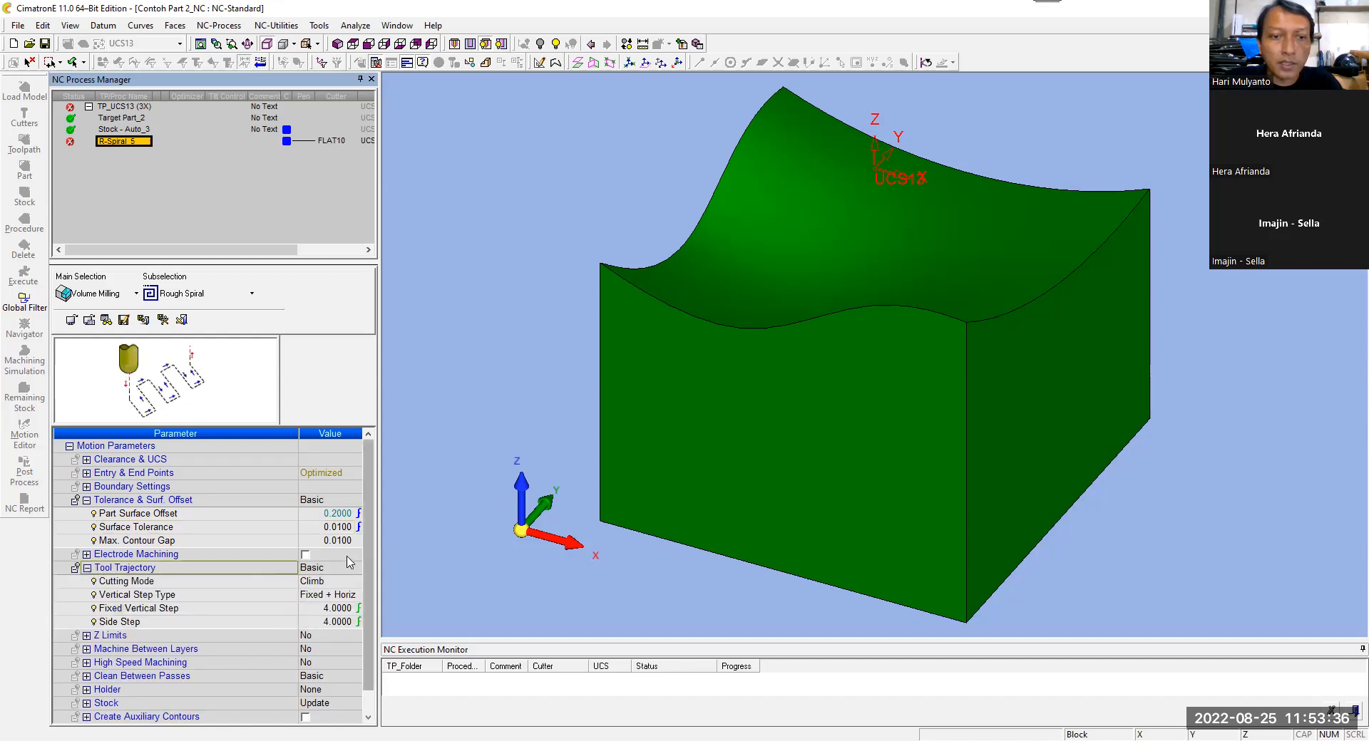
pyautogui.click(211, 614)
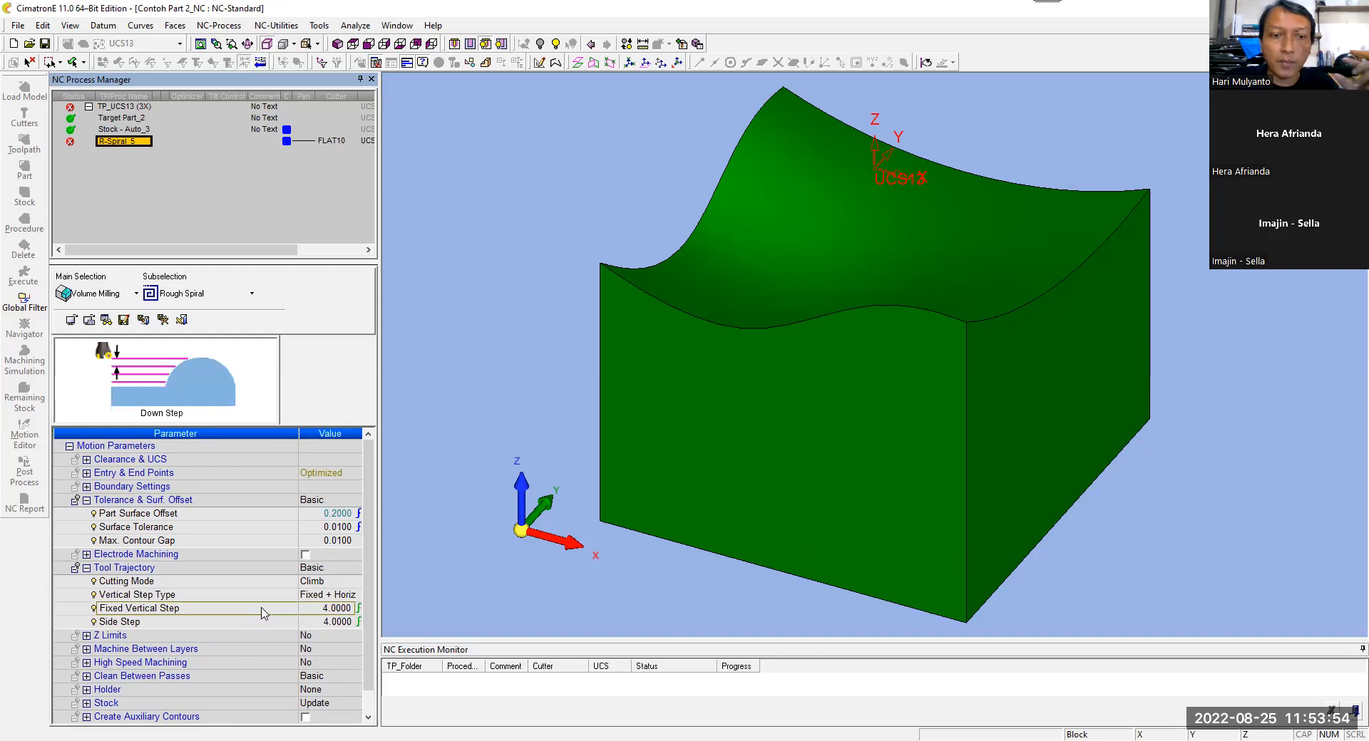
pyautogui.click(317, 609)
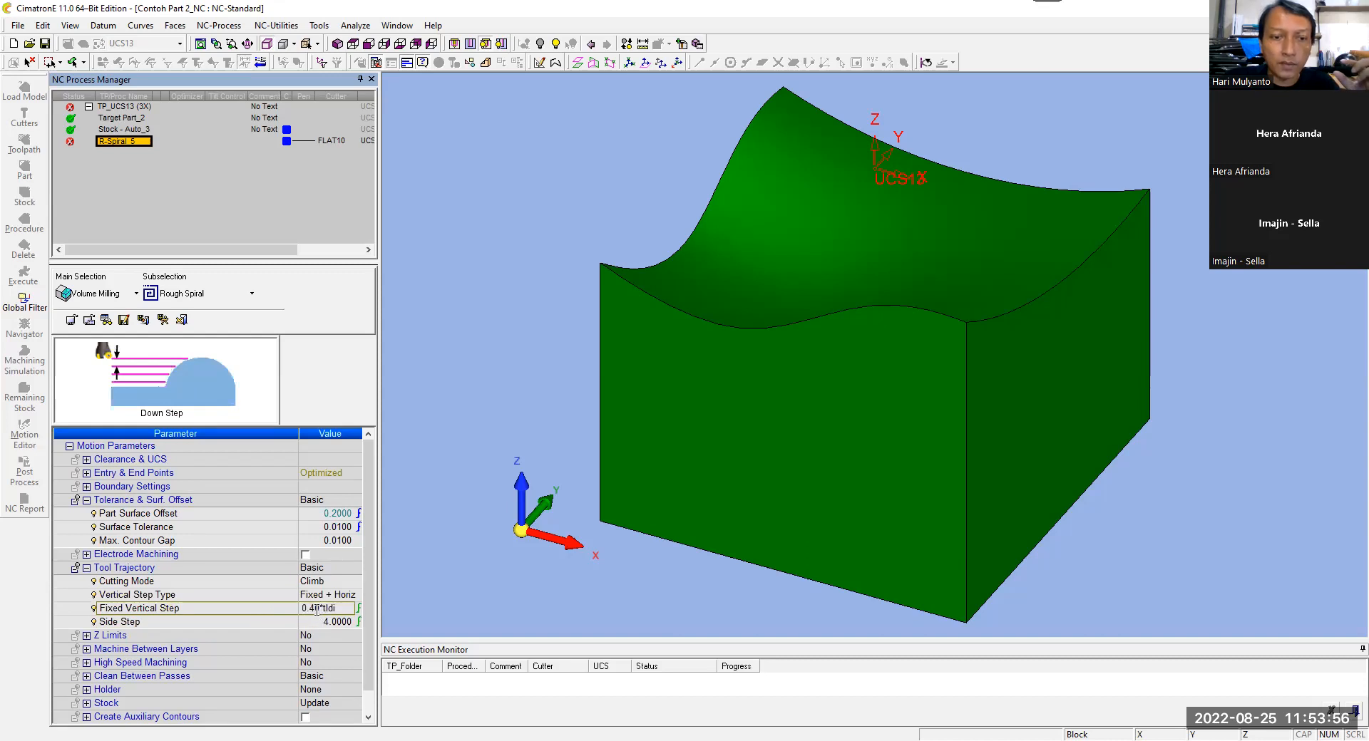
pyautogui.moveTo(340, 610); pyautogui.dragTo(227, 616)
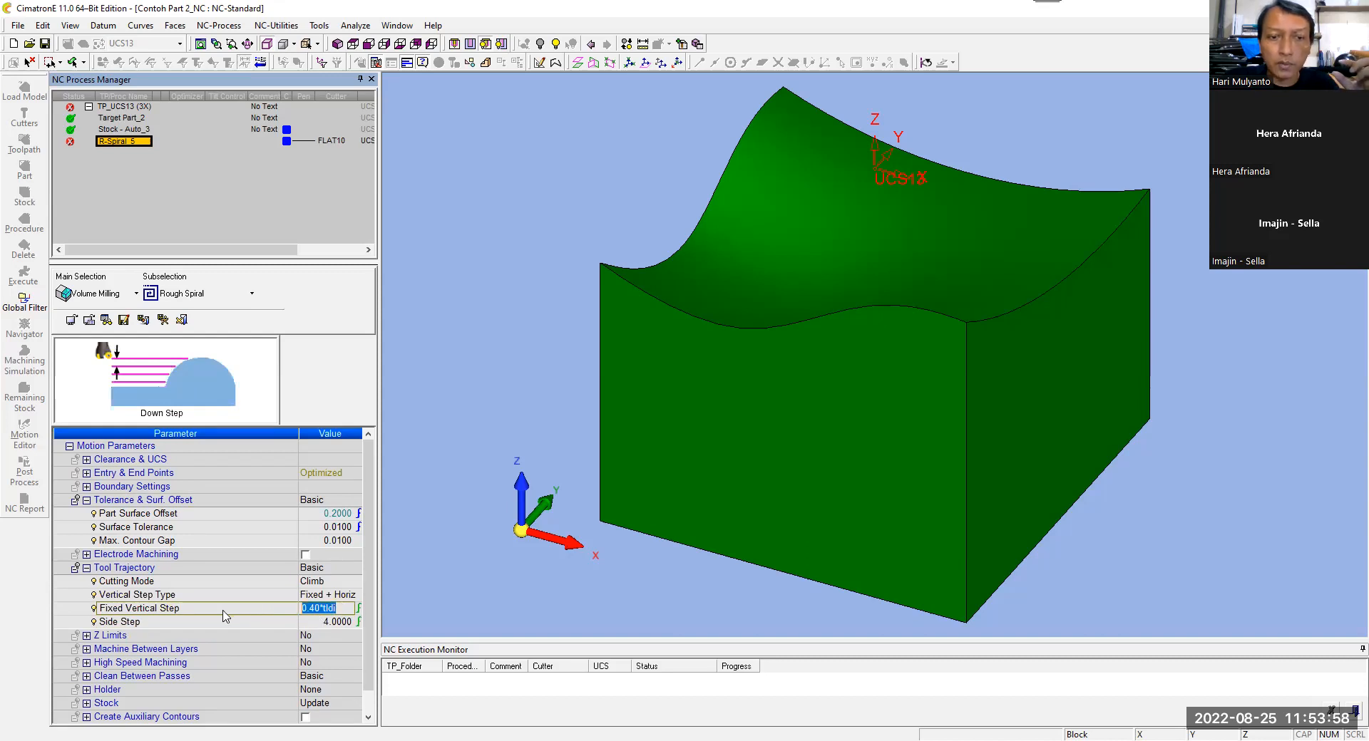
pyautogui.write('2')
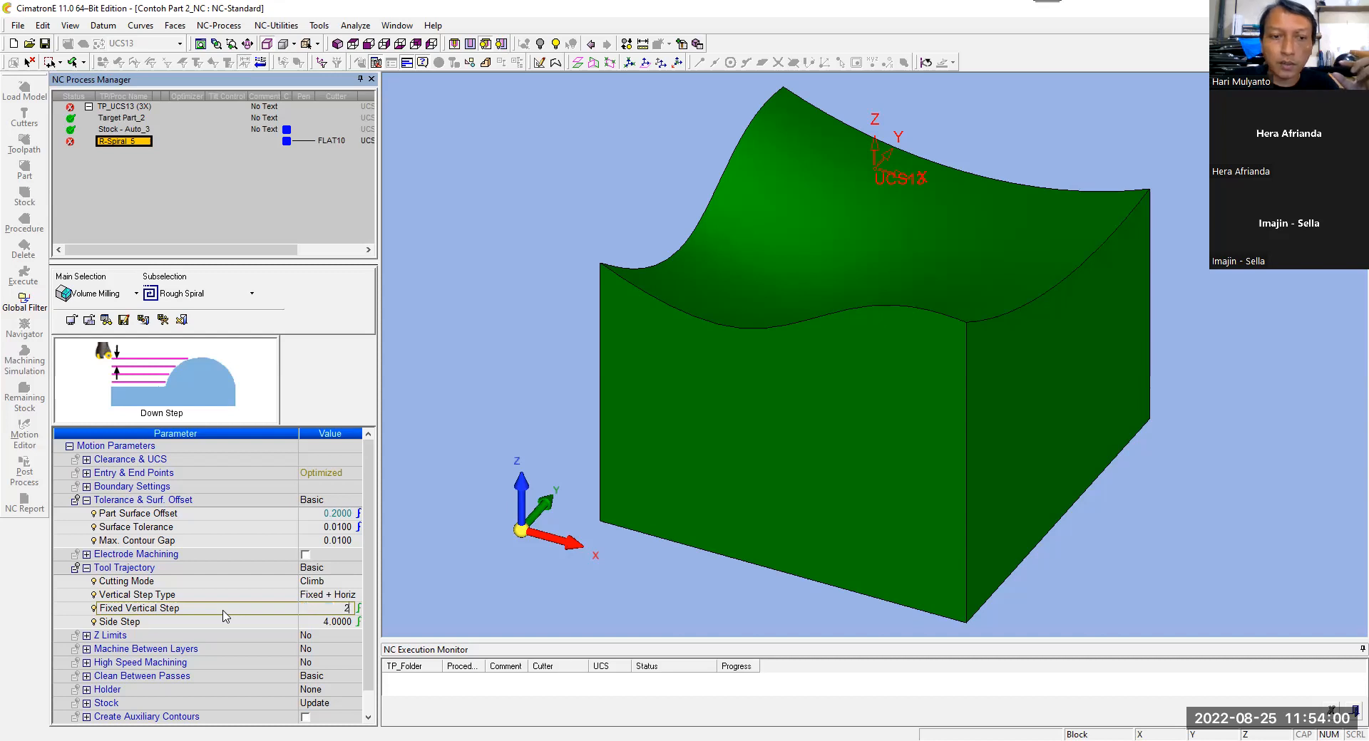
pyautogui.press('Return')
# Step: Review the side step, fixed vertical step and part surface offset without changing their values
pyautogui.doubleClick(311, 623)
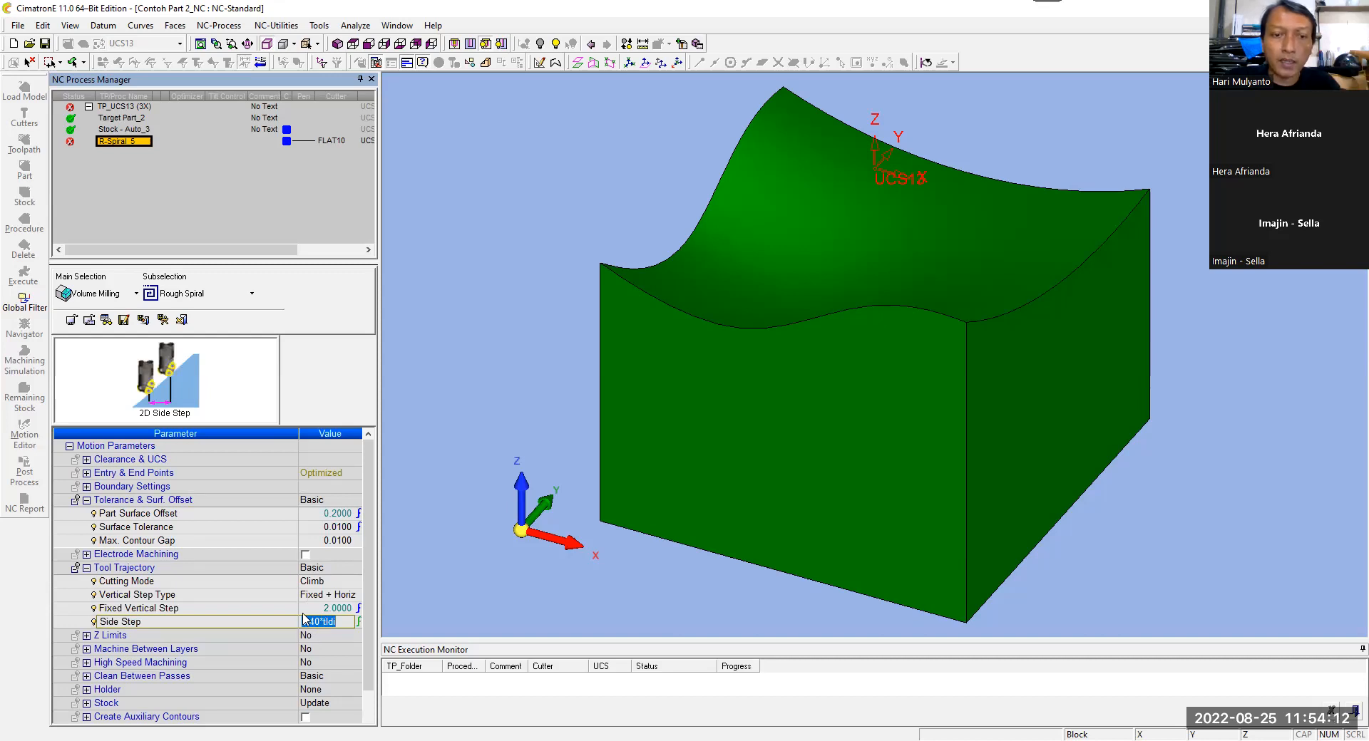
pyautogui.click(300, 611)
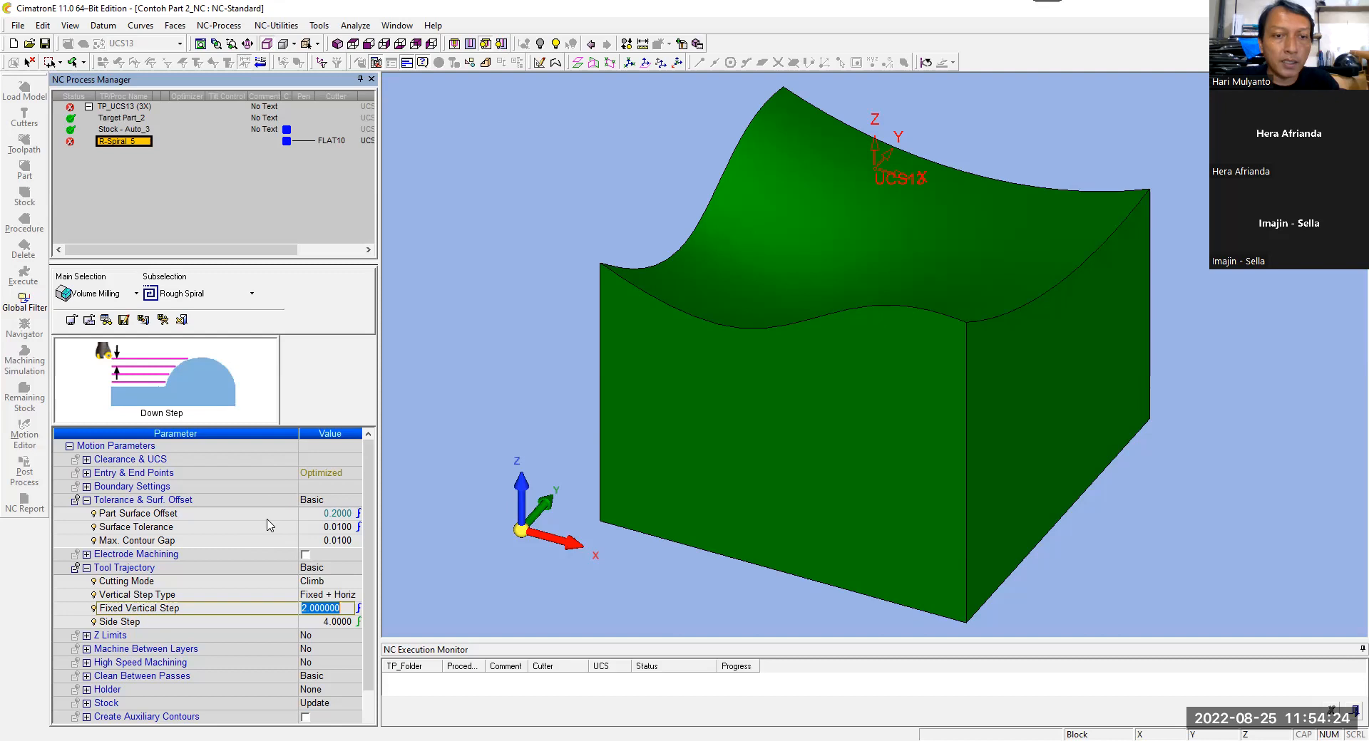
pyautogui.press('Return')
pyautogui.click(246, 622)
pyautogui.click(238, 515)
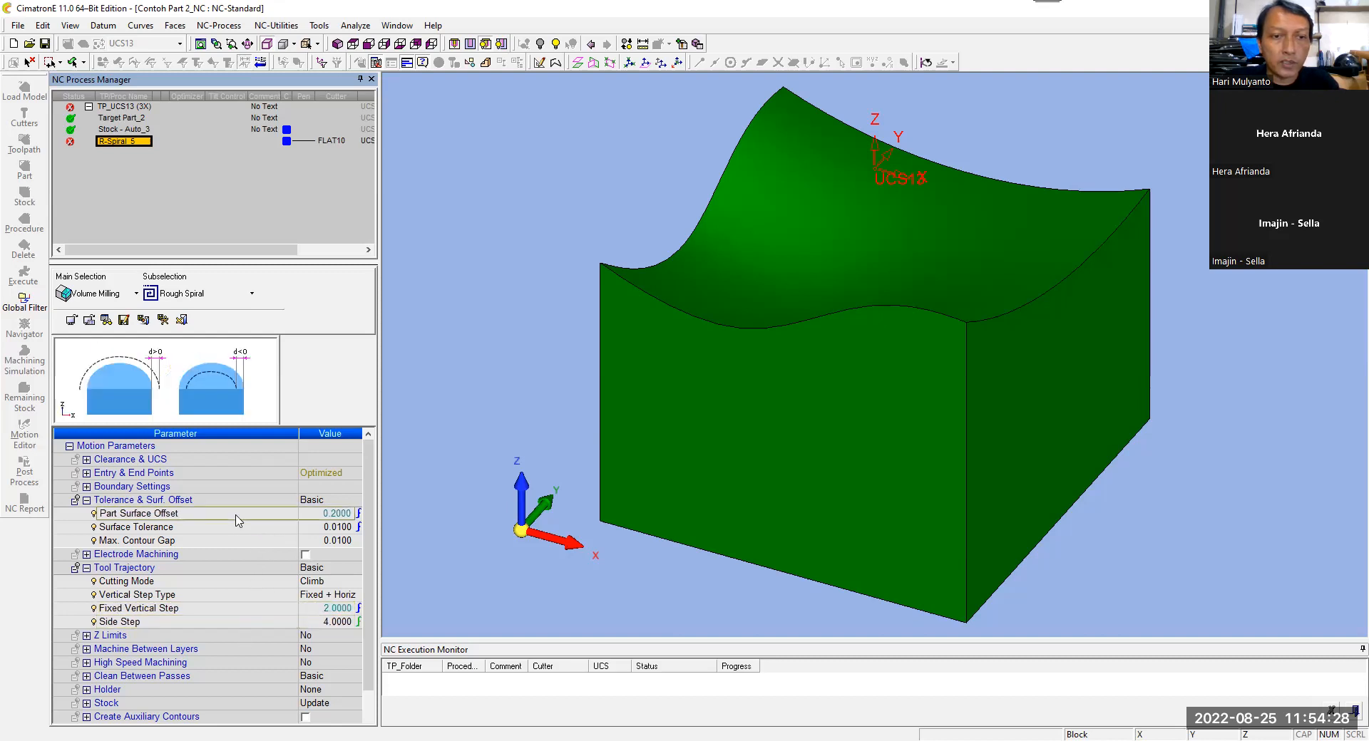
# Step: Review the ramp angle, part surface offset, surface tolerance, fixed vertical step and side step of the Rough Spiral procedure
pyautogui.click(86, 472)
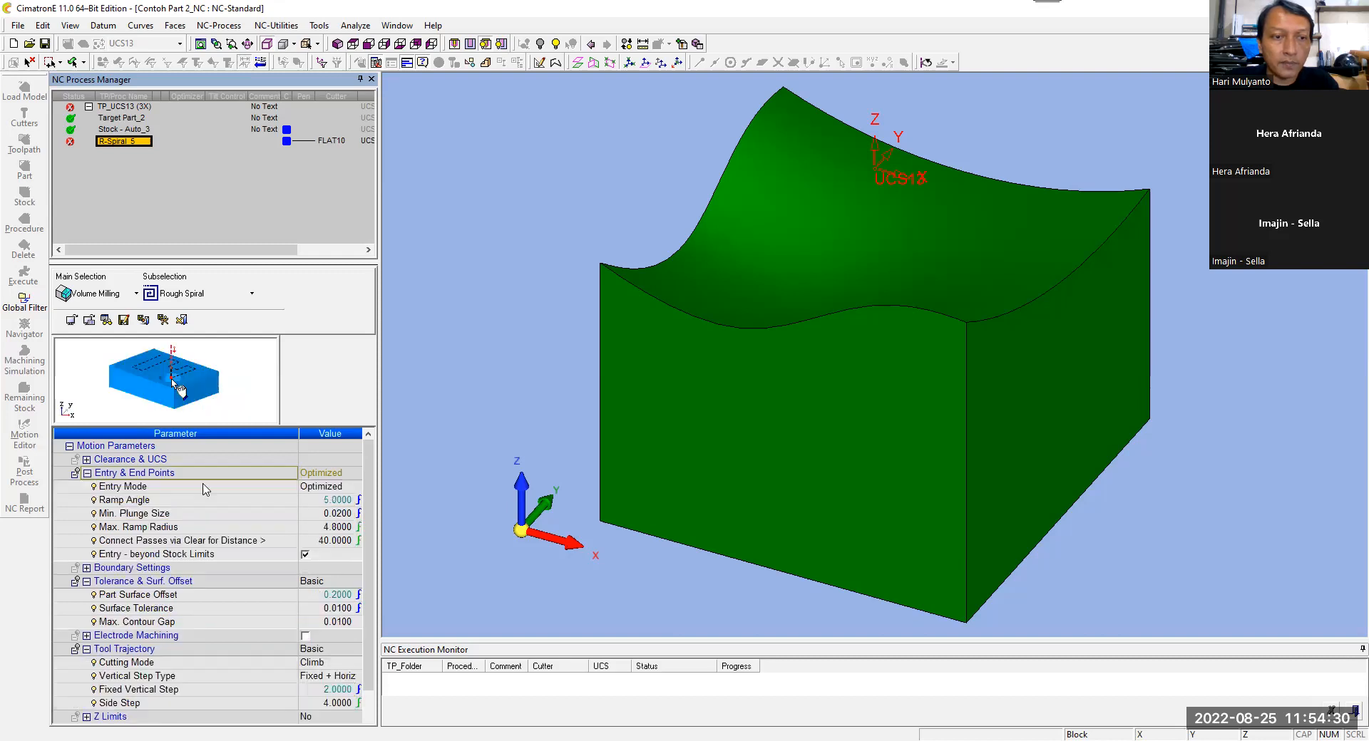
pyautogui.click(225, 501)
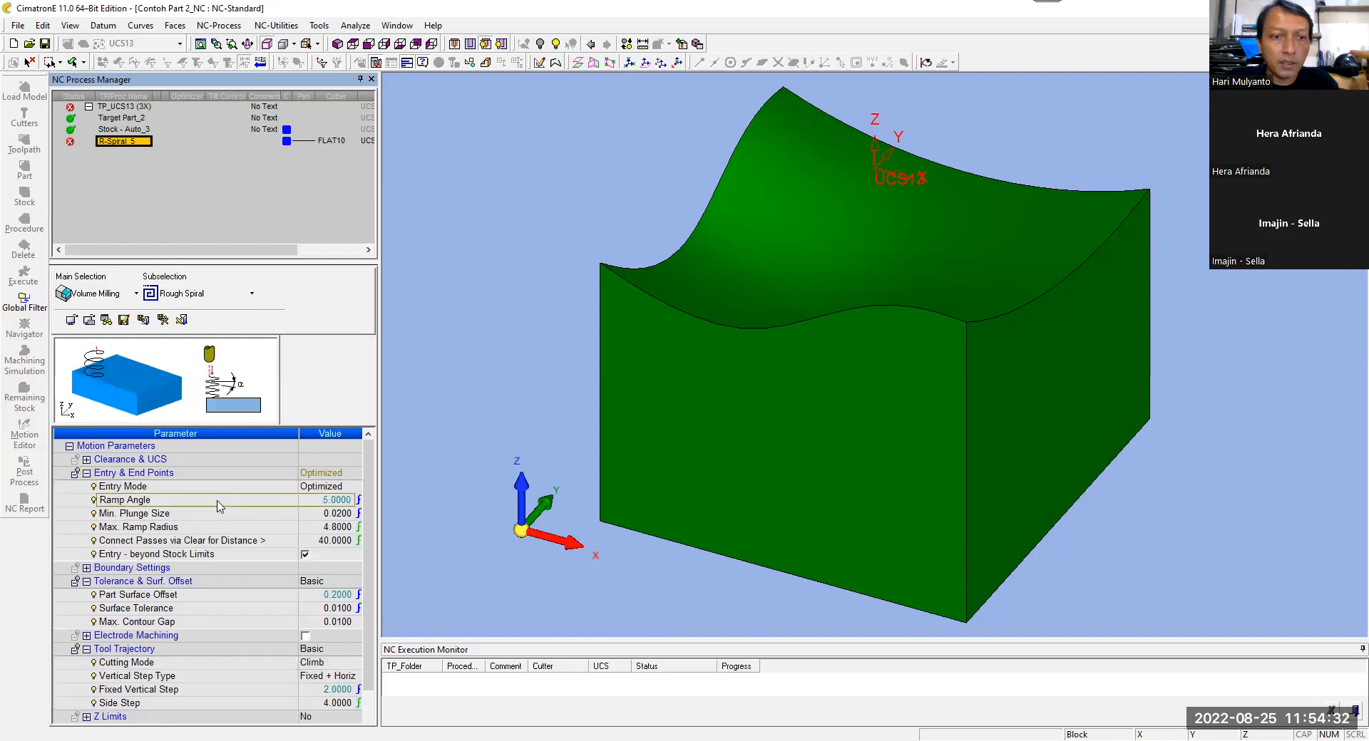
pyautogui.click(227, 596)
pyautogui.click(224, 611)
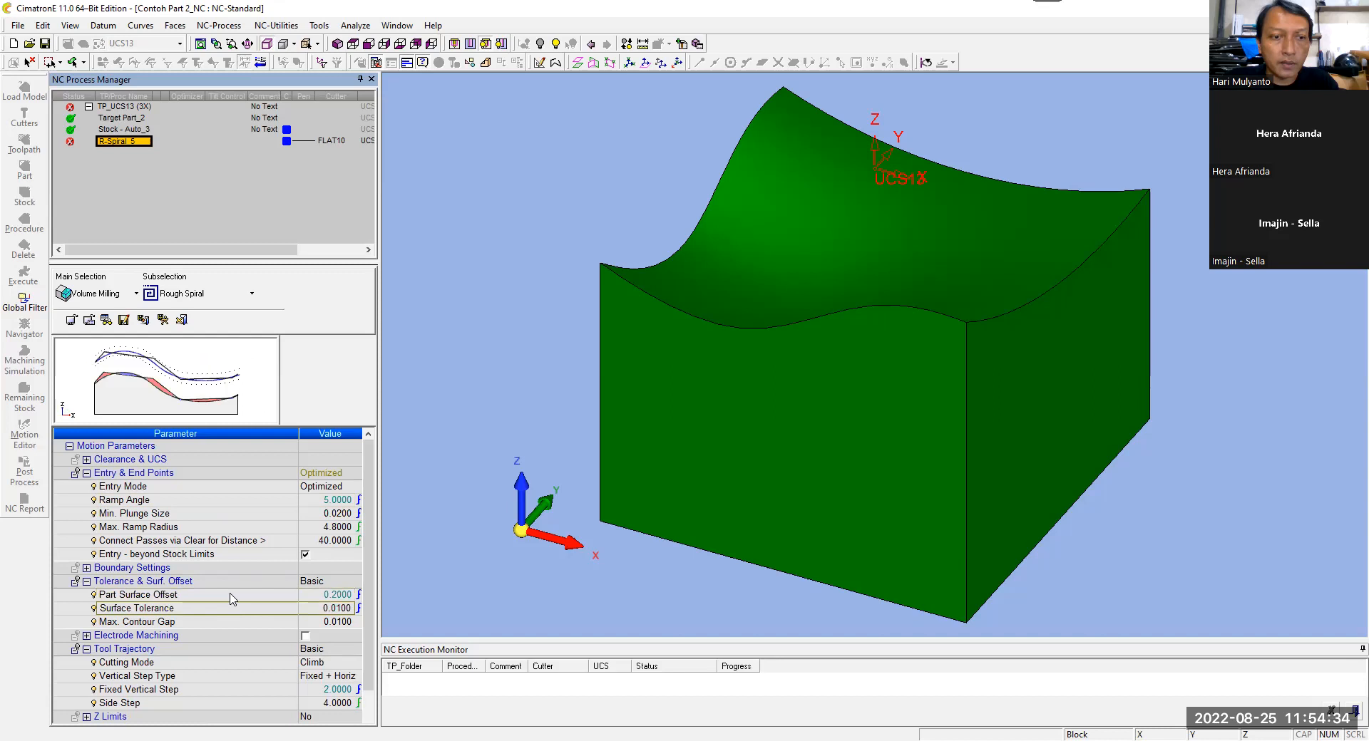
pyautogui.click(241, 691)
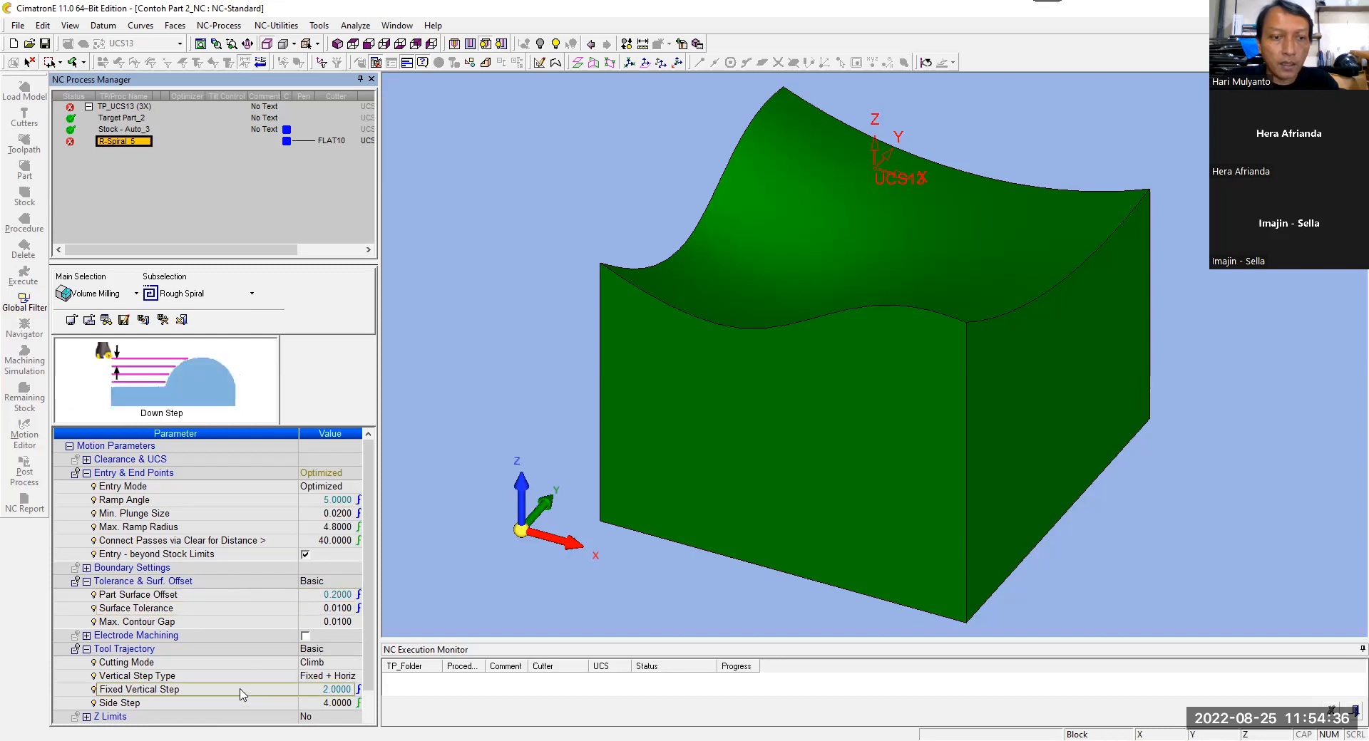
pyautogui.click(241, 706)
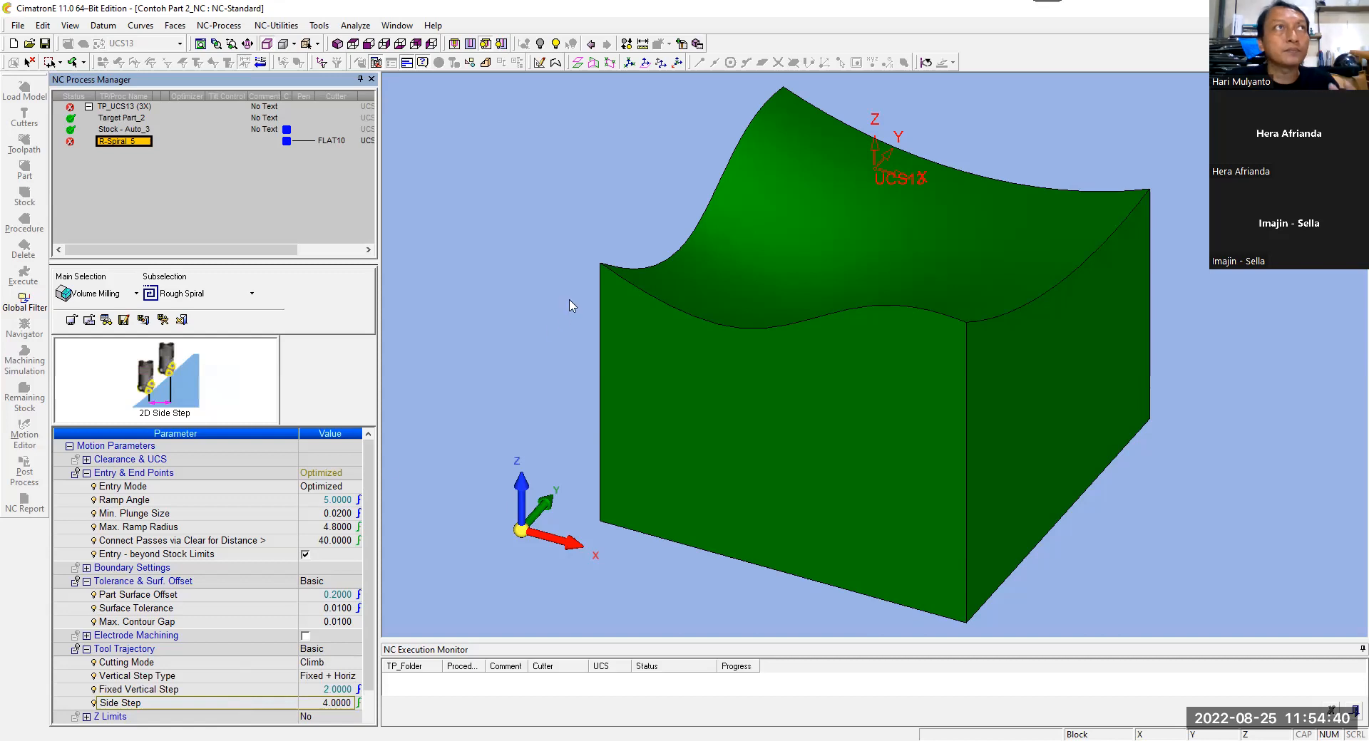
# Step: Save and calculate the Rough Spiral procedure
pyautogui.rightClick(551, 212)
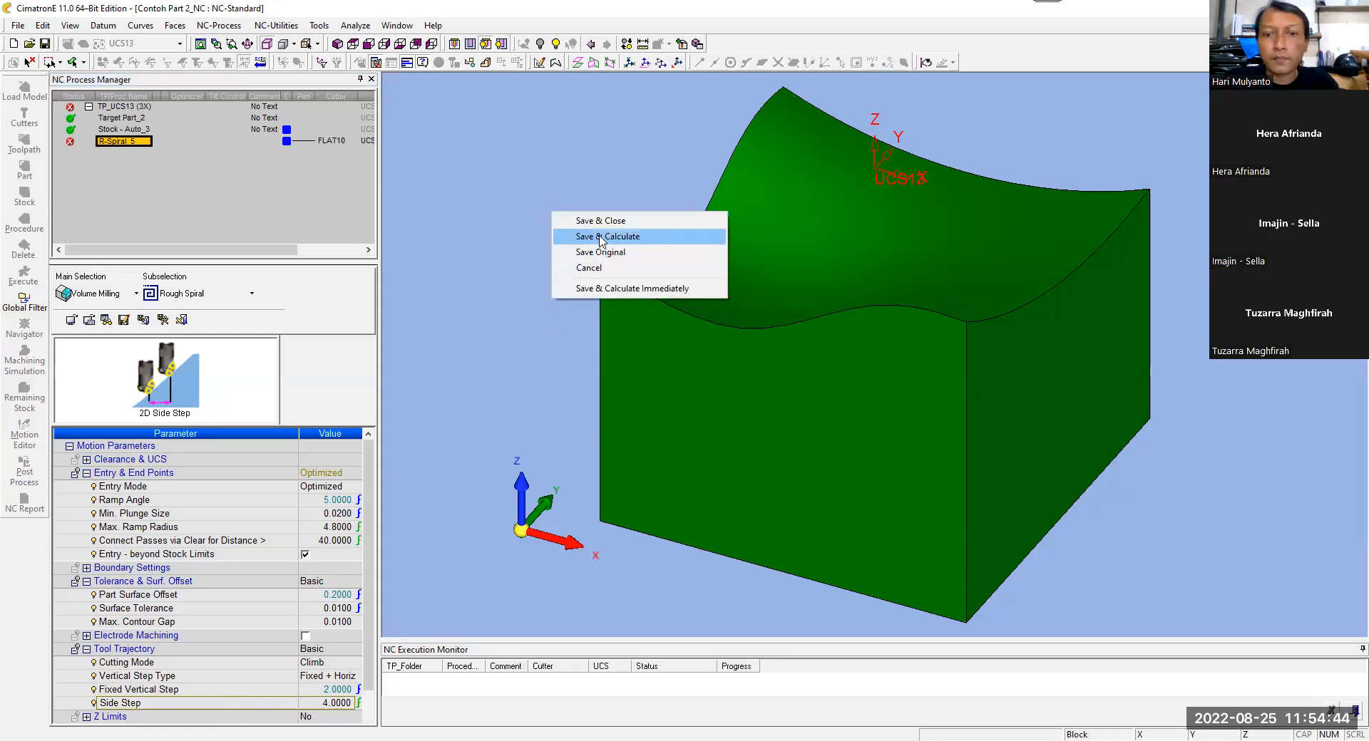
pyautogui.click(599, 239)
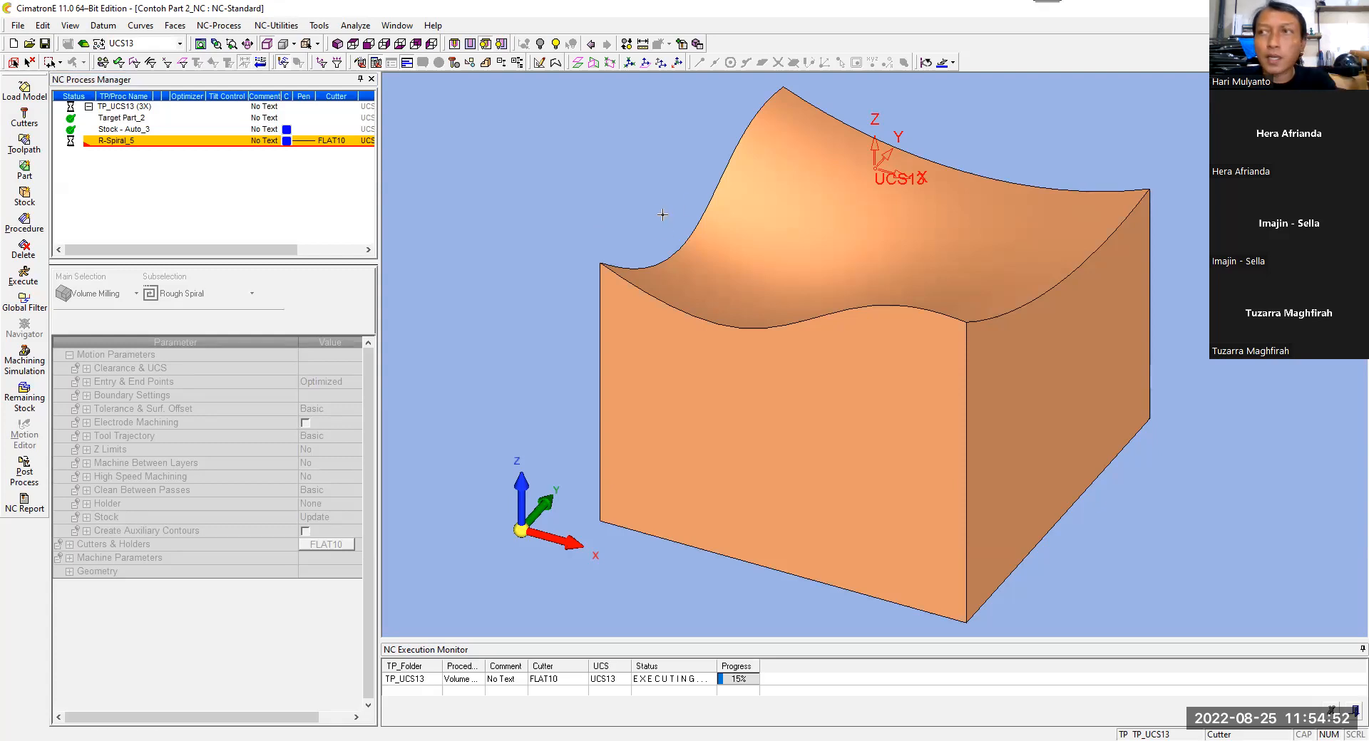
pyautogui.moveTo(641, 211)
pyautogui.mouseDown(button='middle')
pyautogui.moveTo(648, 229)
pyautogui.moveTo(634, 195)
pyautogui.mouseUp(button='middle')
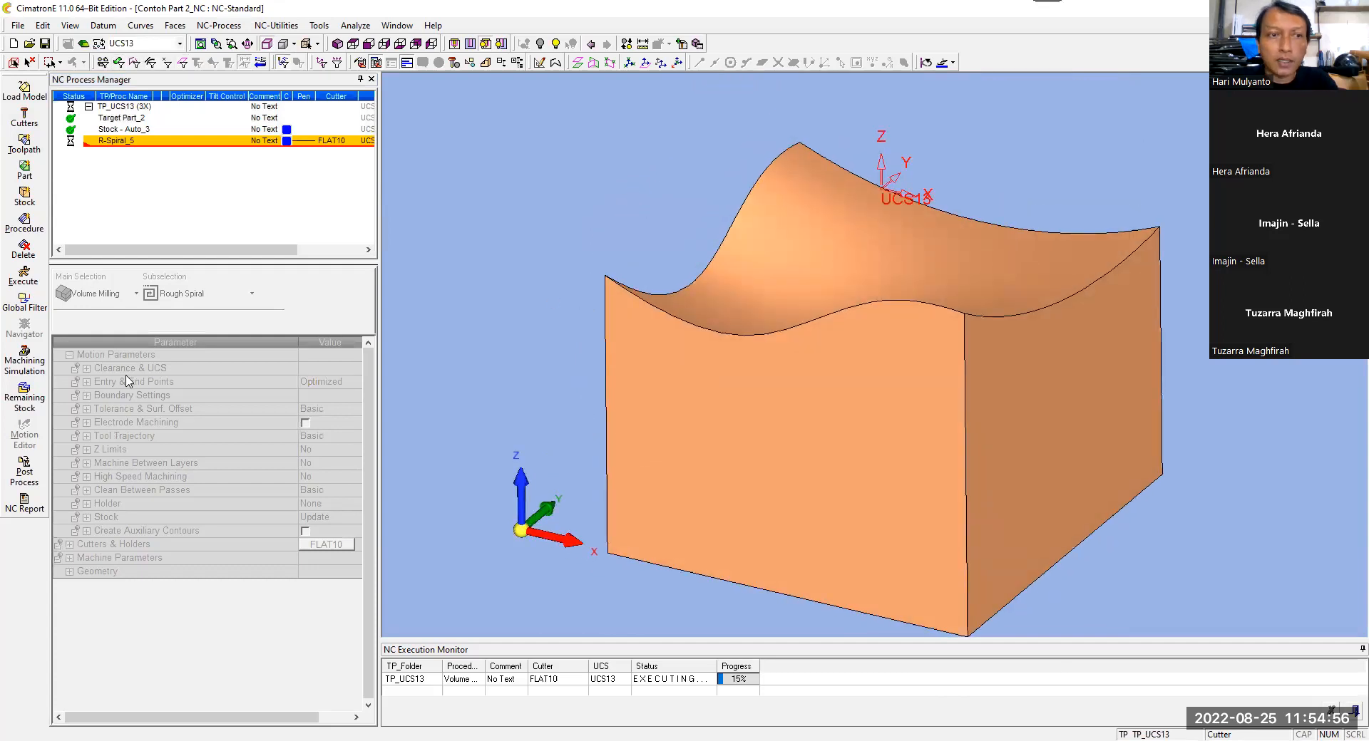
# Step: Add a new procedure to toolpath TP_UCS13 as Surface Milling with the Finish Mill All strategy
pyautogui.click(24, 223)
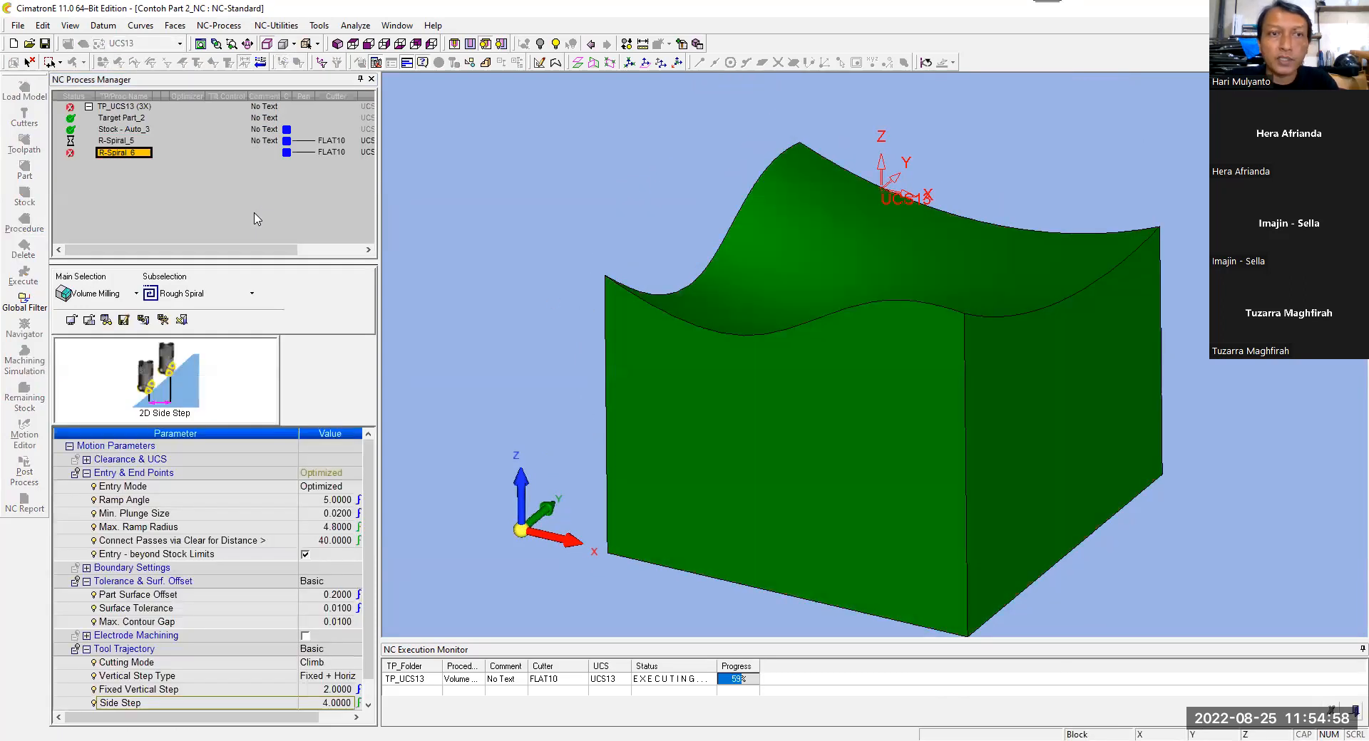
pyautogui.click(121, 293)
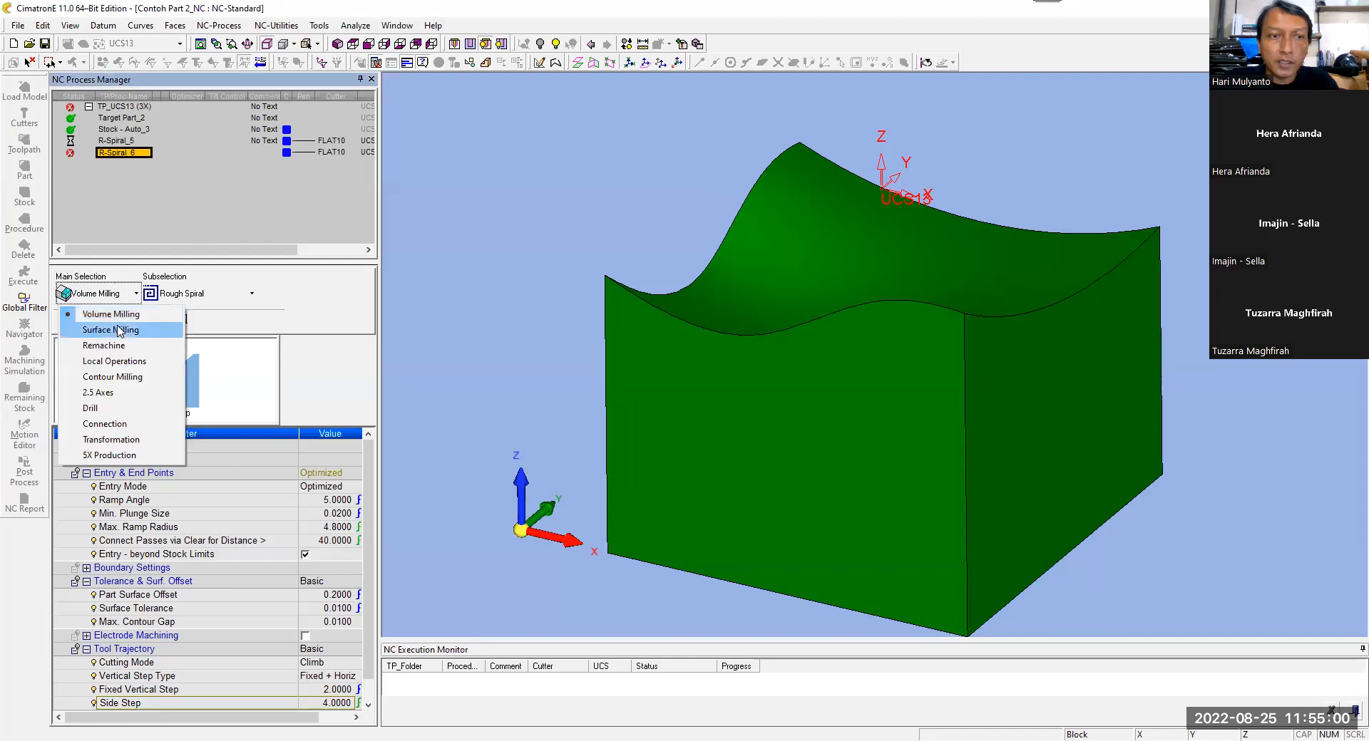
pyautogui.click(129, 330)
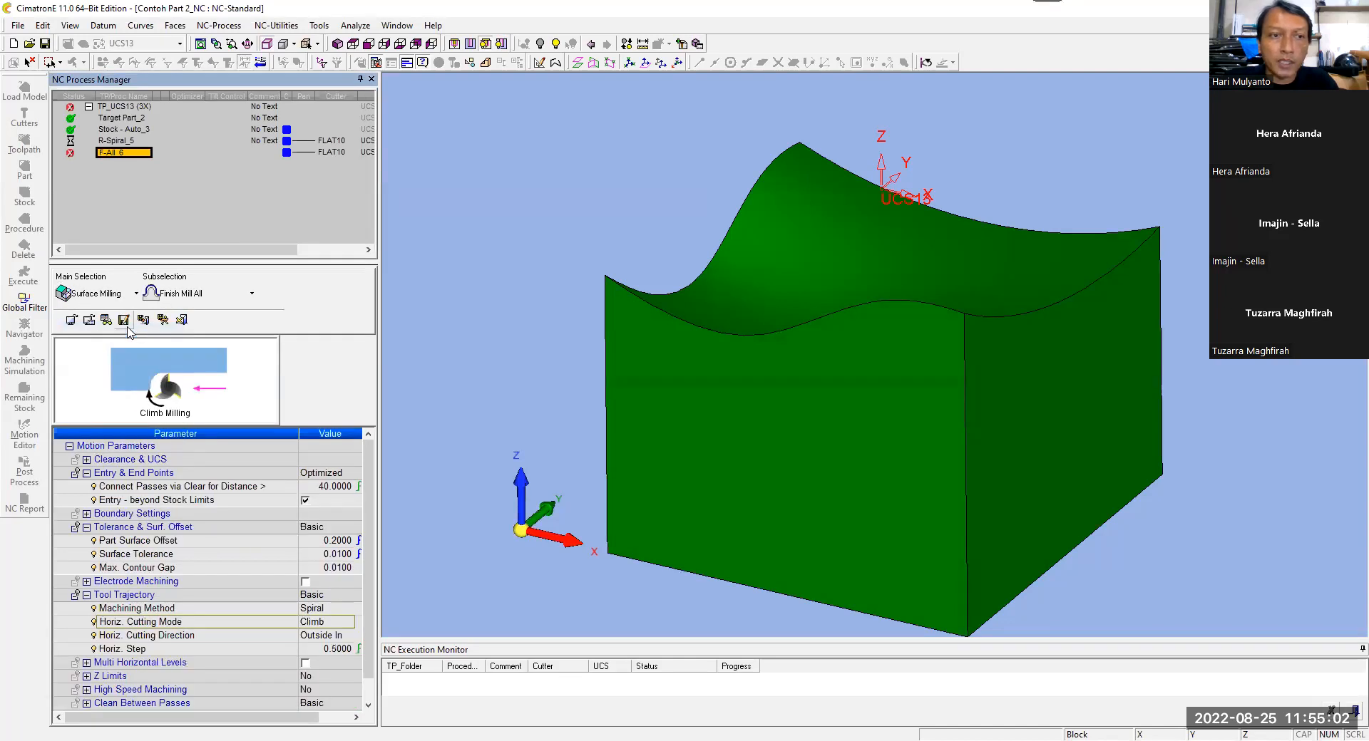
pyautogui.click(246, 298)
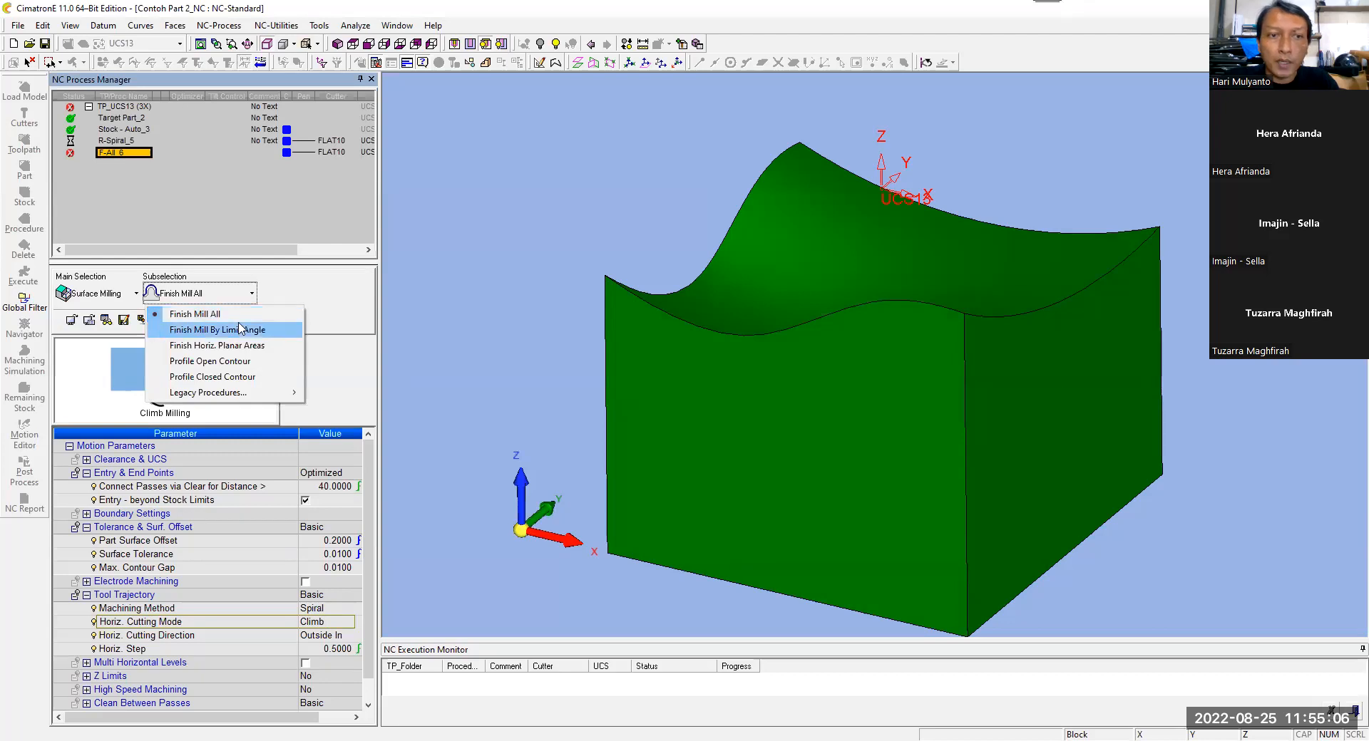
pyautogui.click(556, 270)
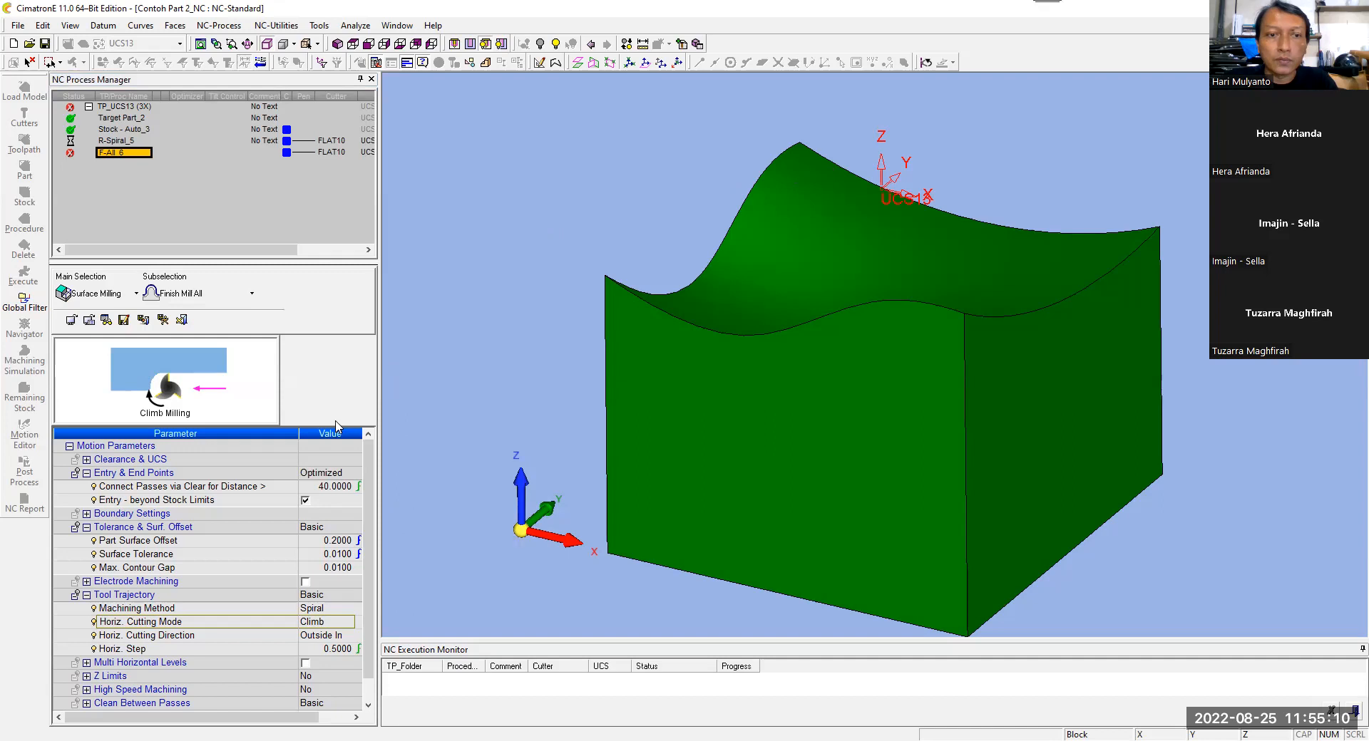
# Step: Assign the BALL 10 cutter to the Finish Mill All procedure
pyautogui.scroll(-4, 365, 491)
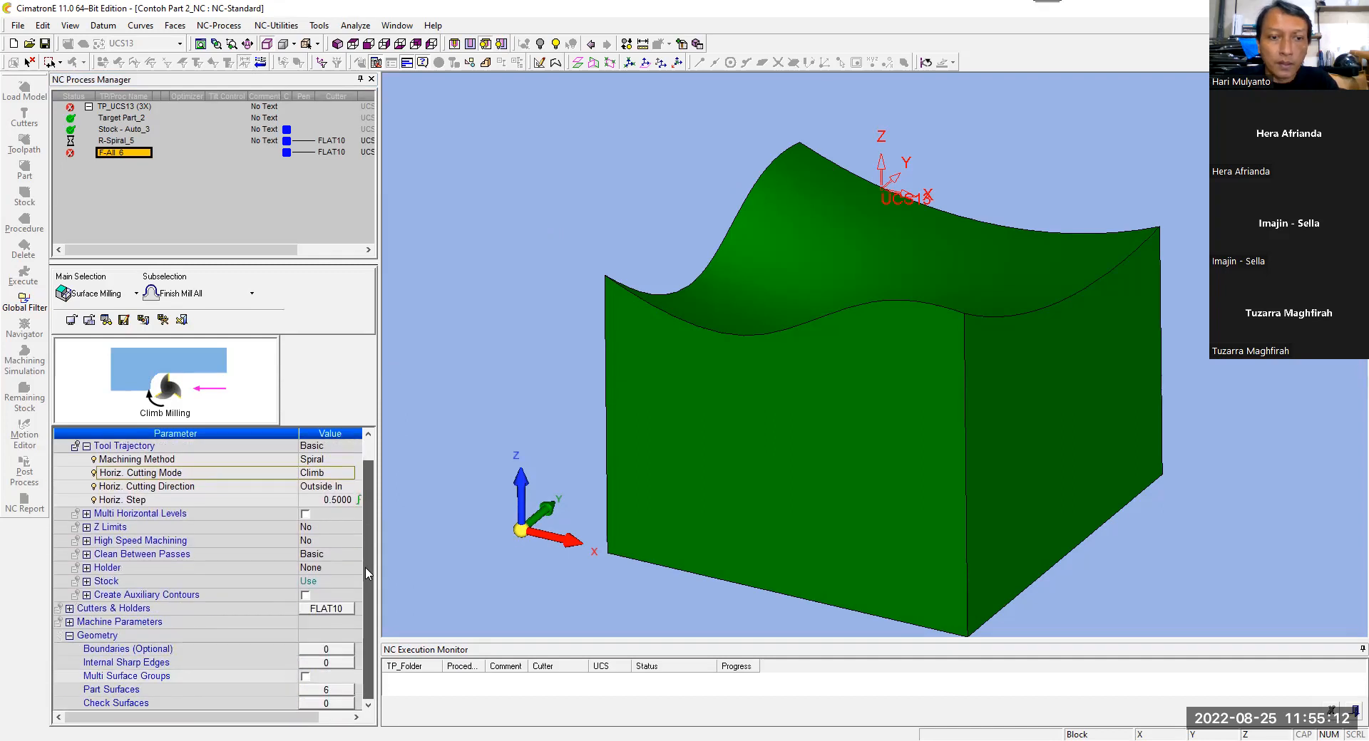
pyautogui.click(335, 608)
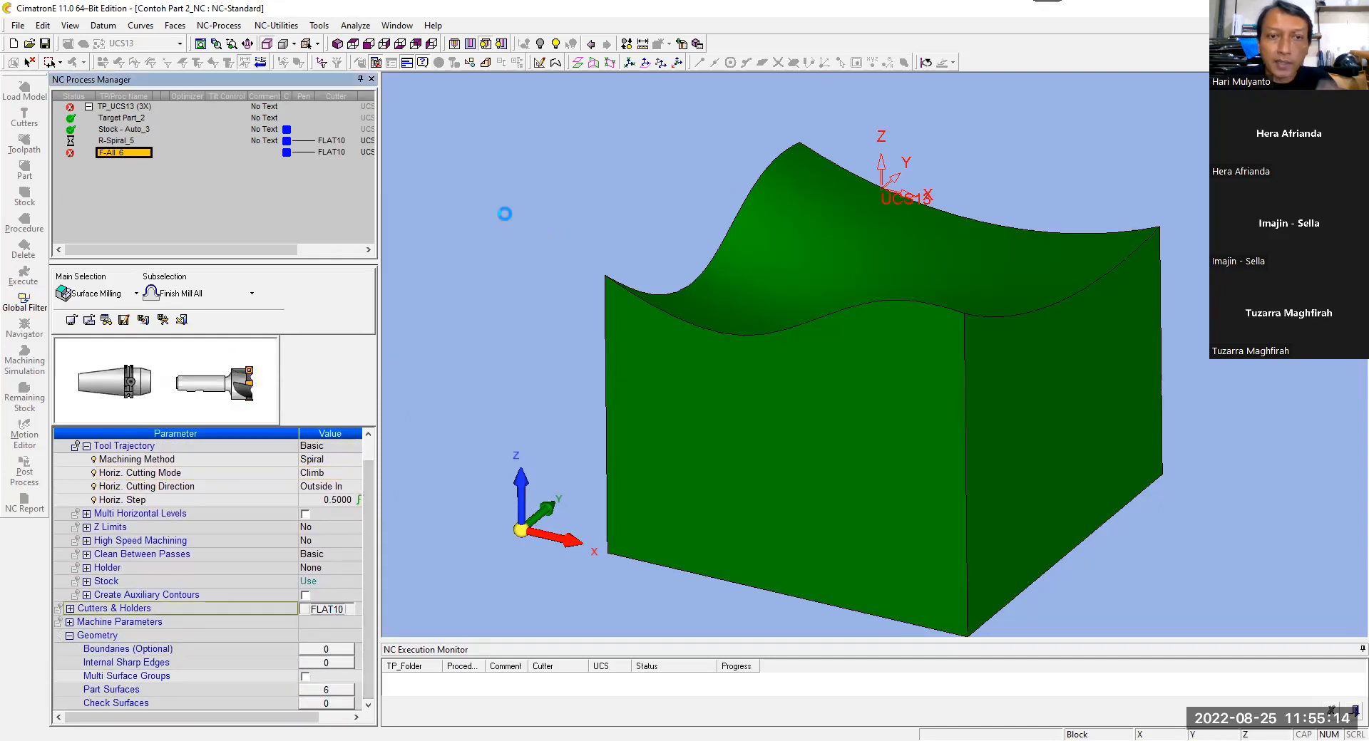
pyautogui.click(487, 137)
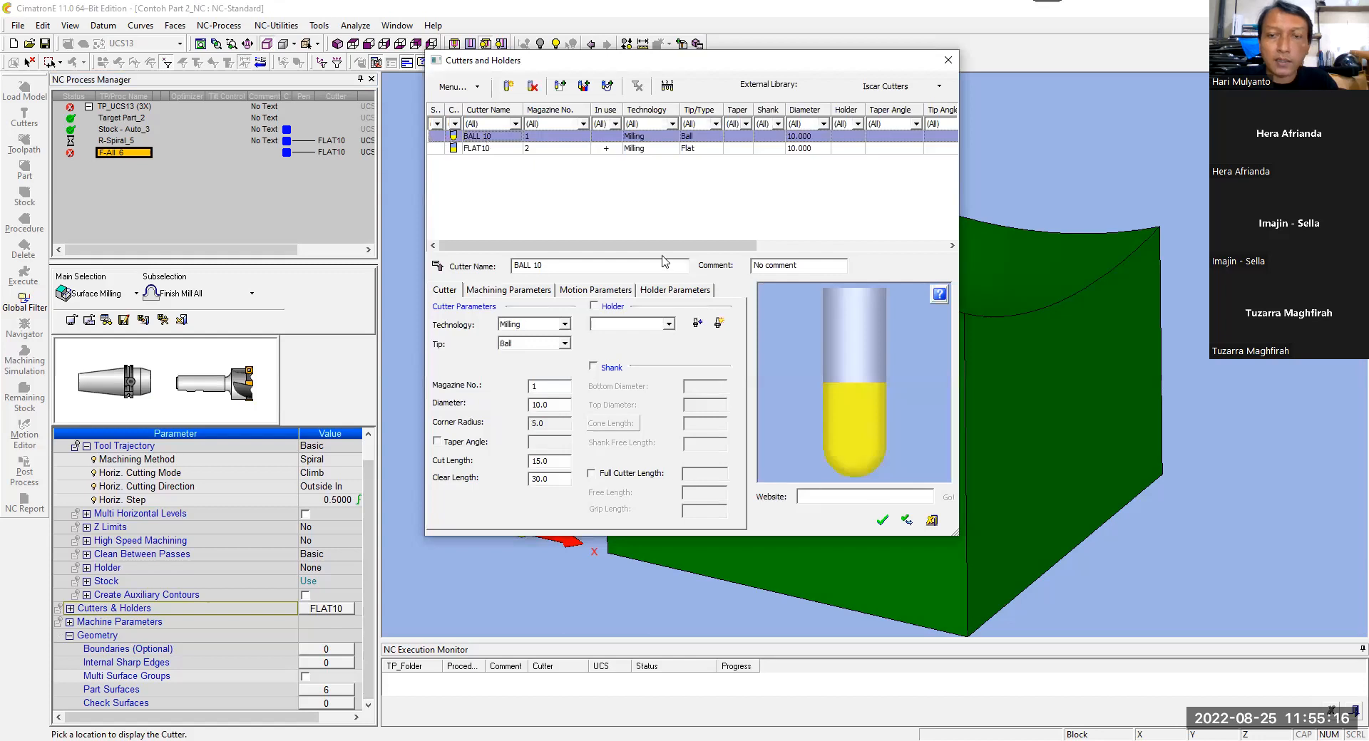
pyautogui.click(881, 520)
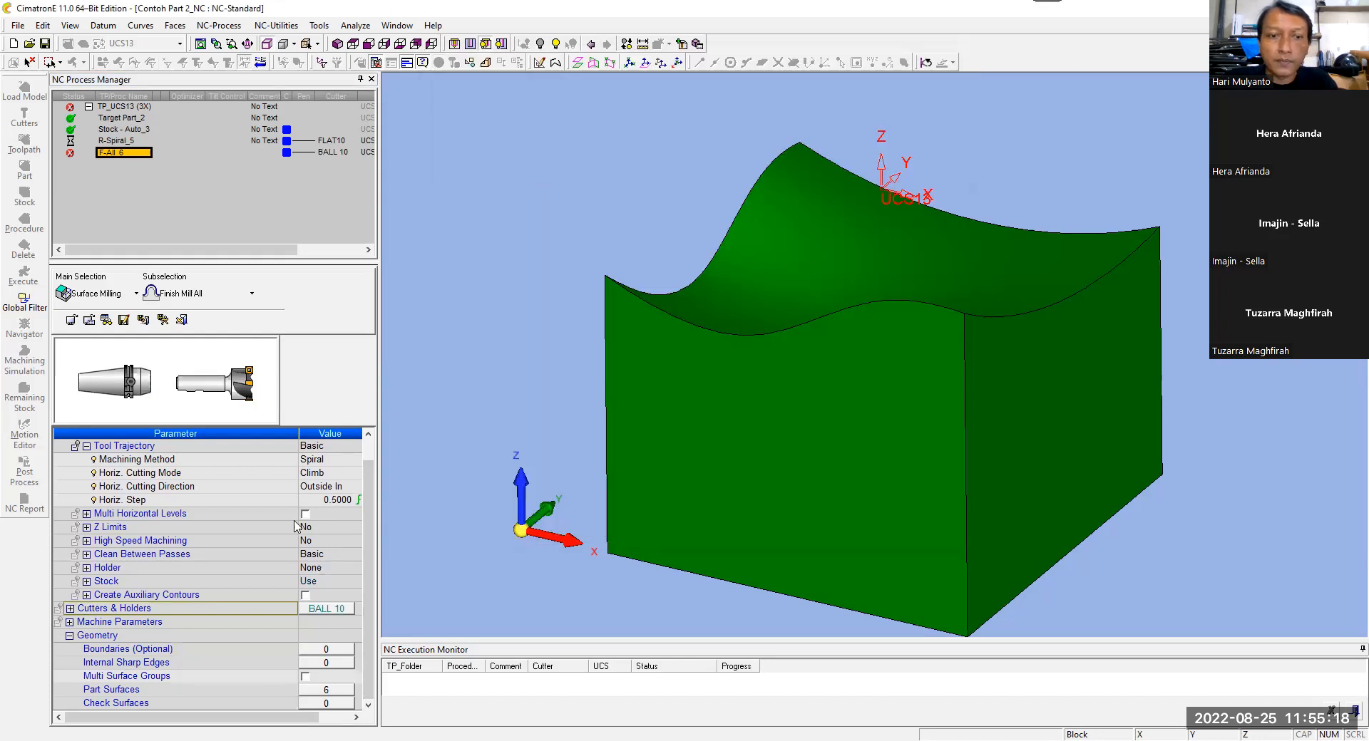
# Step: Define the outline of the curved top surface as the finishing procedure's boundary contour
pyautogui.moveTo(366, 551); pyautogui.dragTo(376, 602)
pyautogui.click(355, 46)
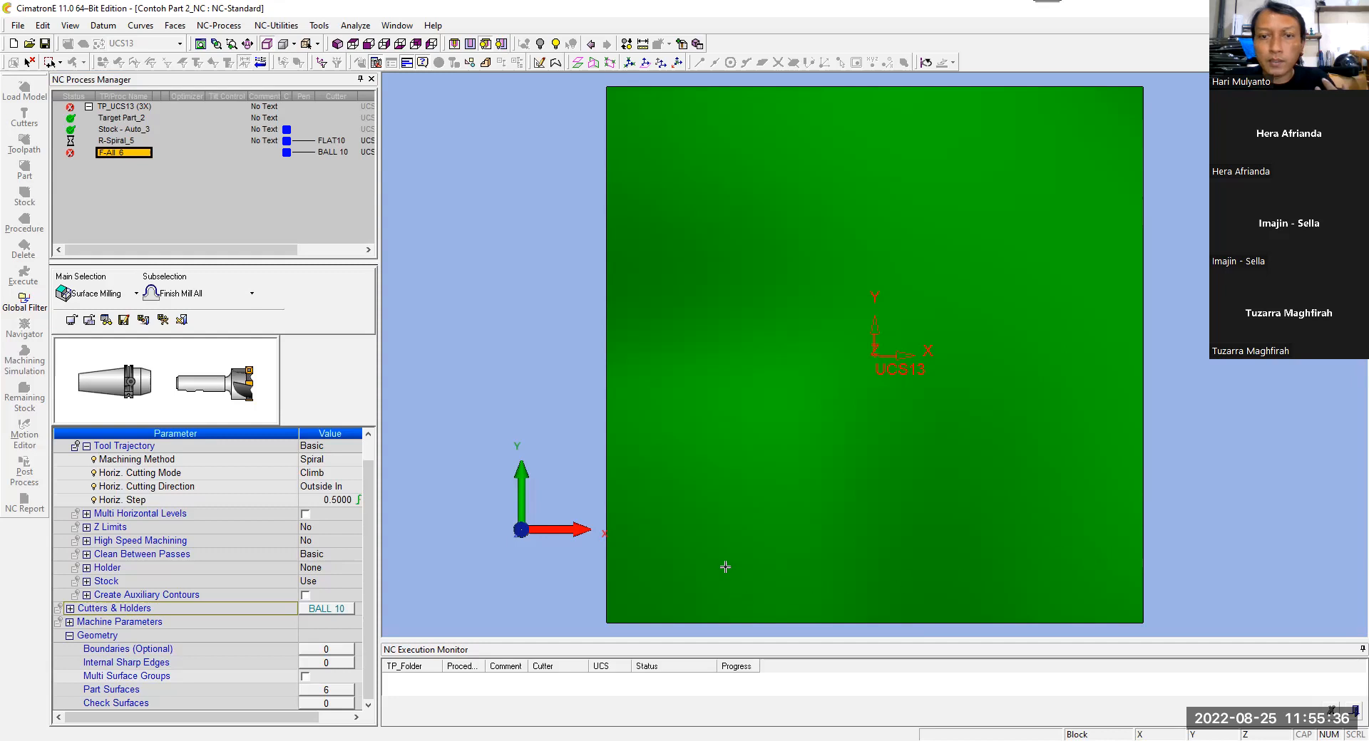
pyautogui.click(330, 649)
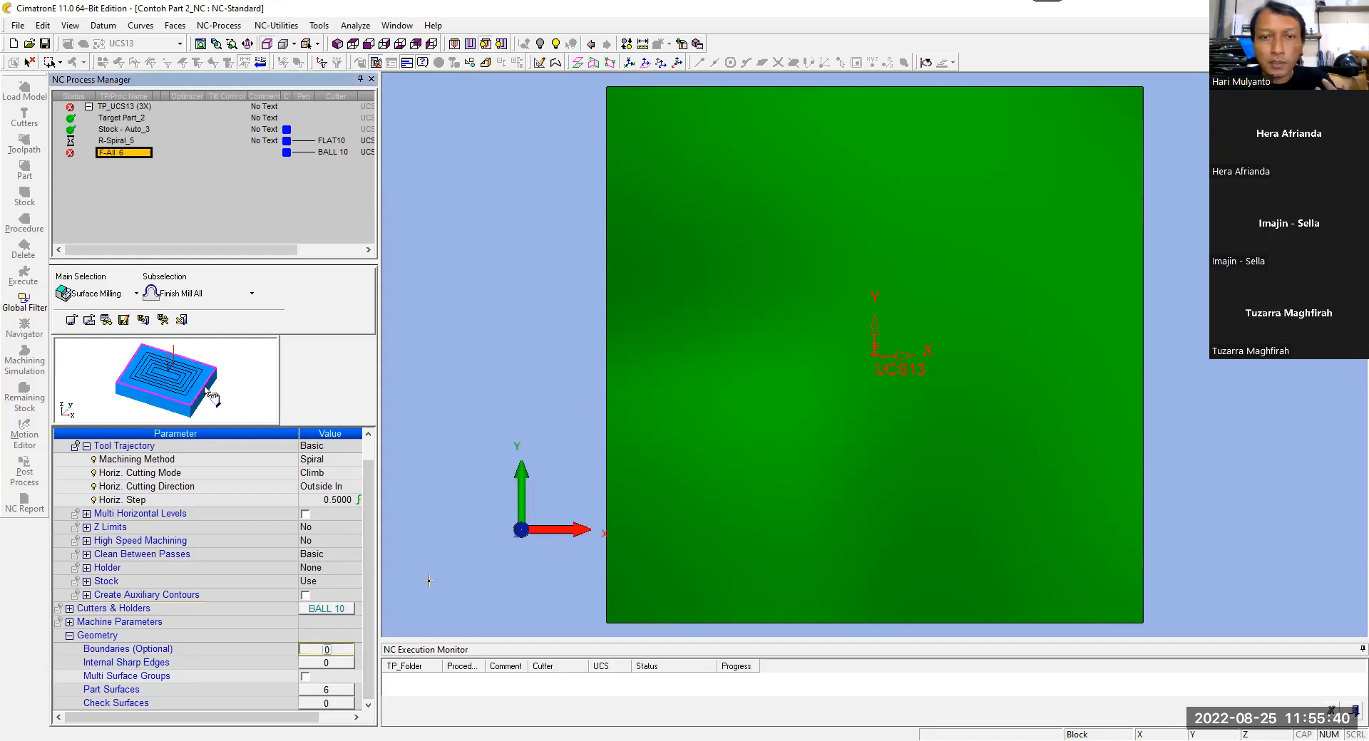
pyautogui.click(752, 407)
pyautogui.keyDown('ctrl'); pyautogui.moveTo(526, 264); pyautogui.dragTo(489, 176); pyautogui.keyUp('ctrl')
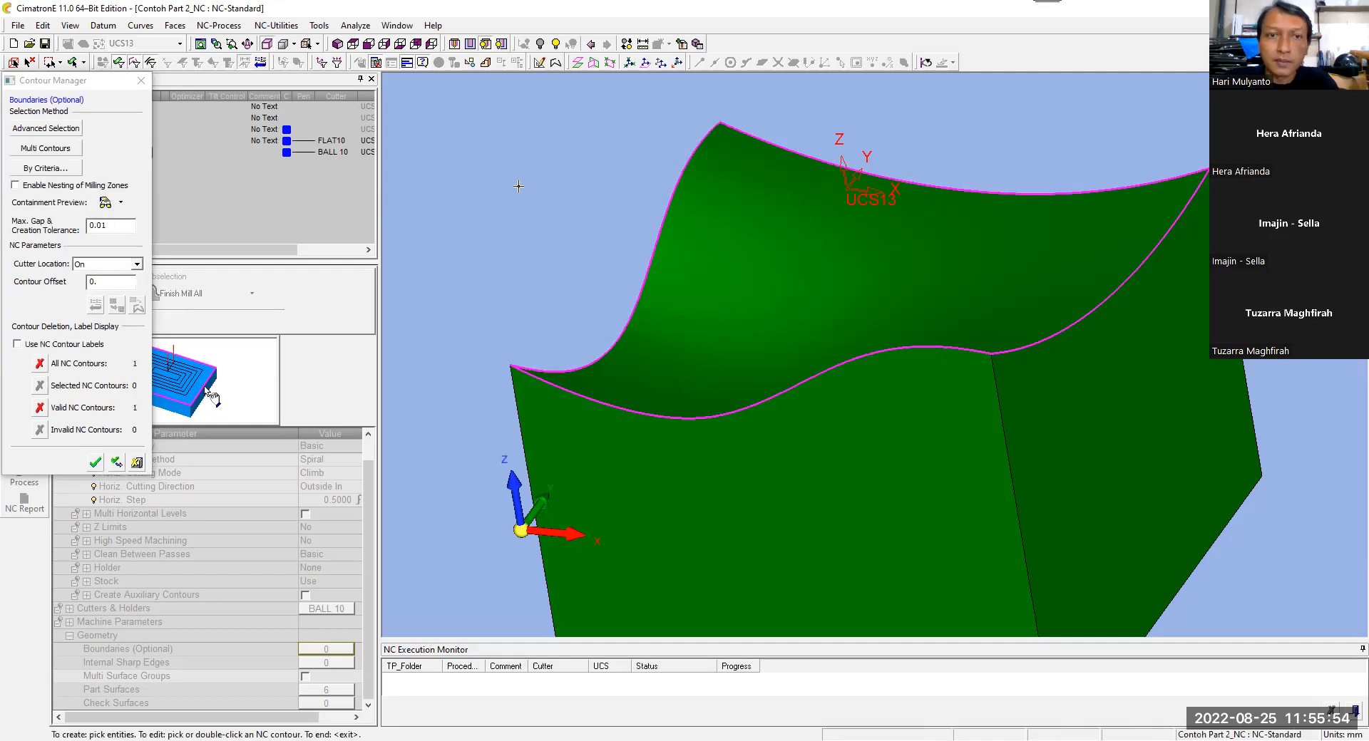
pyautogui.middleClick(514, 265)
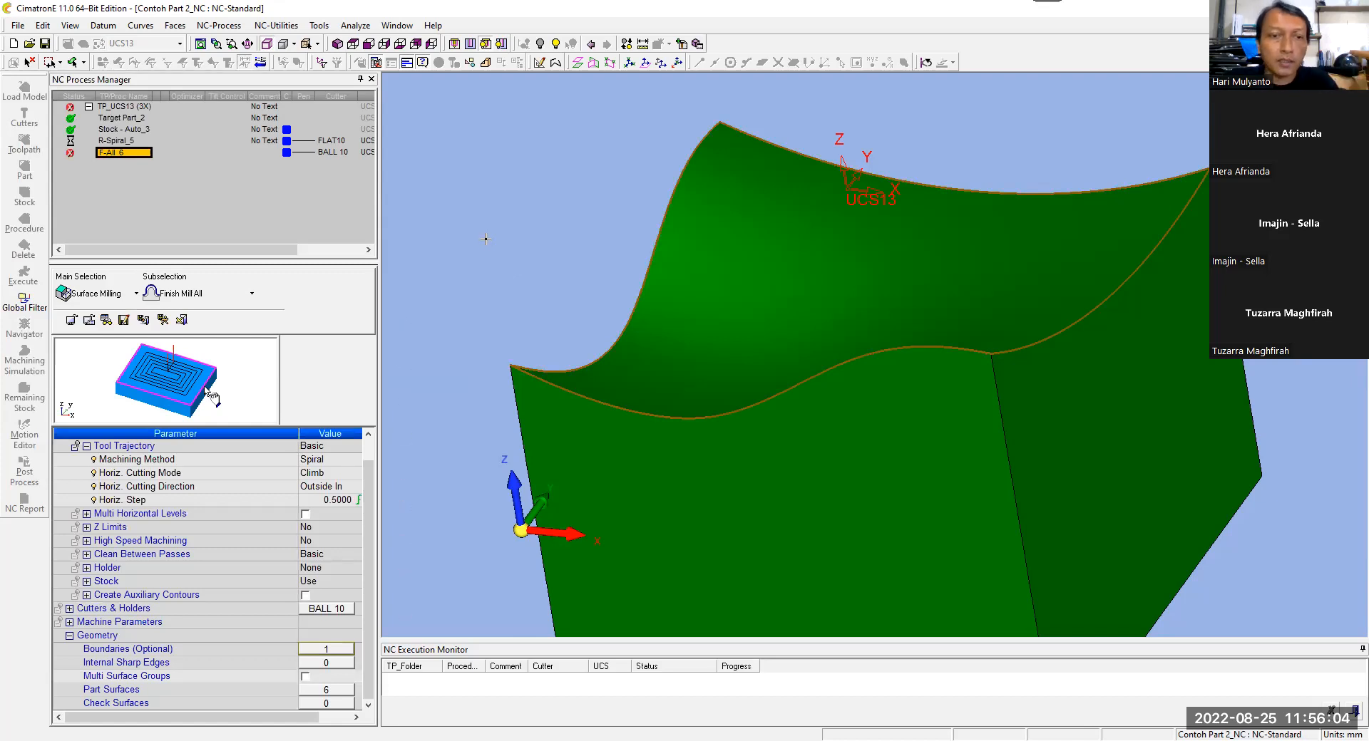
# Step: Set the finishing procedure's part surface offset to 0
pyautogui.scroll(3, 376, 497)
pyautogui.scroll(-2, 356, 513)
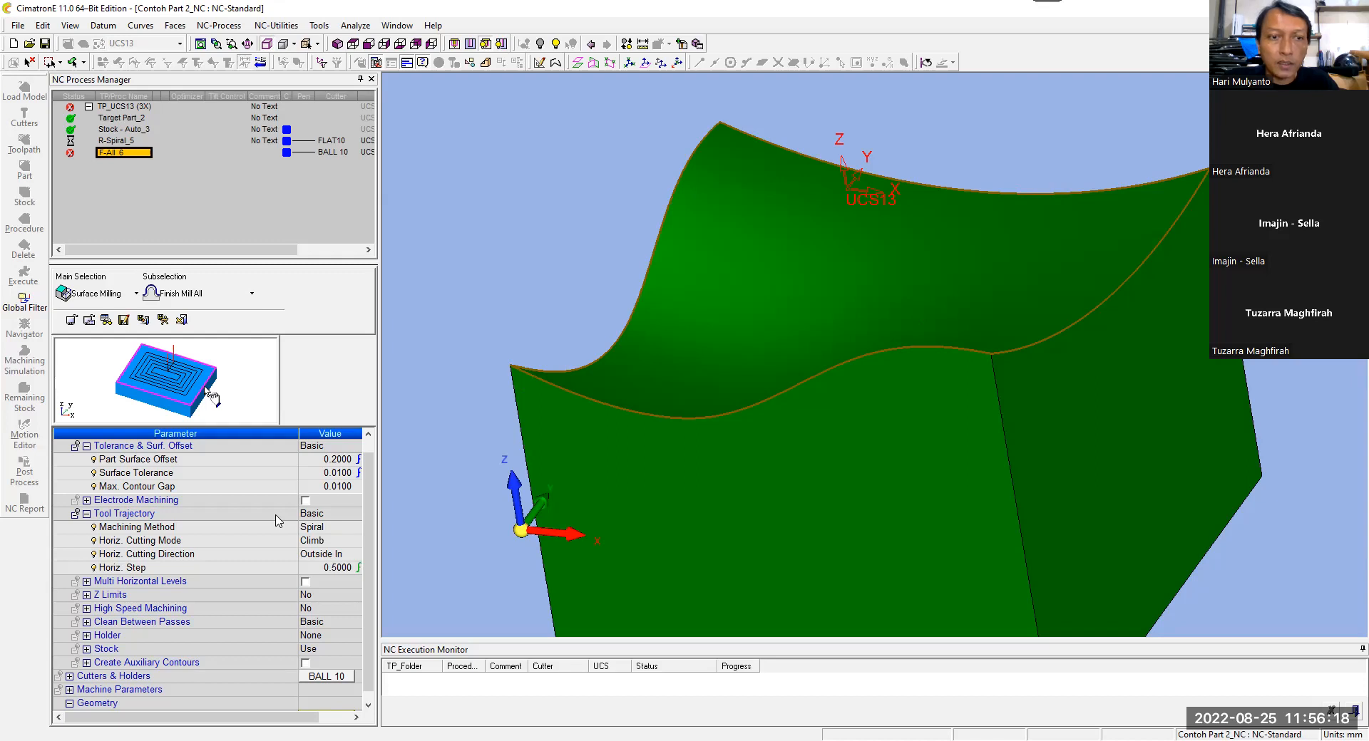
pyautogui.click(235, 462)
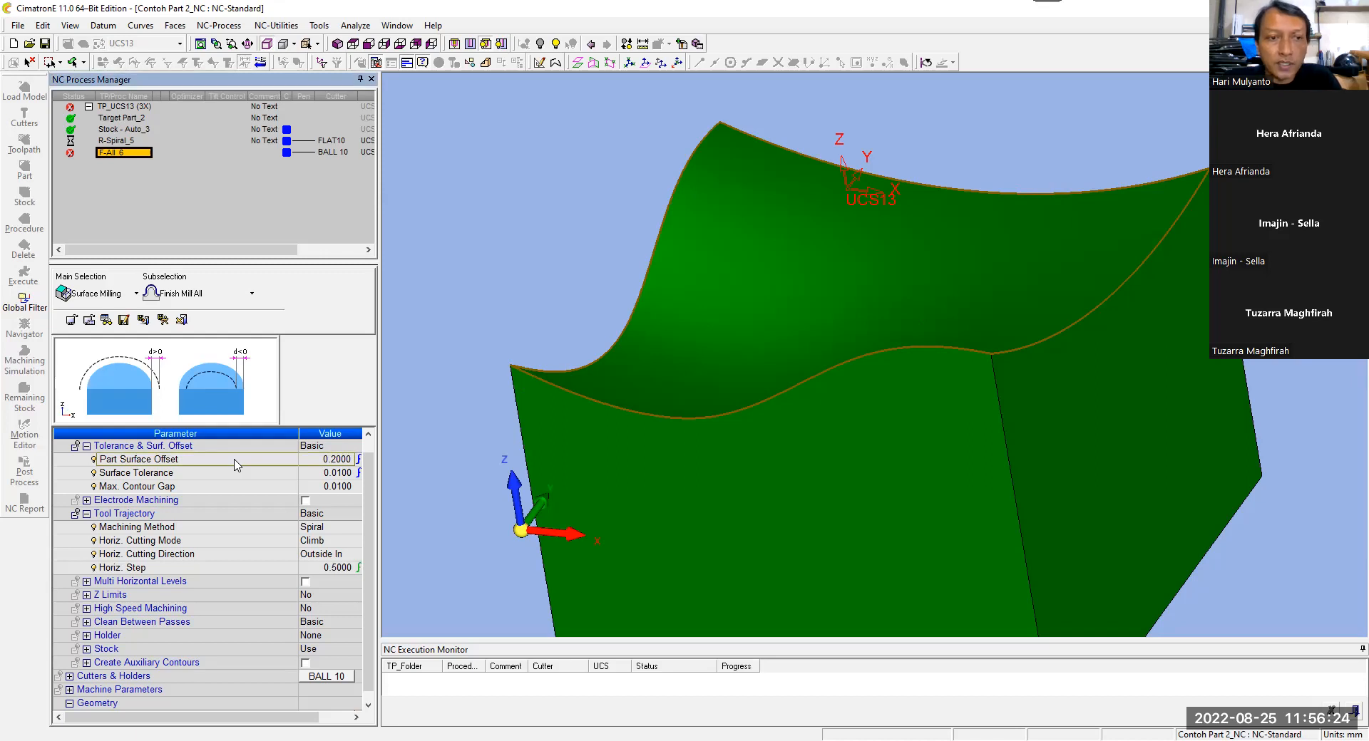
pyautogui.click(305, 461)
pyautogui.write('00')
pyautogui.press('Return')
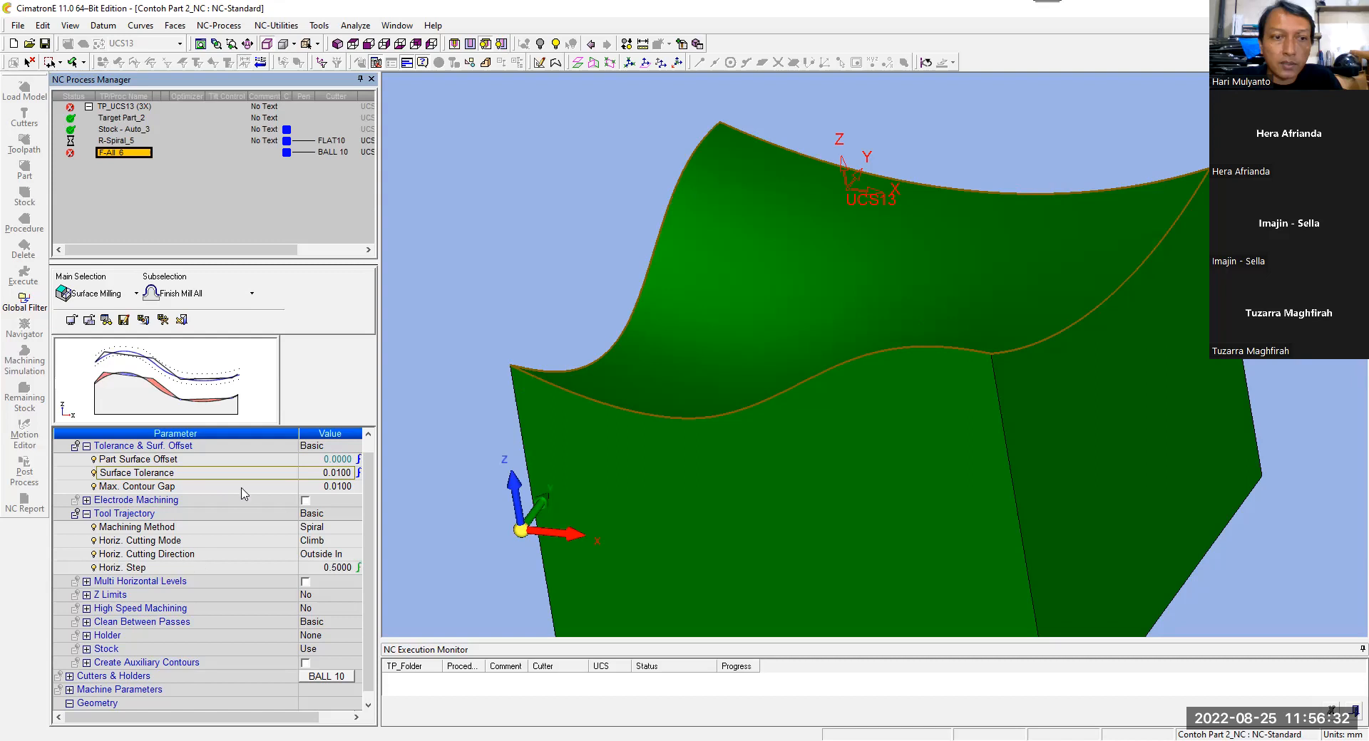
# Step: Compare the Spiral and Parallel machining methods in the Tool Trajectory parameters and settle on Parallel
pyautogui.click(258, 528)
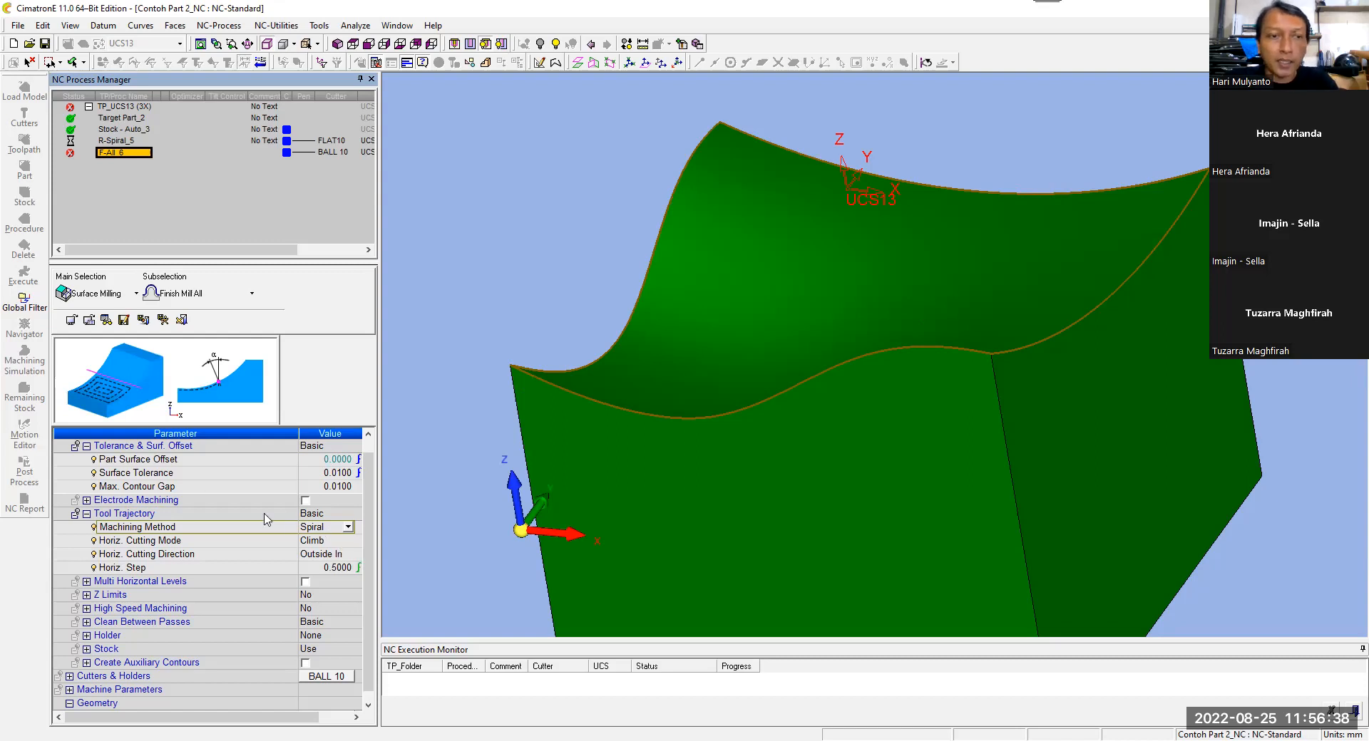
pyautogui.click(327, 528)
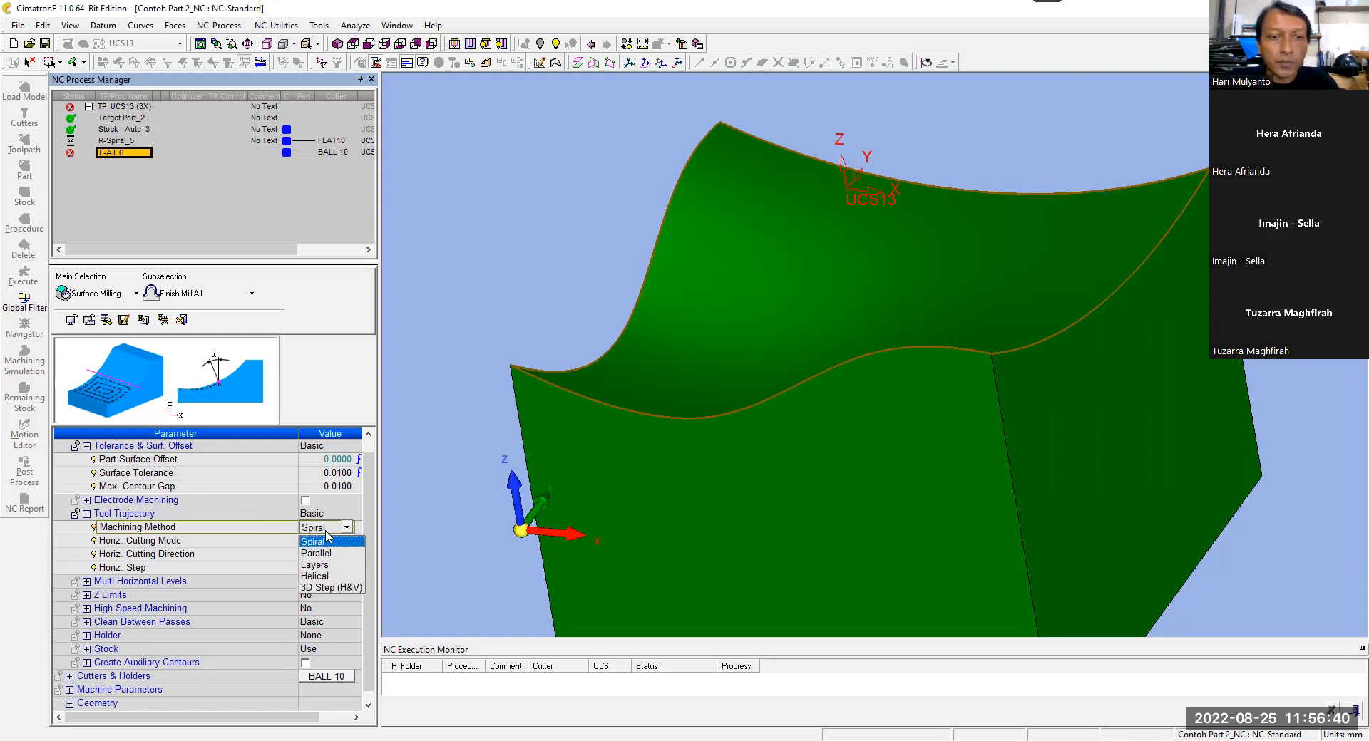
pyautogui.click(330, 546)
pyautogui.click(330, 528)
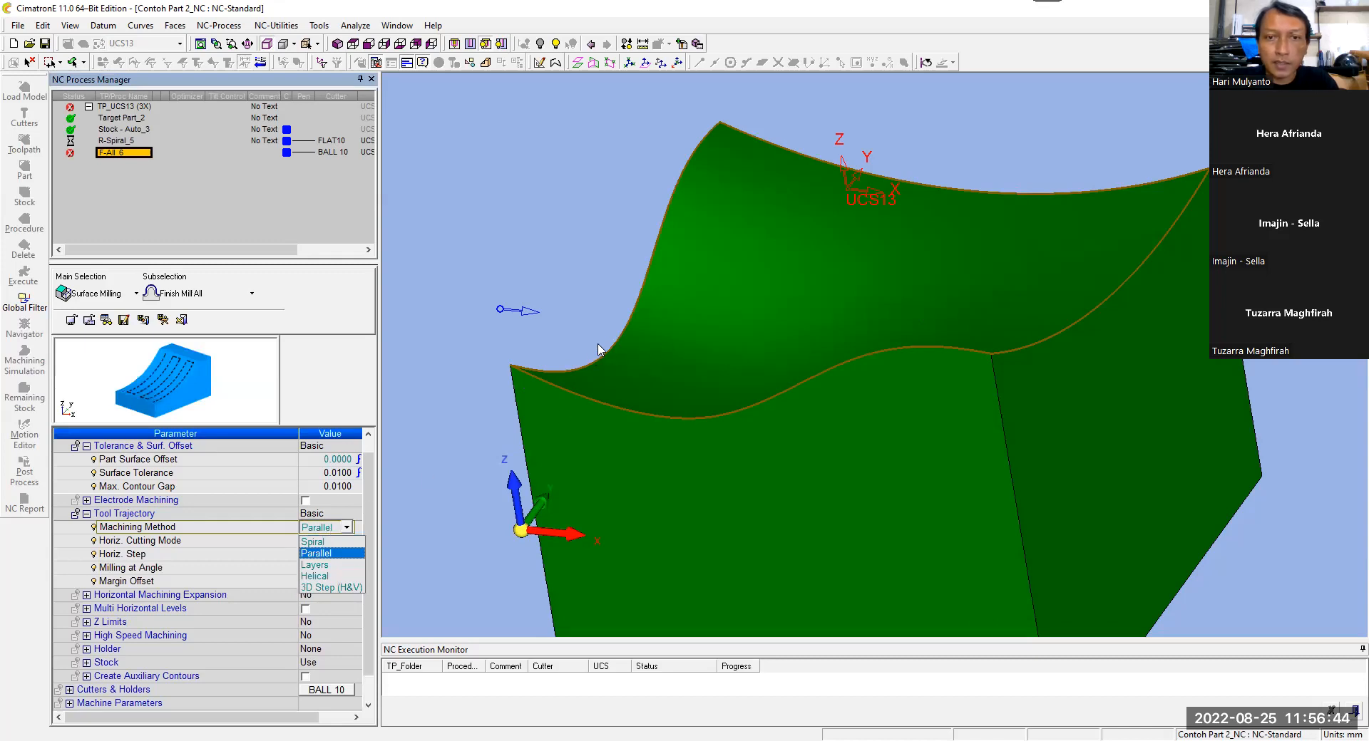
pyautogui.click(329, 543)
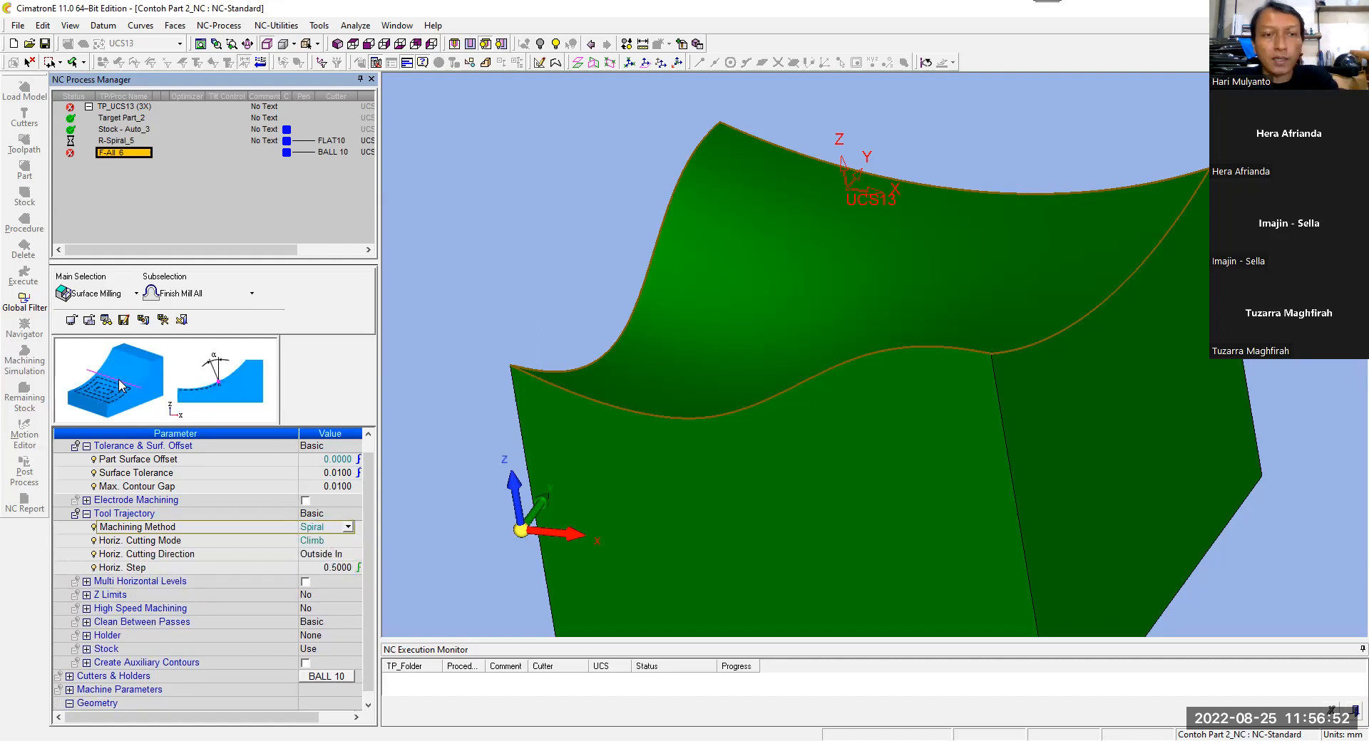
pyautogui.click(331, 528)
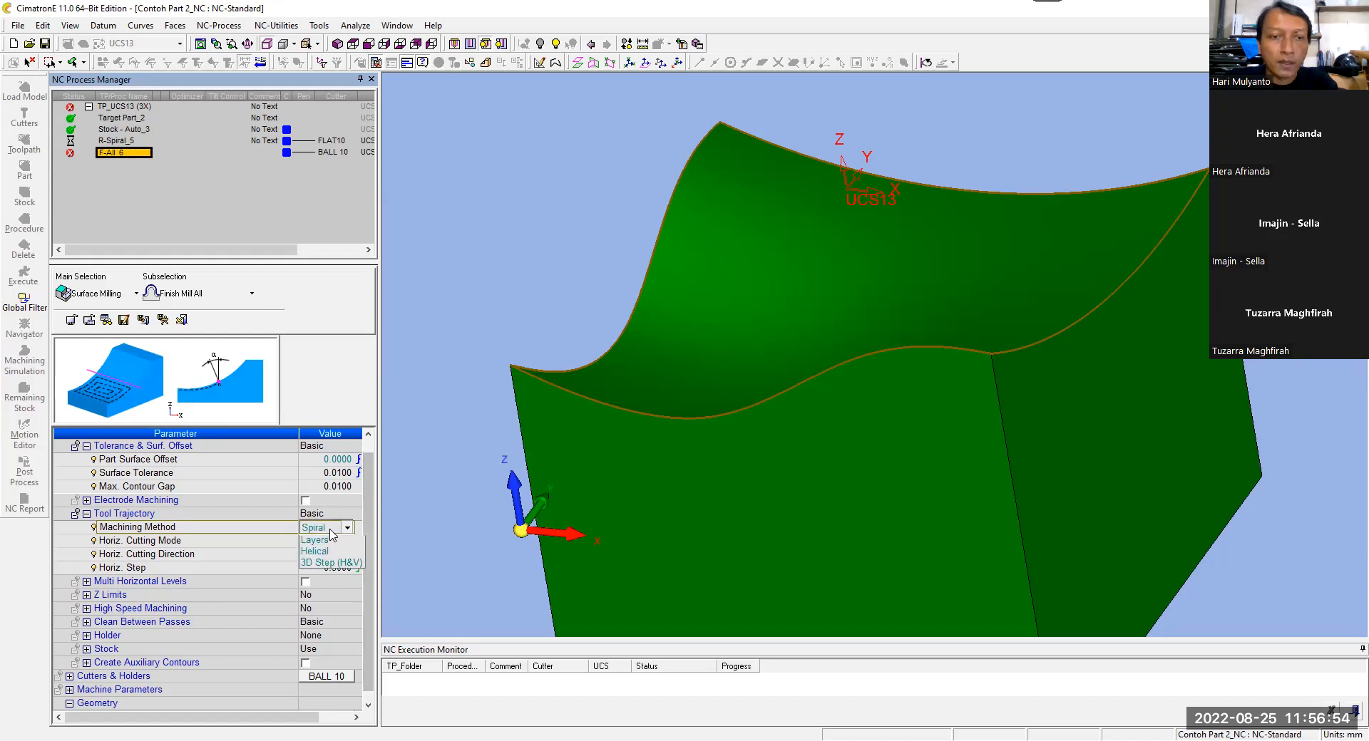
pyautogui.click(329, 553)
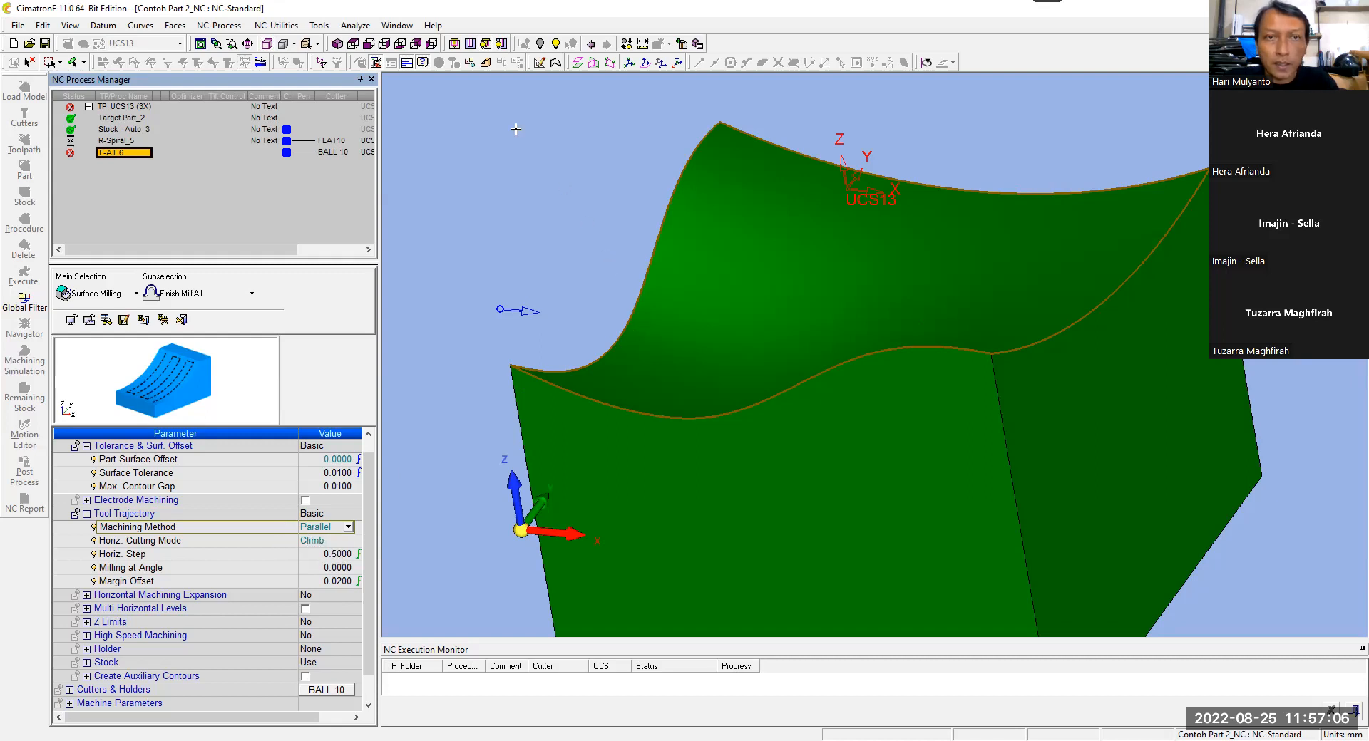
# Step: Set the Milling at Angle value of the parallel passes to 90 with the part in isometric view
pyautogui.click(339, 45)
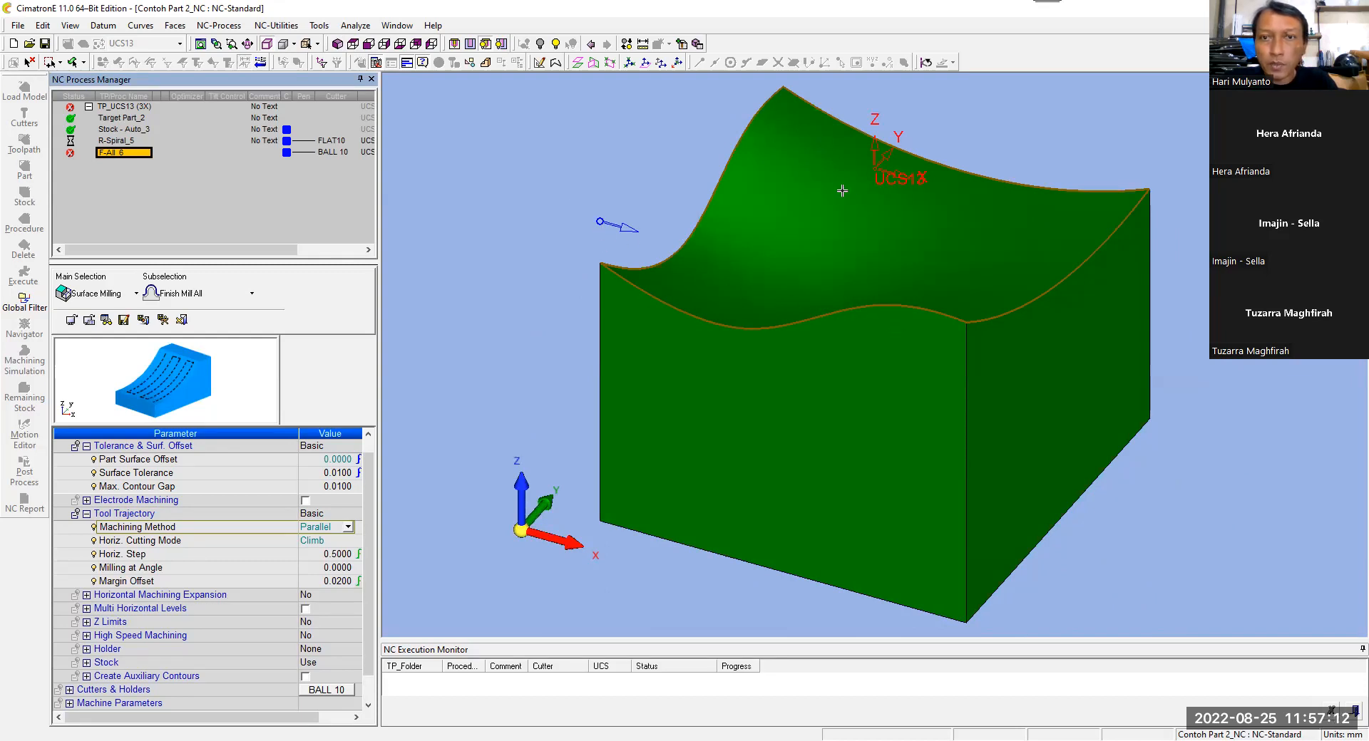
pyautogui.click(200, 568)
pyautogui.click(305, 567)
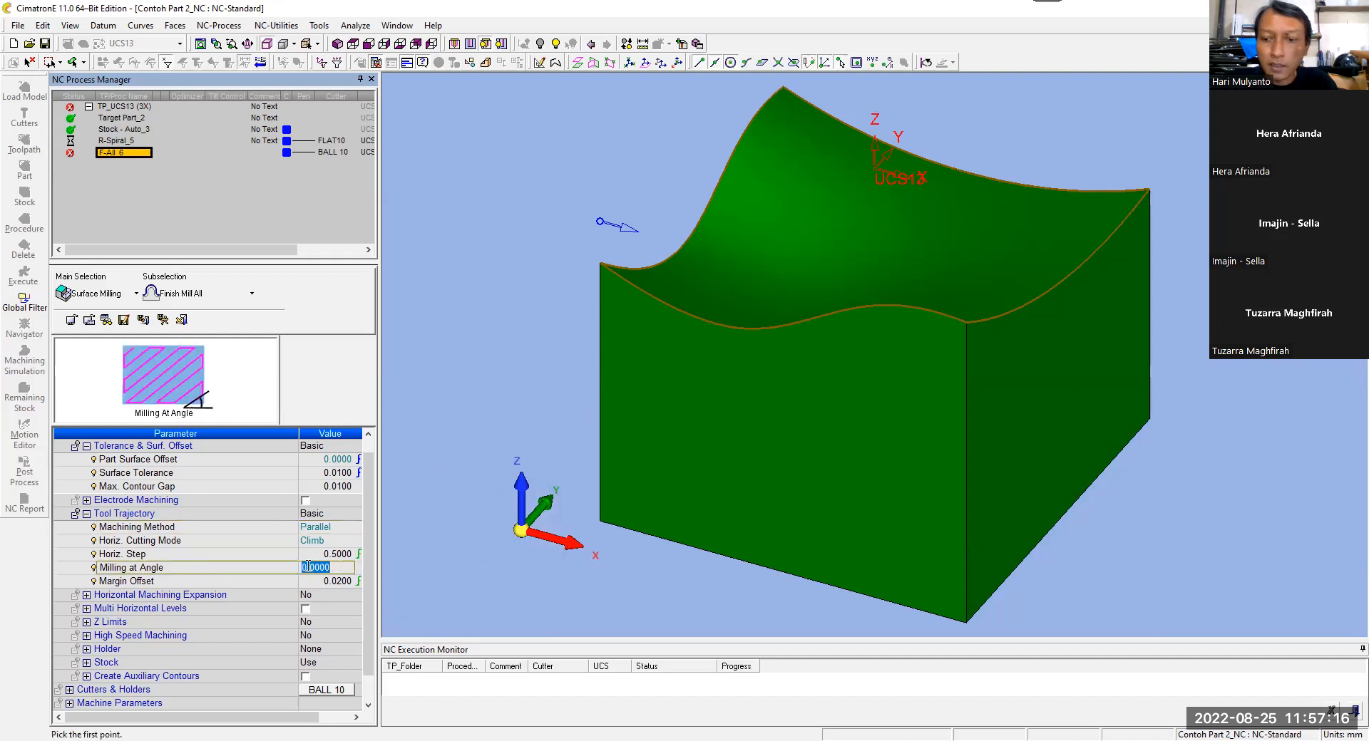
pyautogui.write('90')
pyautogui.press('Return')
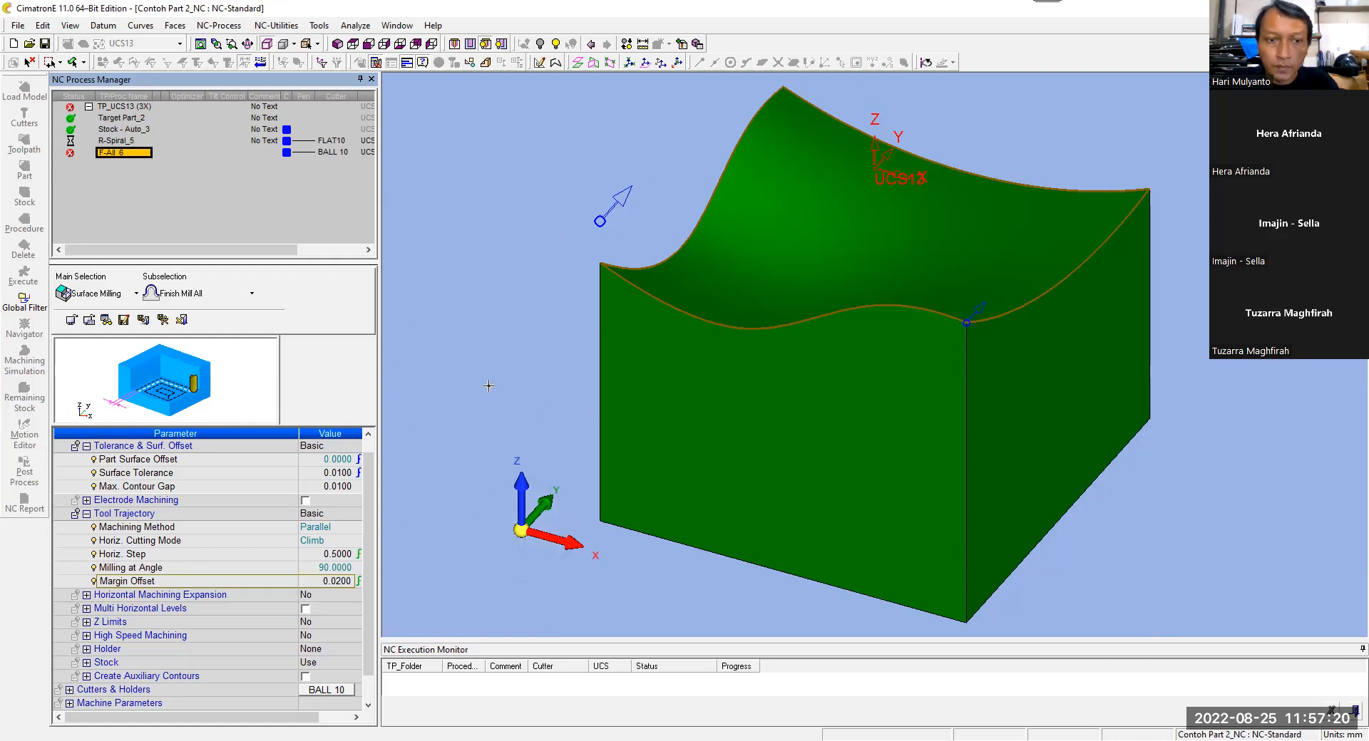
# Step: Set the Milling at Angle value of the parallel passes to 45
pyautogui.click(308, 568)
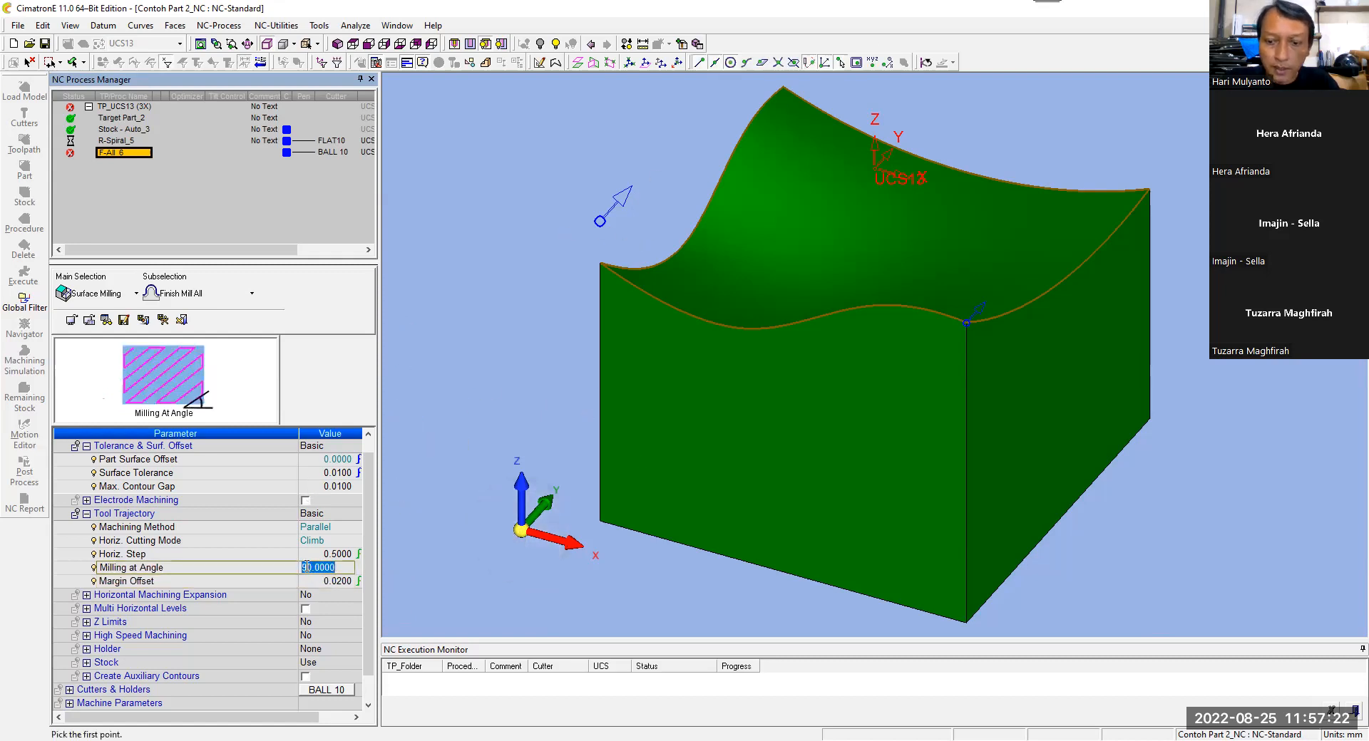
pyautogui.write('45')
pyautogui.press('Return')
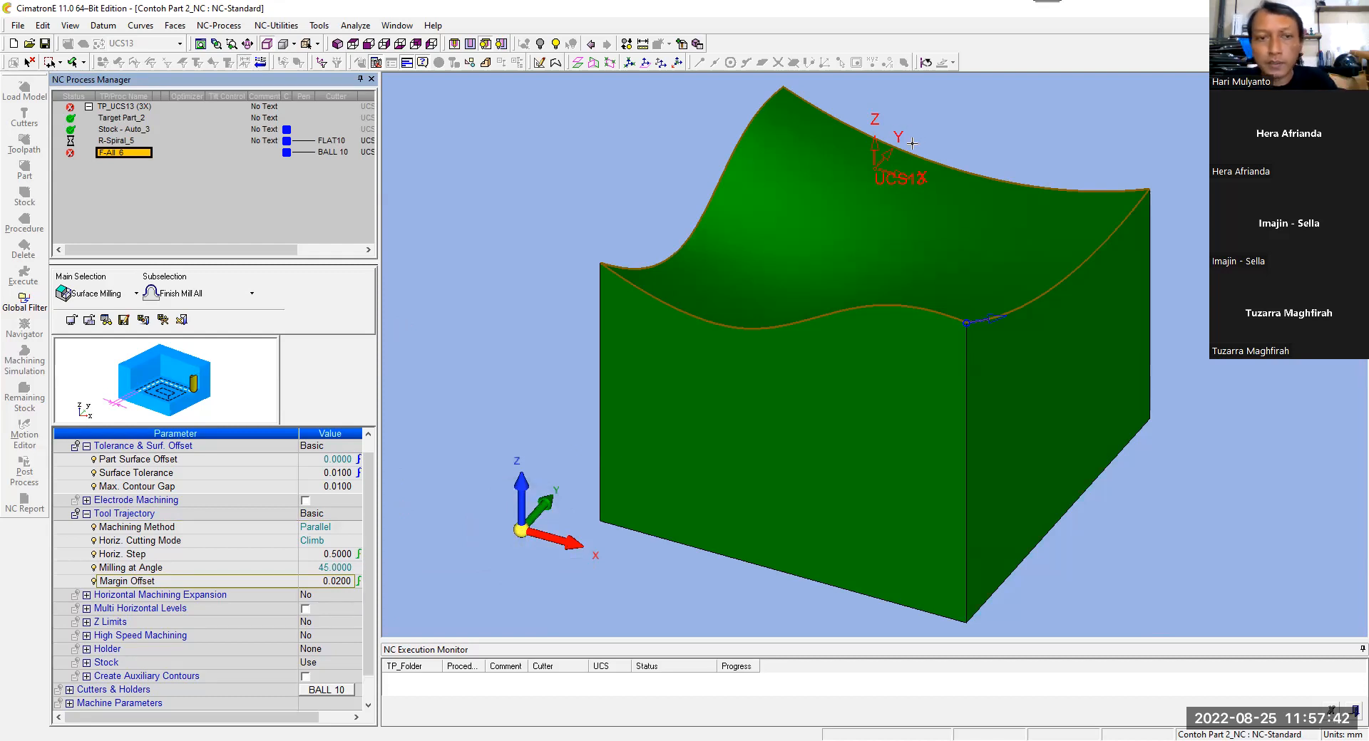
# Step: Keep the Horiz. Cutting Mode of the parallel passes at Climb and save the finishing procedure
pyautogui.click(206, 546)
pyautogui.click(311, 547)
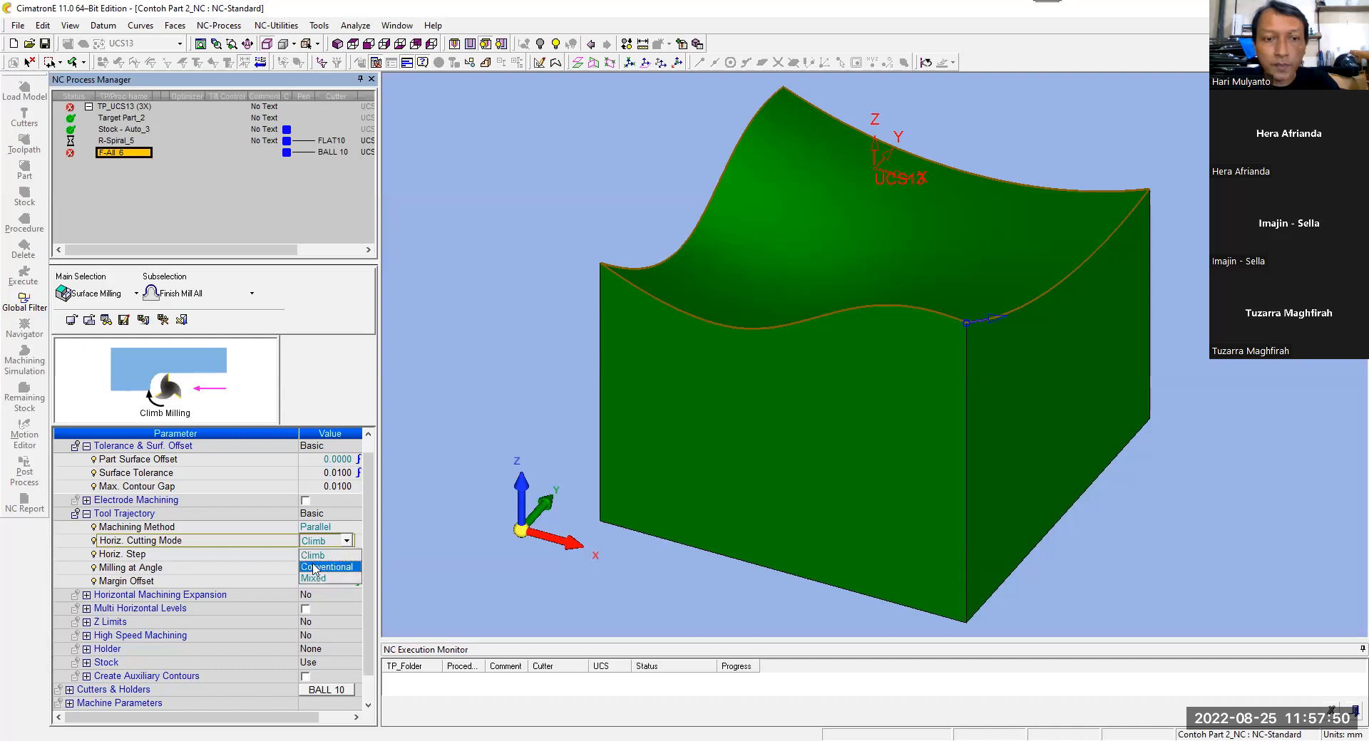
pyautogui.click(309, 556)
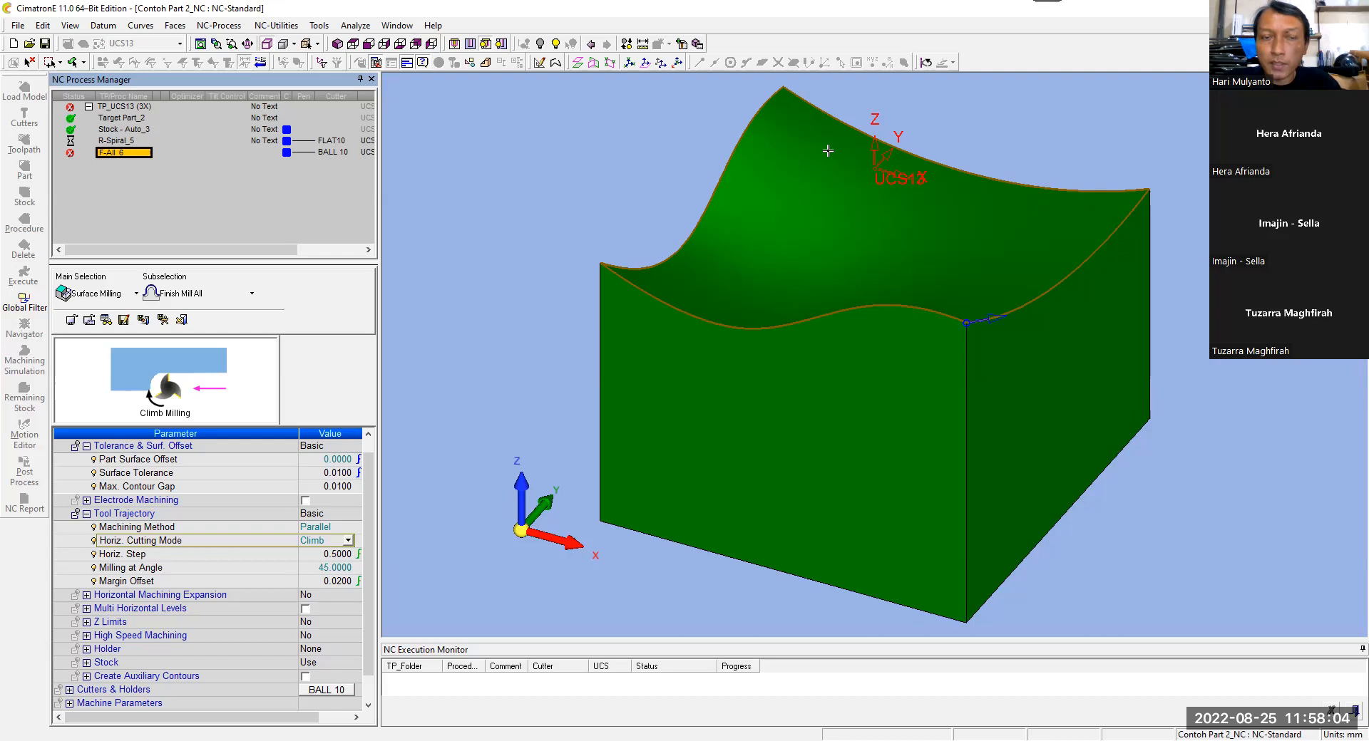
pyautogui.click(584, 202)
pyautogui.rightClick(584, 202)
pyautogui.click(605, 224)
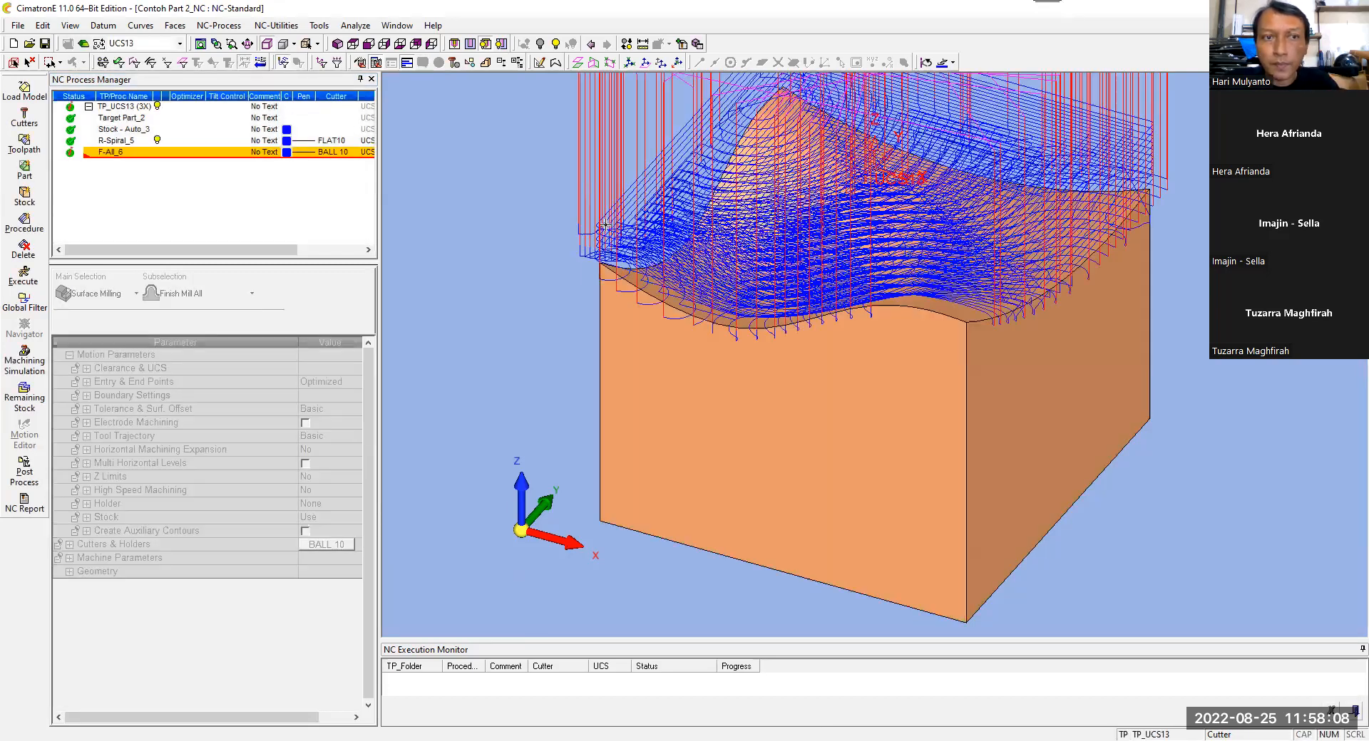
# Step: Hide the toolpath of the R-Spiral_5 roughing procedure, with the part in isometric view
pyautogui.click(159, 143)
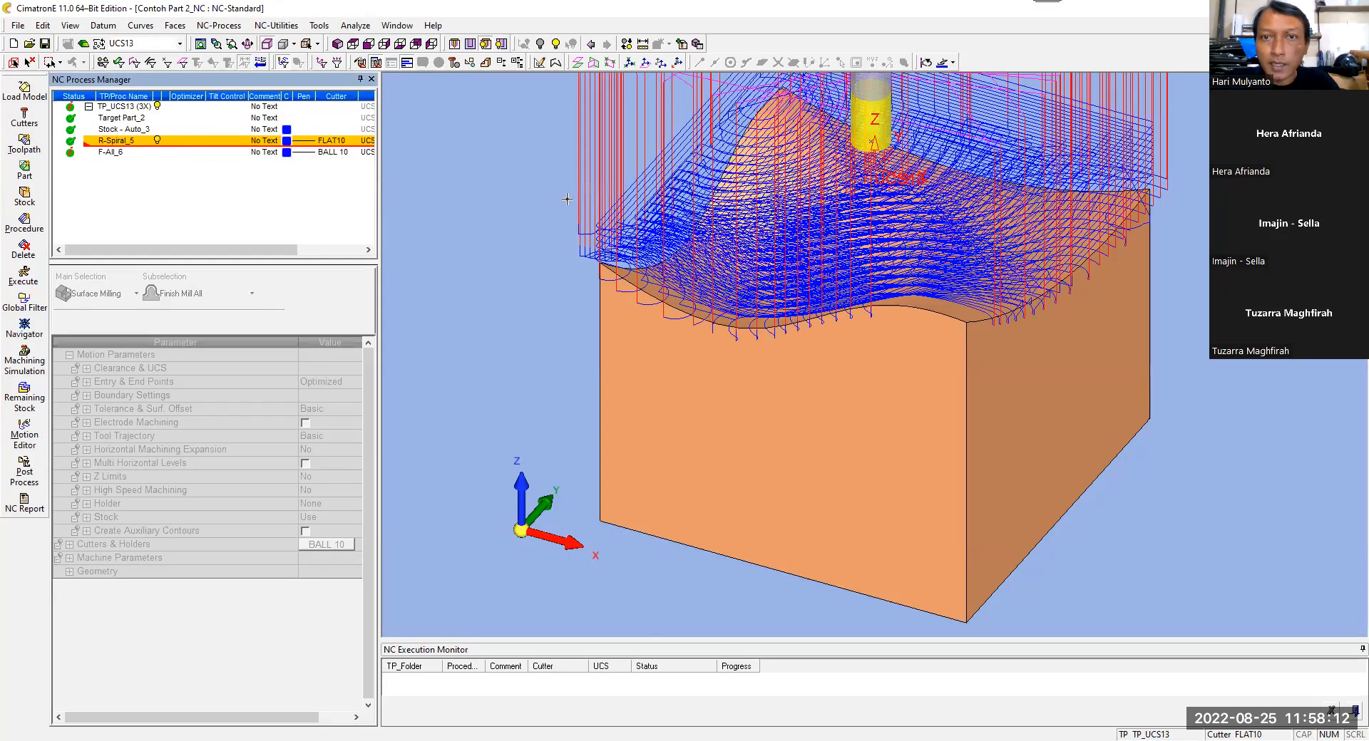
pyautogui.click(338, 44)
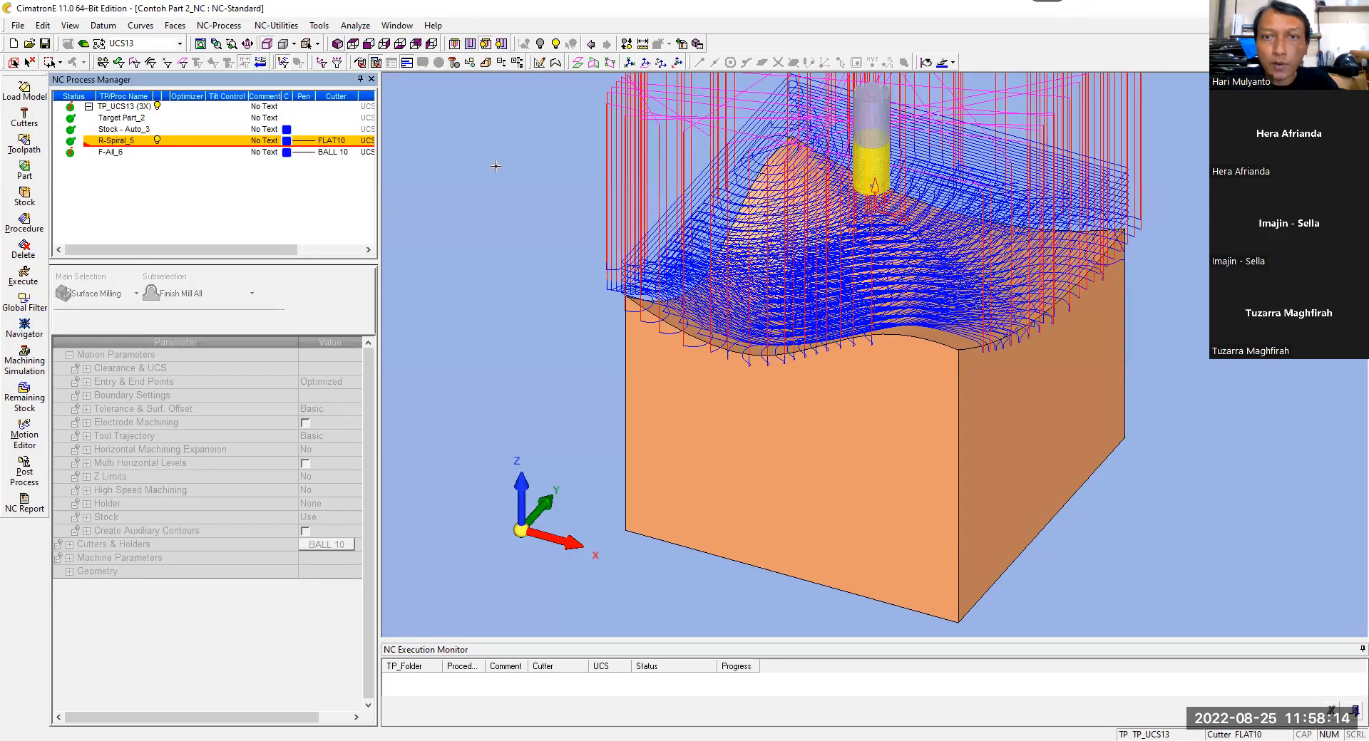
pyautogui.click(158, 142)
pyautogui.click(157, 142)
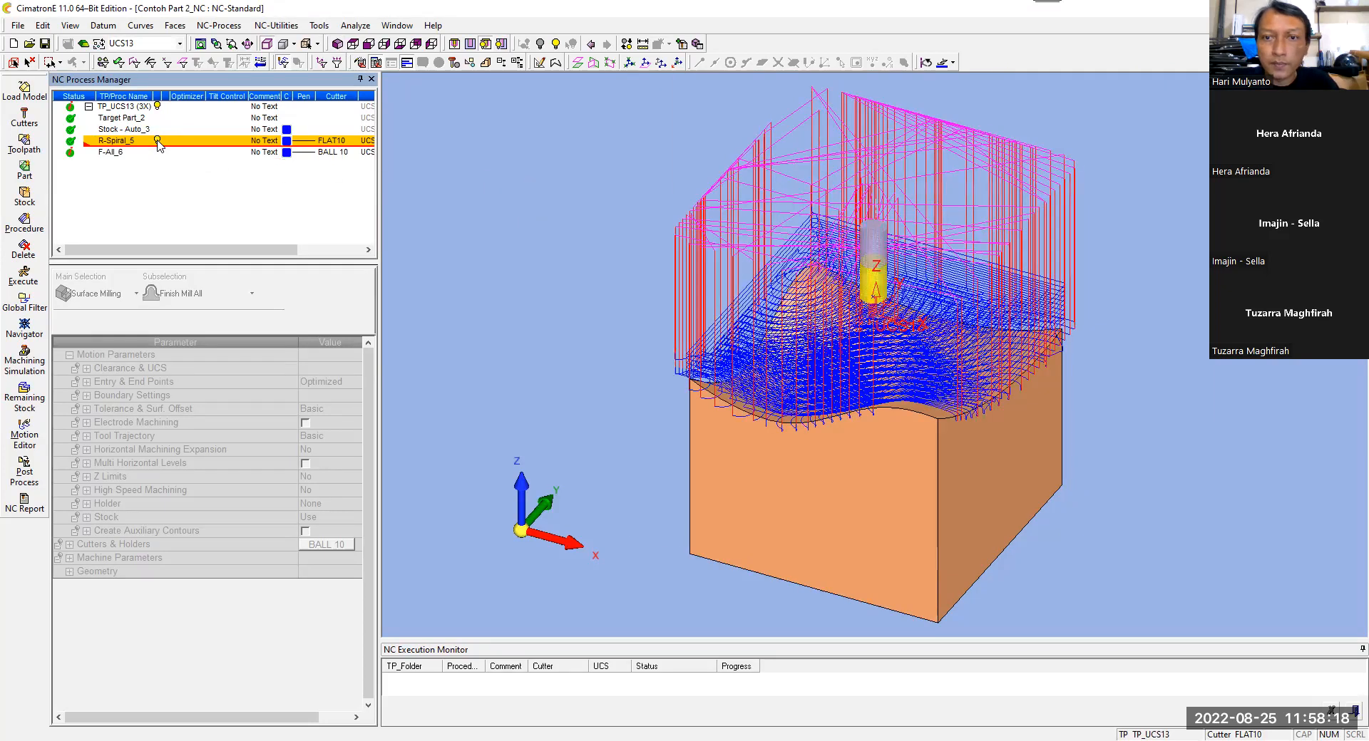
pyautogui.click(158, 141)
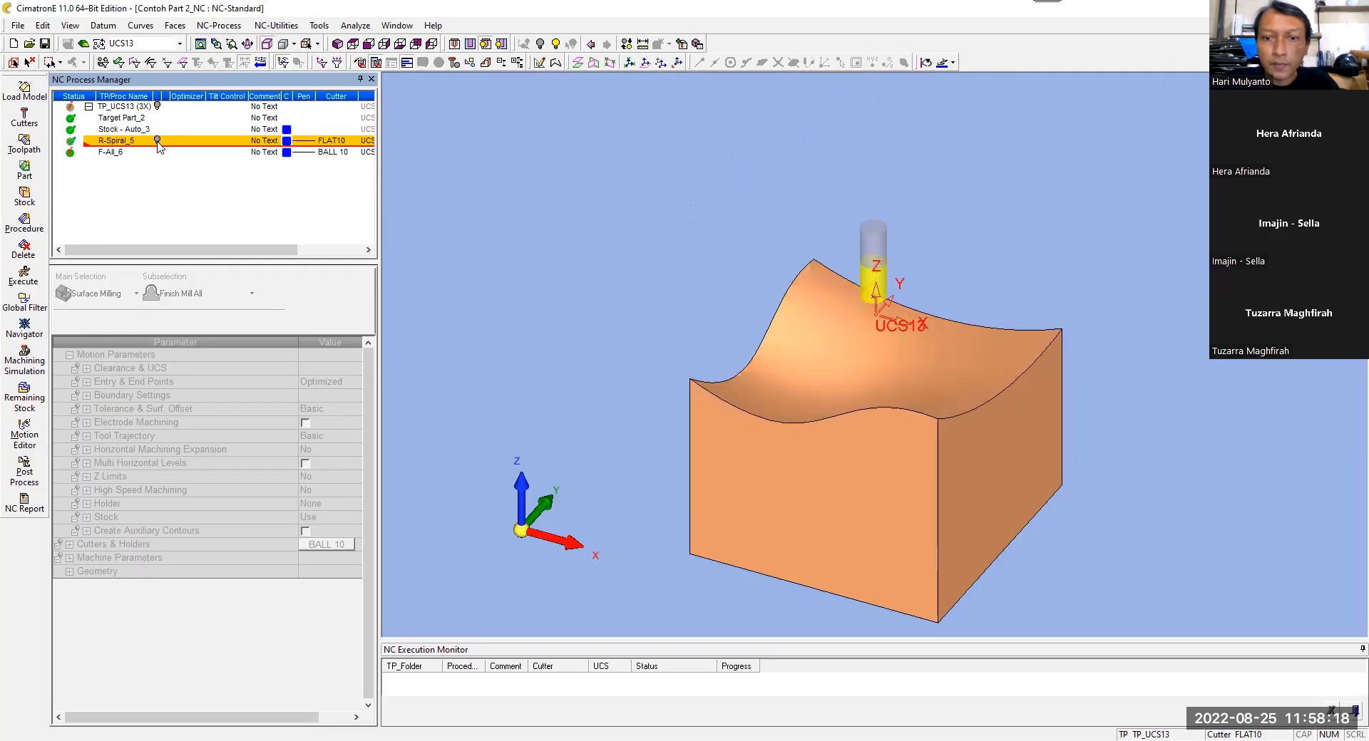
# Step: Reopen the F-All_6 finishing procedure and save and calculate it immediately
pyautogui.doubleClick(109, 152)
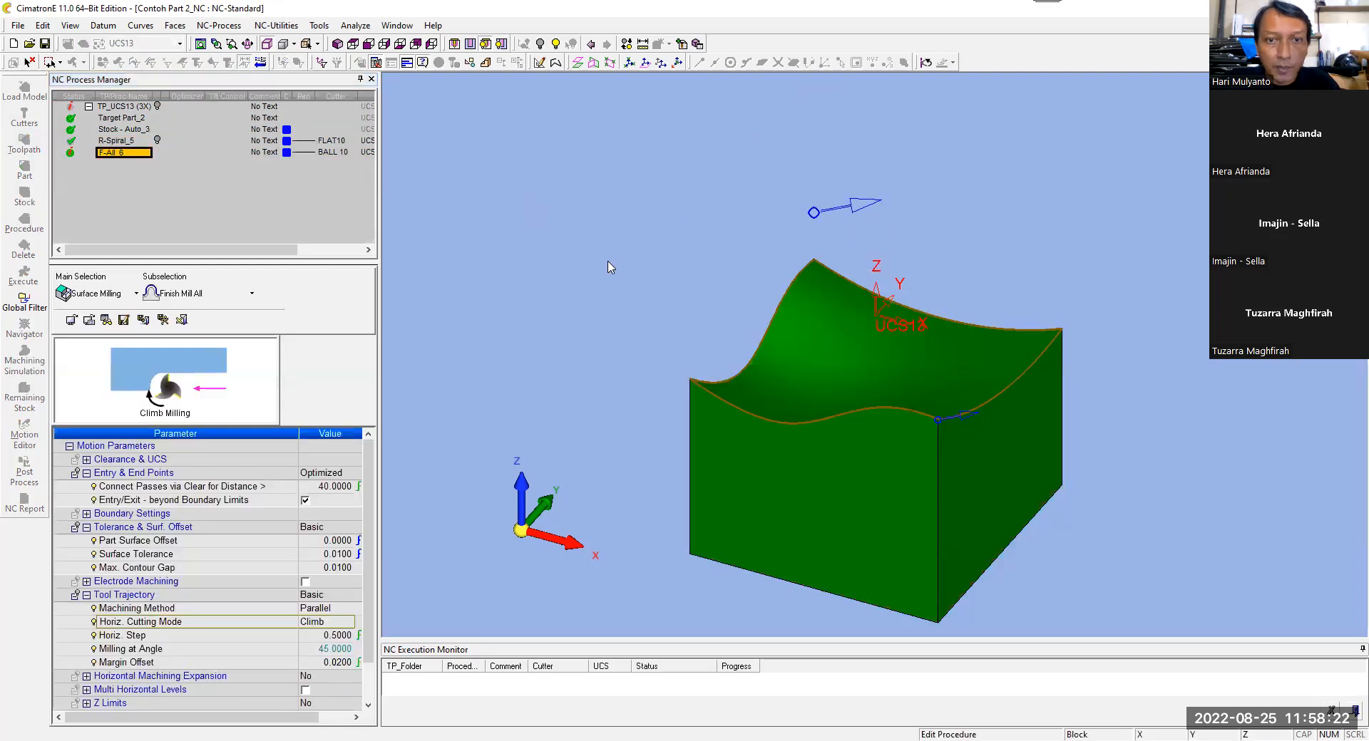
pyautogui.rightClick(607, 268)
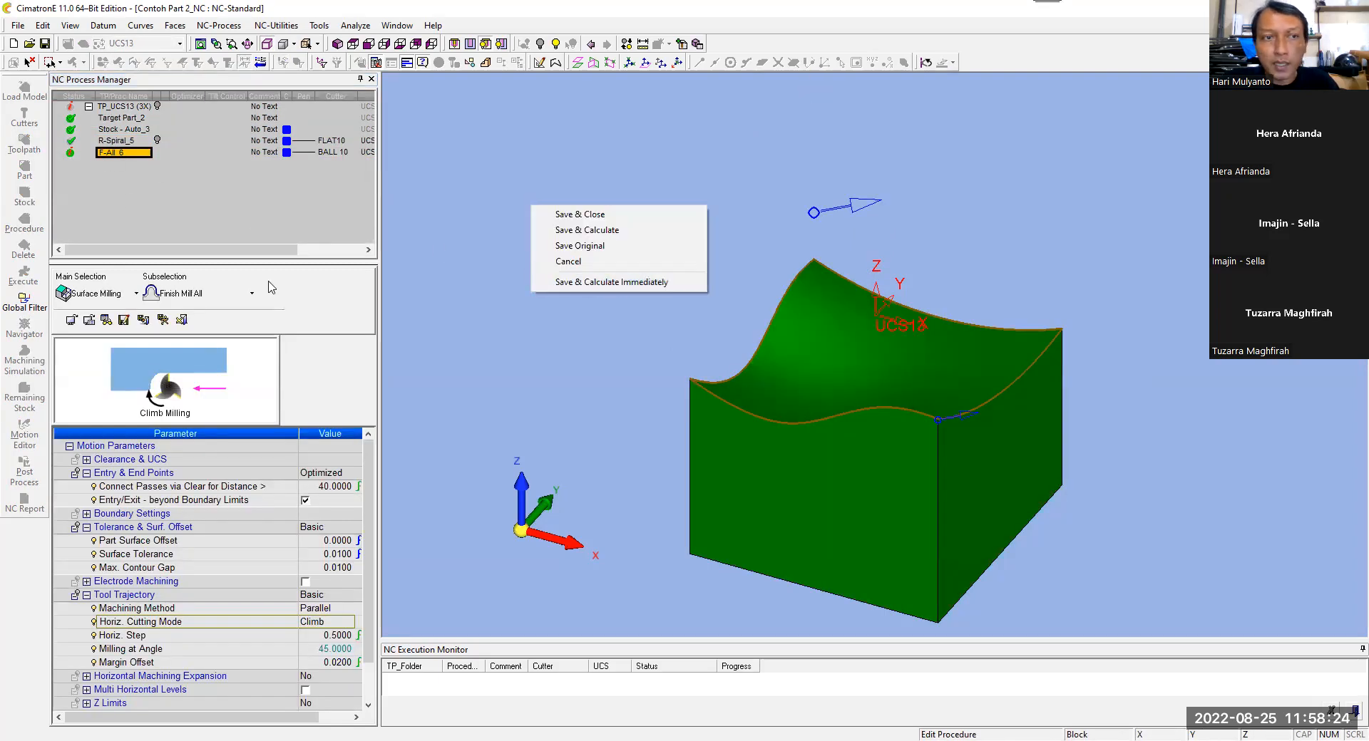
pyautogui.click(480, 197)
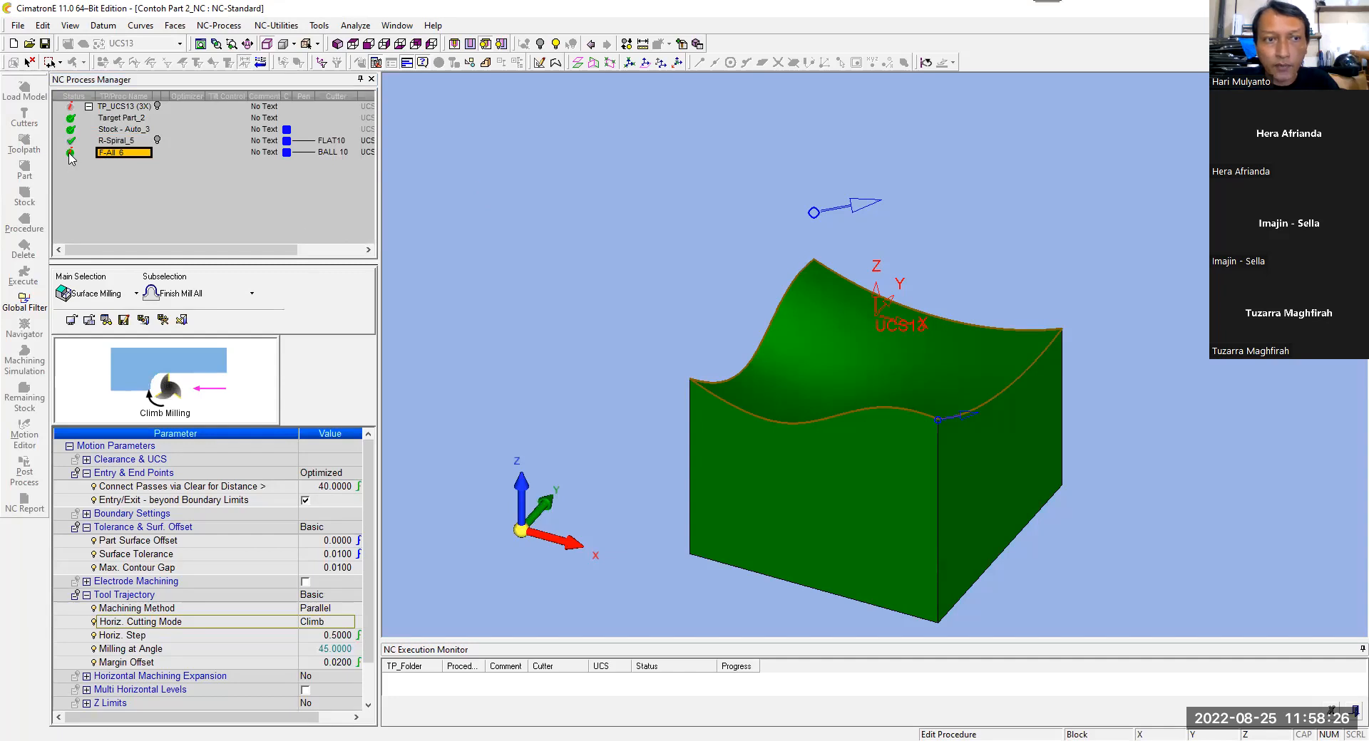
pyautogui.rightClick(478, 215)
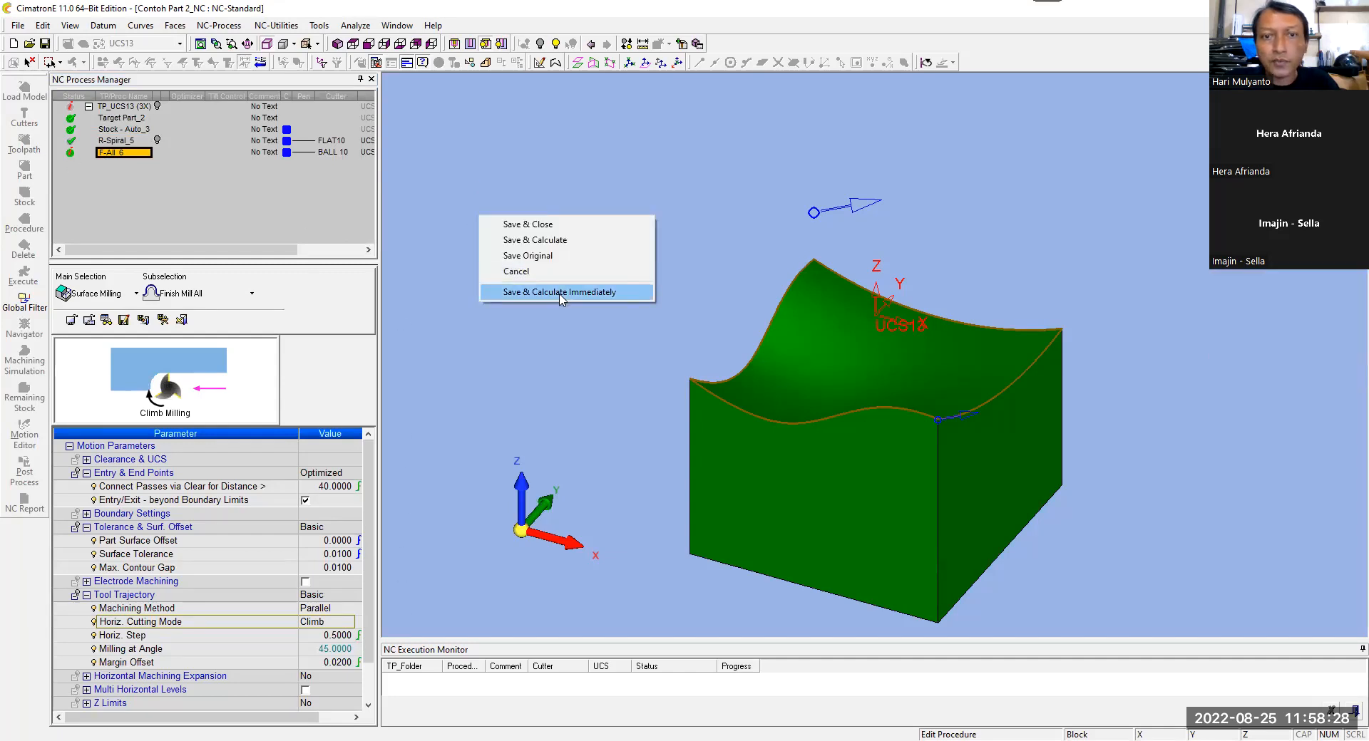
pyautogui.click(558, 290)
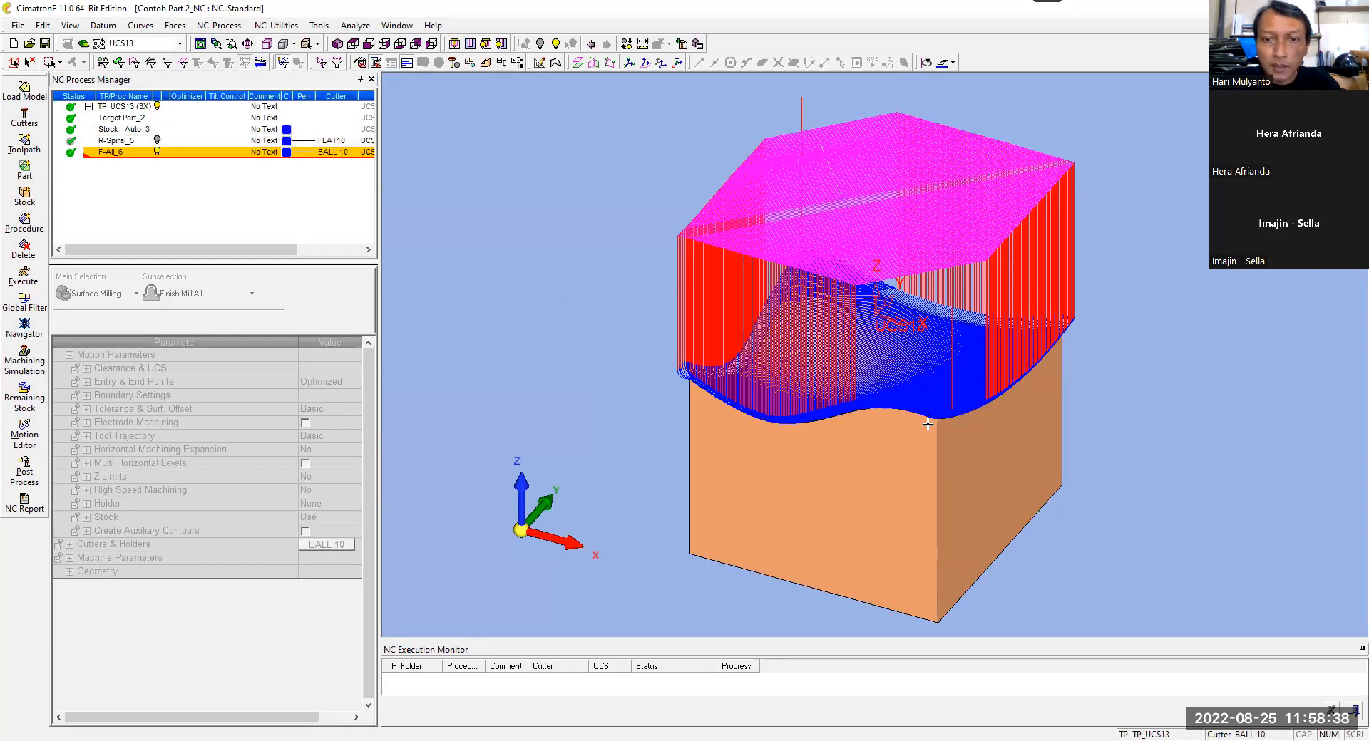
# Step: Change the Horiz. Cutting Mode of F-All_6 to Mixed and recalculate the procedure immediately
pyautogui.scroll(4, 927, 424)
pyautogui.moveTo(934, 442)
pyautogui.keyDown('ctrl'); pyautogui.mouseDown()
pyautogui.moveTo(910, 452)
pyautogui.moveTo(946, 428)
pyautogui.mouseUp(); pyautogui.keyUp('ctrl')
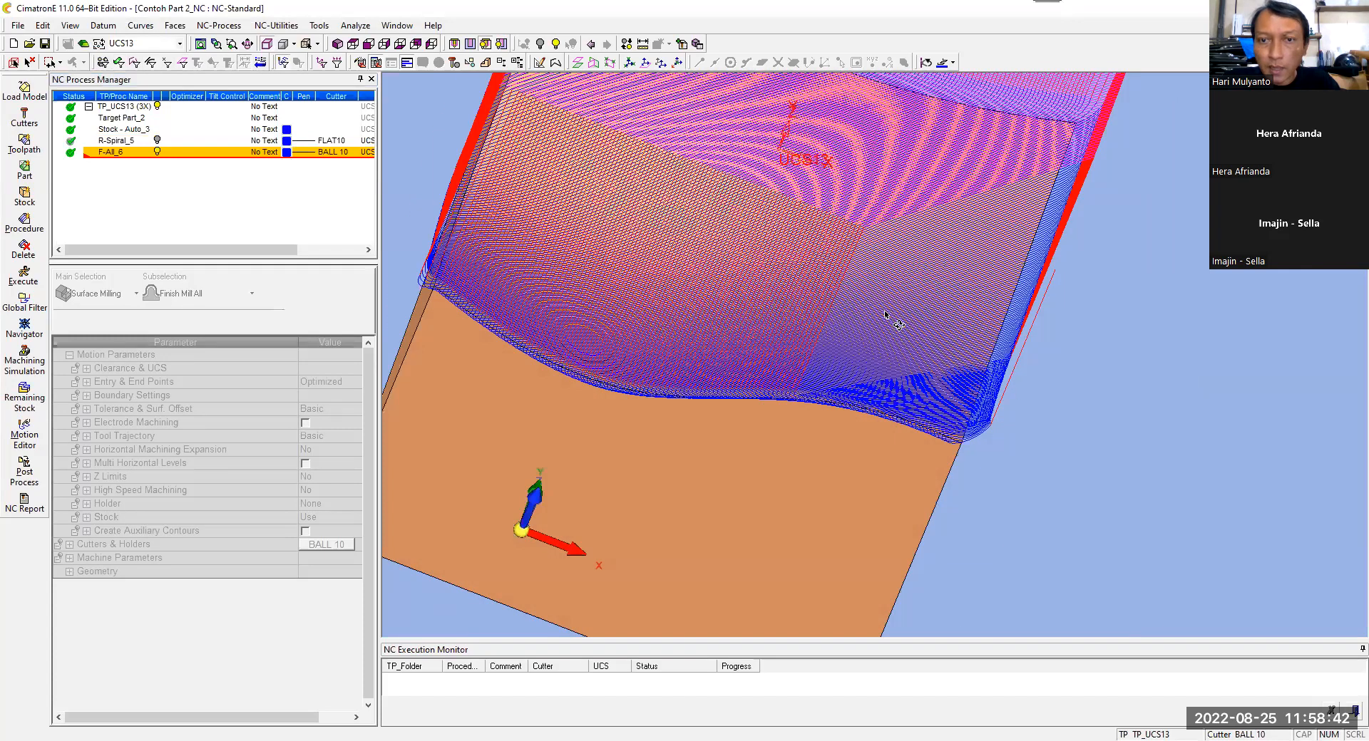
pyautogui.keyDown('ctrl'); pyautogui.moveTo(857, 305); pyautogui.dragTo(862, 275); pyautogui.keyUp('ctrl')
pyautogui.scroll(-3, 925, 276)
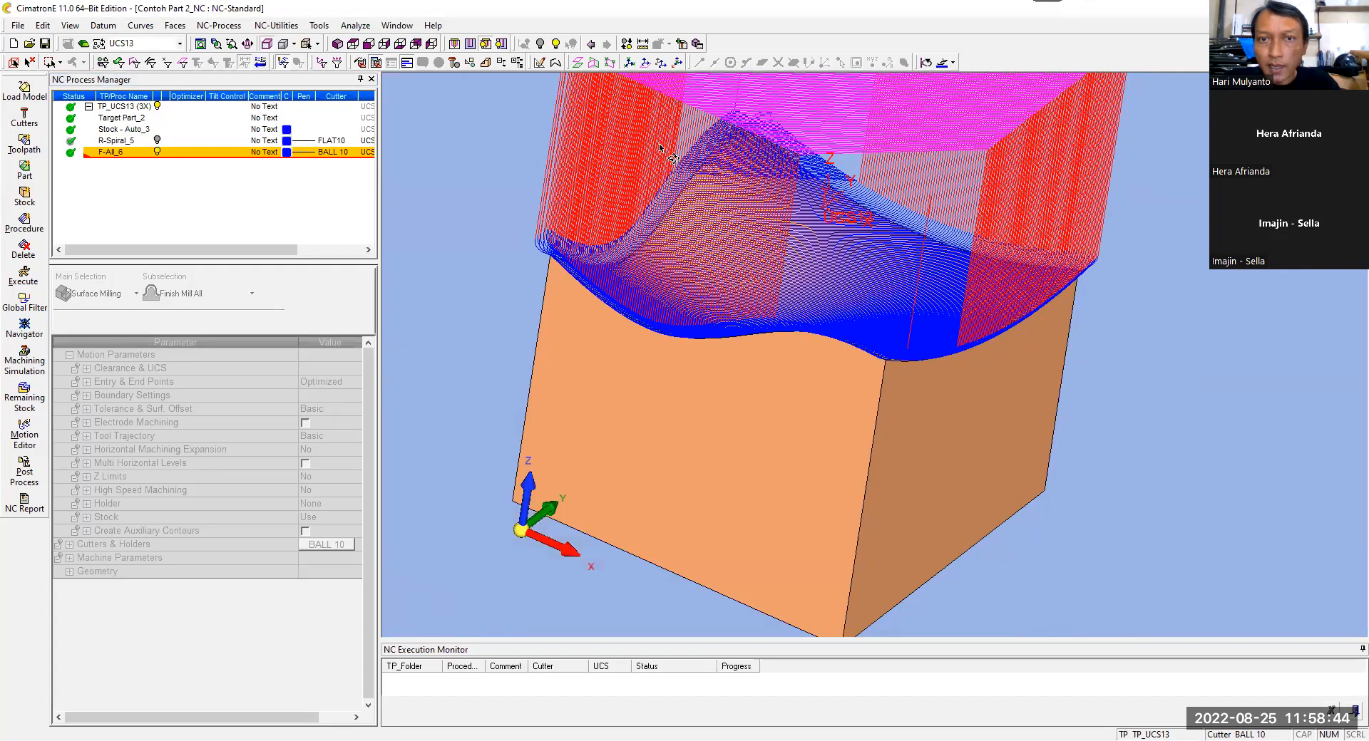
pyautogui.keyDown('ctrl'); pyautogui.moveTo(721, 244); pyautogui.dragTo(735, 298); pyautogui.keyUp('ctrl')
pyautogui.doubleClick(117, 152)
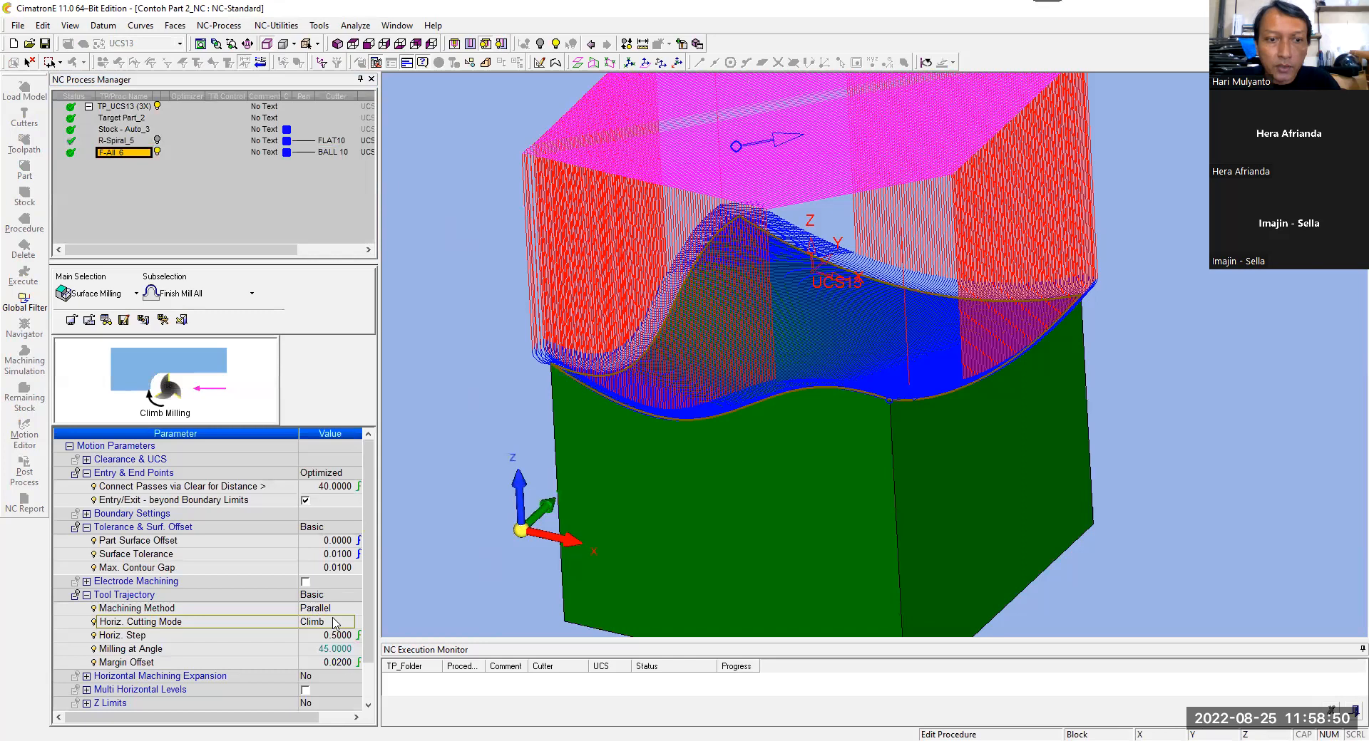
pyautogui.click(335, 626)
pyautogui.click(330, 659)
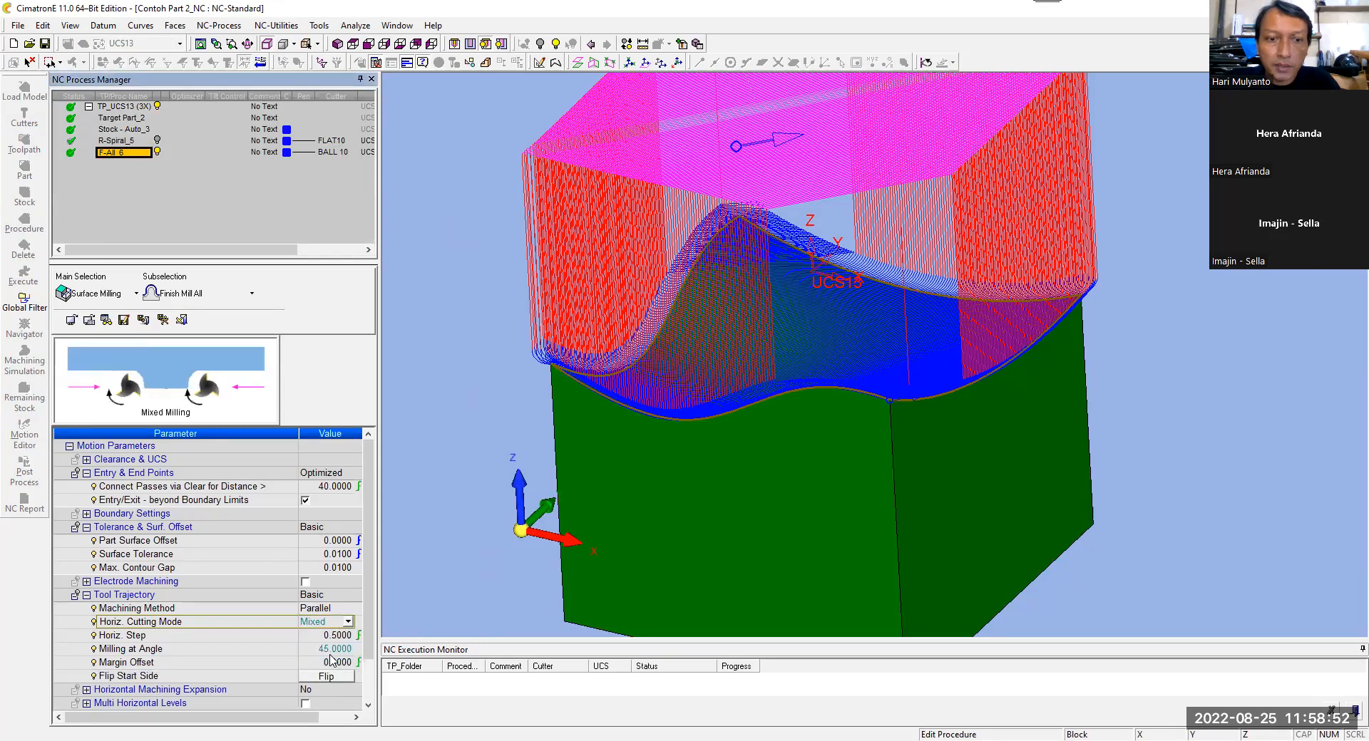
pyautogui.rightClick(504, 305)
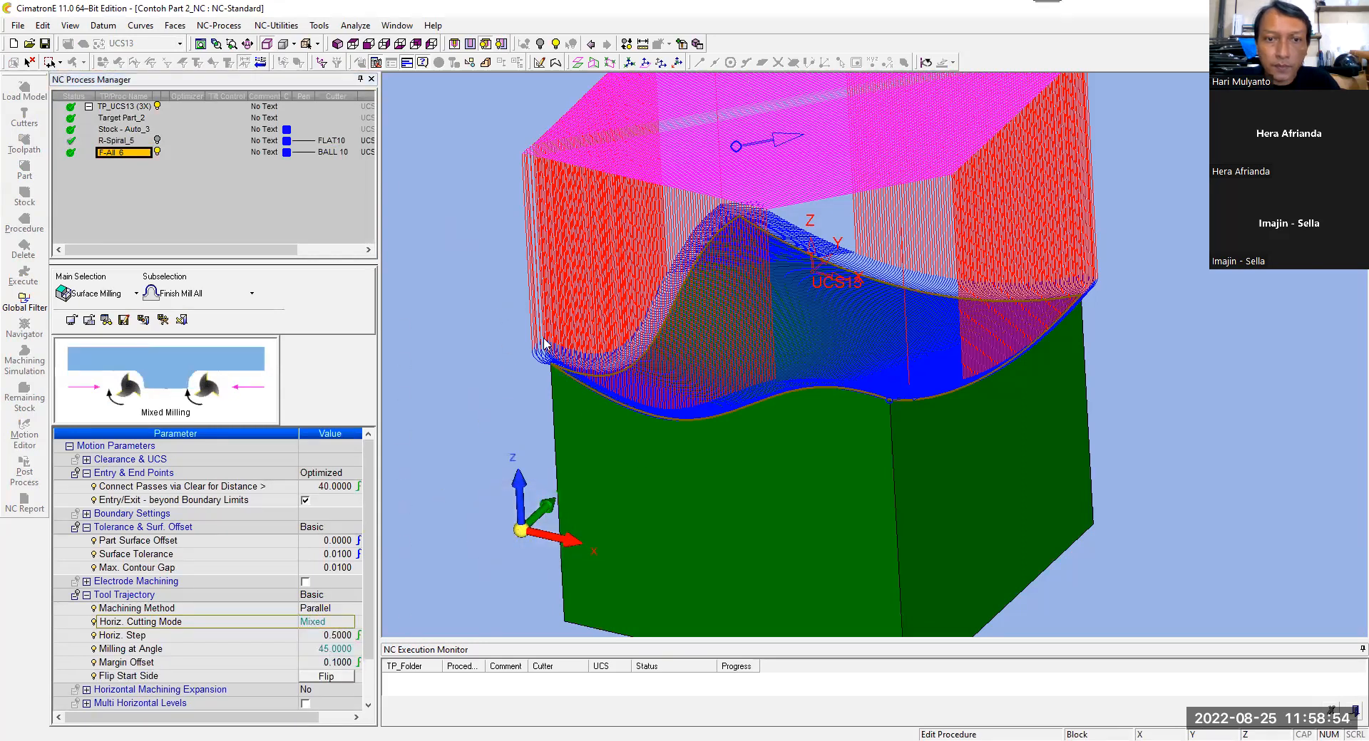
pyautogui.click(549, 382)
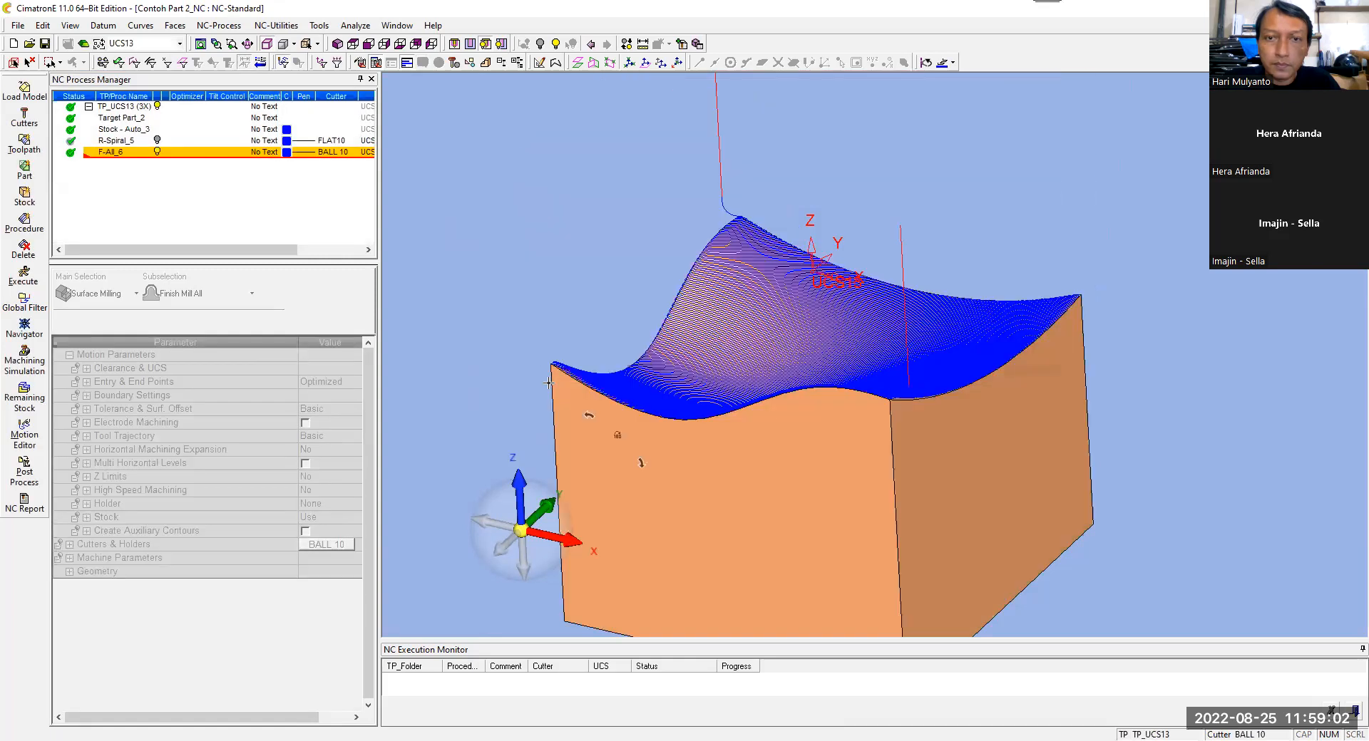
# Step: Examine the mixed finishing passes at the surface corner in top view, and check the Horiz. Step parameter of F-All_6
pyautogui.keyDown('ctrl'); pyautogui.moveTo(906, 190); pyautogui.dragTo(932, 285); pyautogui.keyUp('ctrl')
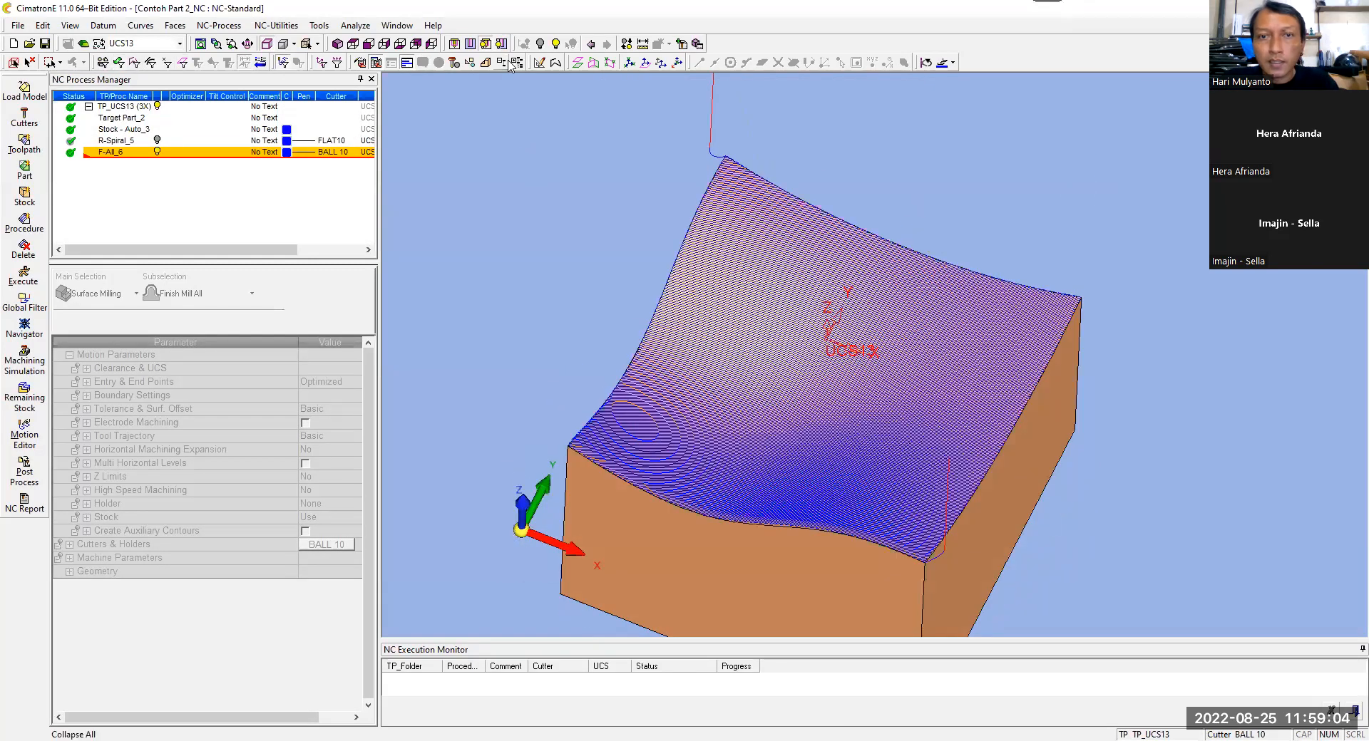
pyautogui.click(355, 46)
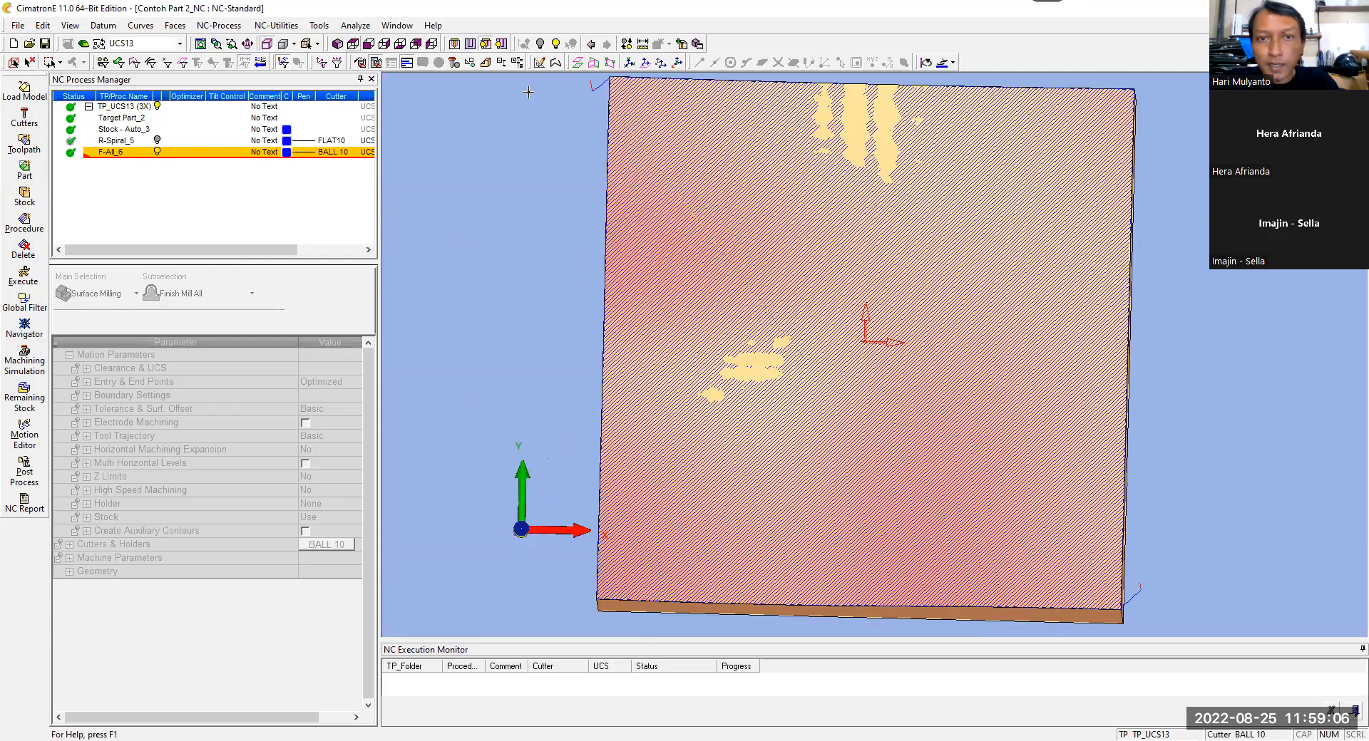
pyautogui.scroll(5, 624, 98)
pyautogui.keyDown('ctrl'); pyautogui.moveTo(616, 102); pyautogui.dragTo(729, 223, button='middle'); pyautogui.keyUp('ctrl')
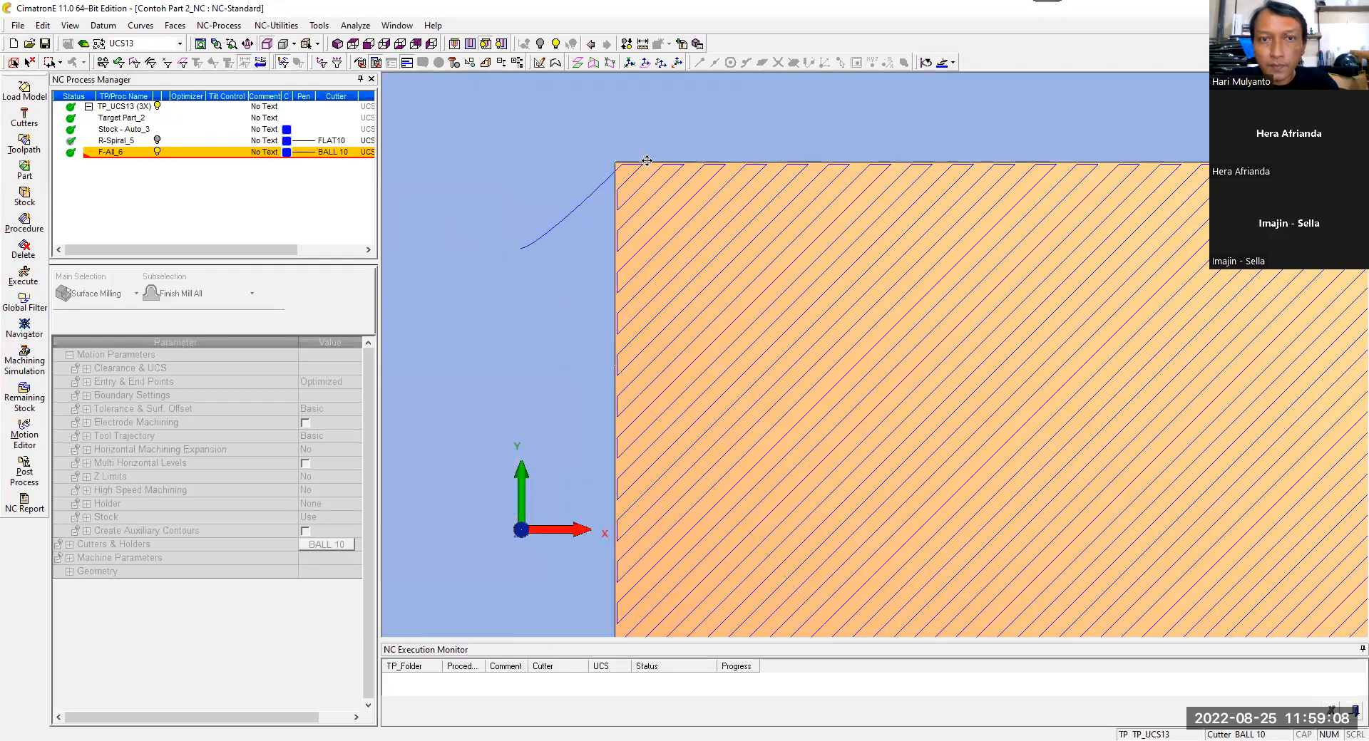
pyautogui.scroll(3, 646, 164)
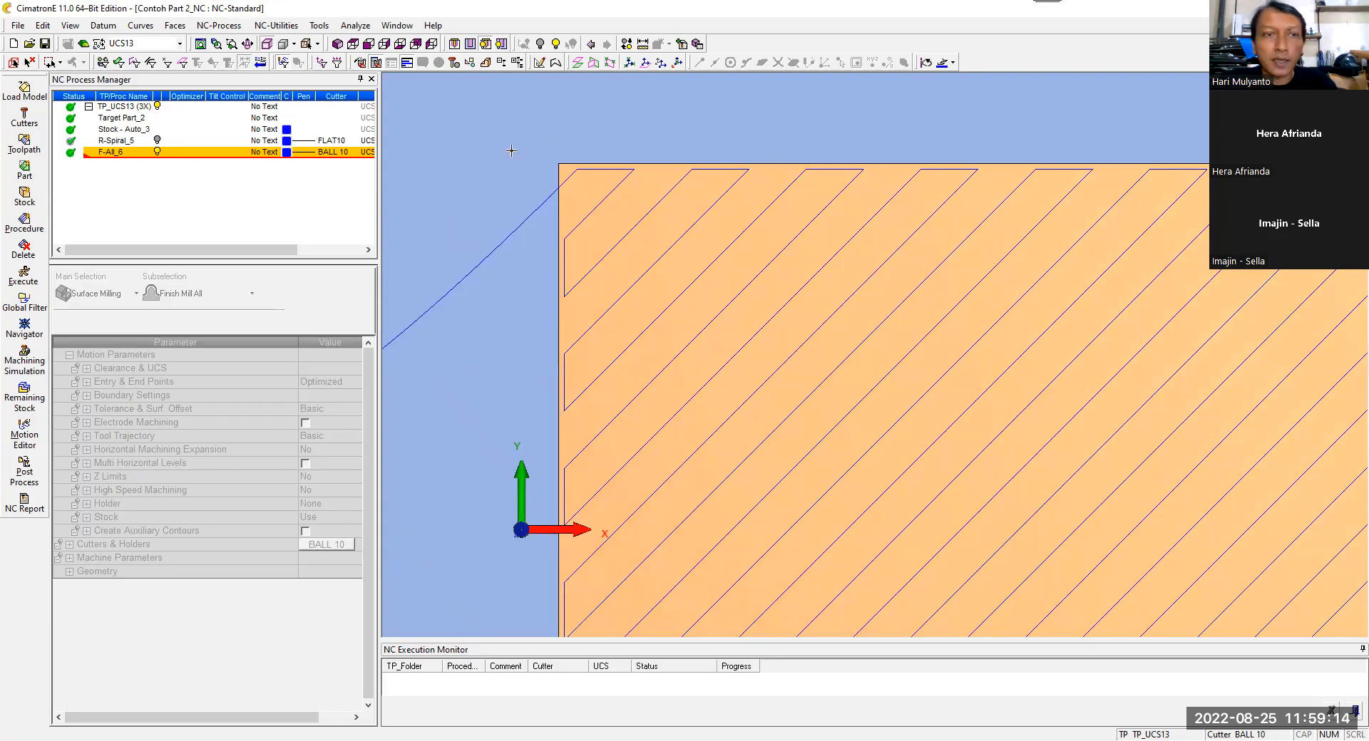
pyautogui.click(106, 152)
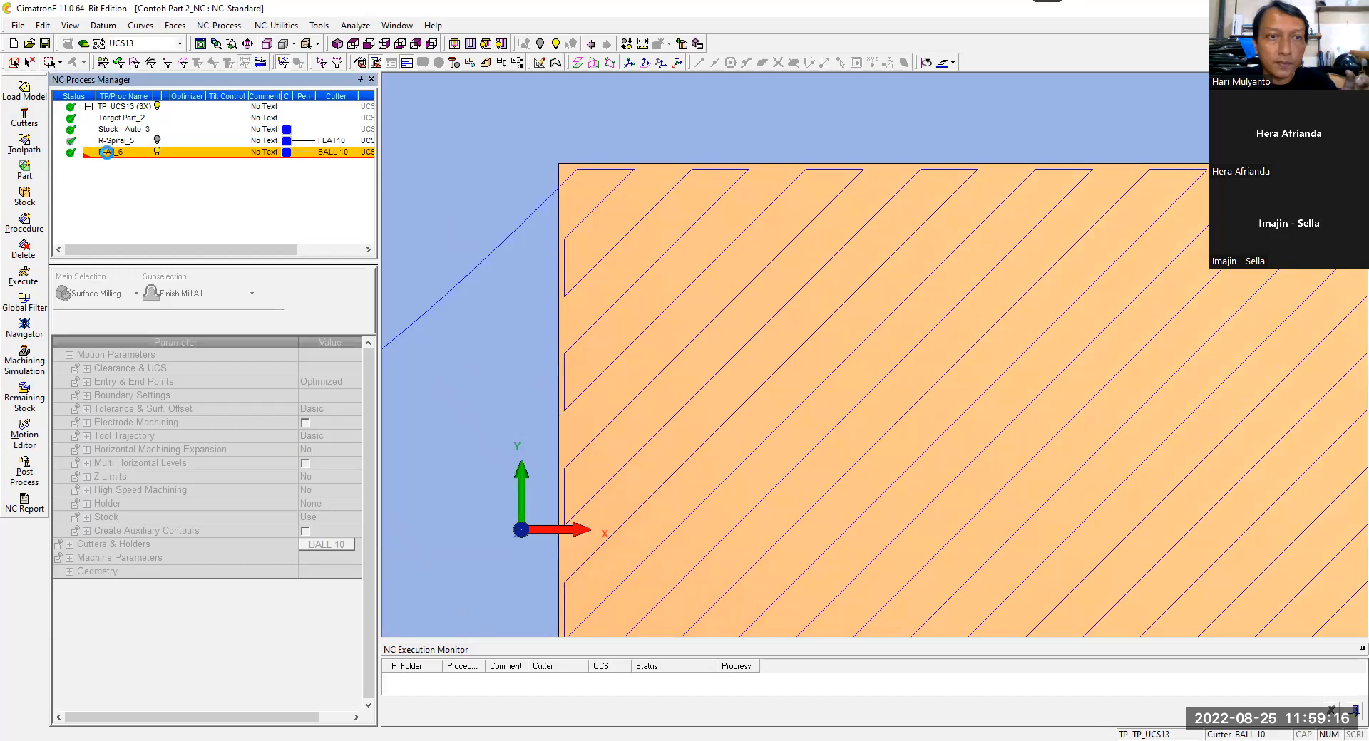
pyautogui.doubleClick(106, 152)
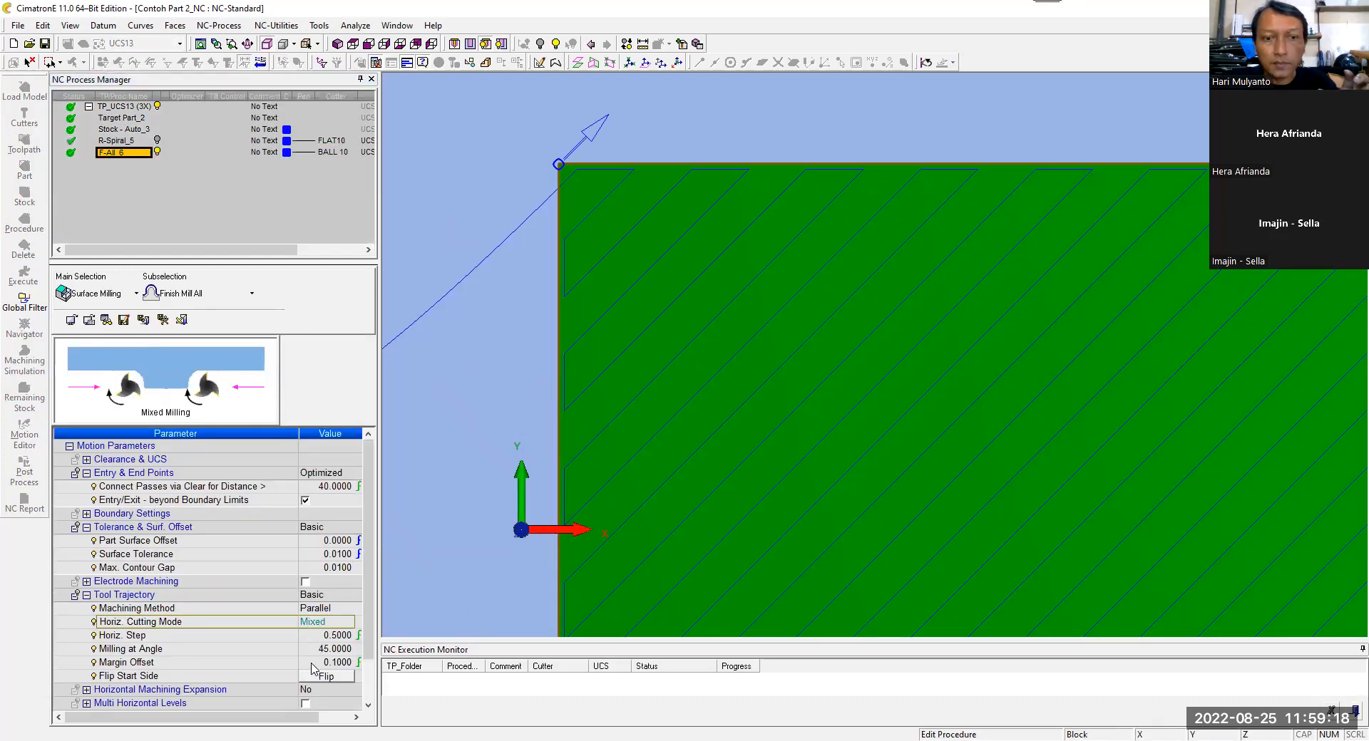
pyautogui.click(261, 635)
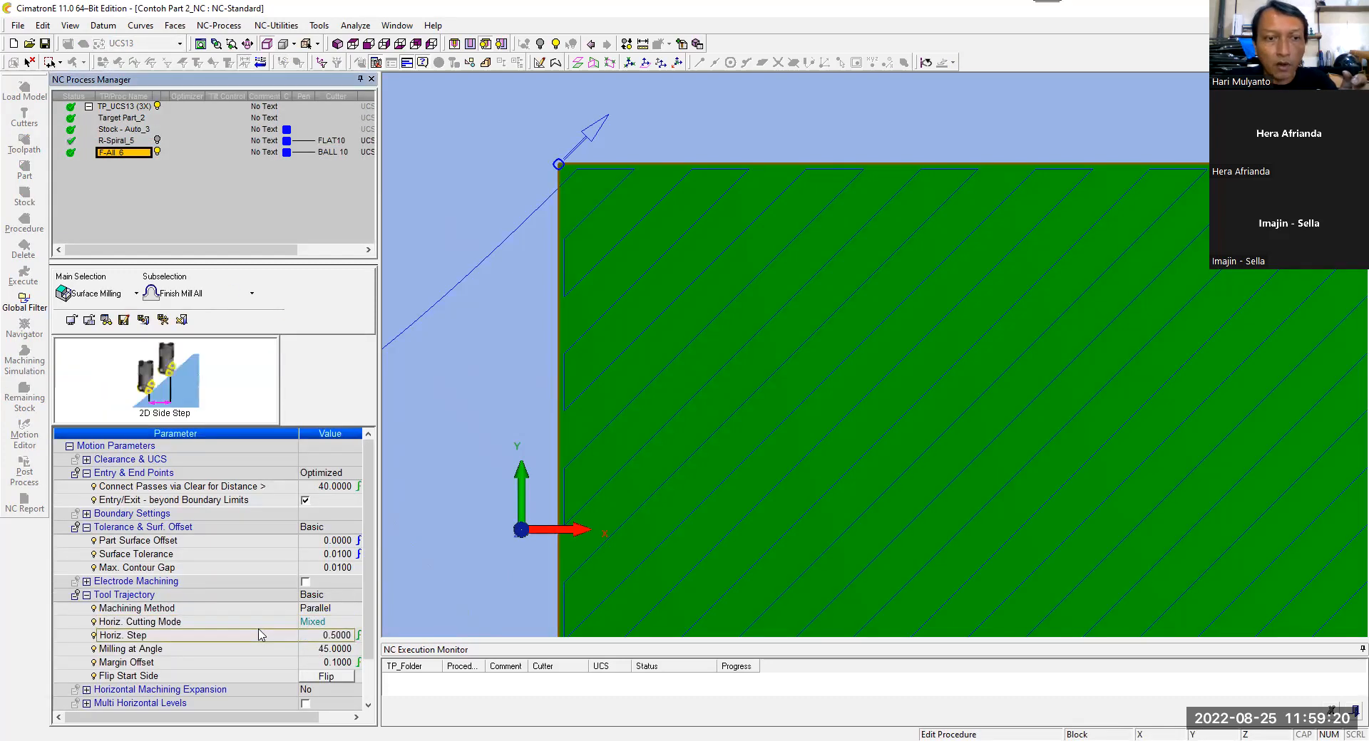
# Step: Measure the distance between neighbouring parallel passes near the surface corner
pyautogui.click(643, 44)
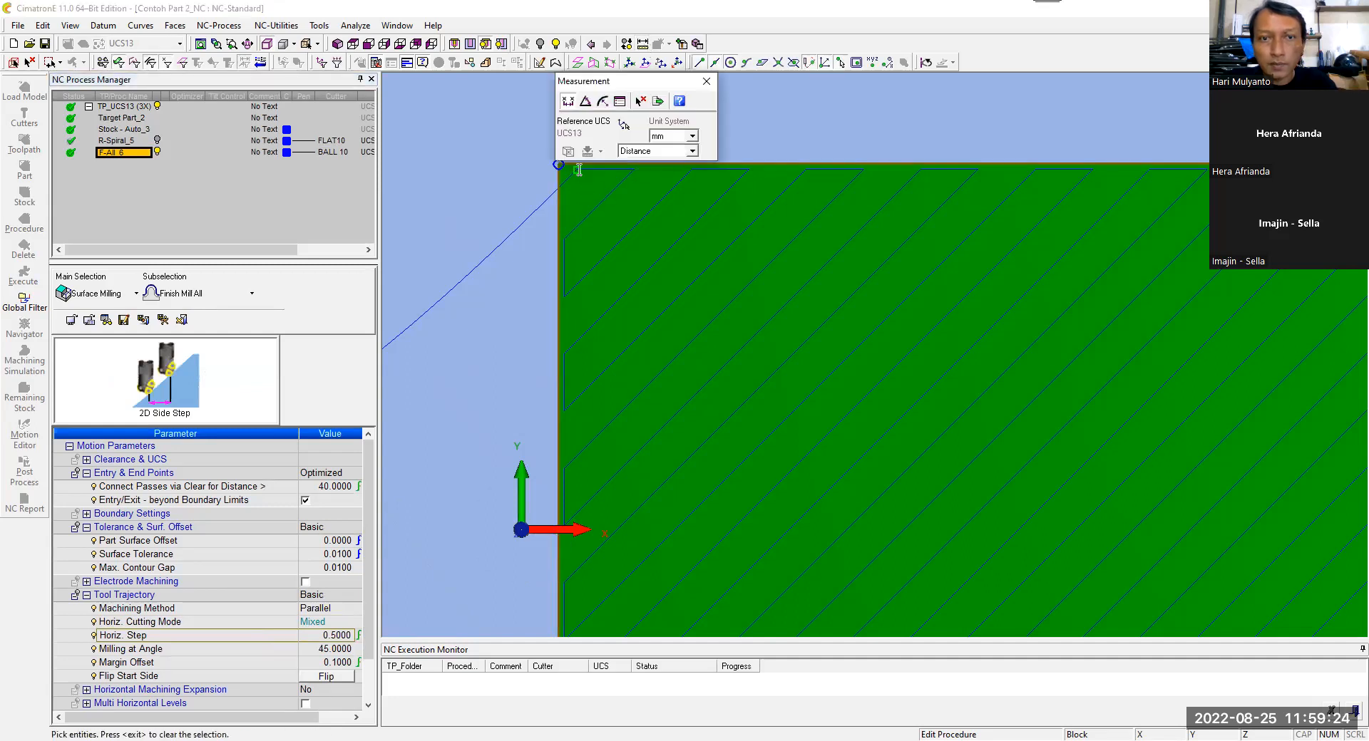
pyautogui.click(579, 170)
pyautogui.click(634, 171)
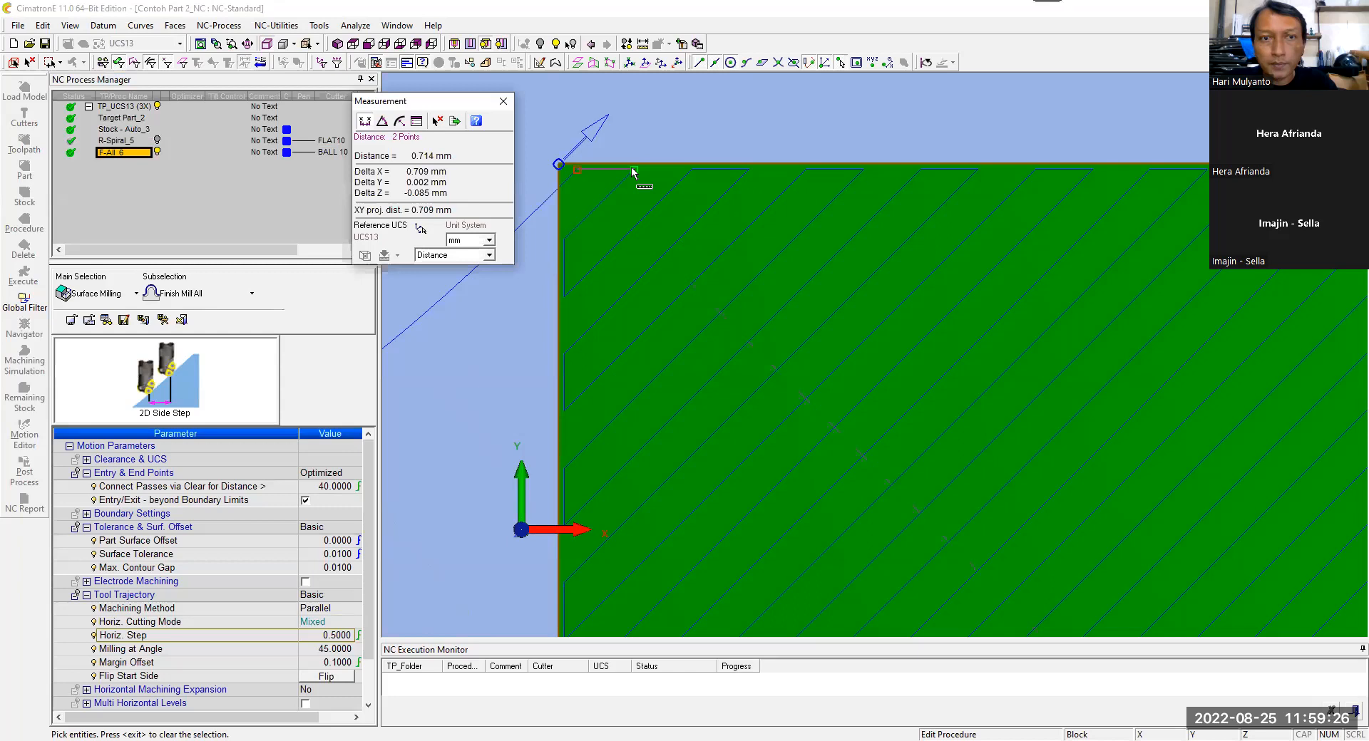
pyautogui.click(611, 202)
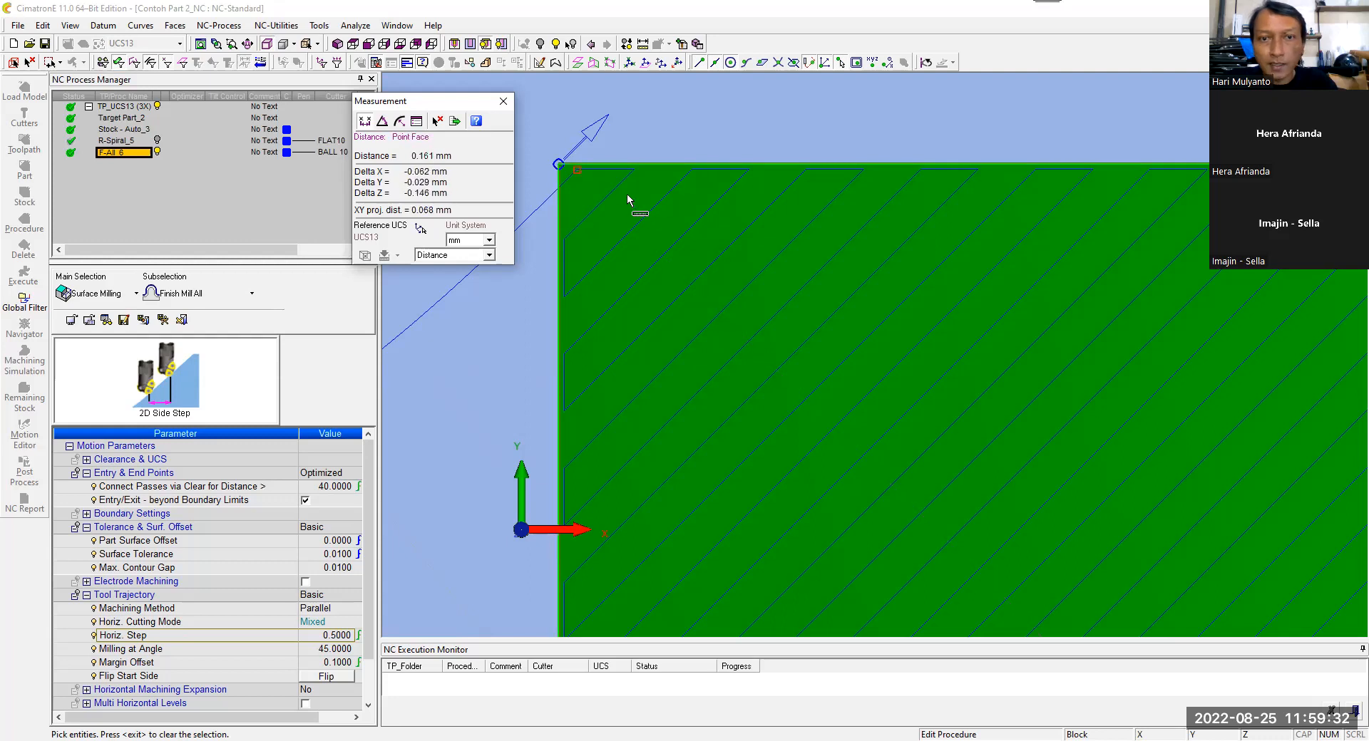
pyautogui.click(685, 235)
pyautogui.click(634, 171)
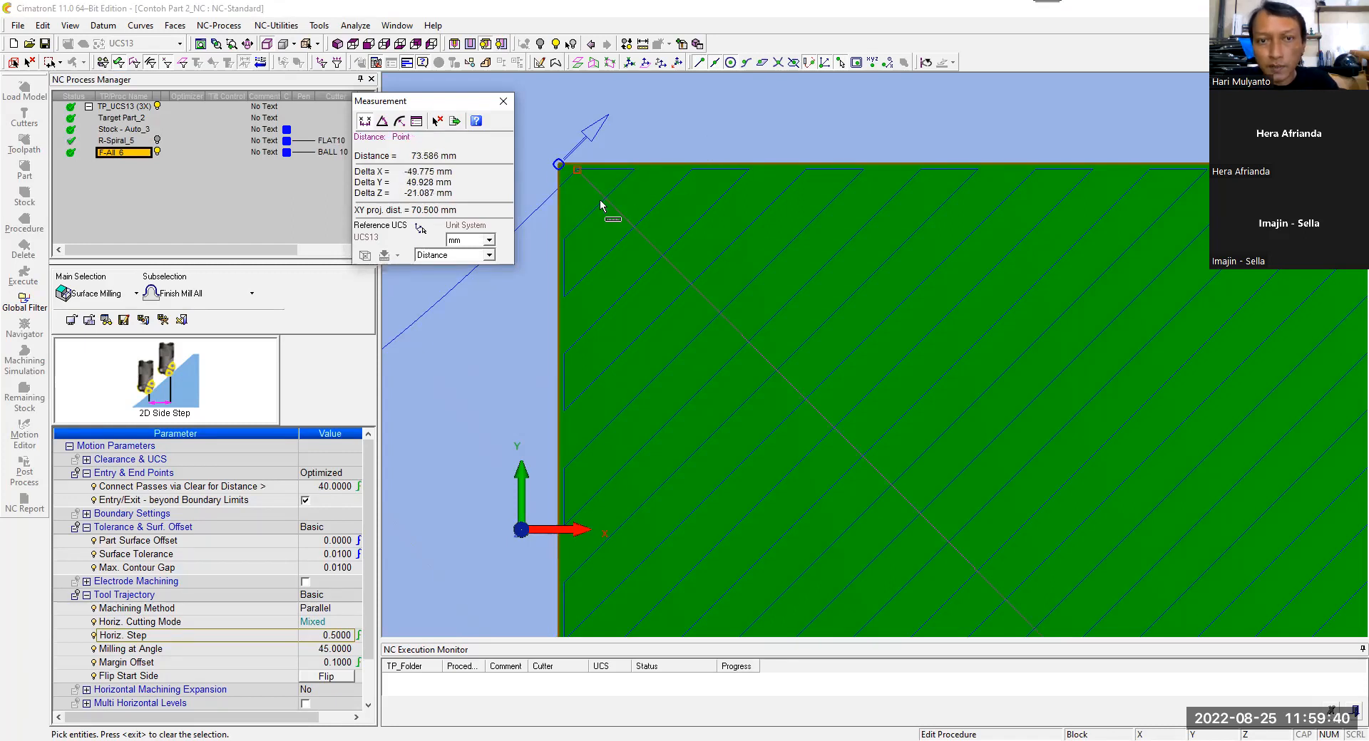
pyautogui.click(613, 190)
pyautogui.click(643, 216)
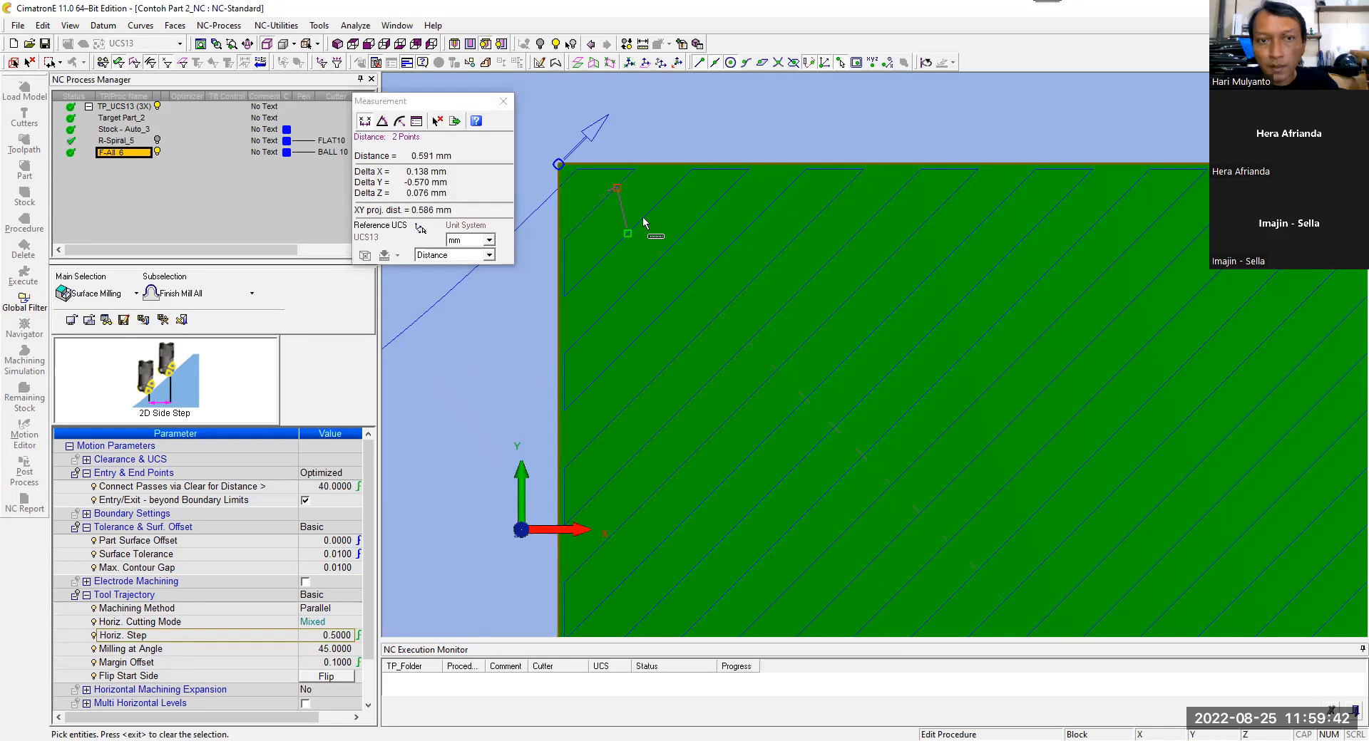
pyautogui.middleClick(709, 146)
# Step: Leave the measurement tool and save and calculate the F-All_6 finishing procedure immediately
pyautogui.scroll(-3, 708, 145)
pyautogui.keyDown('ctrl'); pyautogui.moveTo(821, 234); pyautogui.dragTo(633, 103, button='middle'); pyautogui.keyUp('ctrl')
pyautogui.scroll(-2, 633, 103)
pyautogui.scroll(-2, 925, 274)
pyautogui.keyDown('ctrl'); pyautogui.moveTo(926, 275); pyautogui.dragTo(683, 106, button='middle'); pyautogui.keyUp('ctrl')
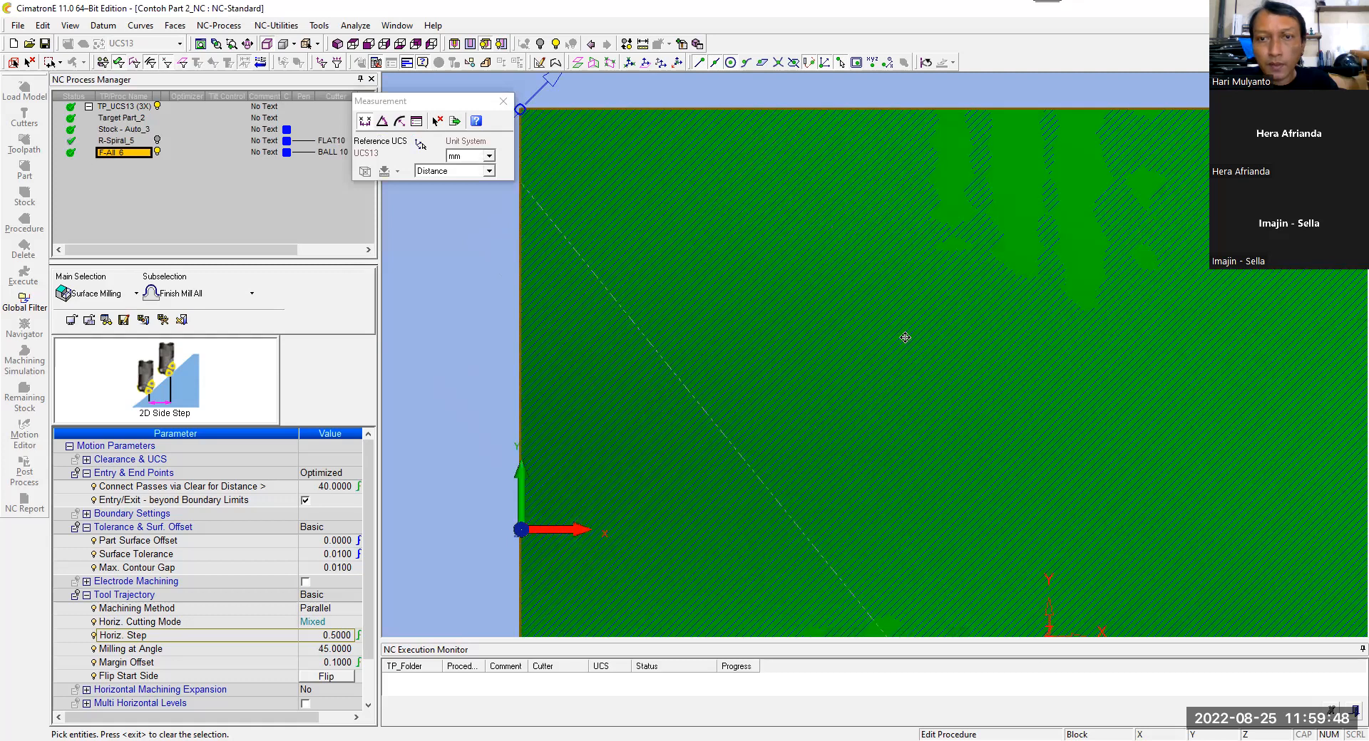
pyautogui.scroll(-3, 903, 248)
pyautogui.keyDown('ctrl'); pyautogui.moveTo(903, 248); pyautogui.dragTo(889, 207); pyautogui.keyUp('ctrl')
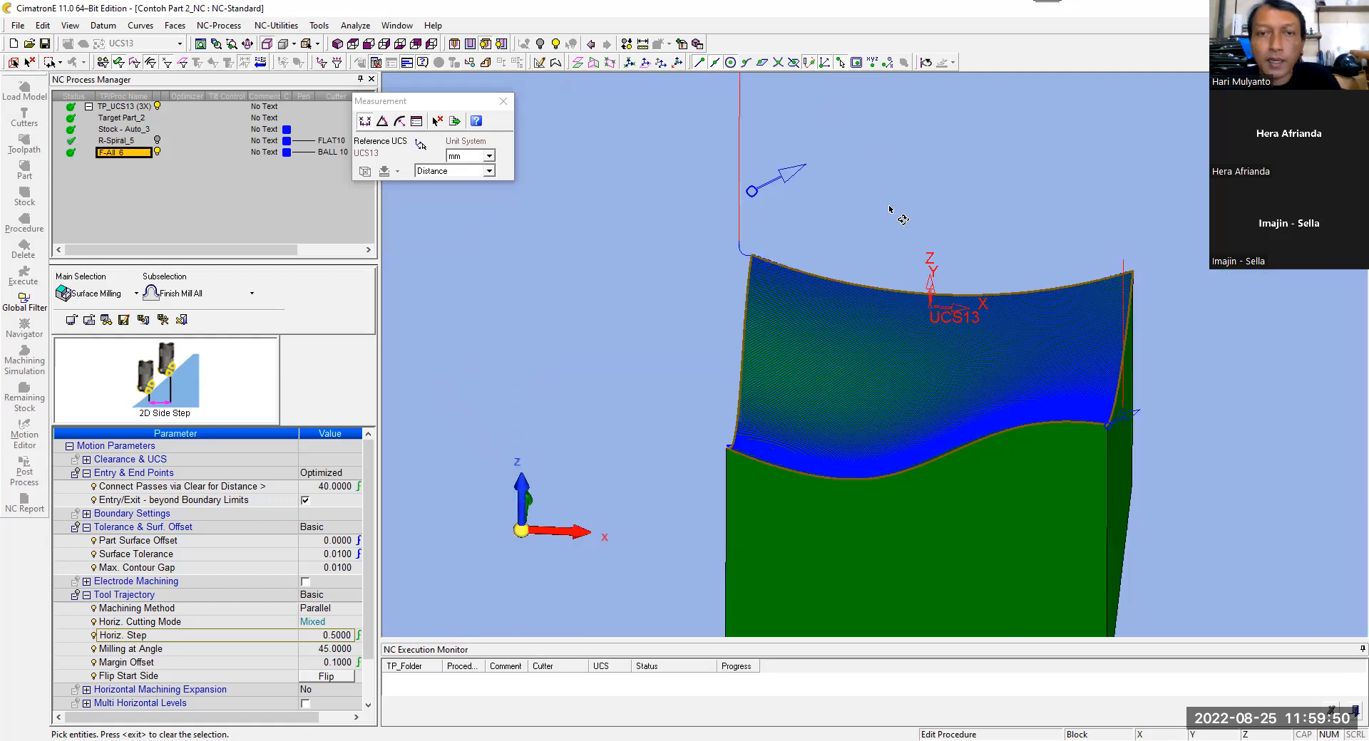
pyautogui.middleClick(606, 234)
pyautogui.rightClick(607, 241)
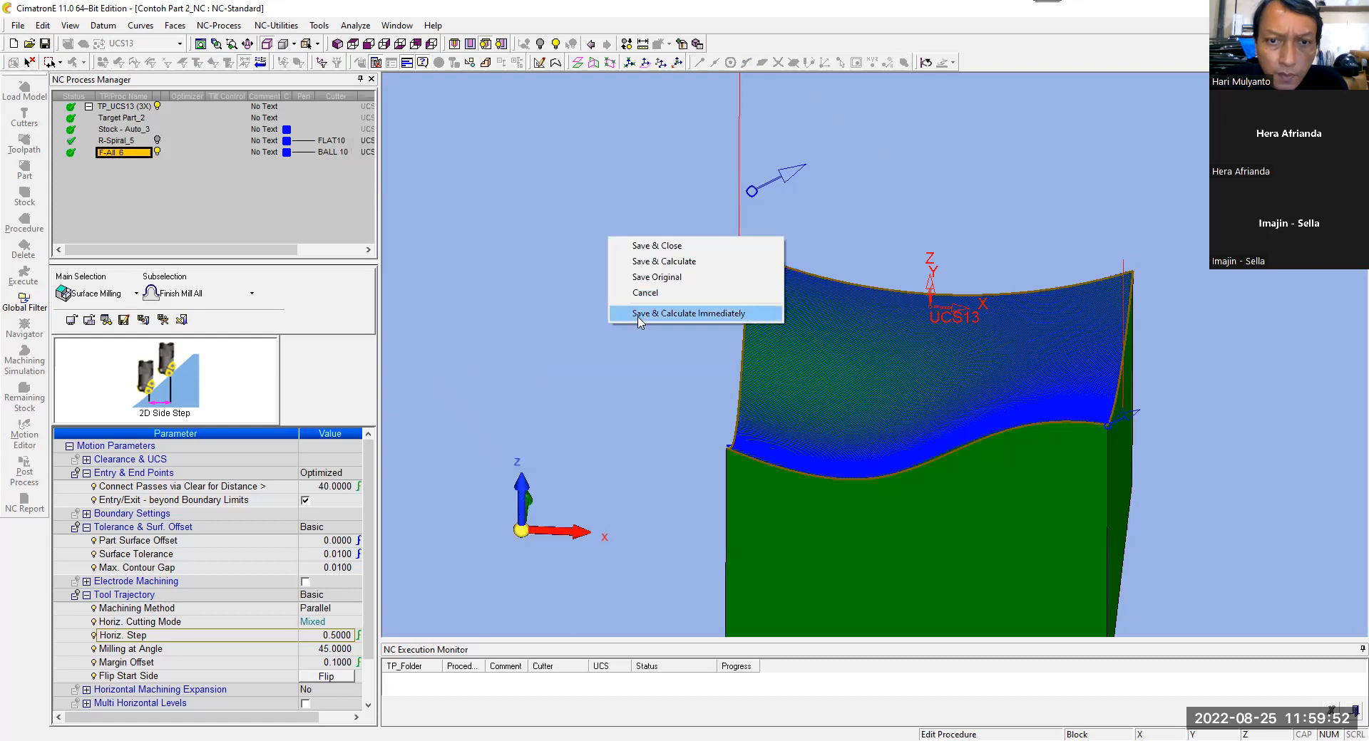
pyautogui.click(678, 310)
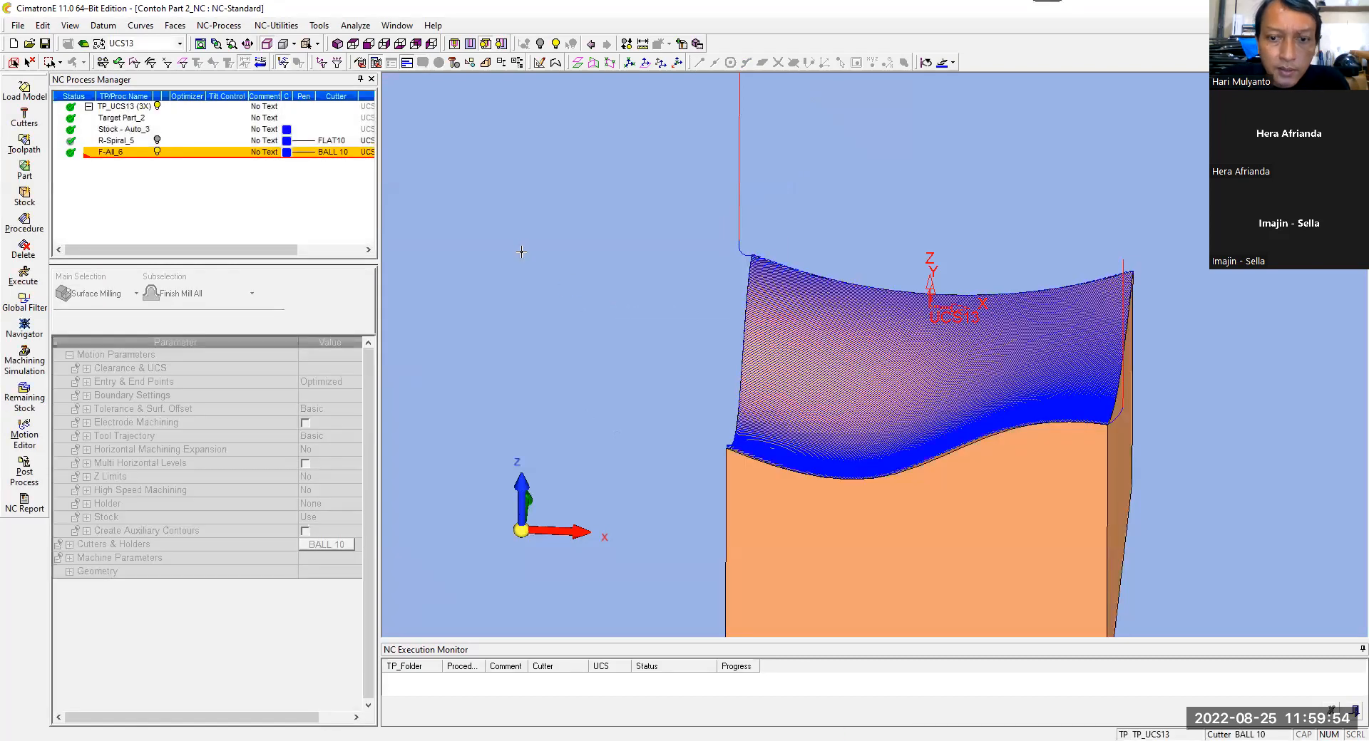
# Step: Try simulating all TP_UCS13 procedures with MODEL as the Reference UCS, view the roughing isometrically, and exit the simulator
pyautogui.click(28, 367)
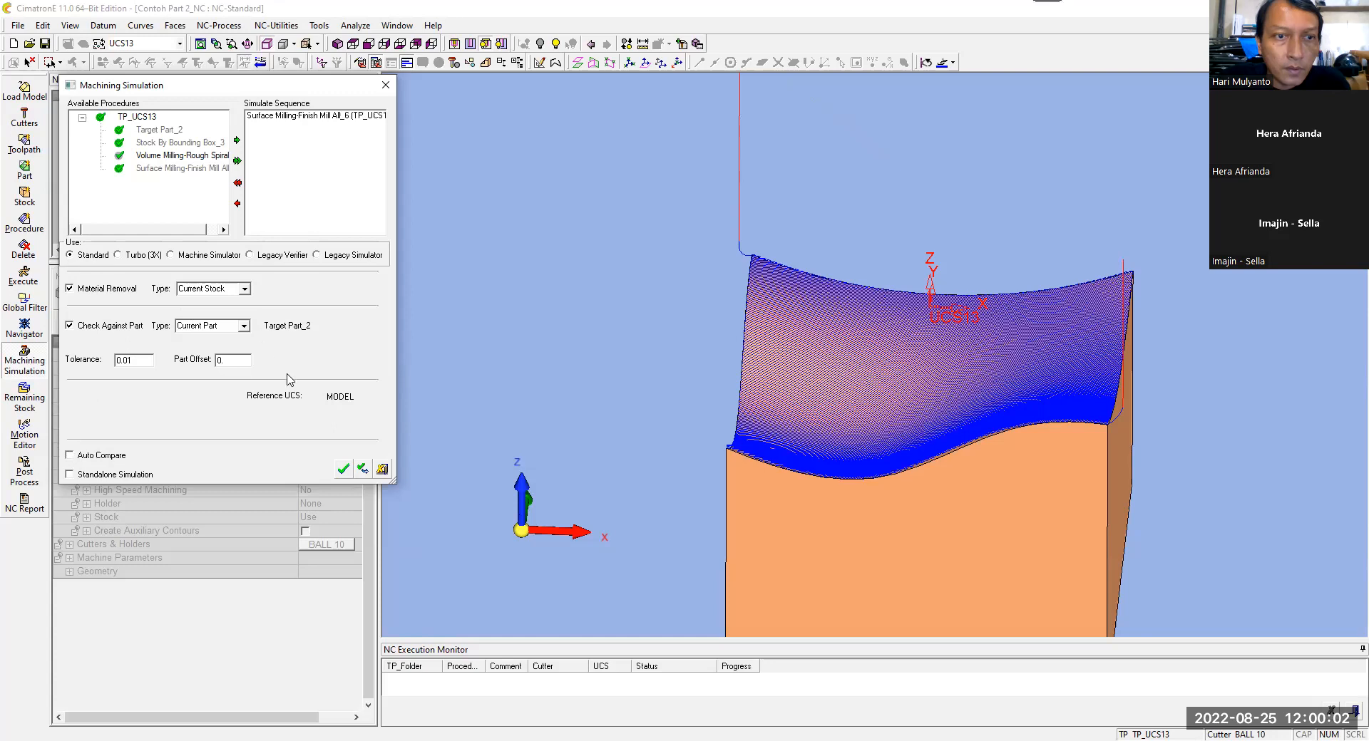
pyautogui.click(236, 161)
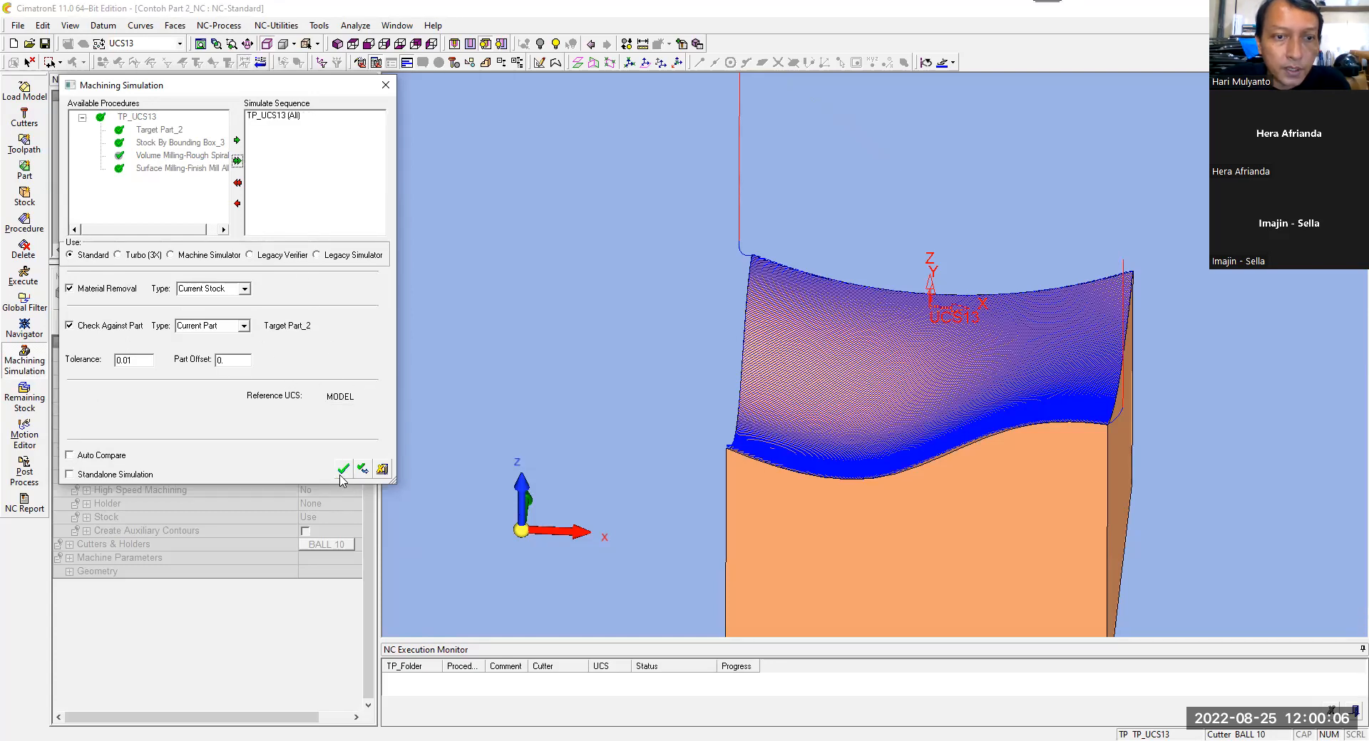
pyautogui.click(342, 469)
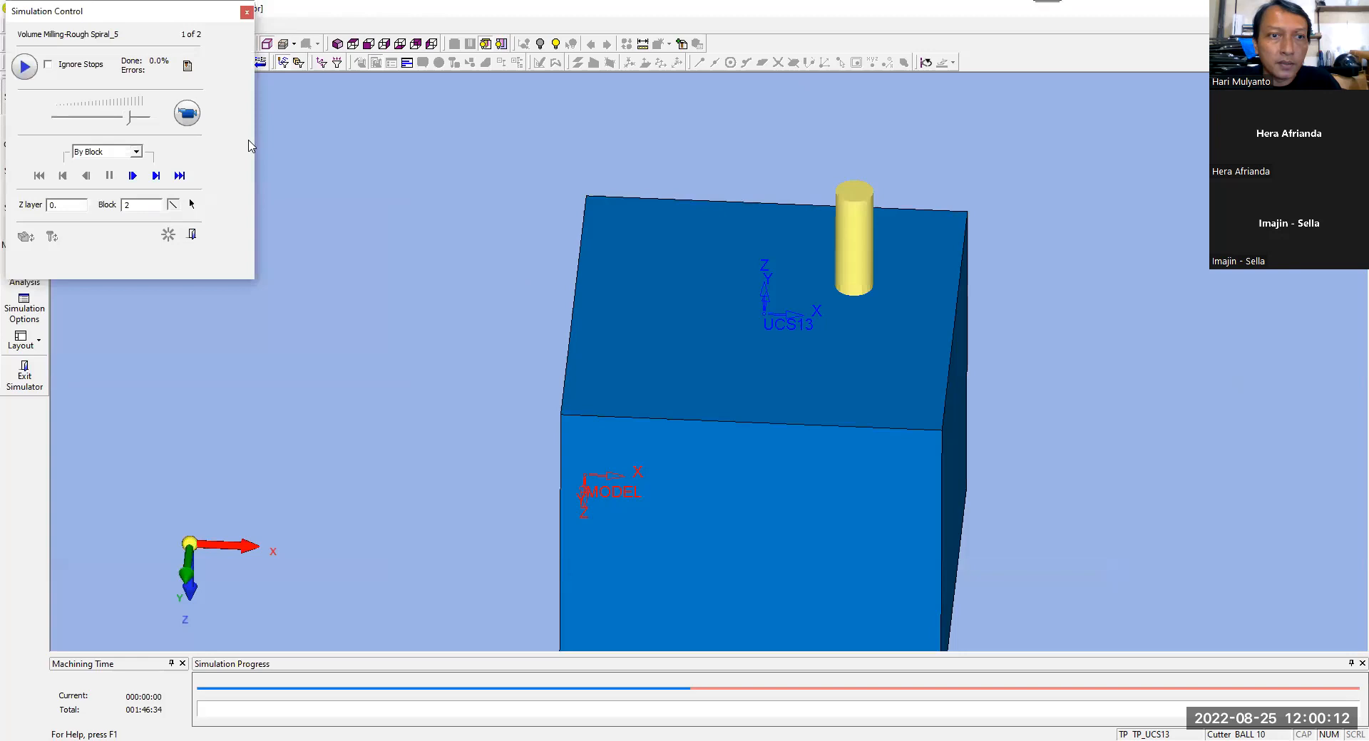
pyautogui.click(275, 241)
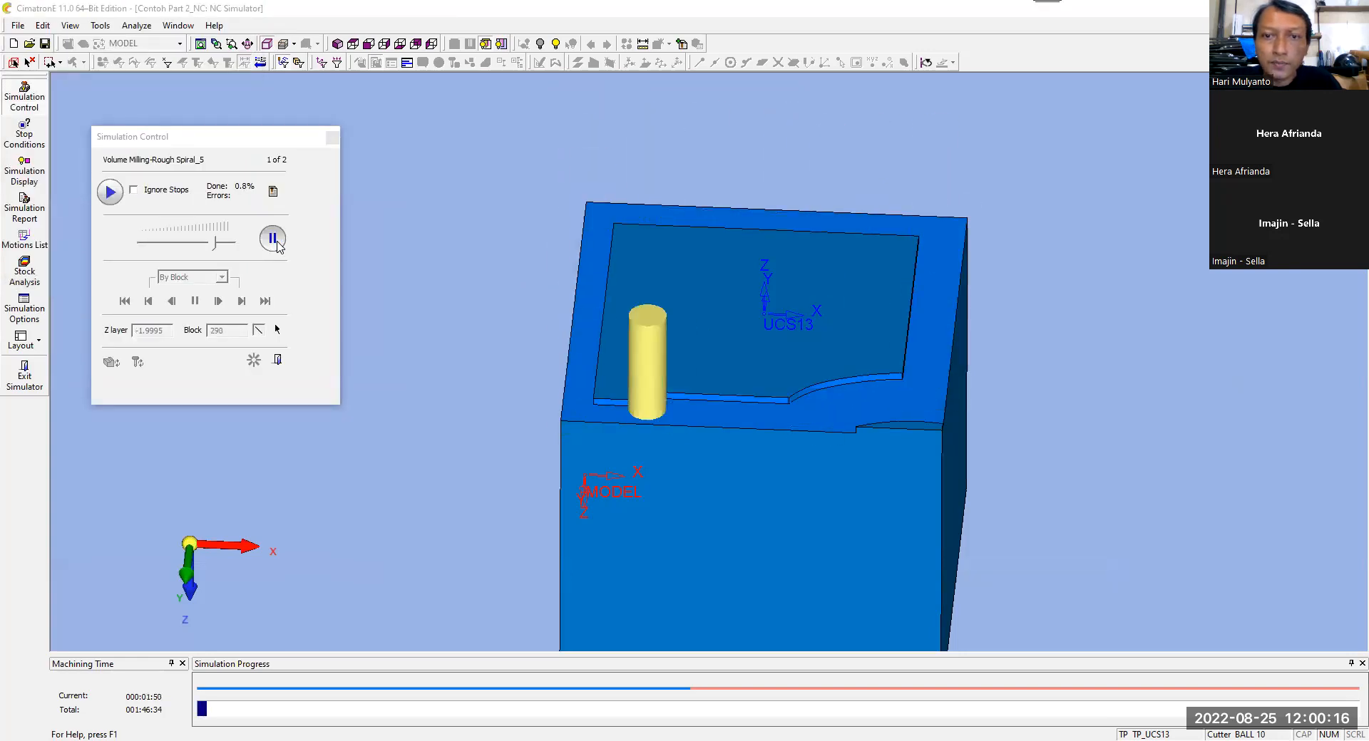
pyautogui.click(338, 46)
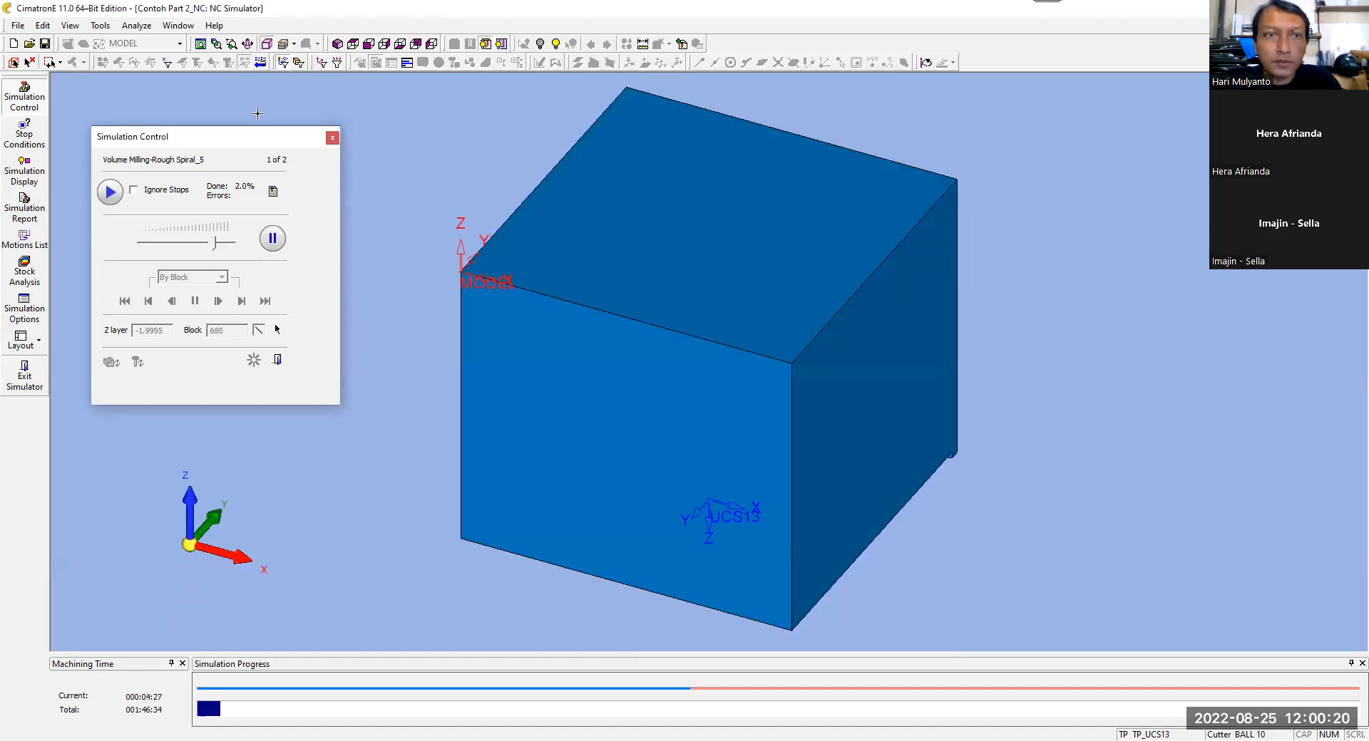
pyautogui.moveTo(421, 293); pyautogui.dragTo(555, 354, button='middle')
pyautogui.scroll(5, 626, 355)
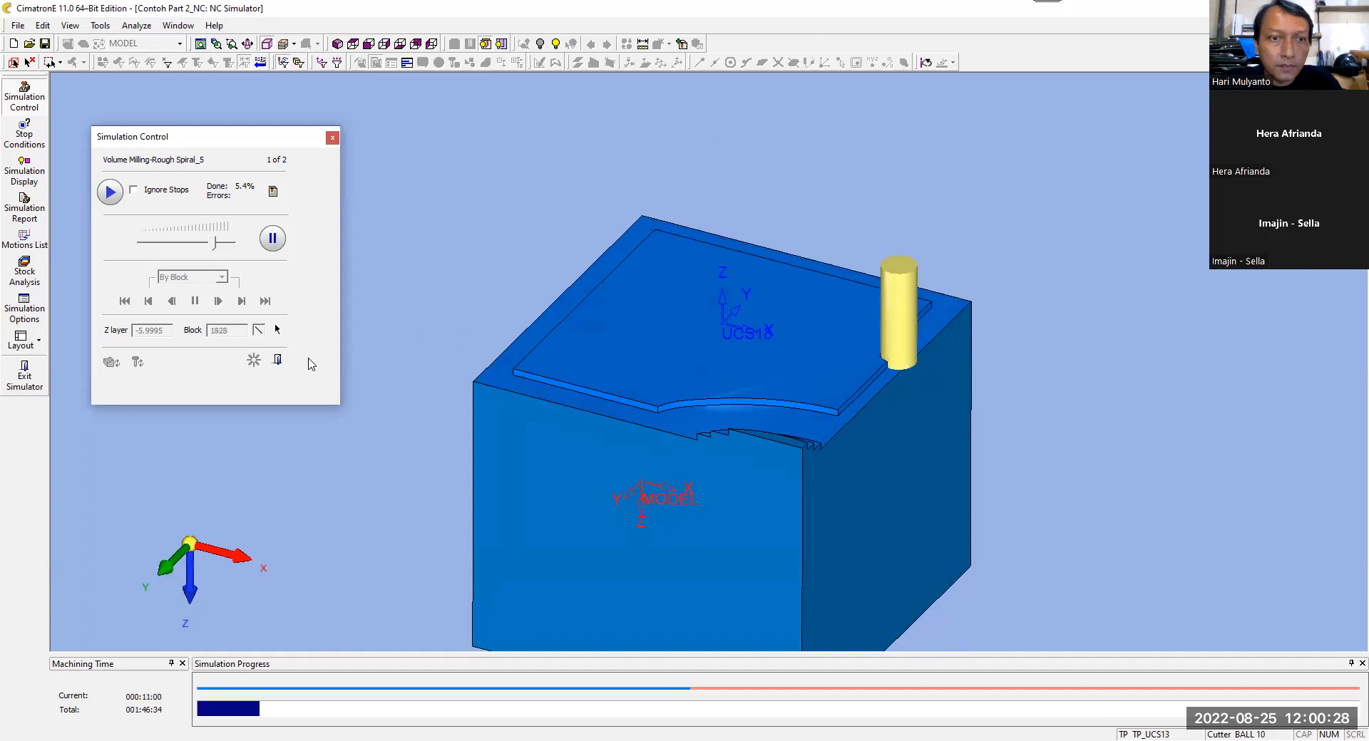
pyautogui.click(278, 360)
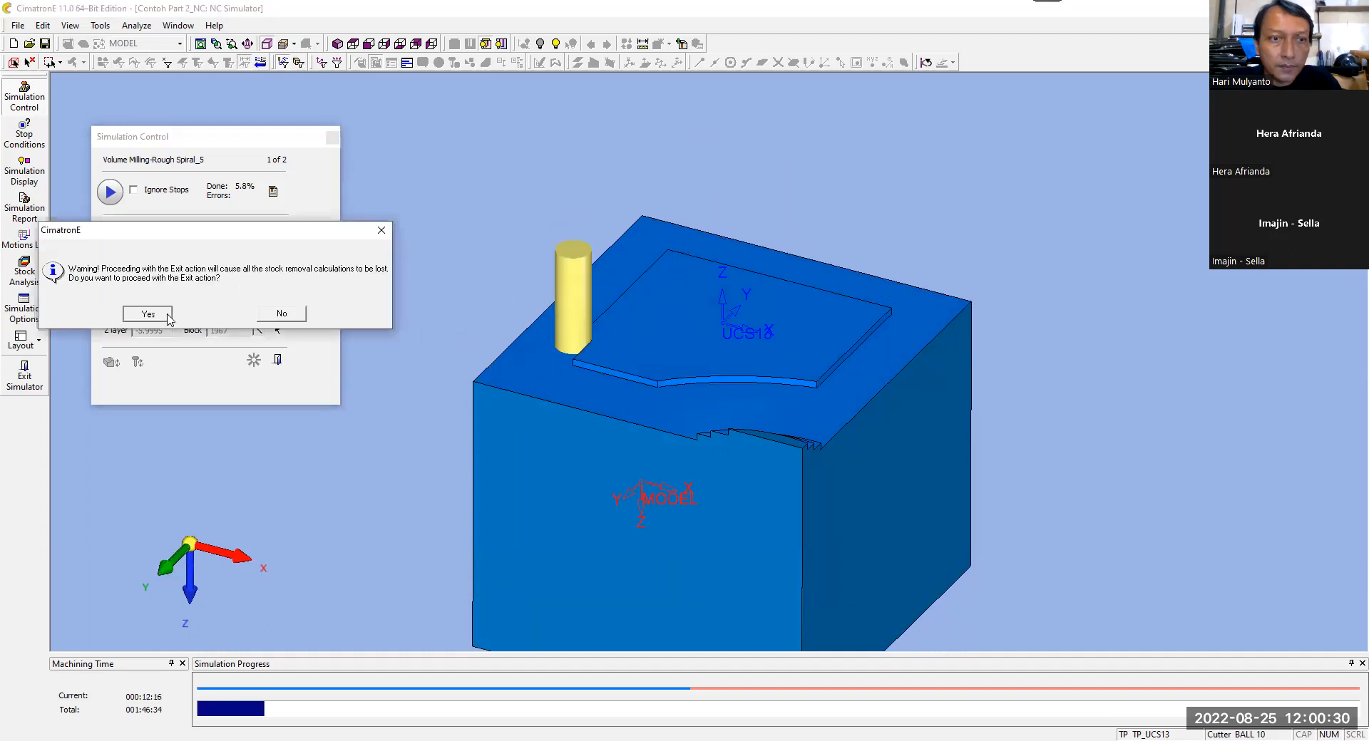
pyautogui.click(148, 314)
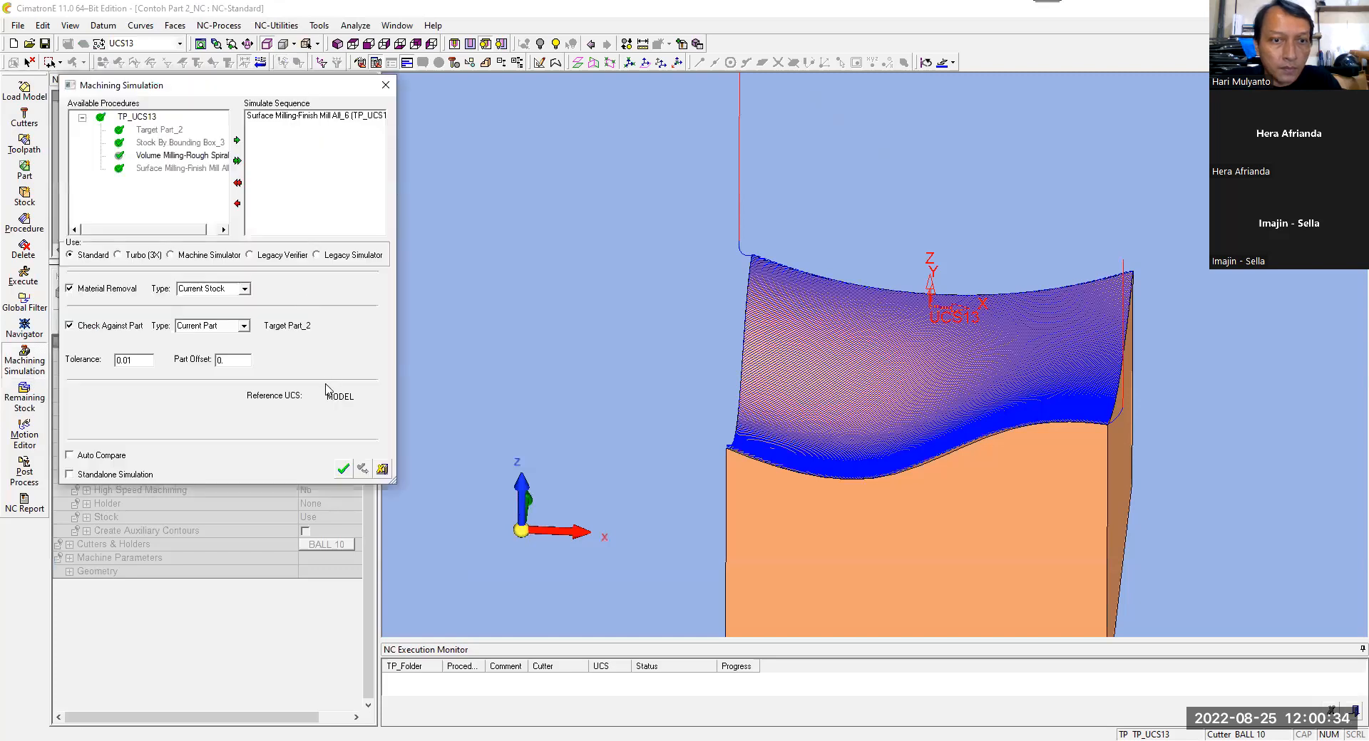
# Step: Set the simulation's Reference UCS to UCS13, launch the simulator for the F-All_6 finishing procedure, and exit it
pyautogui.click(360, 402)
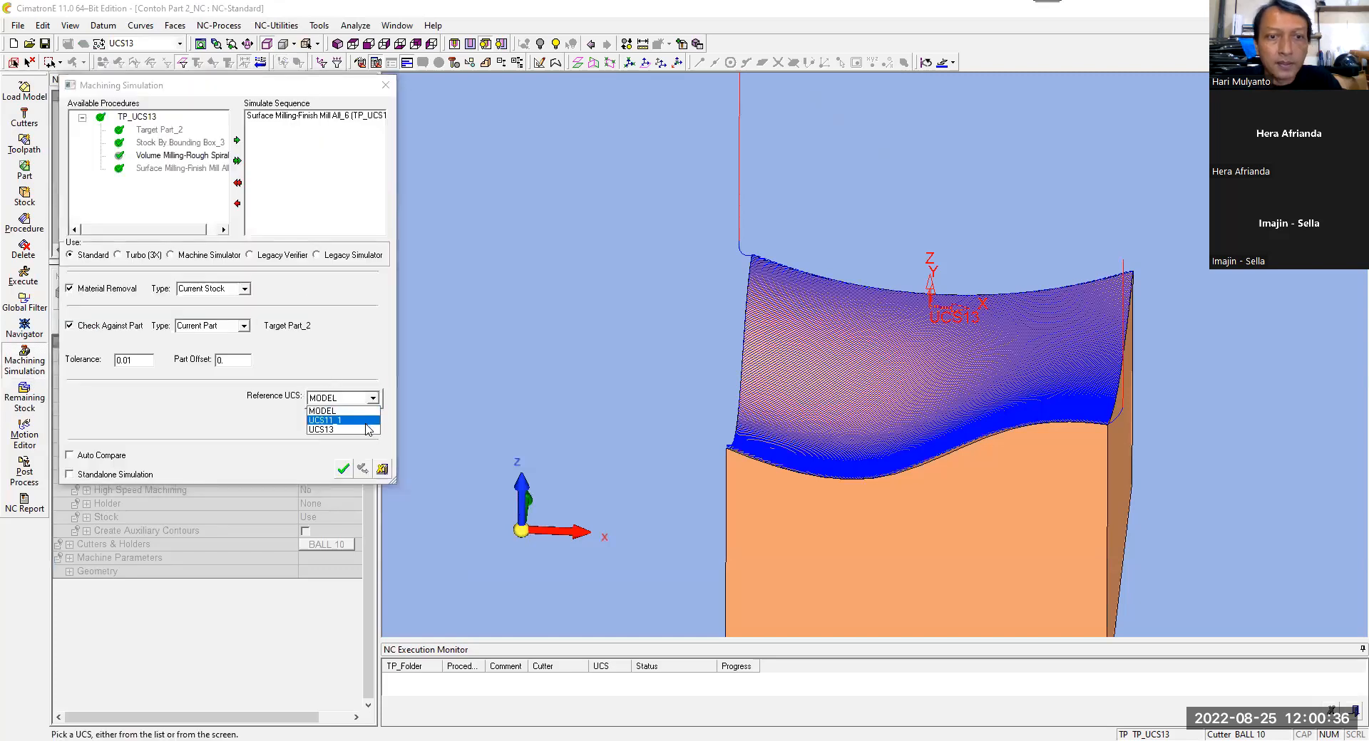
pyautogui.click(365, 430)
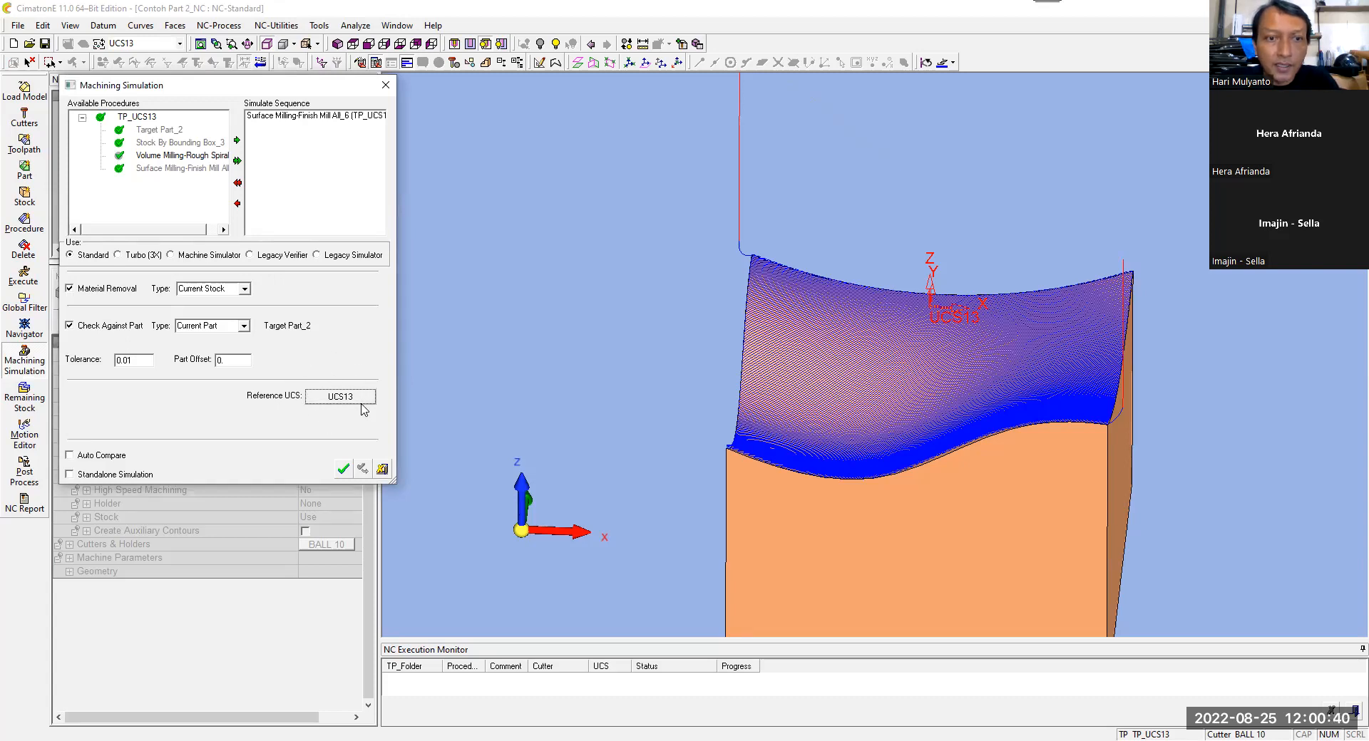
pyautogui.click(343, 469)
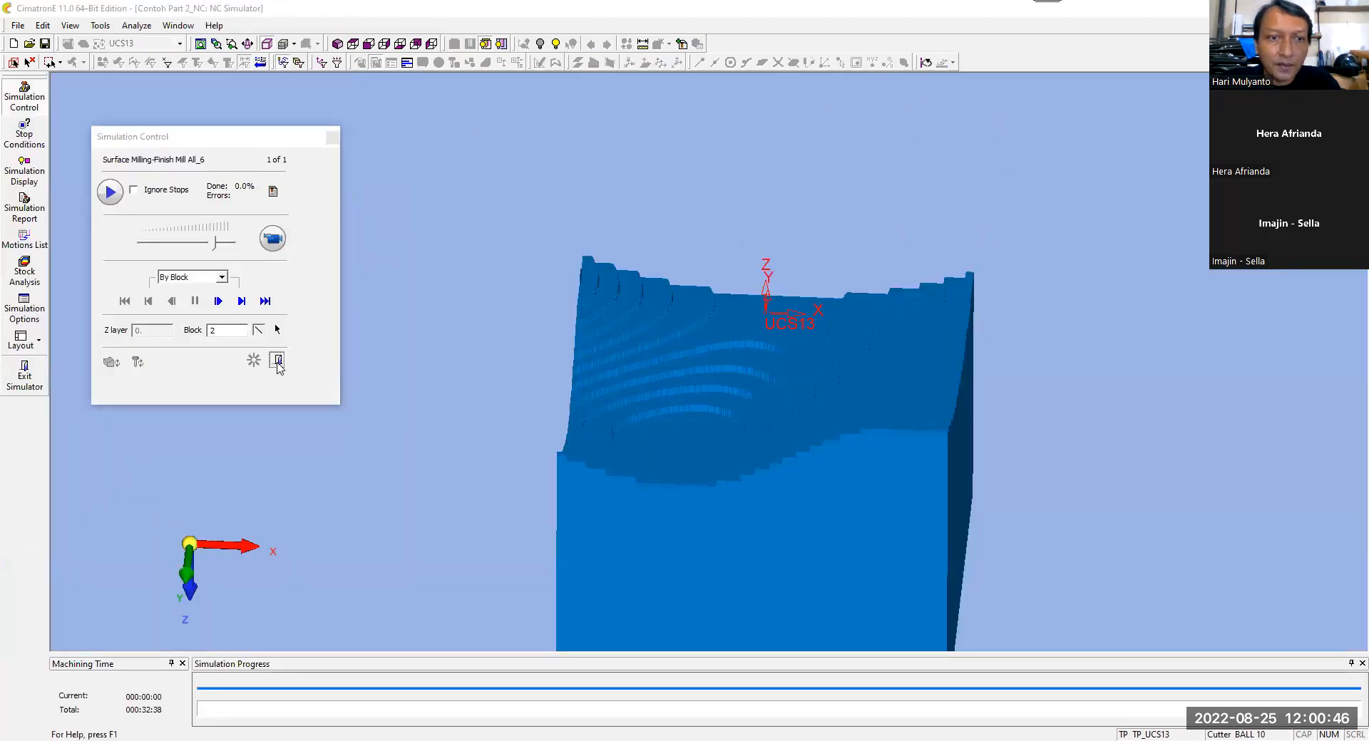
pyautogui.click(277, 361)
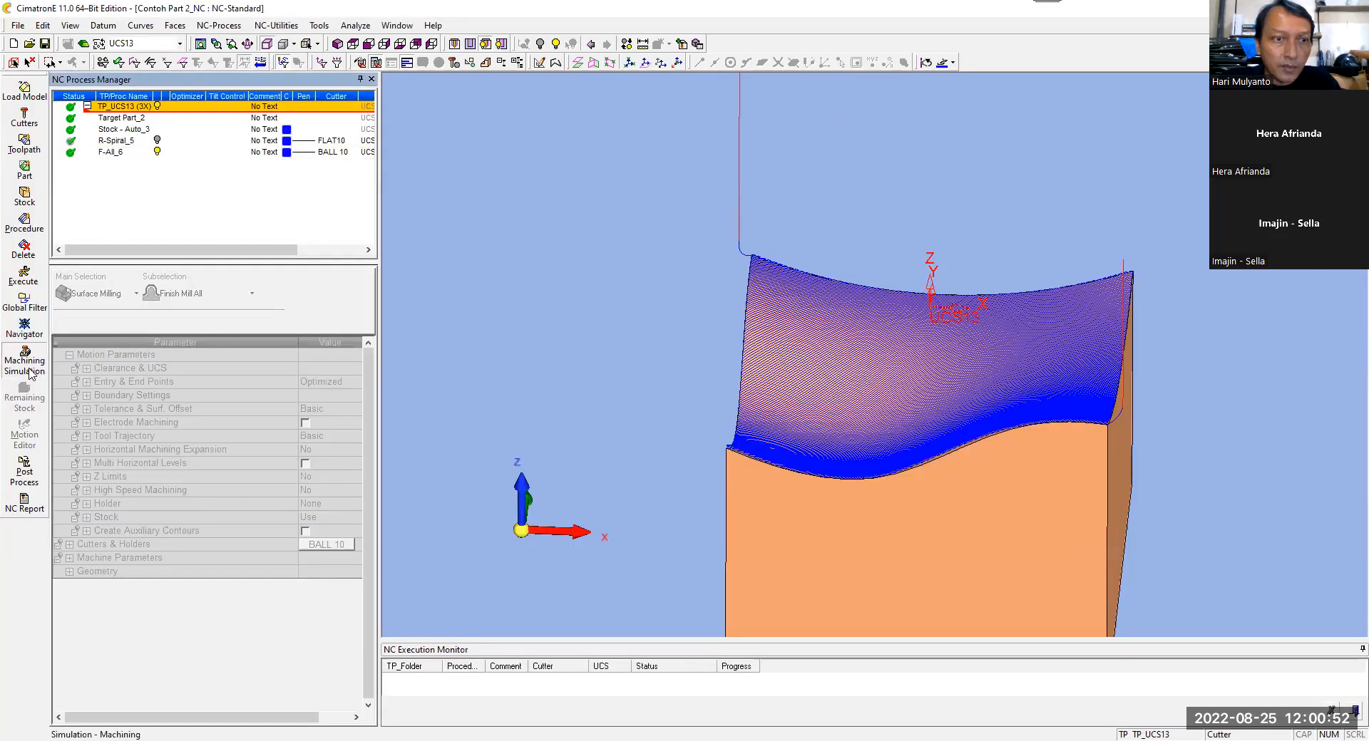
# Step: Simulate the complete TP_UCS13 toolpath in isometric view, speeding up the roughing and slowing playback for the finishing
pyautogui.click(29, 370)
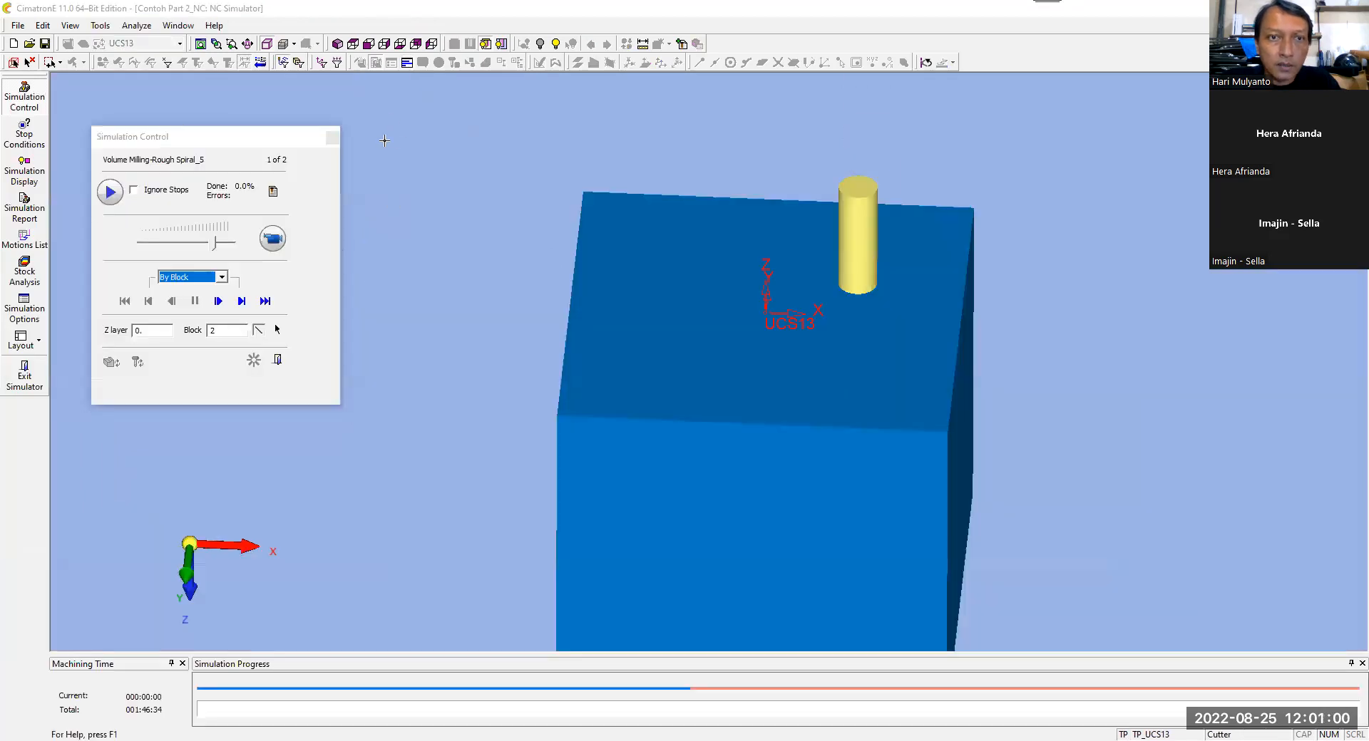
pyautogui.click(338, 45)
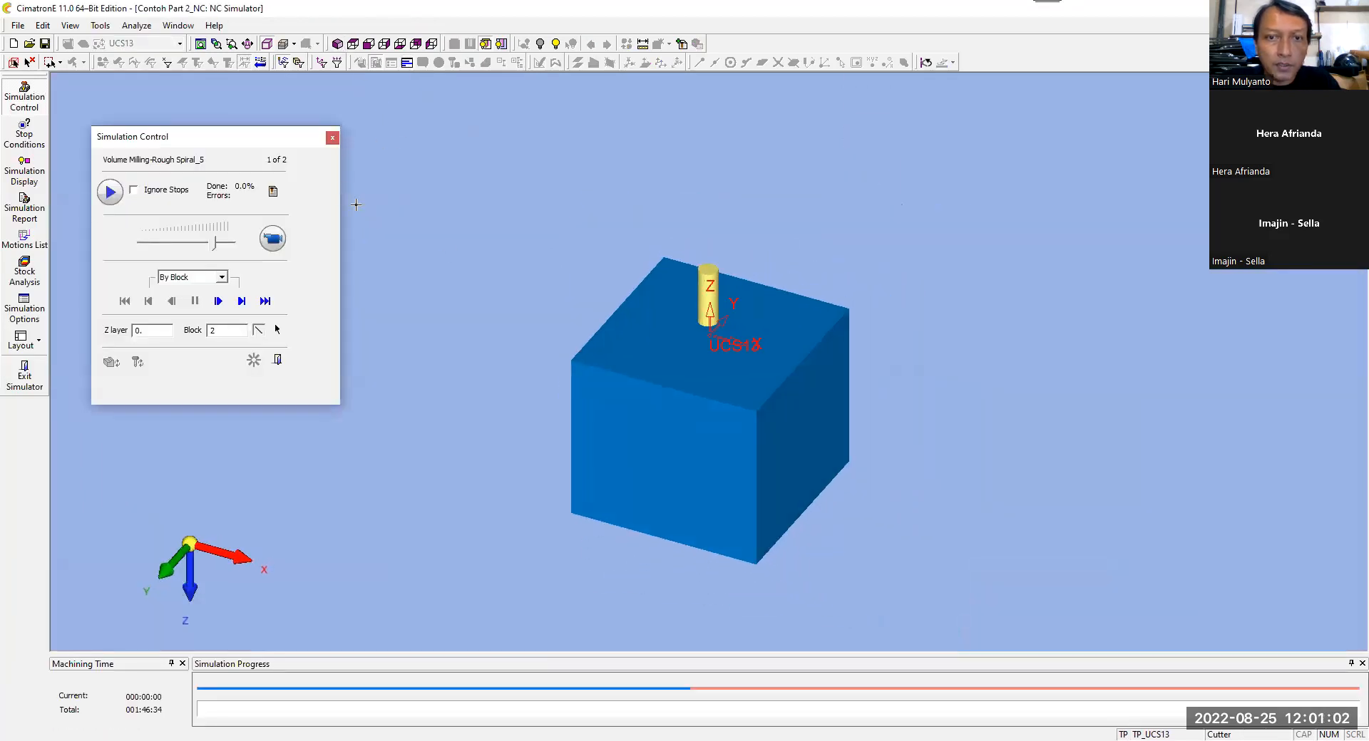
pyautogui.scroll(2, 704, 370)
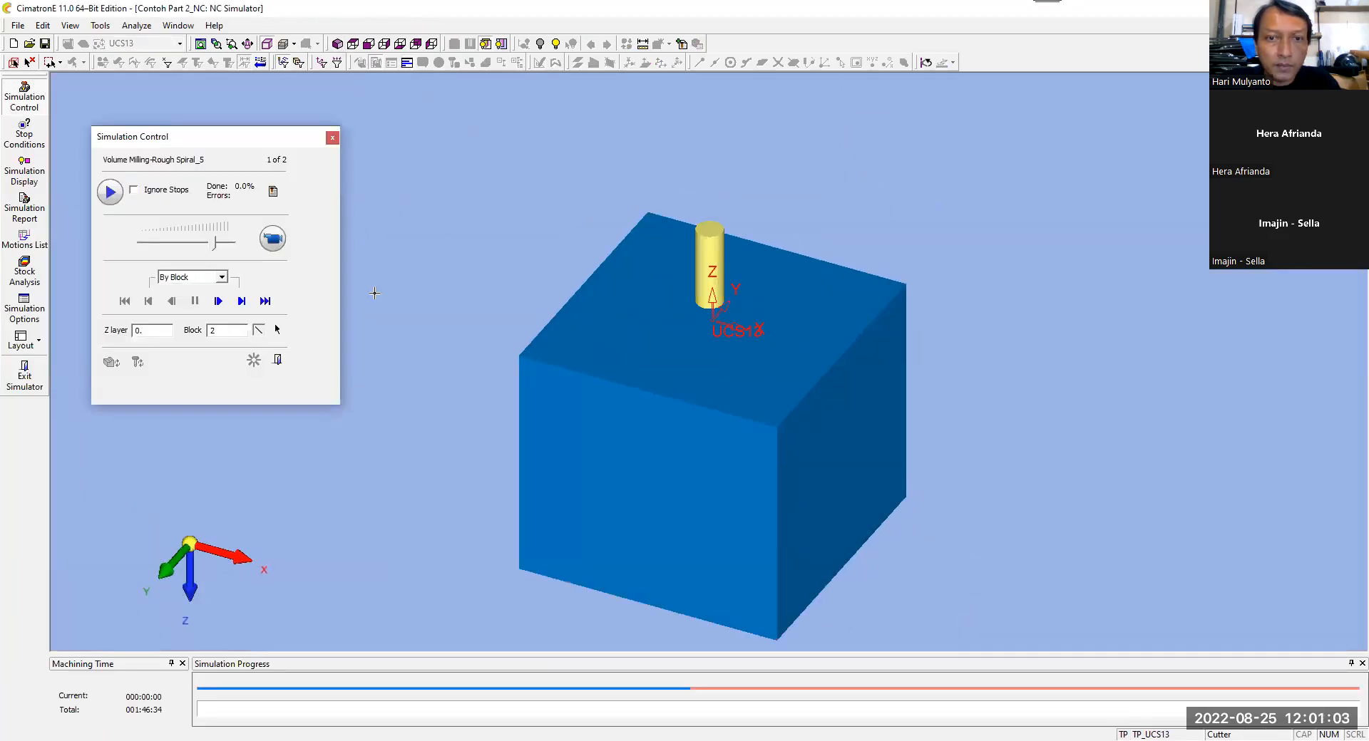
pyautogui.click(273, 241)
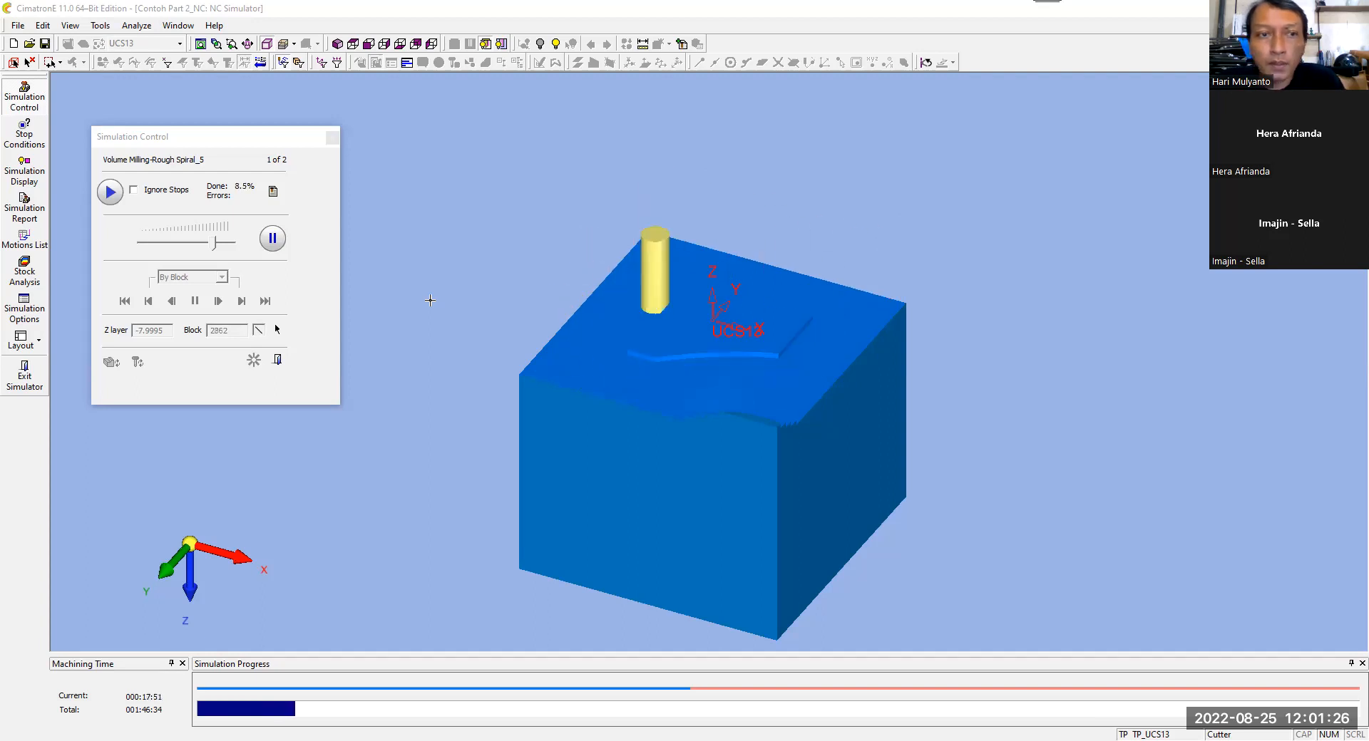
pyautogui.moveTo(217, 244)
pyautogui.mouseDown()
pyautogui.moveTo(176, 248)
pyautogui.moveTo(222, 247)
pyautogui.mouseUp()
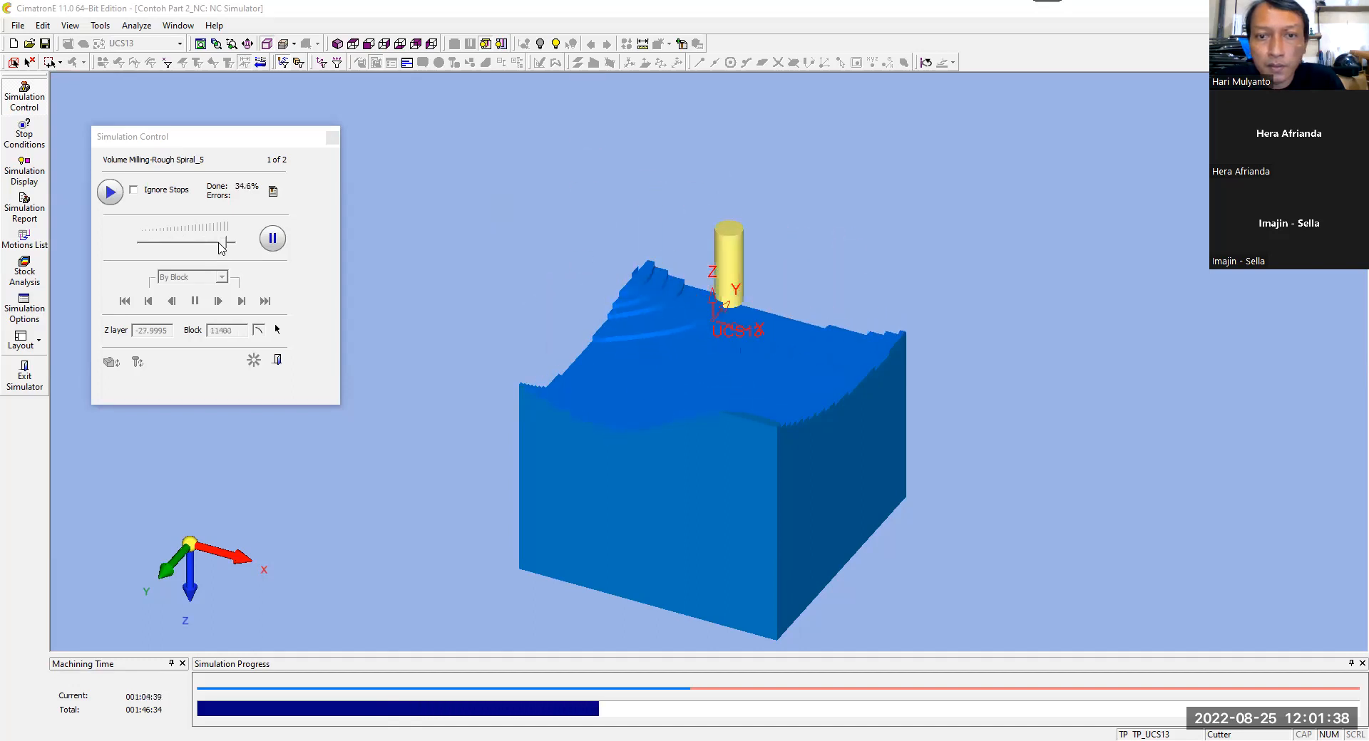
pyautogui.moveTo(221, 243); pyautogui.dragTo(194, 247)
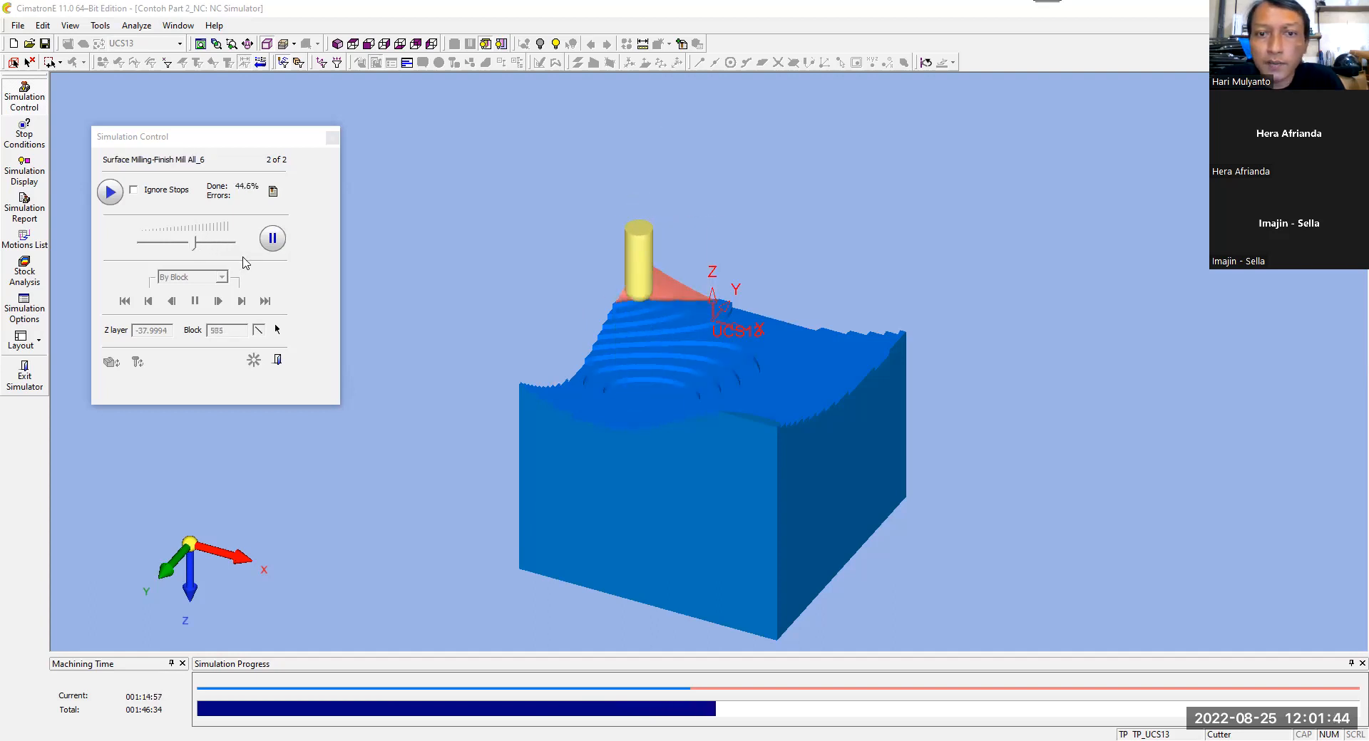
# Step: Examine the roughing steps and the finishing cut from the right side, and return to the isometric view
pyautogui.click(383, 44)
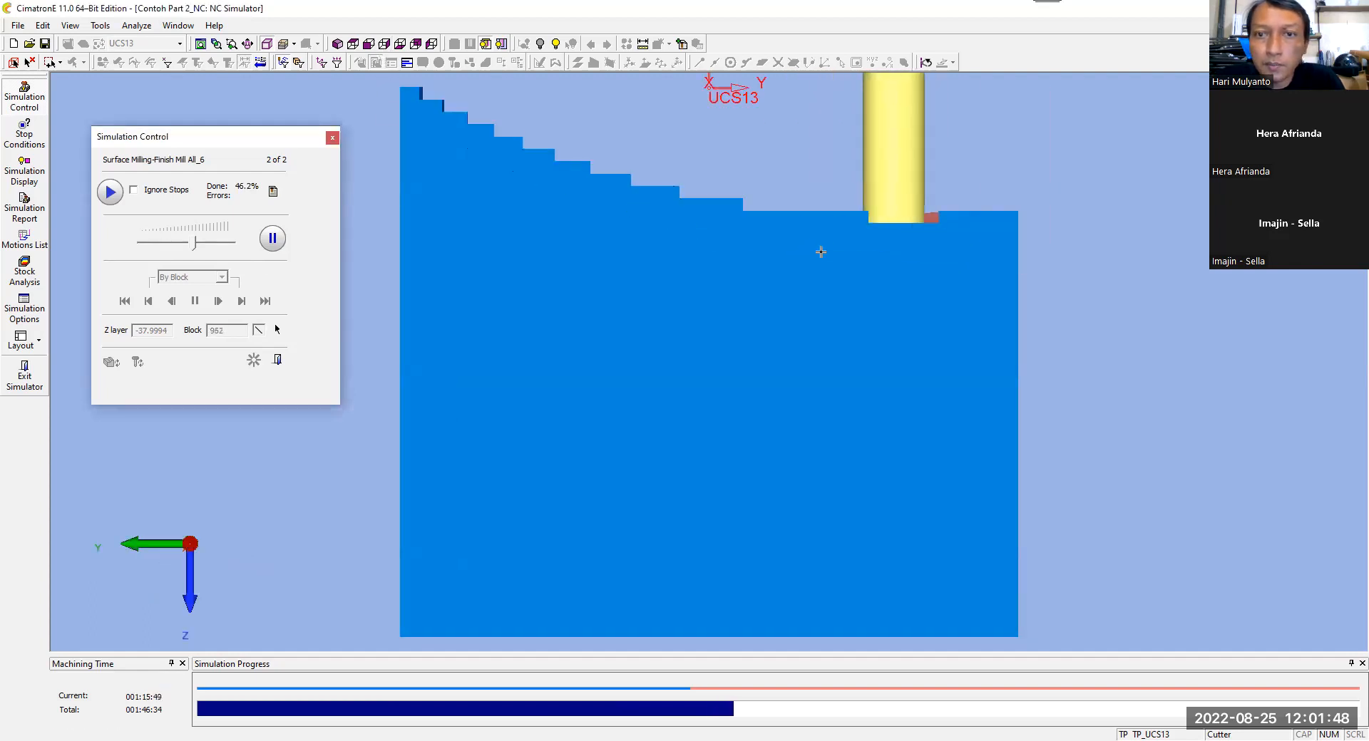
pyautogui.scroll(-1, 875, 213)
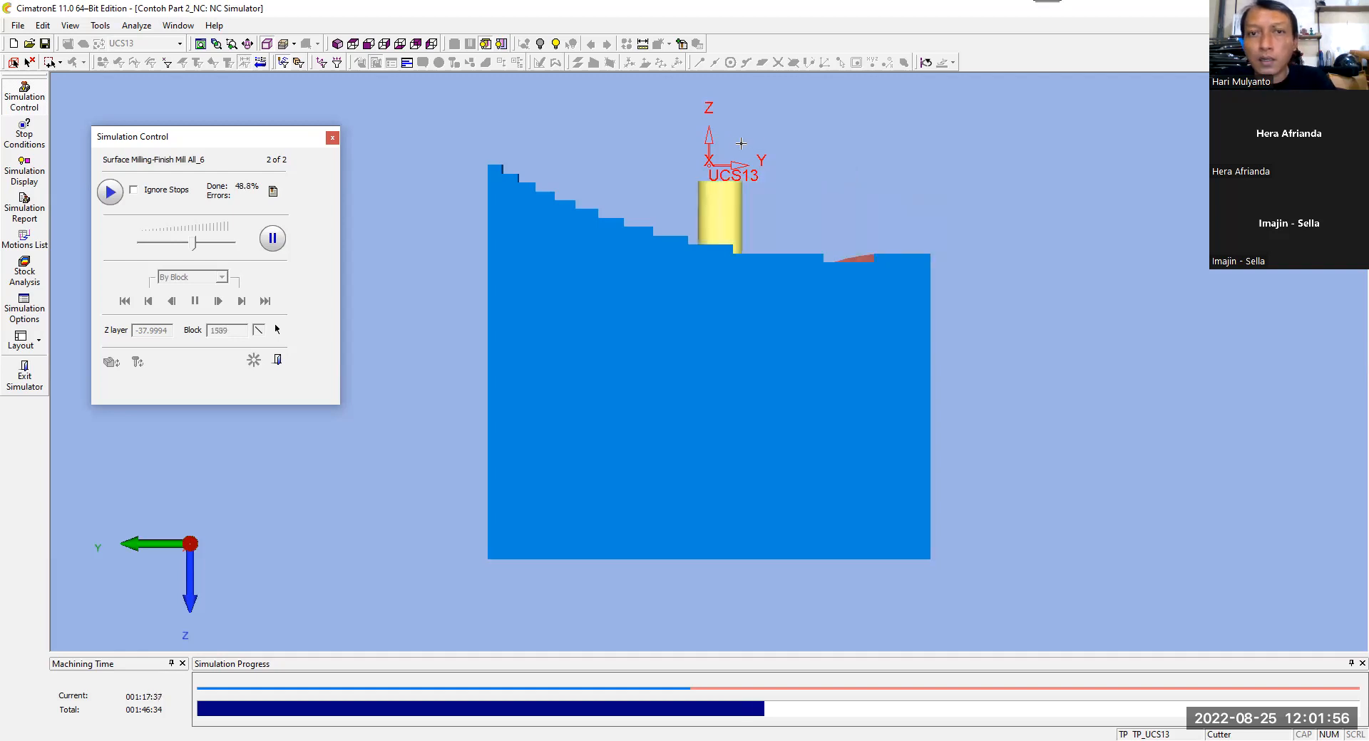
pyautogui.keyDown('ctrl'); pyautogui.moveTo(792, 156); pyautogui.dragTo(788, 172); pyautogui.keyUp('ctrl')
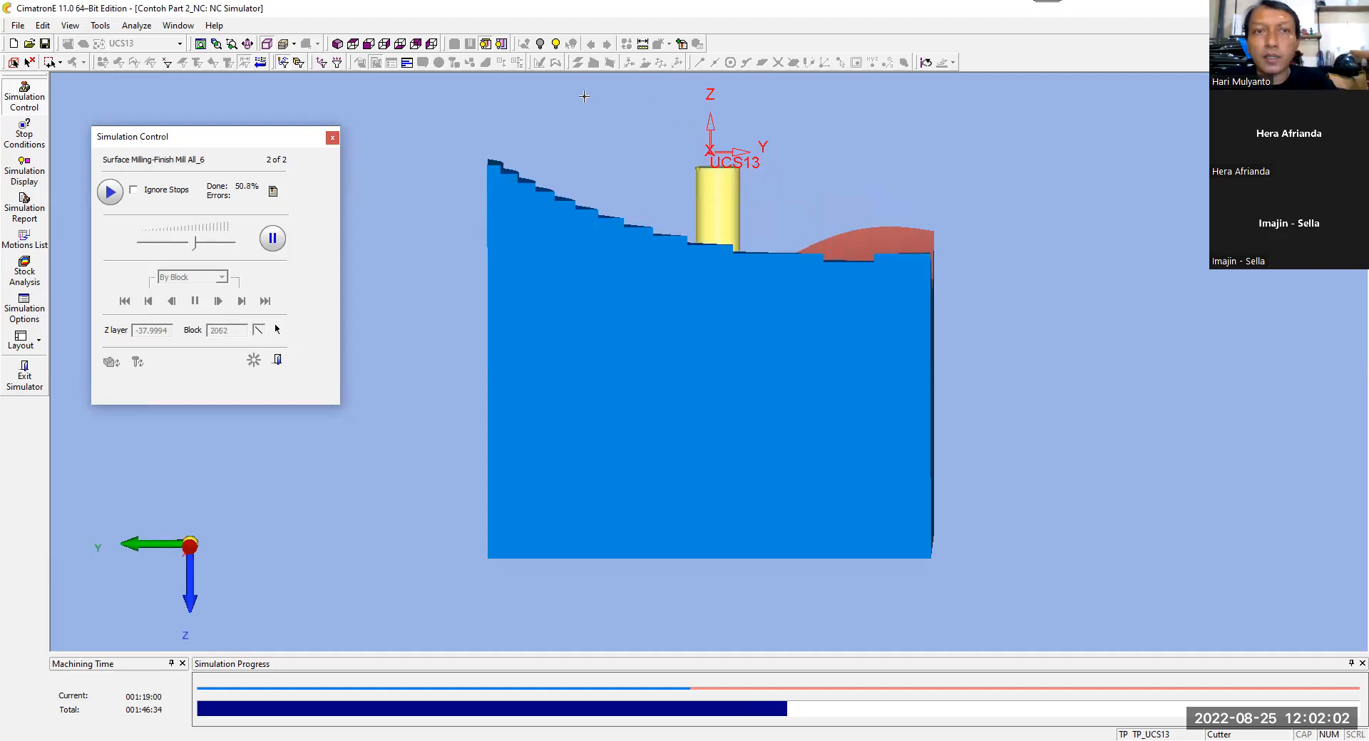
pyautogui.click(337, 44)
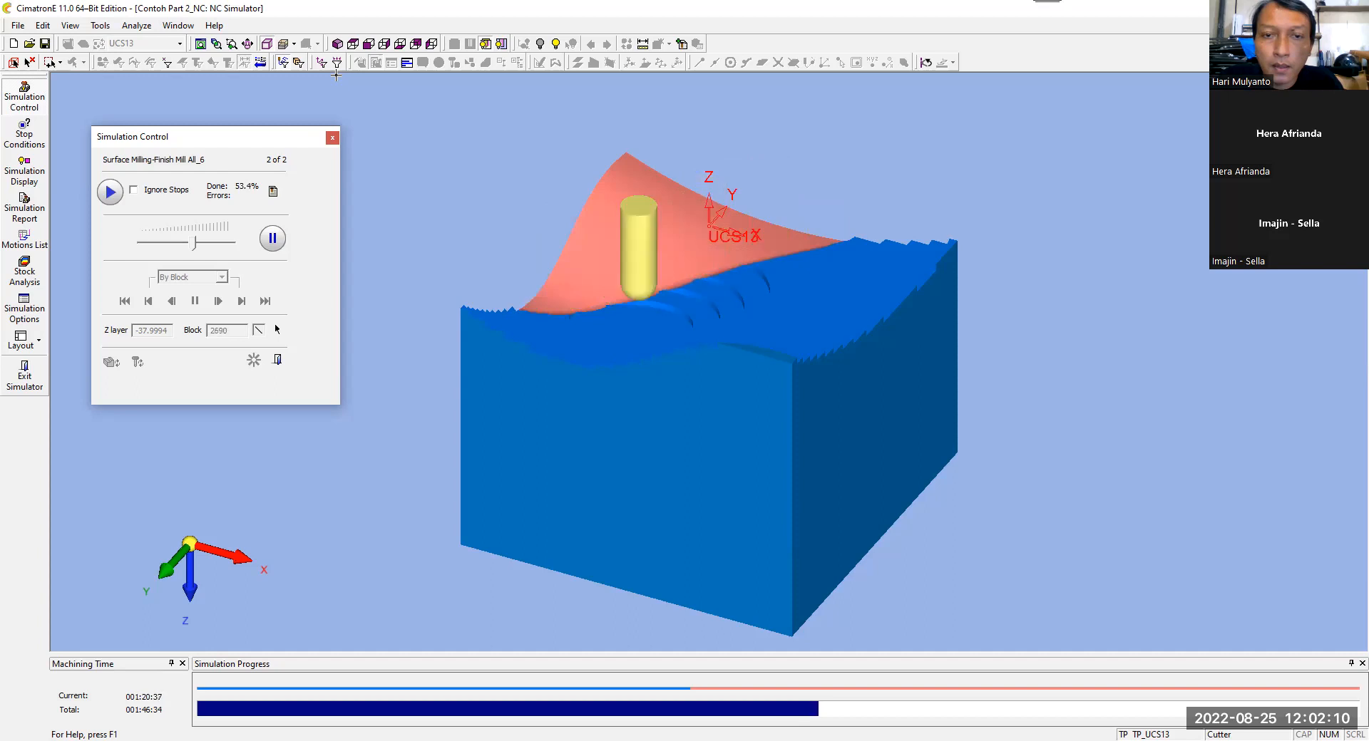
# Step: Raise the finishing simulation's playback speed, inspect the machined surface from above, and exit the simulator
pyautogui.click(200, 242)
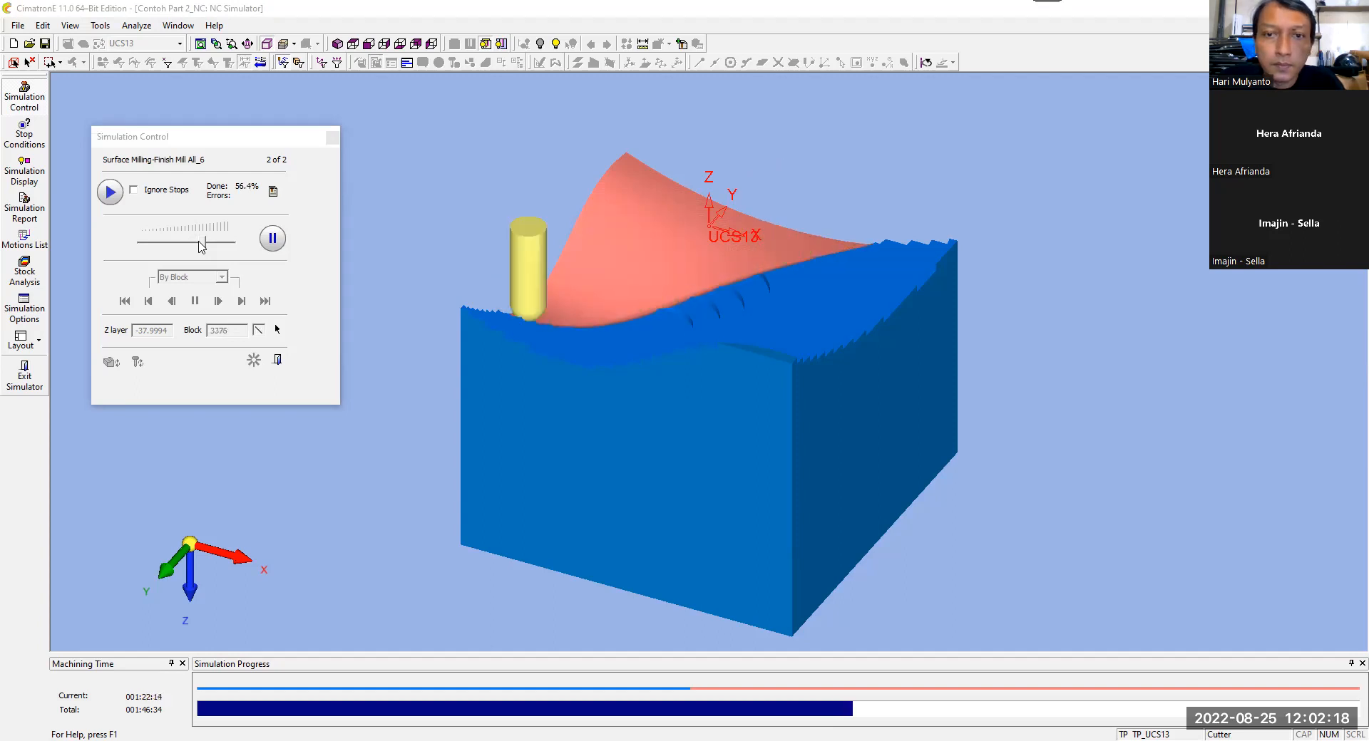
pyautogui.click(211, 243)
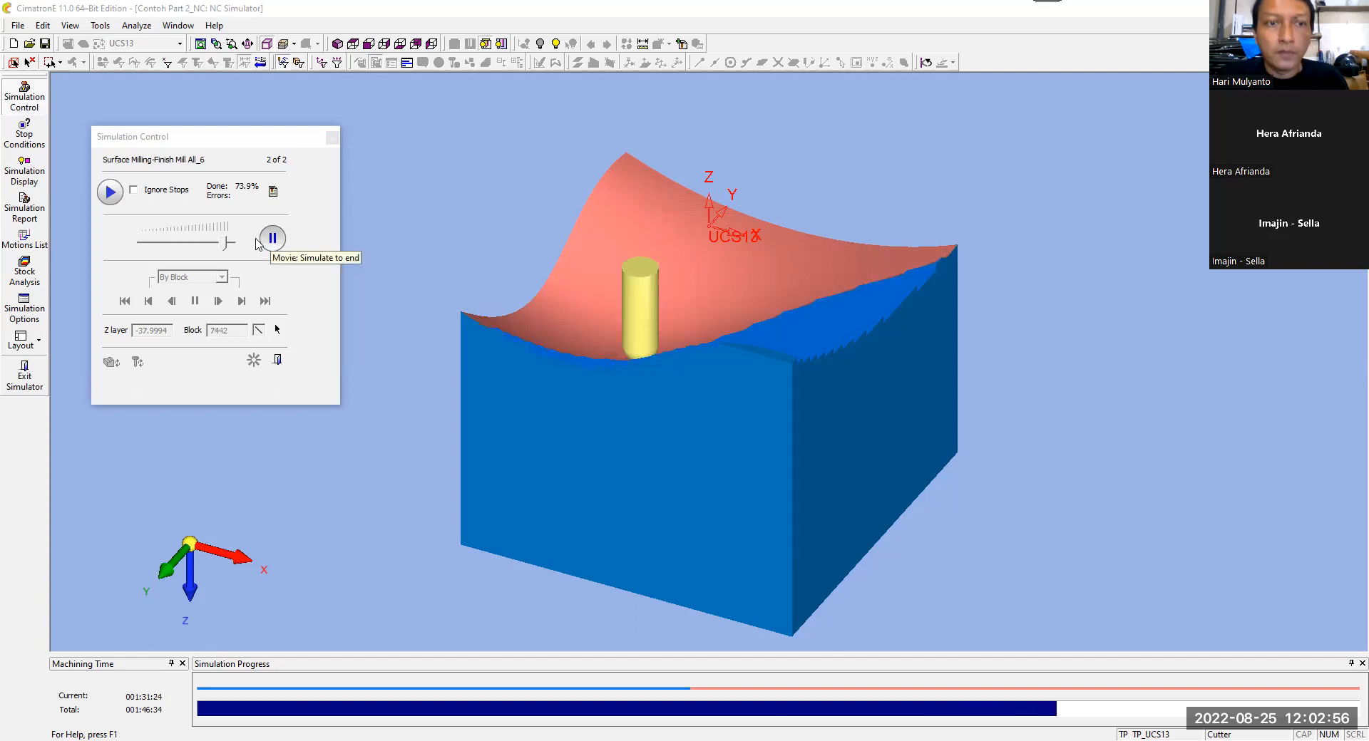
pyautogui.moveTo(235, 243); pyautogui.dragTo(226, 243)
pyautogui.click(231, 243)
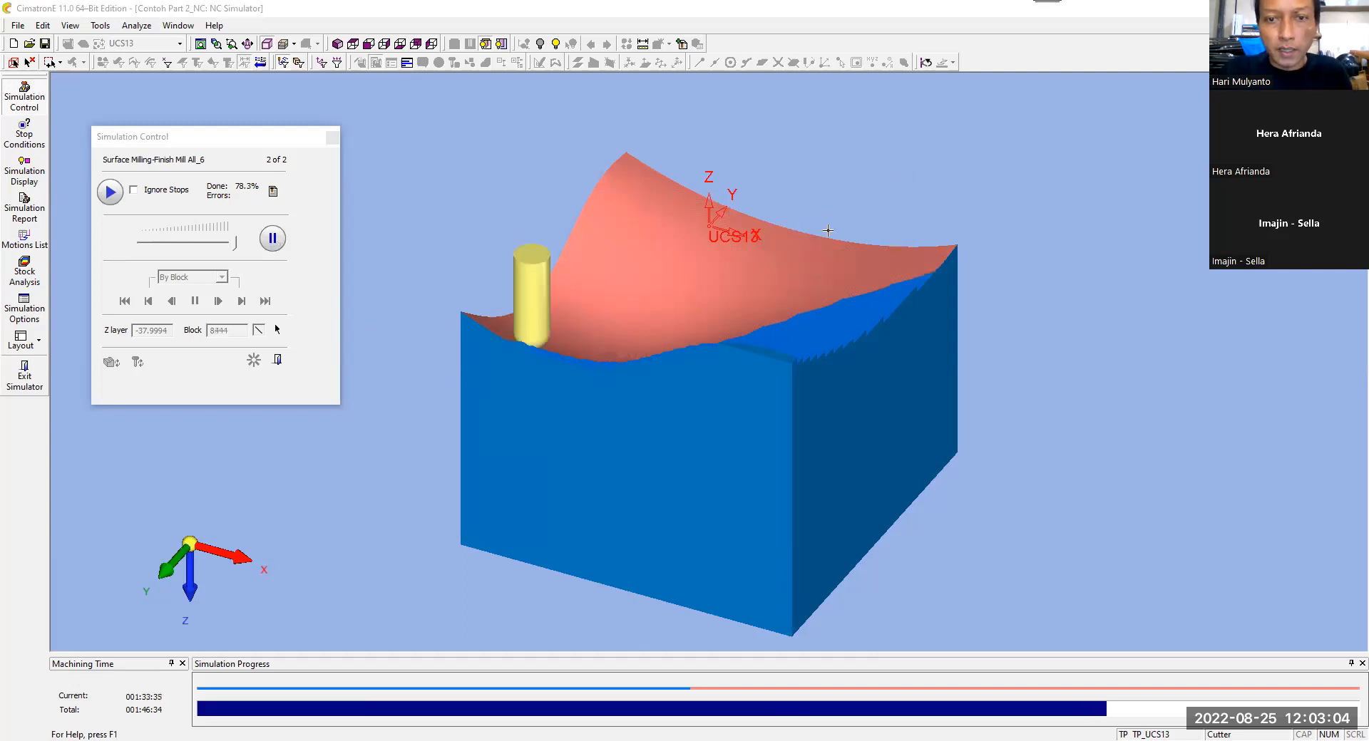
pyautogui.moveTo(813, 204); pyautogui.dragTo(821, 255, button='middle')
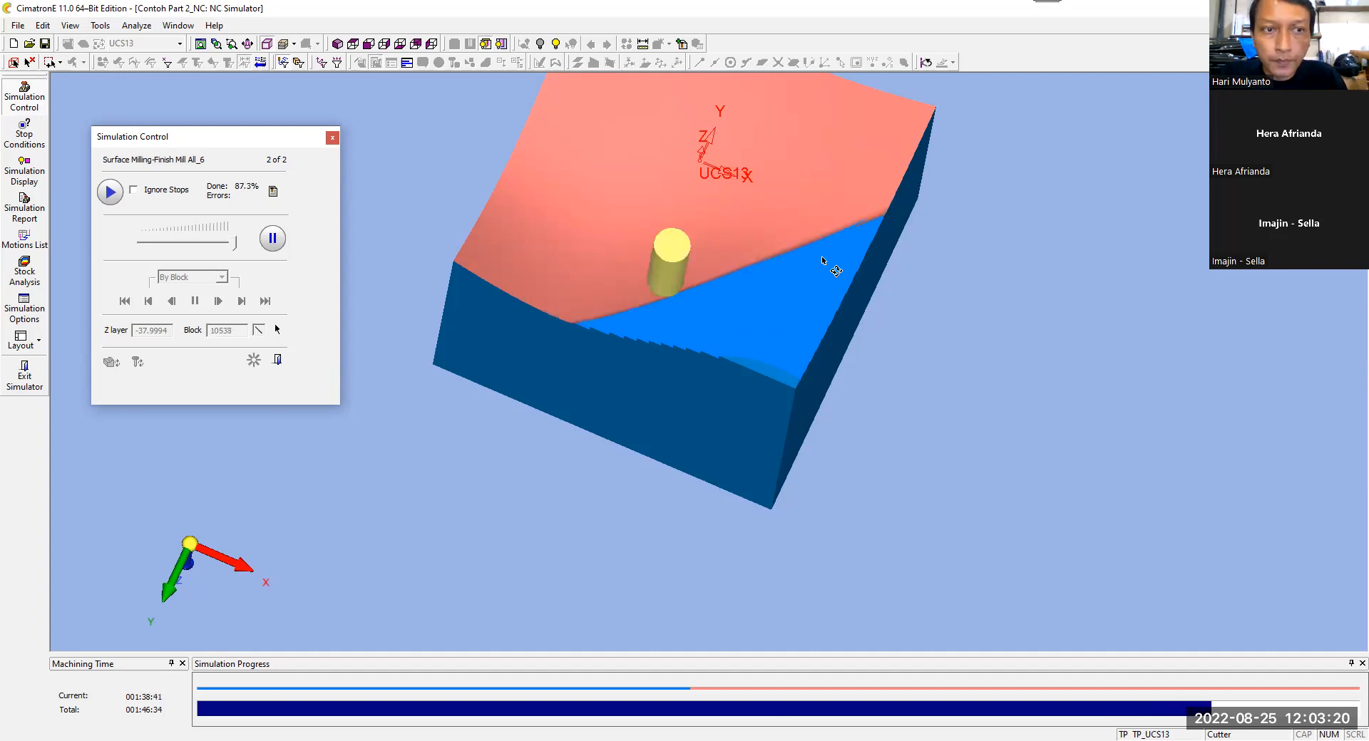
pyautogui.click(278, 361)
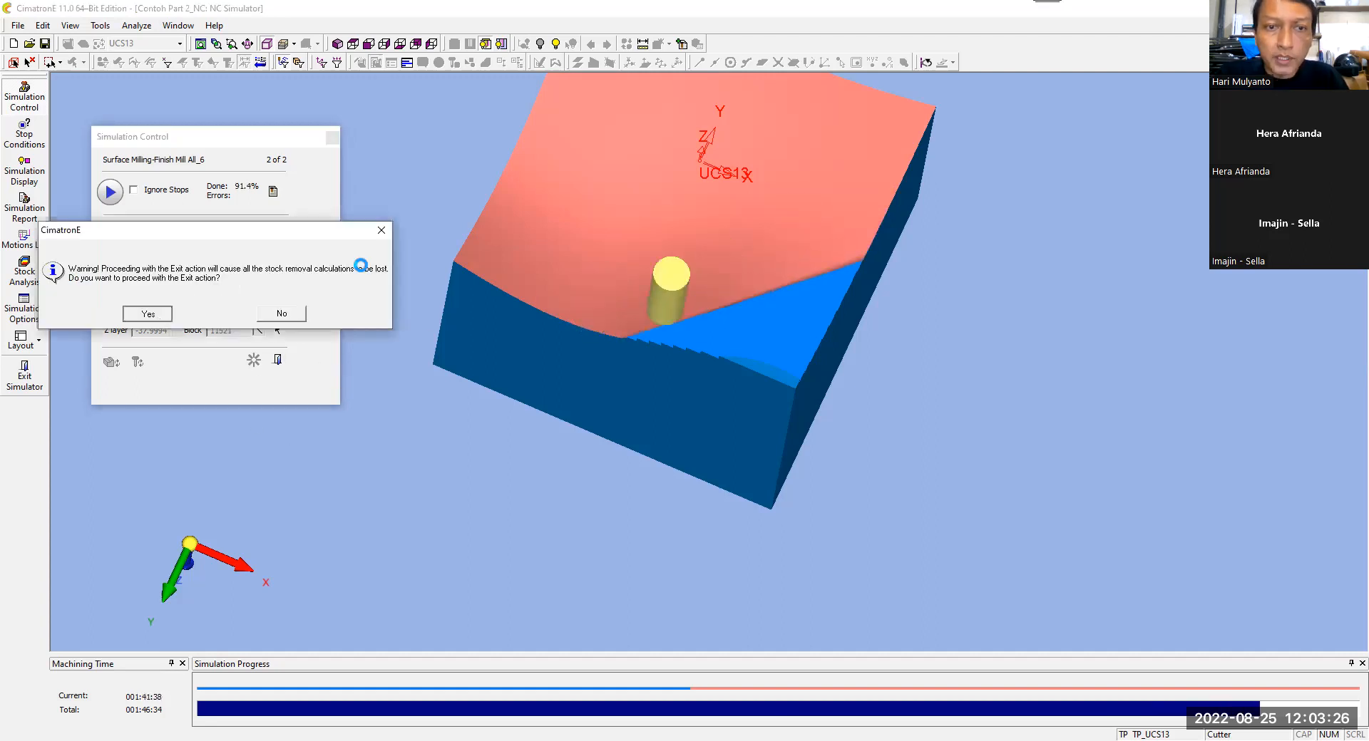
pyautogui.press('Return')
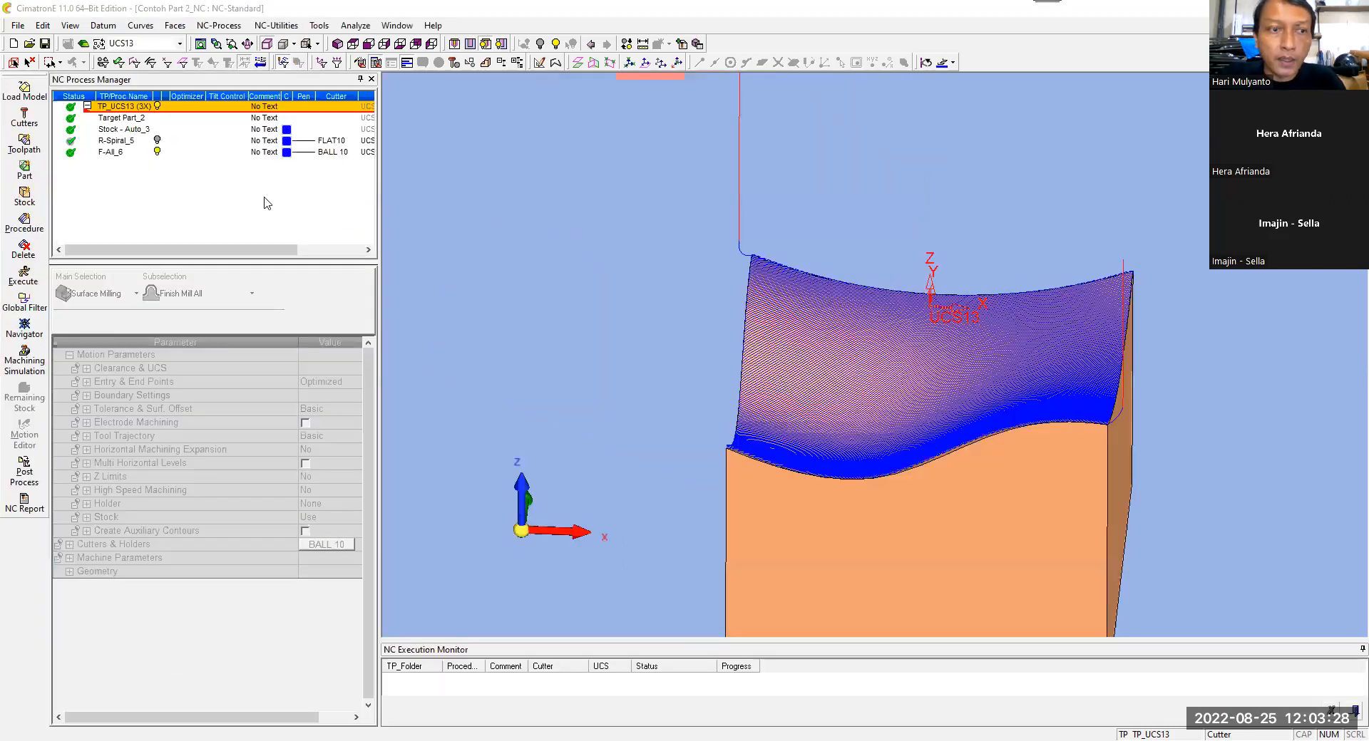
# Step: Set up post-processing of TP_UCS13 to rename G-Code files only and show the output after completion
pyautogui.click(32, 472)
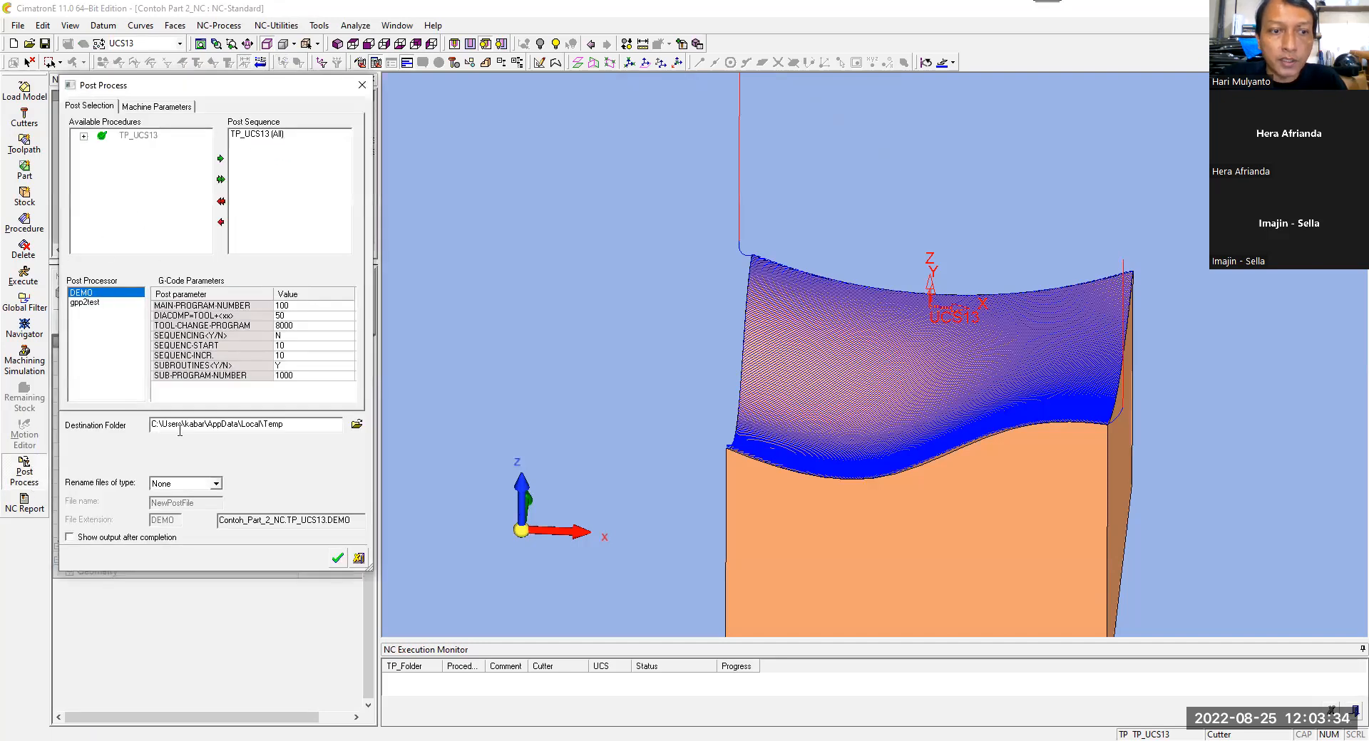
pyautogui.click(215, 483)
pyautogui.click(178, 504)
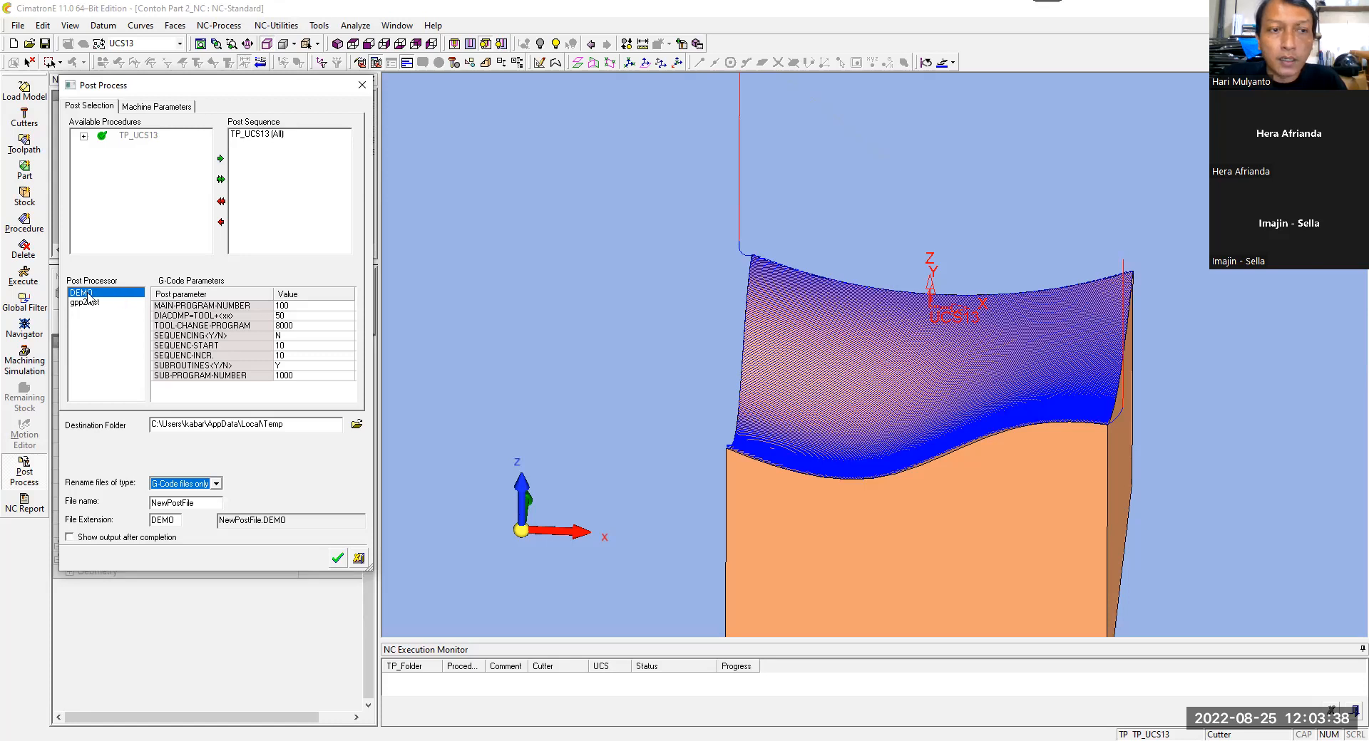
pyautogui.click(97, 539)
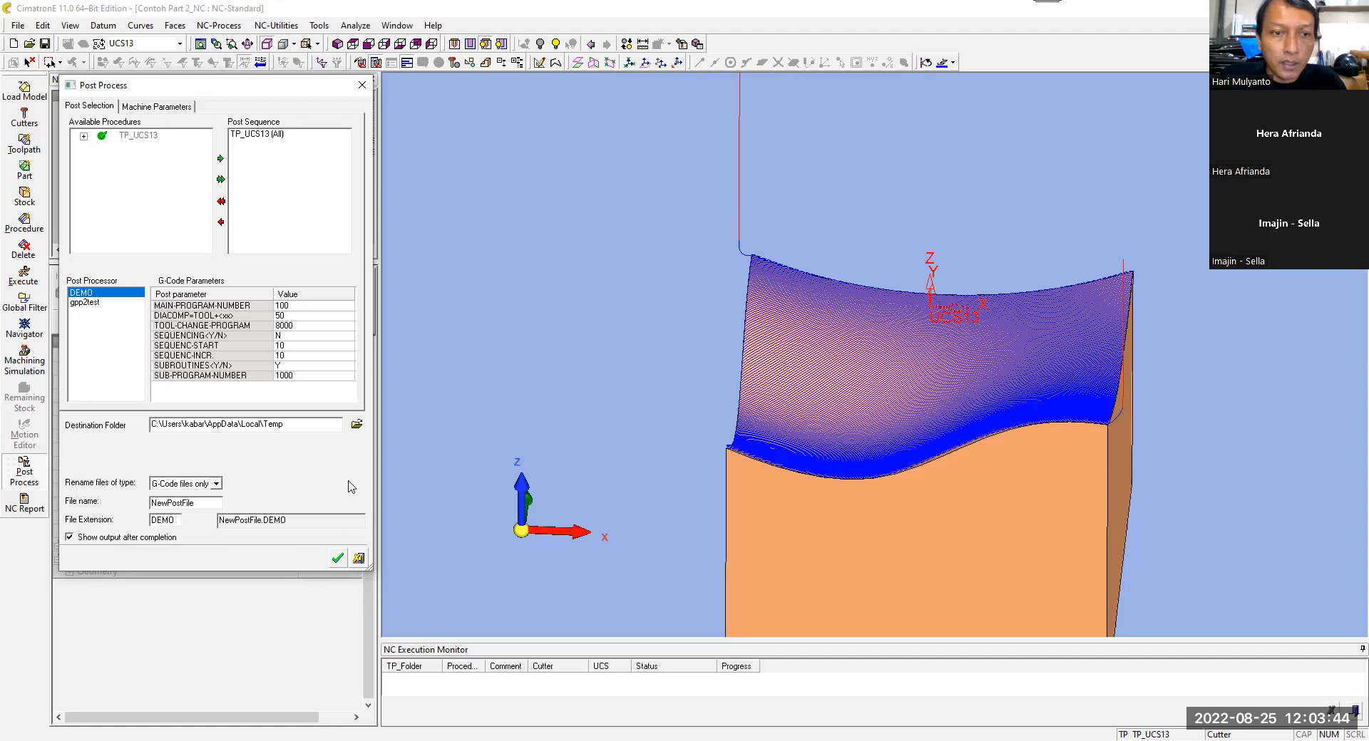
# Step: Open the SUBROUTINES parameter's value for editing and run the DEMO post processor on TP_UCS13
pyautogui.click(295, 366)
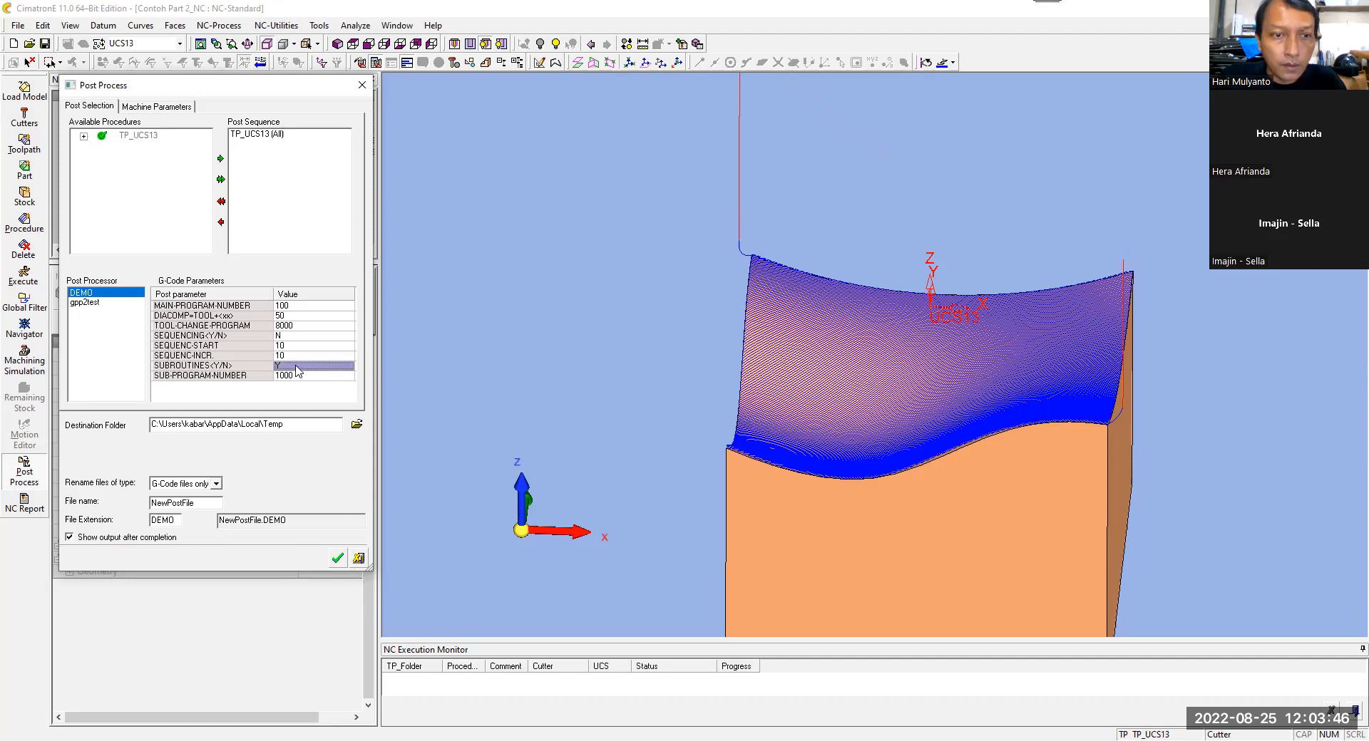
pyautogui.click(296, 366)
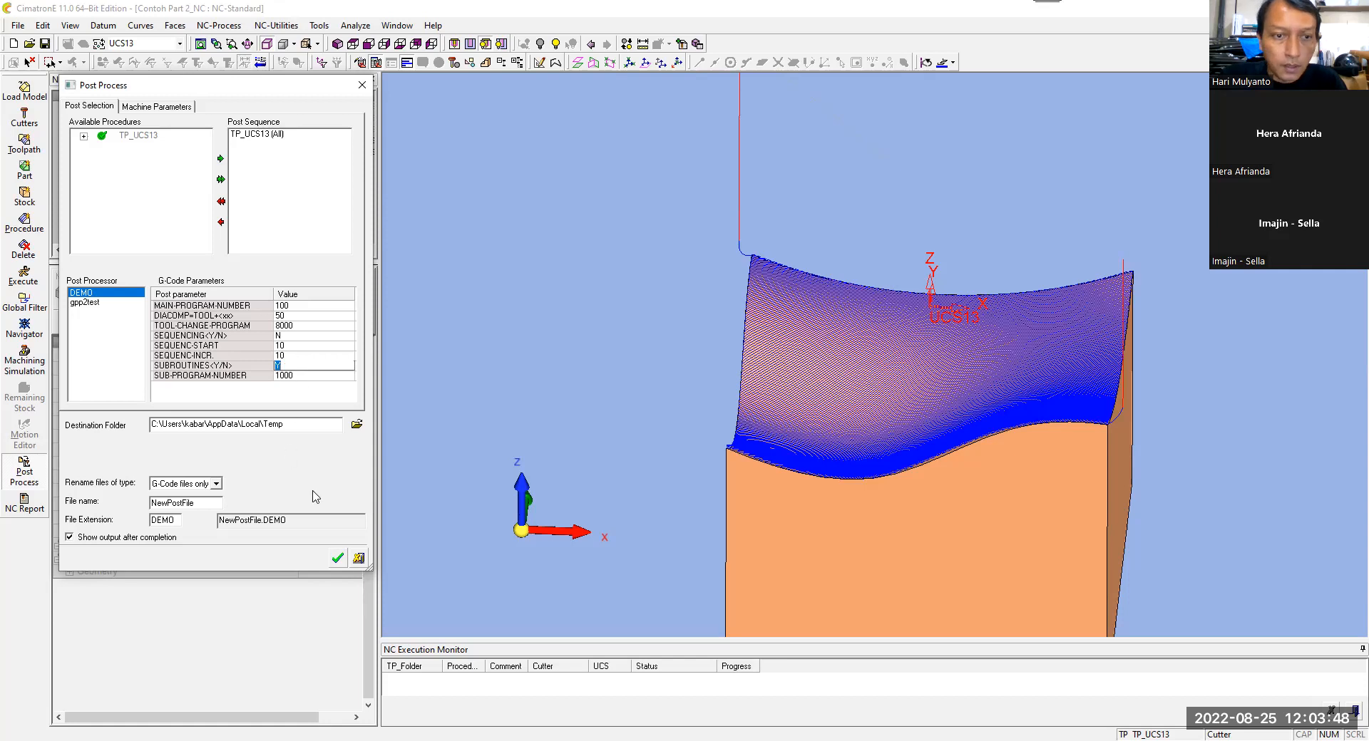
pyautogui.click(338, 558)
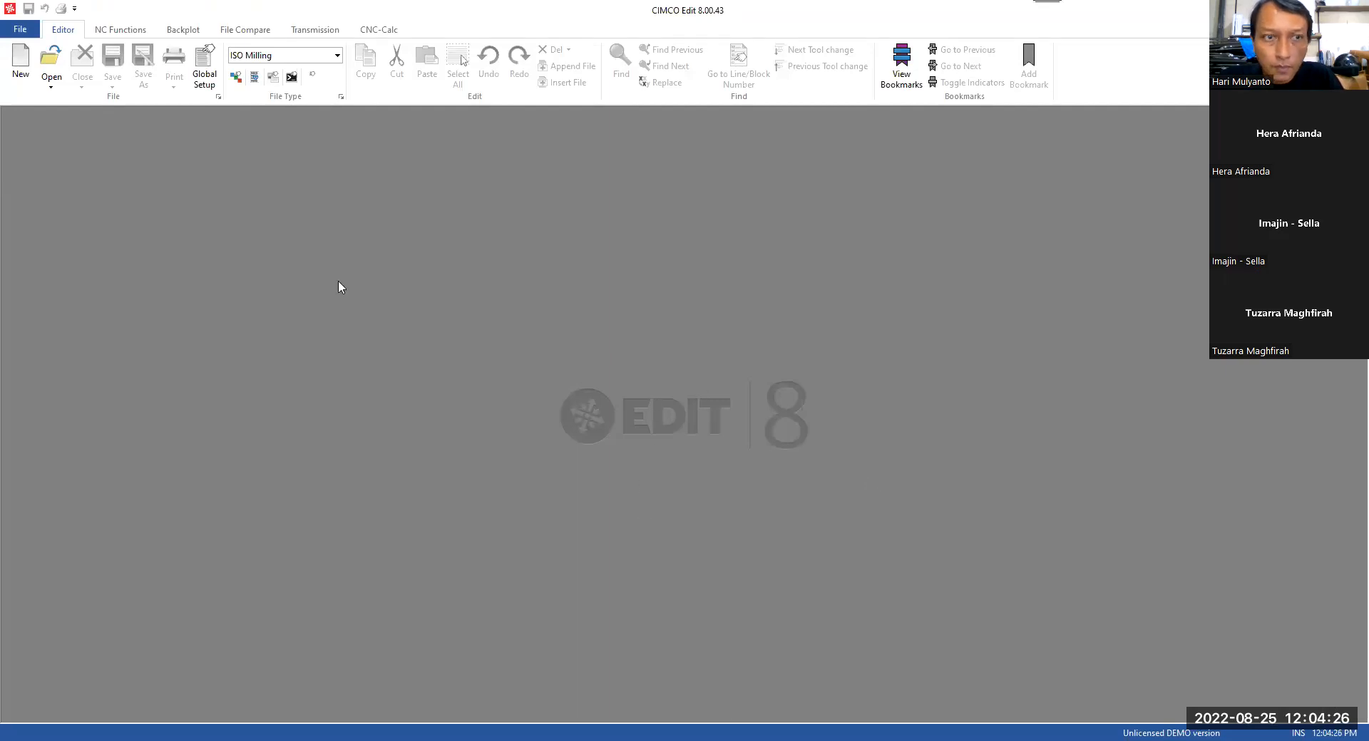
# Step: Create a new ISO Milling file, paste the copied G-code into it, and return to the start of the program
pyautogui.click(21, 64)
pyautogui.rightClick(223, 176)
pyautogui.click(260, 213)
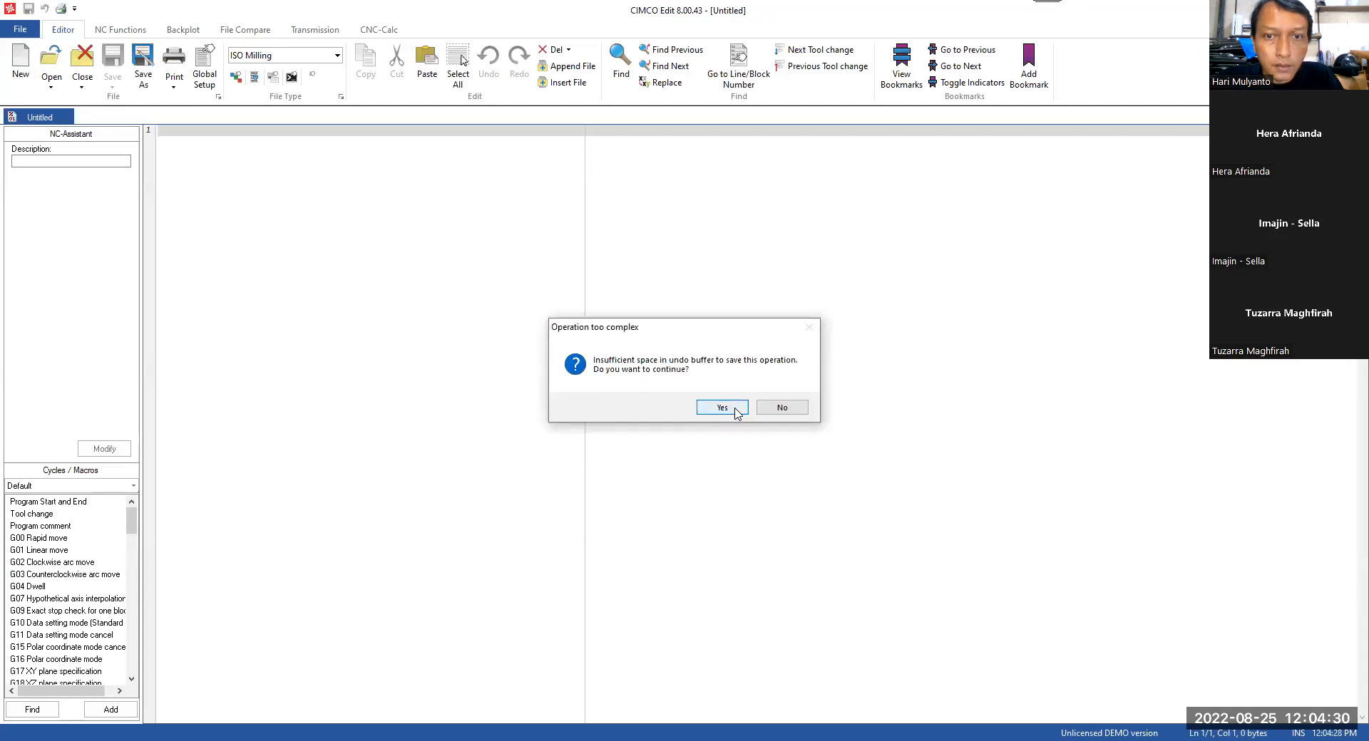
pyautogui.click(721, 408)
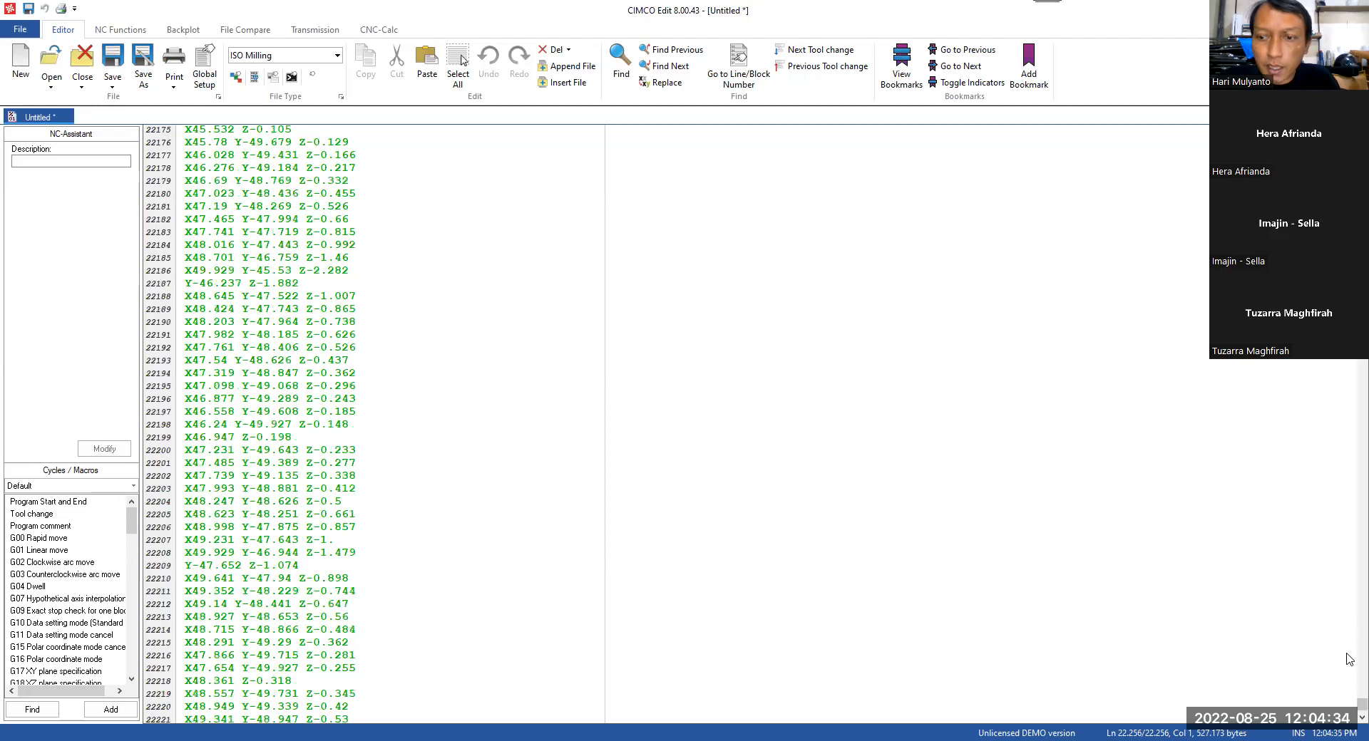
pyautogui.moveTo(1361, 705); pyautogui.dragTo(1347, 128)
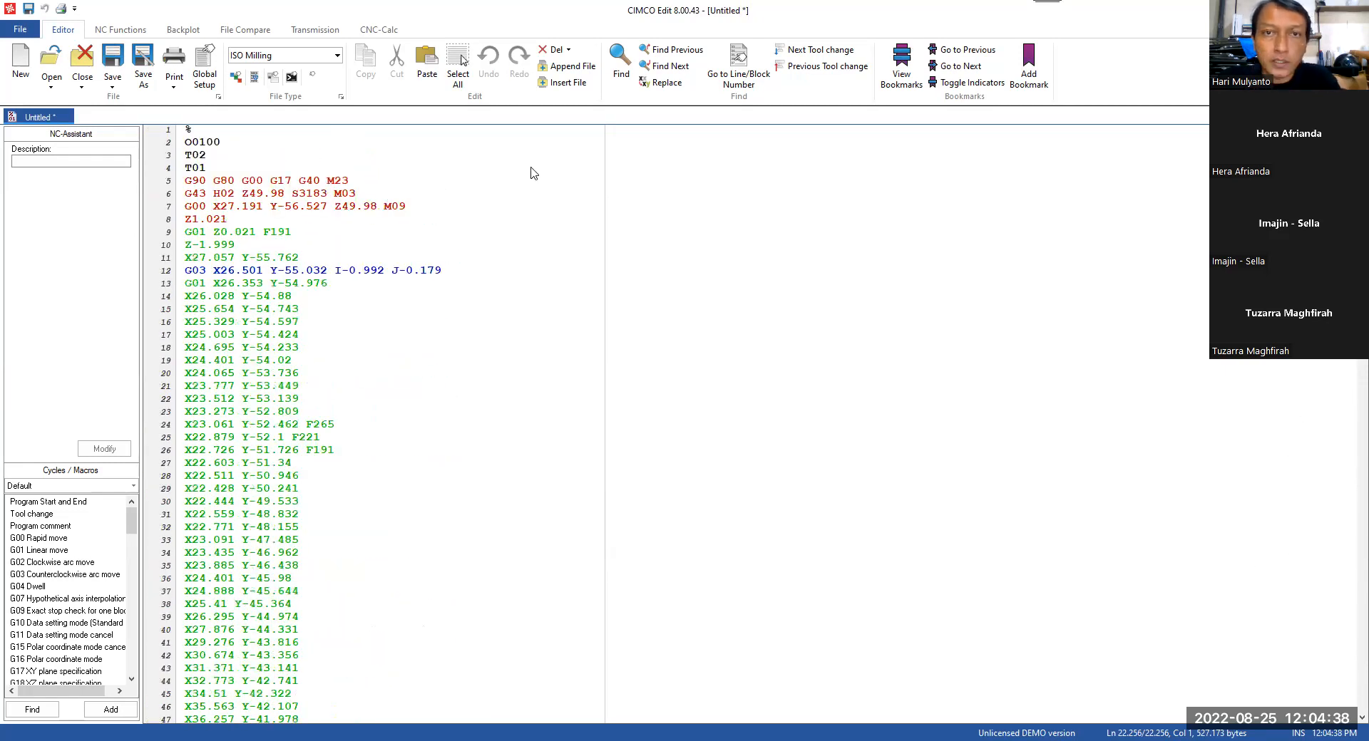
# Step: Backplot the pasted G-code, inspect the toolpath from a rotated view, and start the toolpath simulation
pyautogui.click(184, 32)
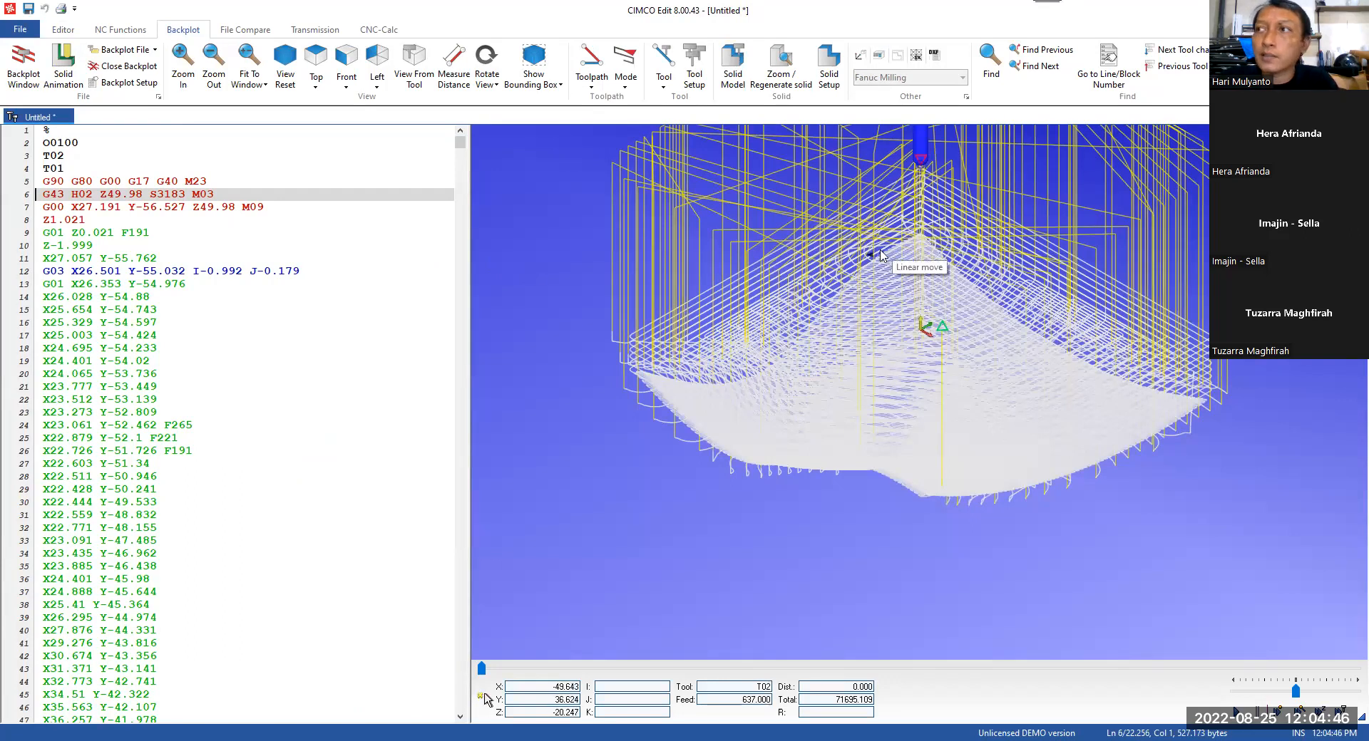
pyautogui.scroll(1, 941, 274)
pyautogui.scroll(-1, 942, 270)
pyautogui.moveTo(821, 249); pyautogui.dragTo(856, 497)
pyautogui.click(1236, 711)
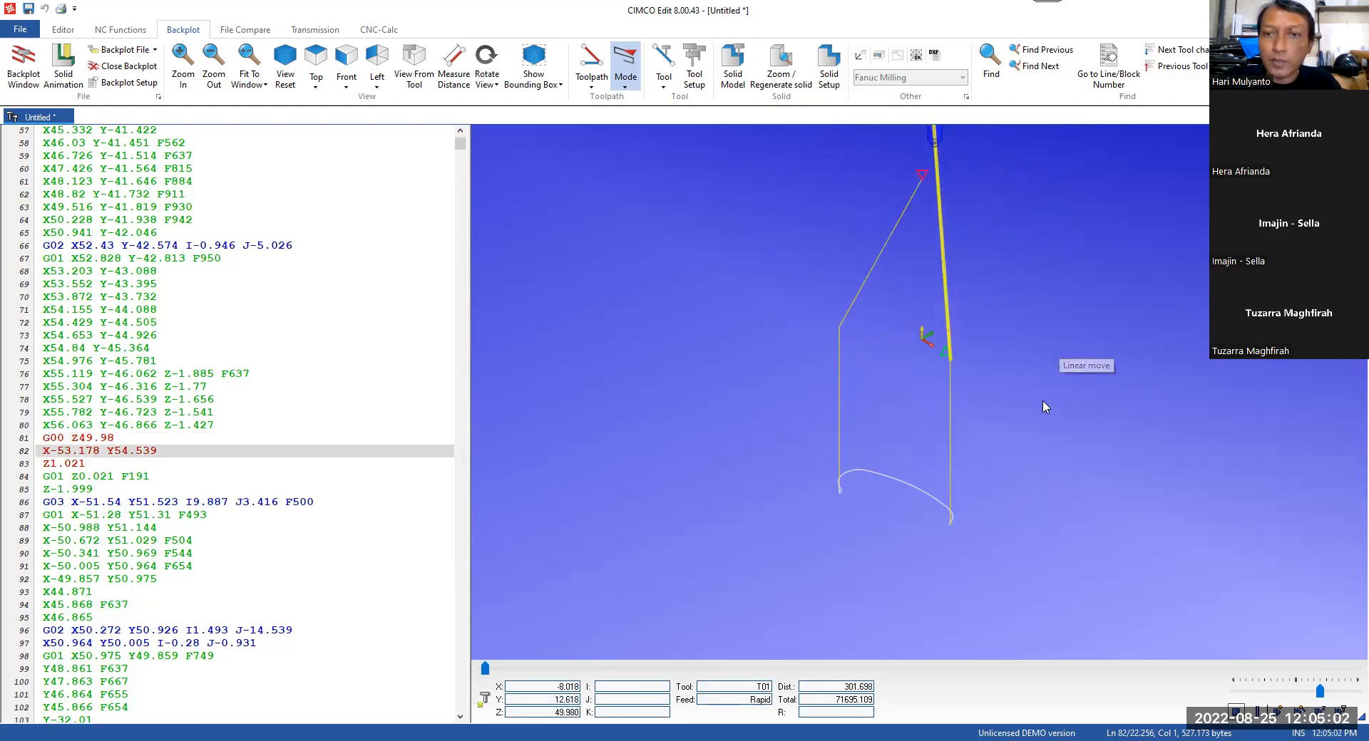
# Step: Raise the backplot simulation's playback speed, watch the roughing passes, and close CIMCO Edit without saving the untitled file
pyautogui.moveTo(1319, 692); pyautogui.dragTo(1341, 691)
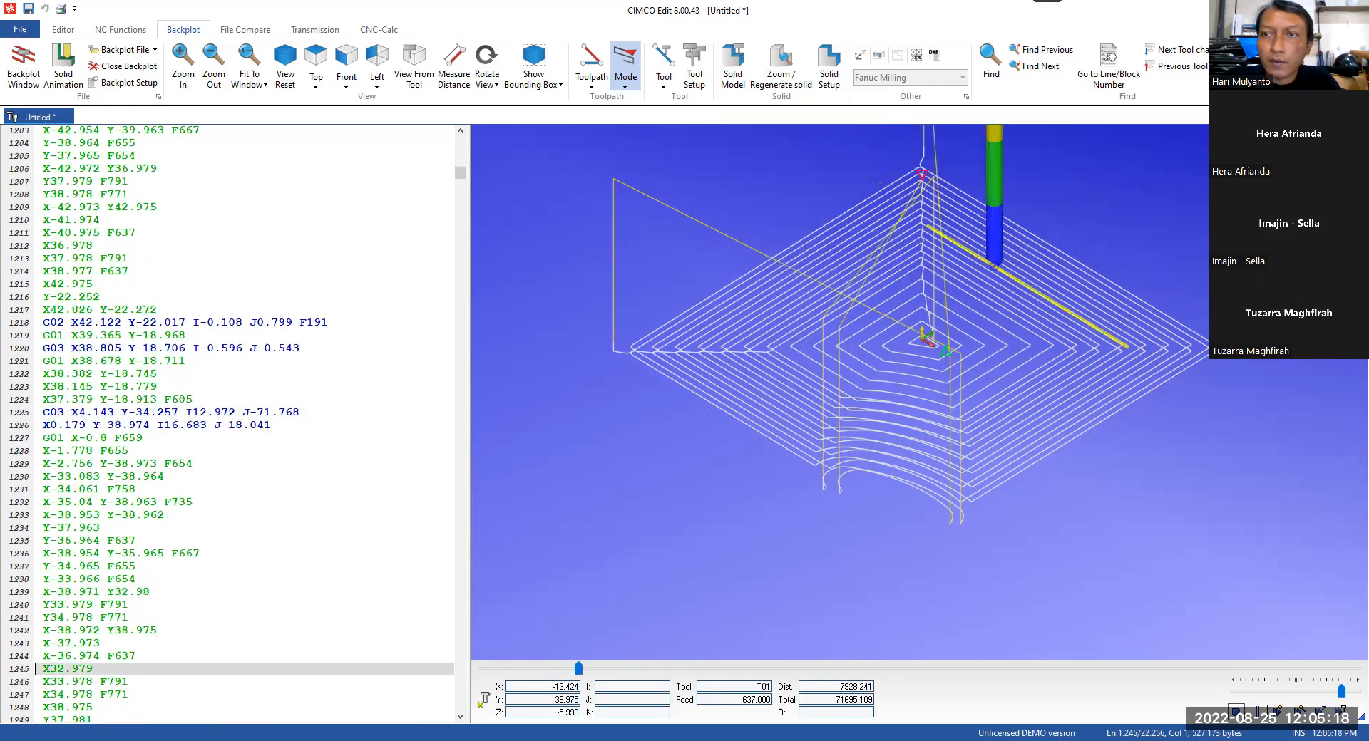
pyautogui.click(1352, 10)
pyautogui.click(686, 407)
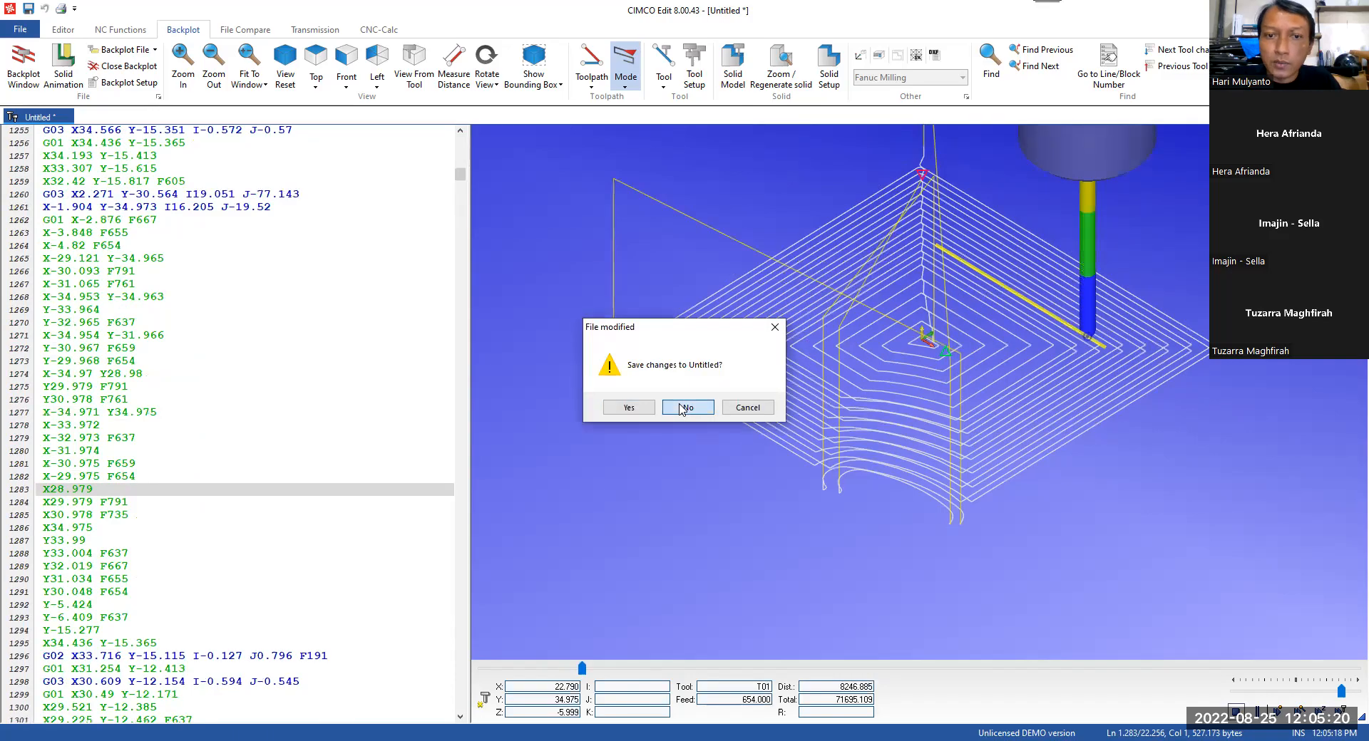